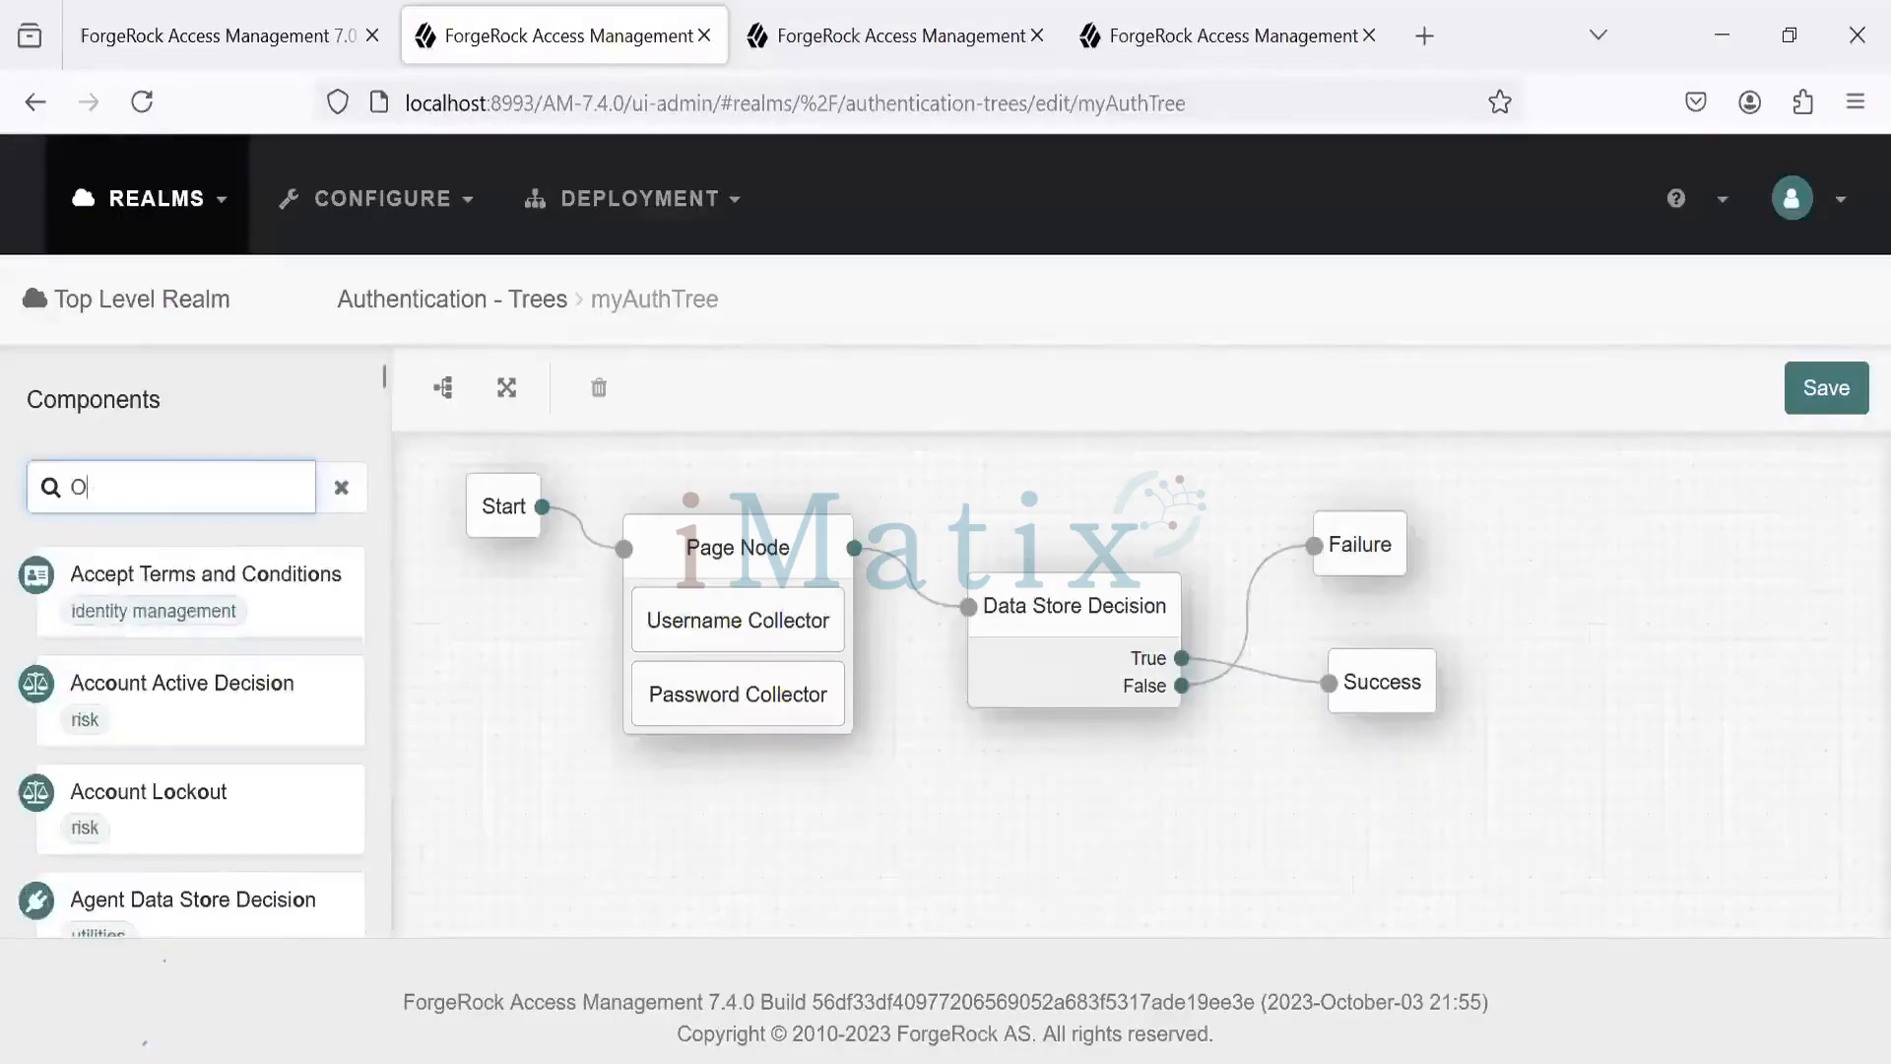
- Search Components for 'OAT' and drop an OATH Token Verifier node onto myAuthTree
type("uth")
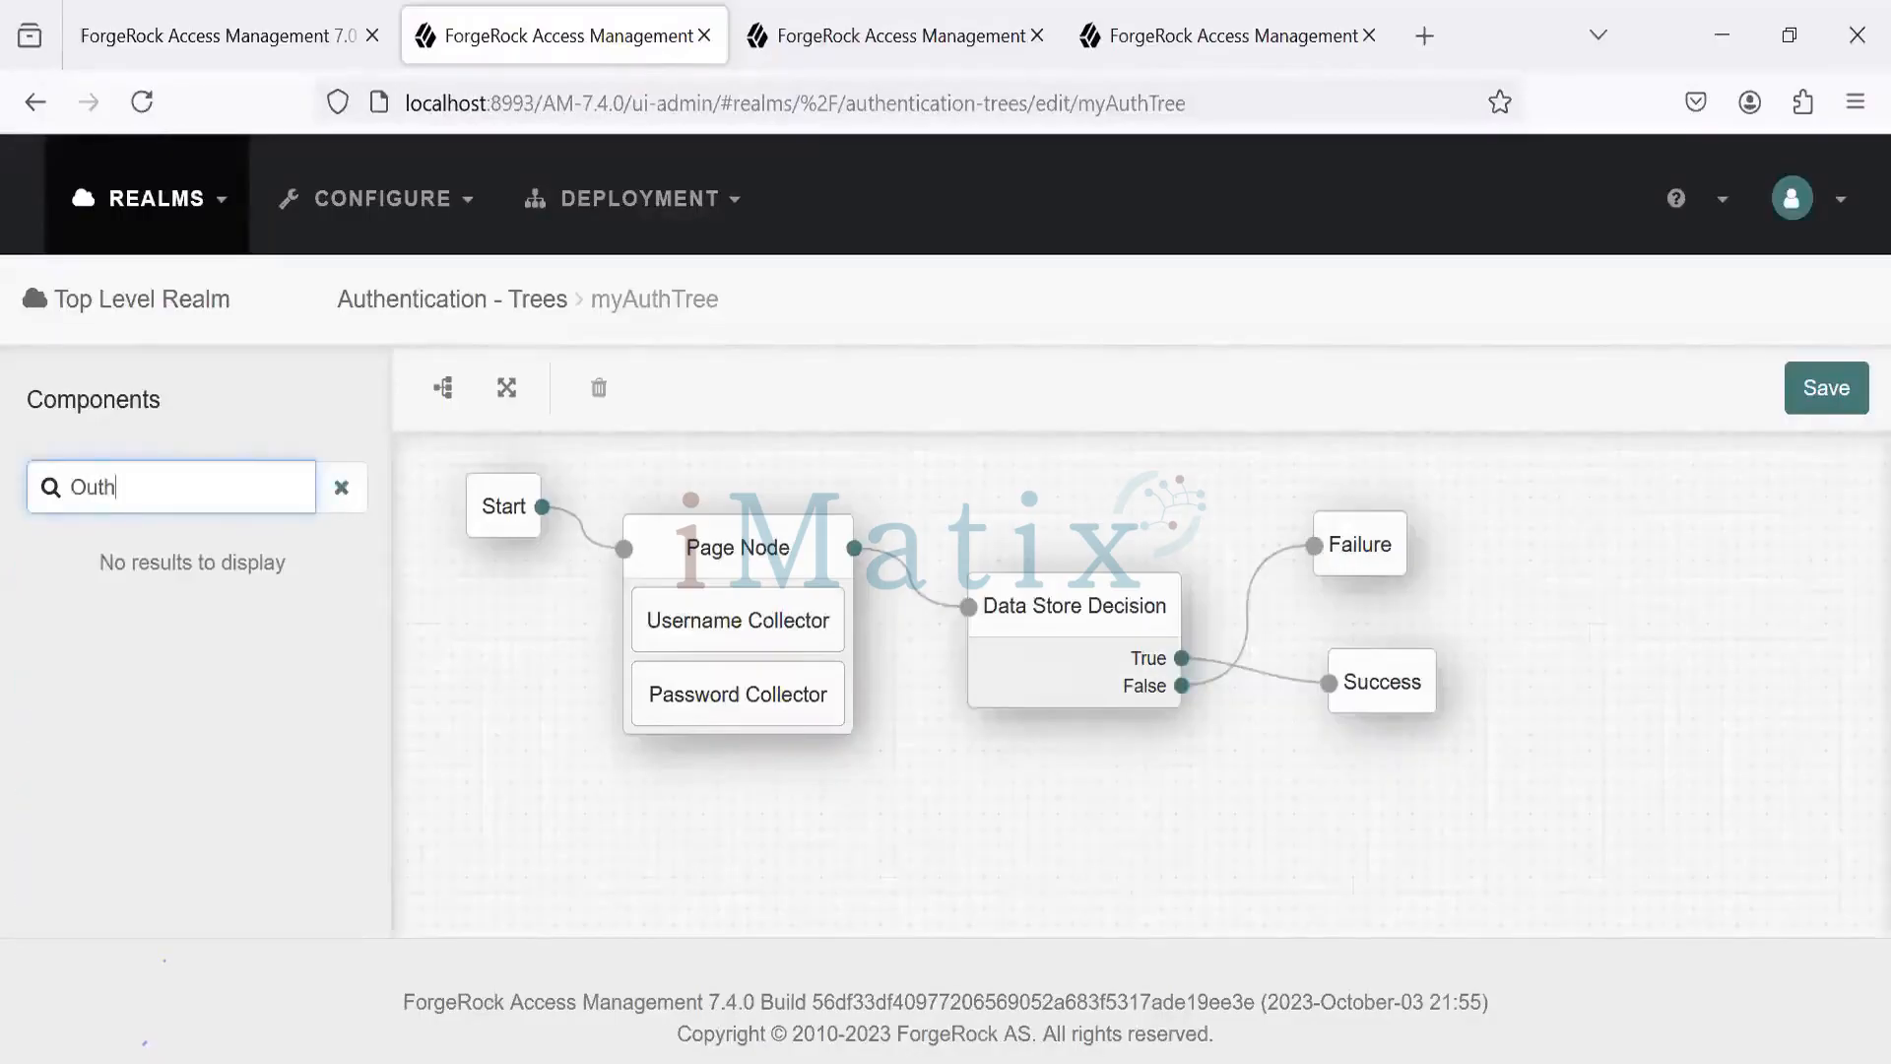
key("BackSpace")
key("BackSpace")
key("BackSpace")
key("BackSpace")
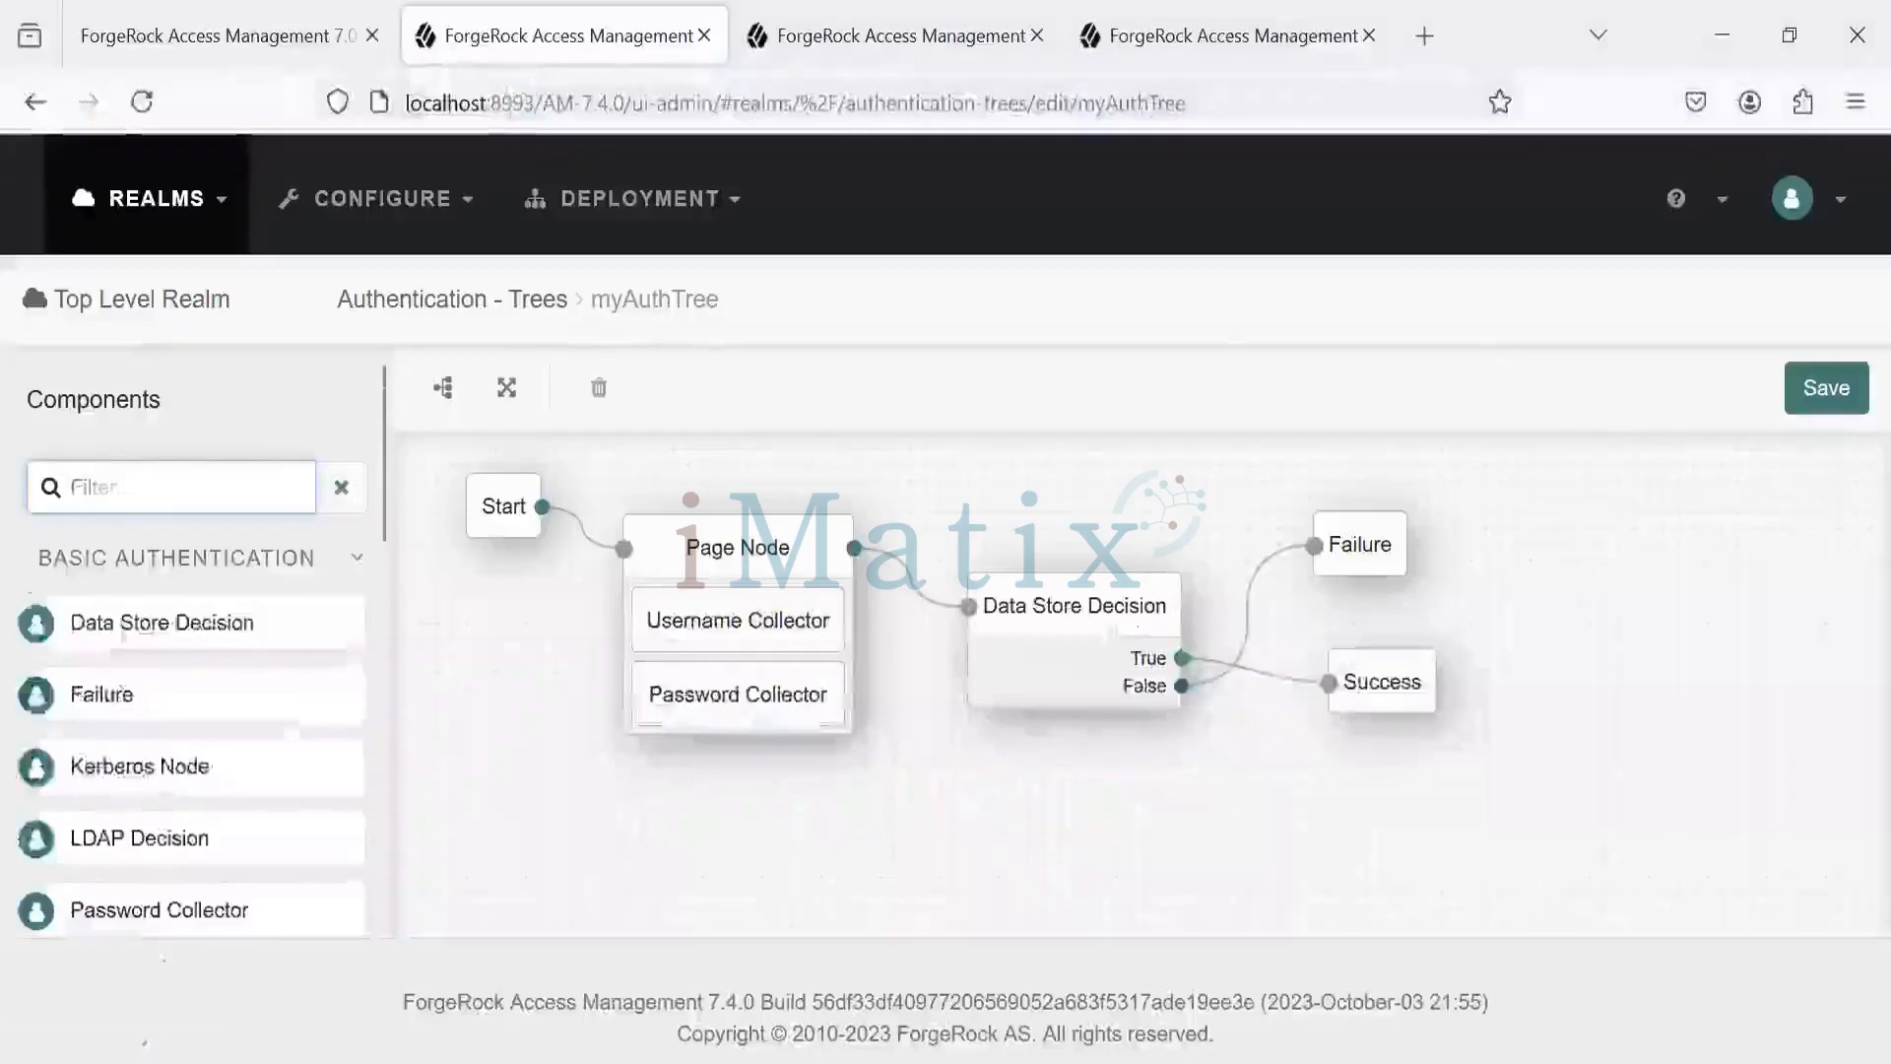
type("OA")
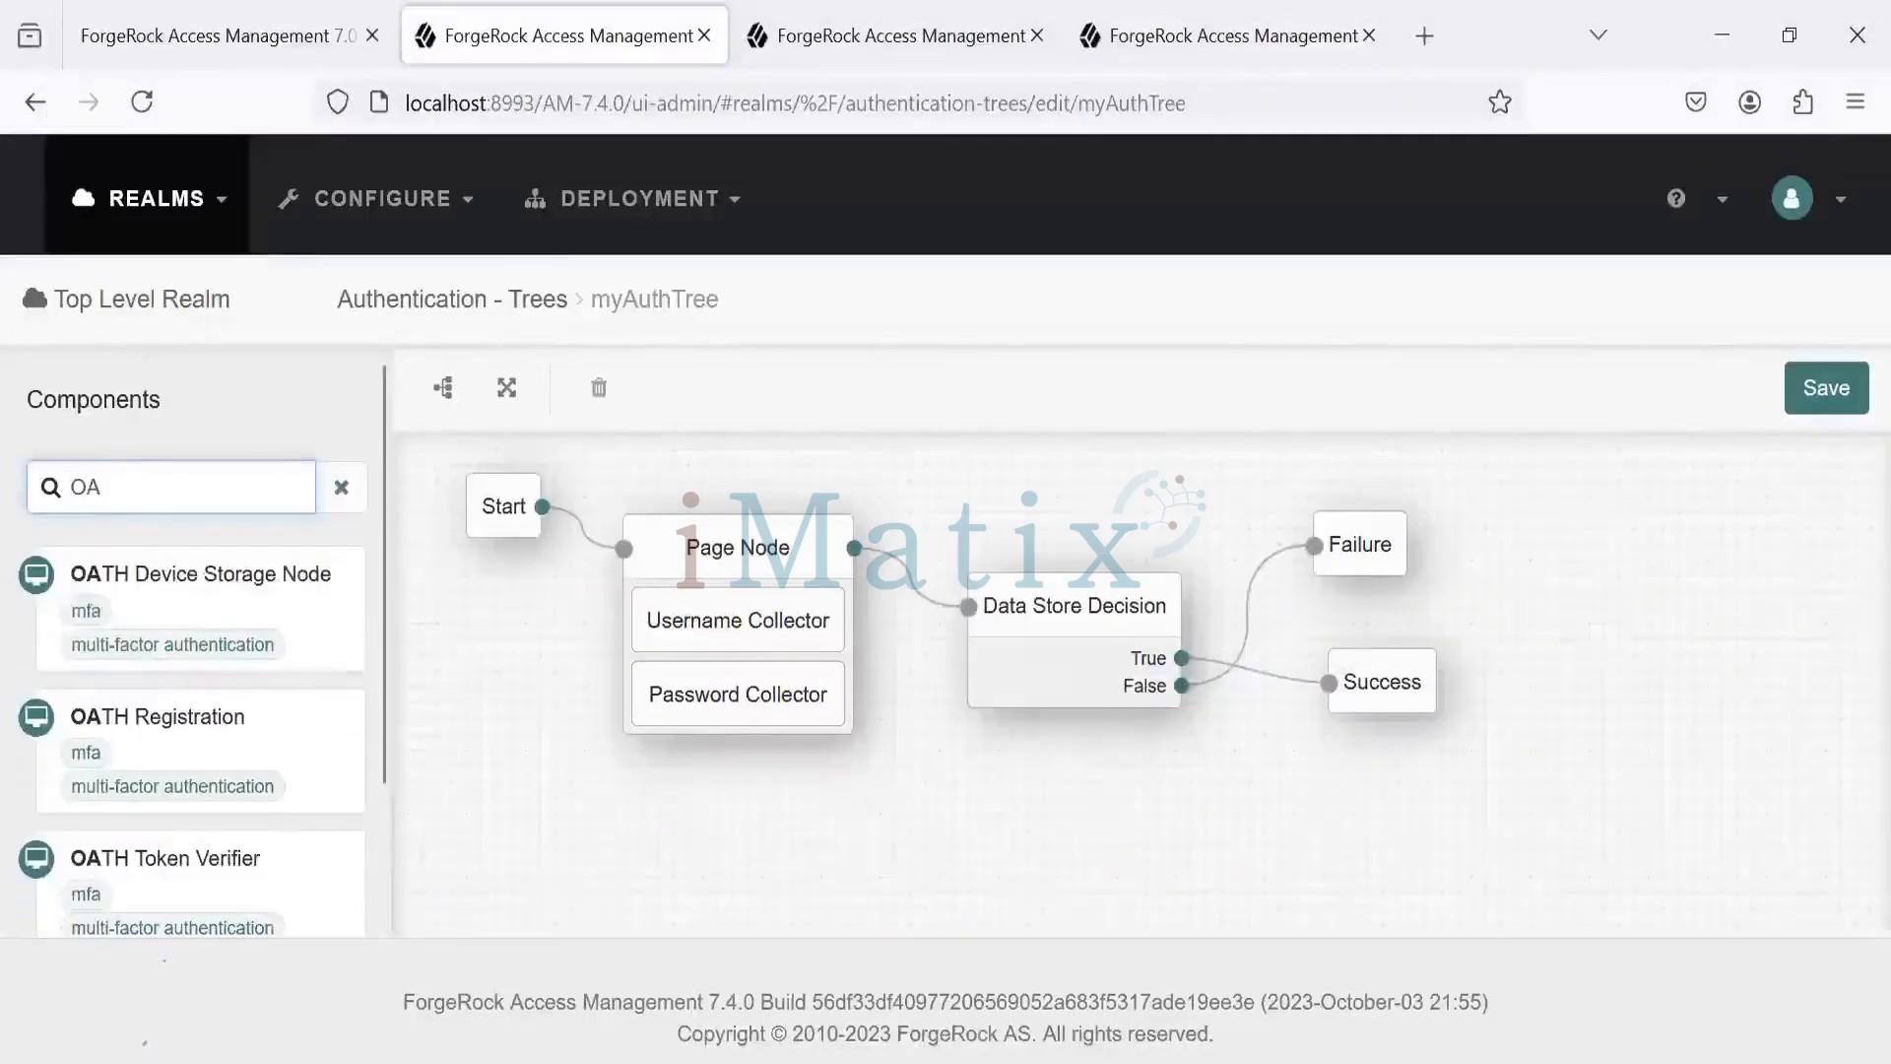
type("T")
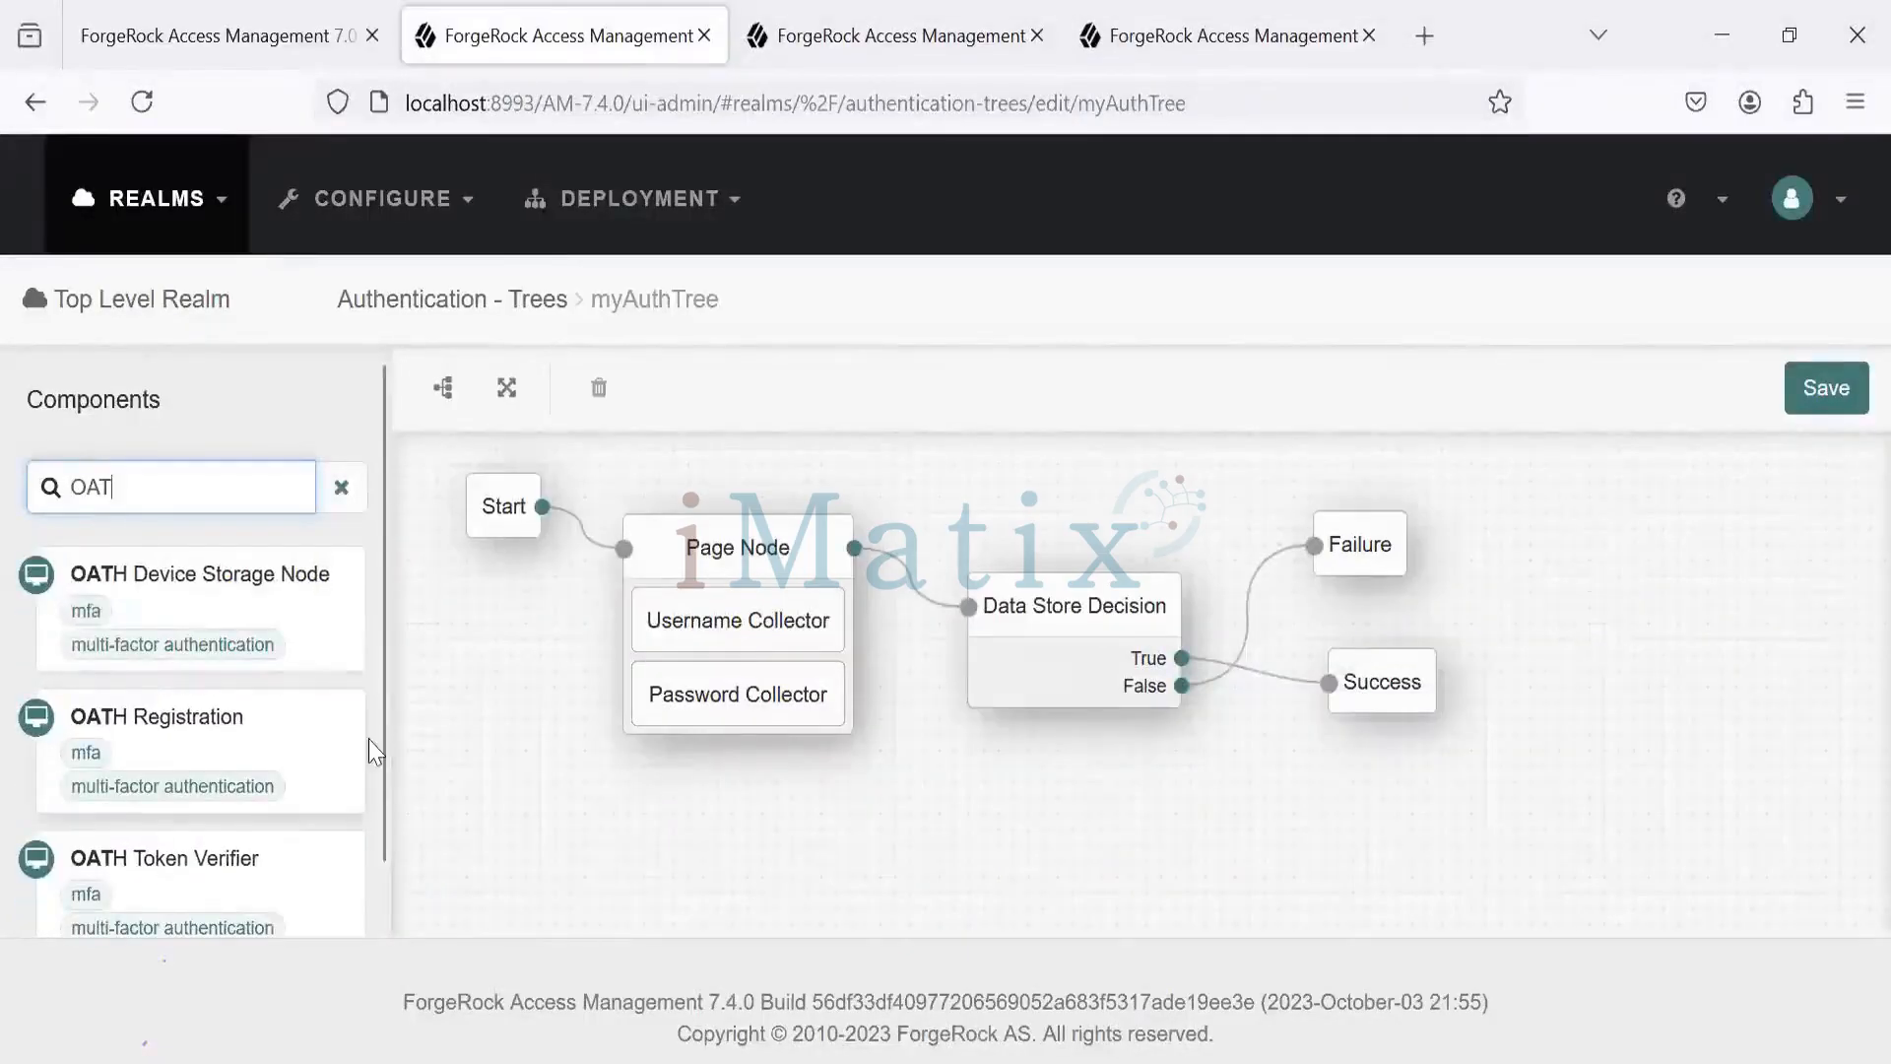
left_click_drag(382, 743, 382, 804)
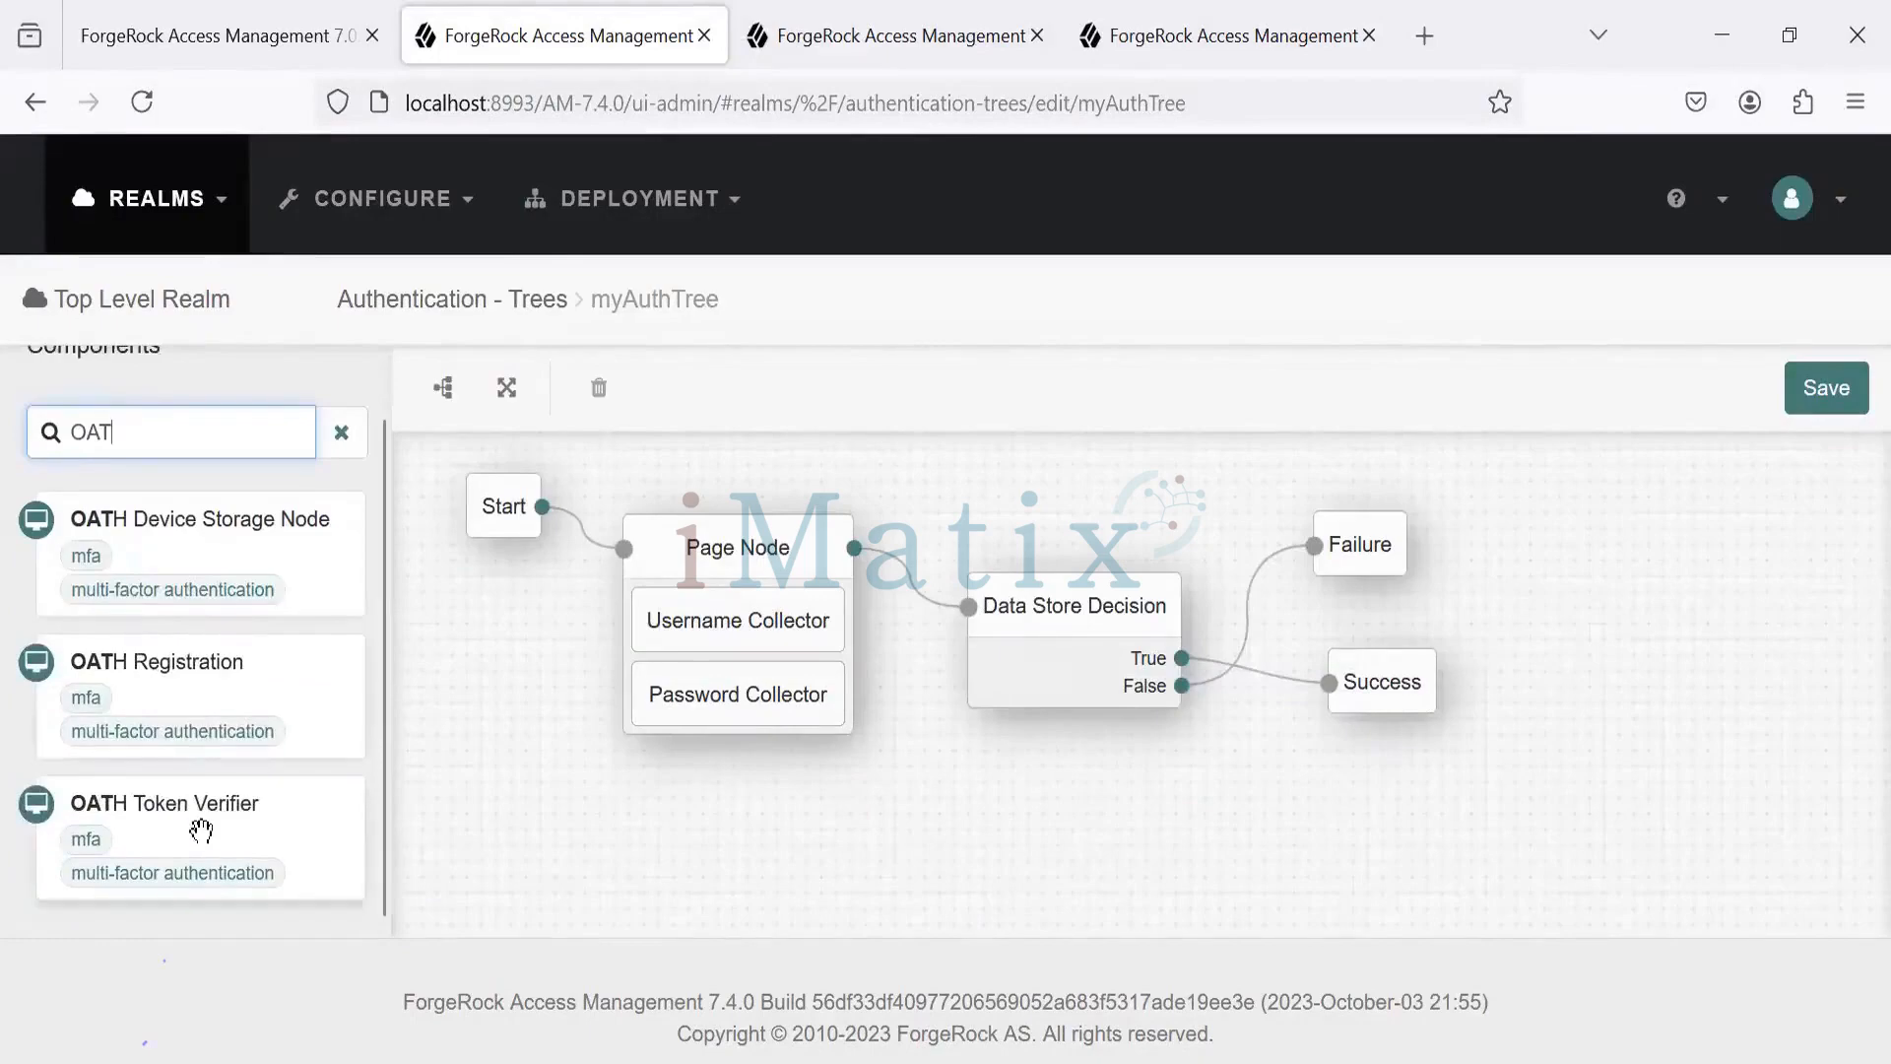
left_click(131, 702)
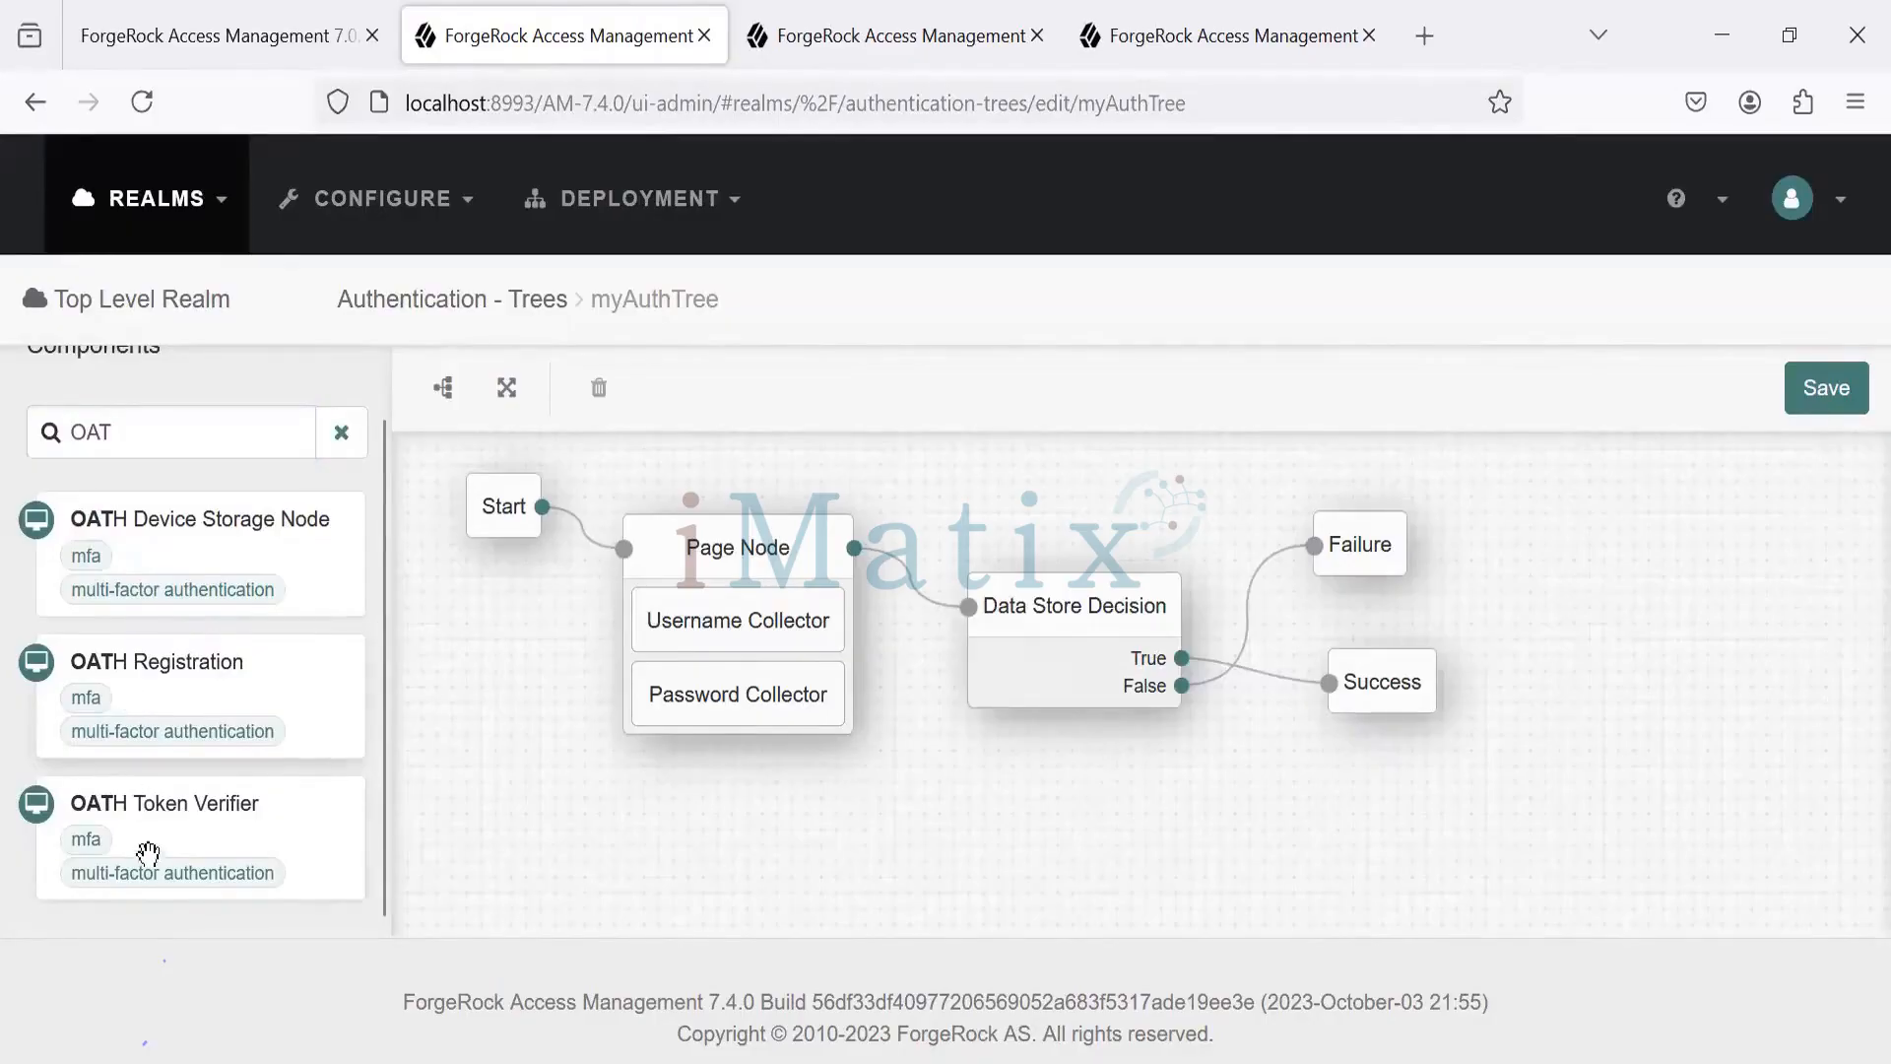
left_click_drag(148, 866, 985, 827)
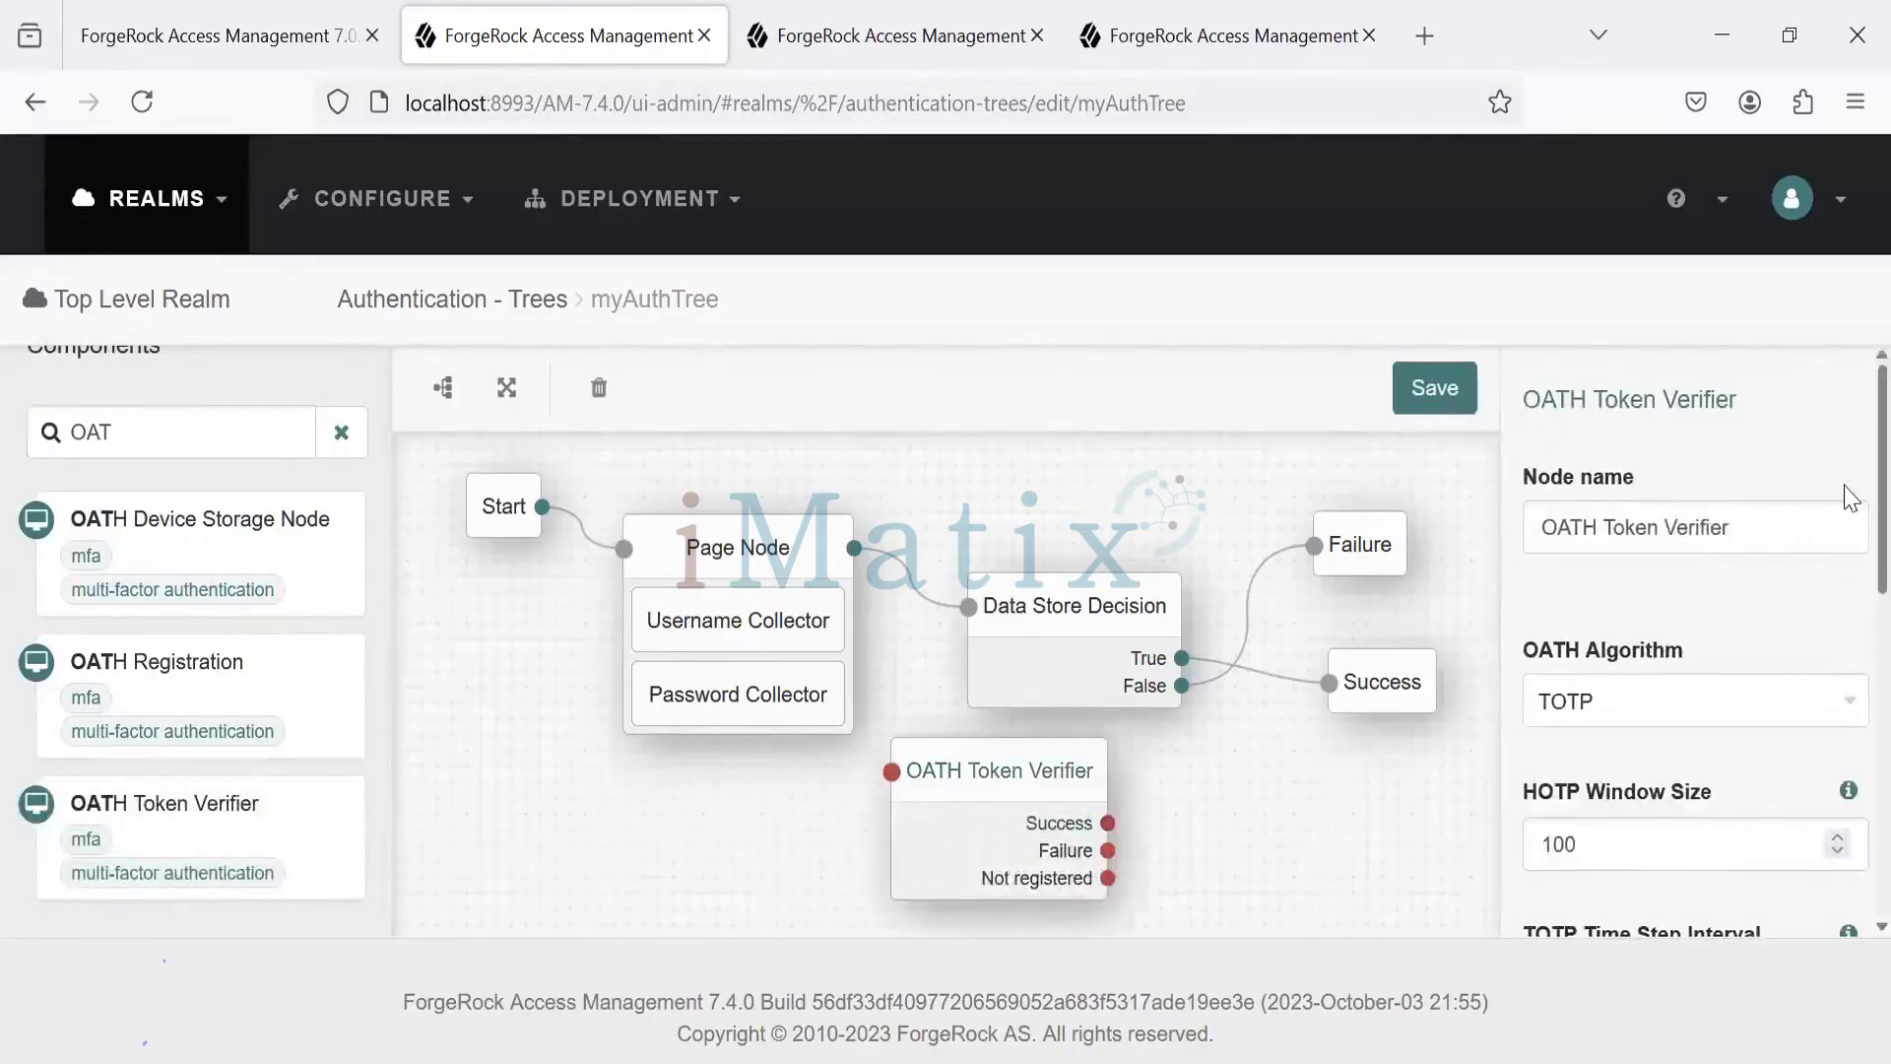
- Review the OATH Token Verifier properties, confirming the TOTP and HMAC-SHA1 defaults
scroll(1847, 537, "down", 3)
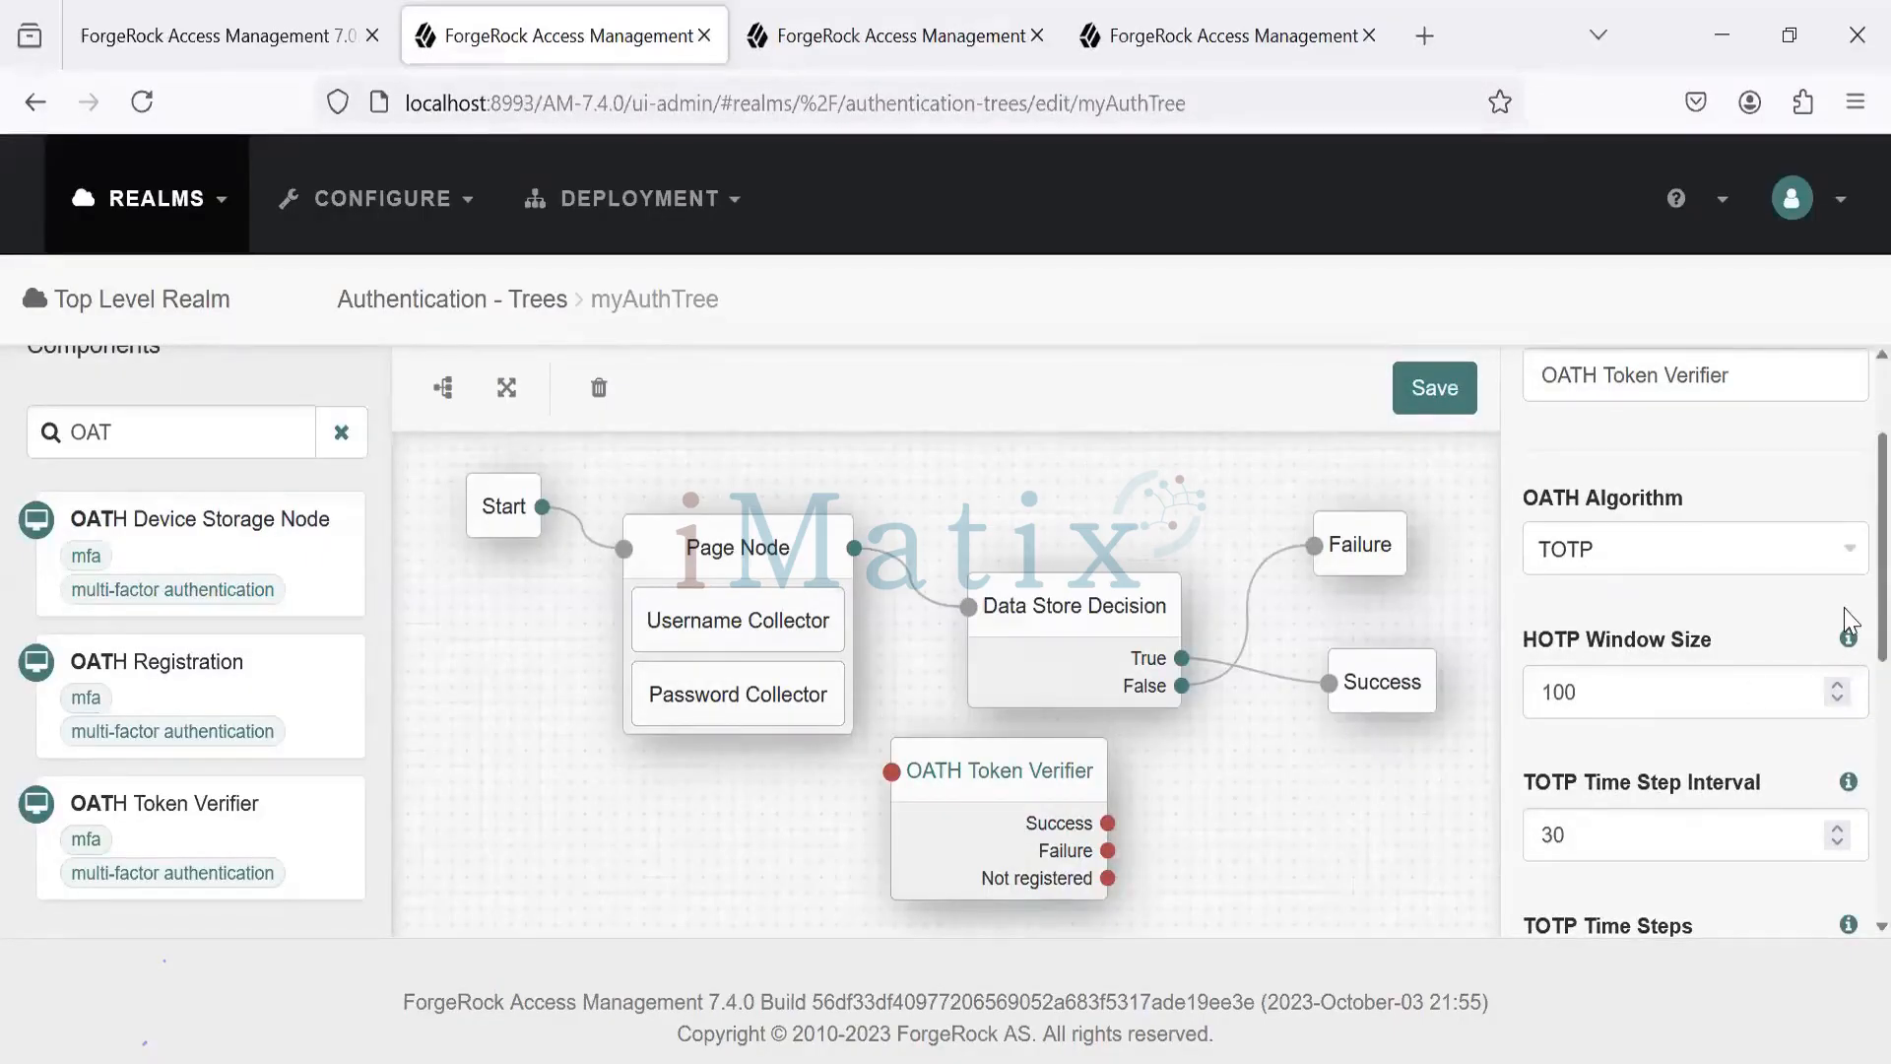
scroll(1842, 689, "down", 3)
scroll(1848, 730, "down", 3)
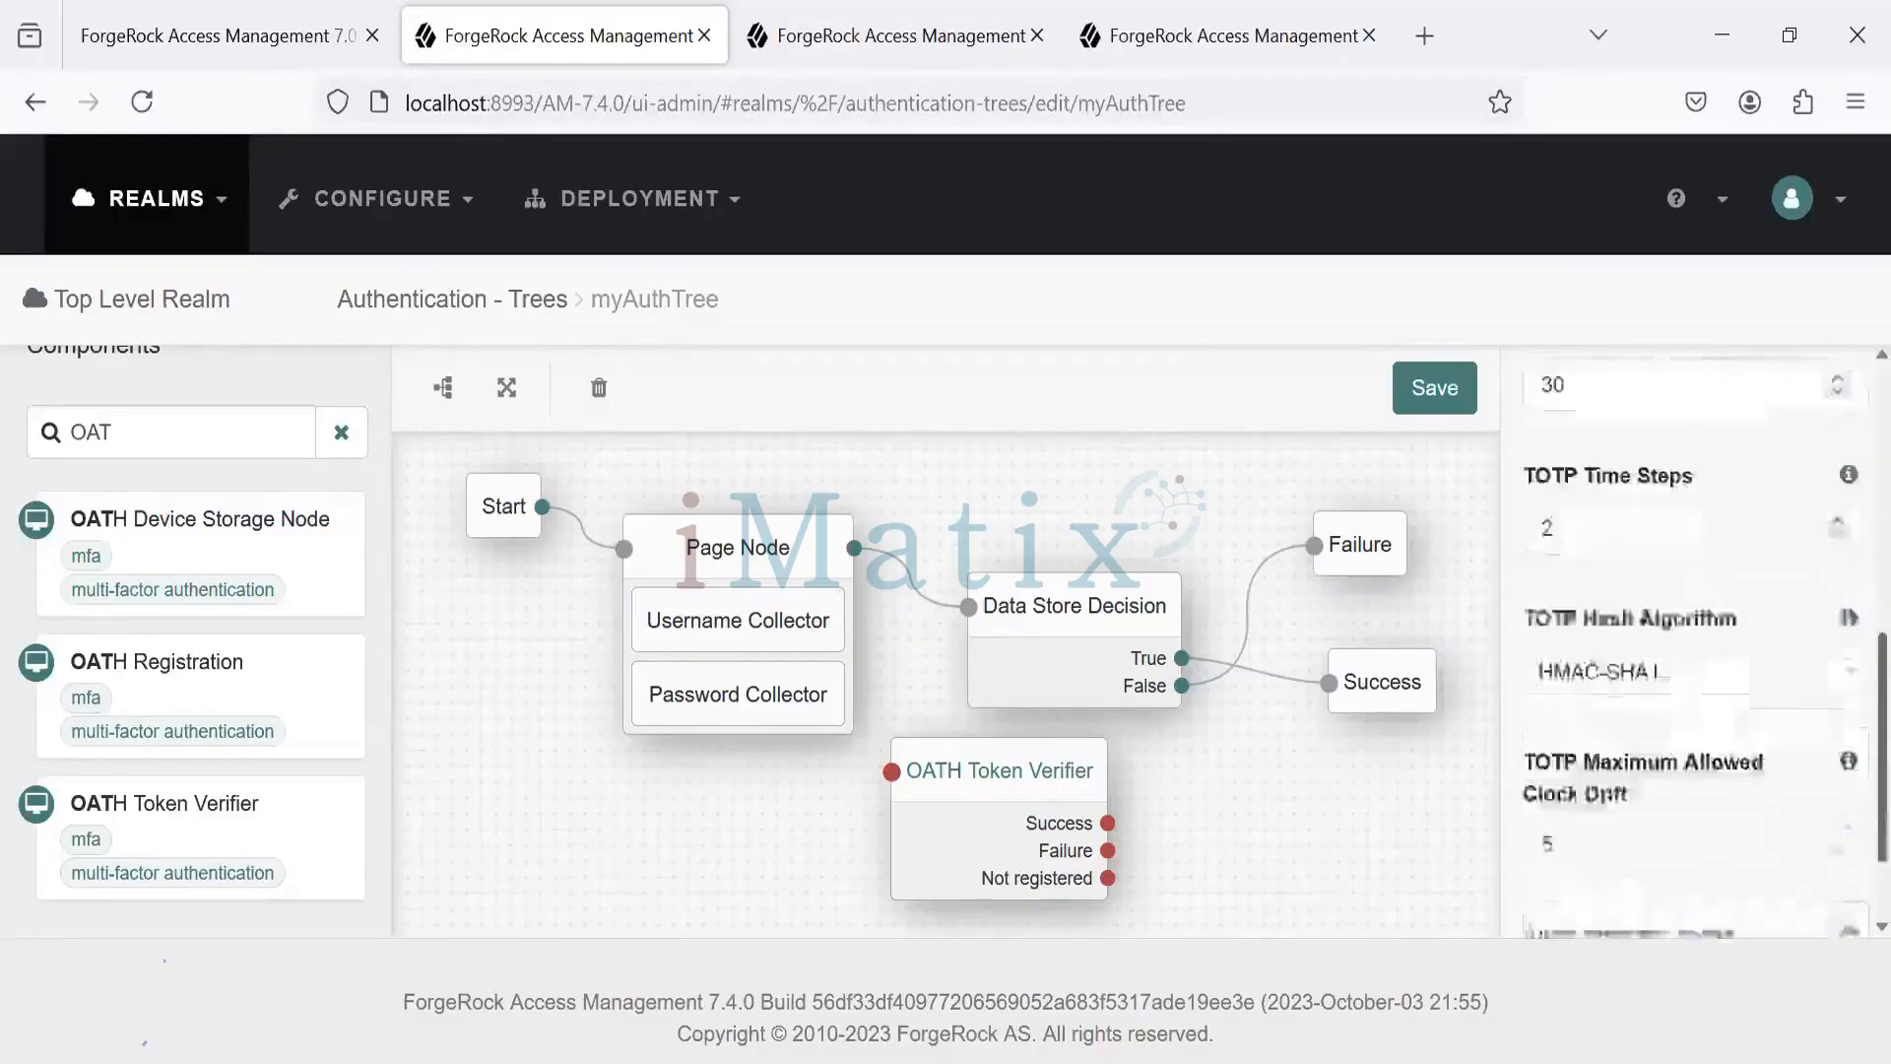
scroll(1848, 730, "up", 2)
scroll(1848, 730, "up", 5)
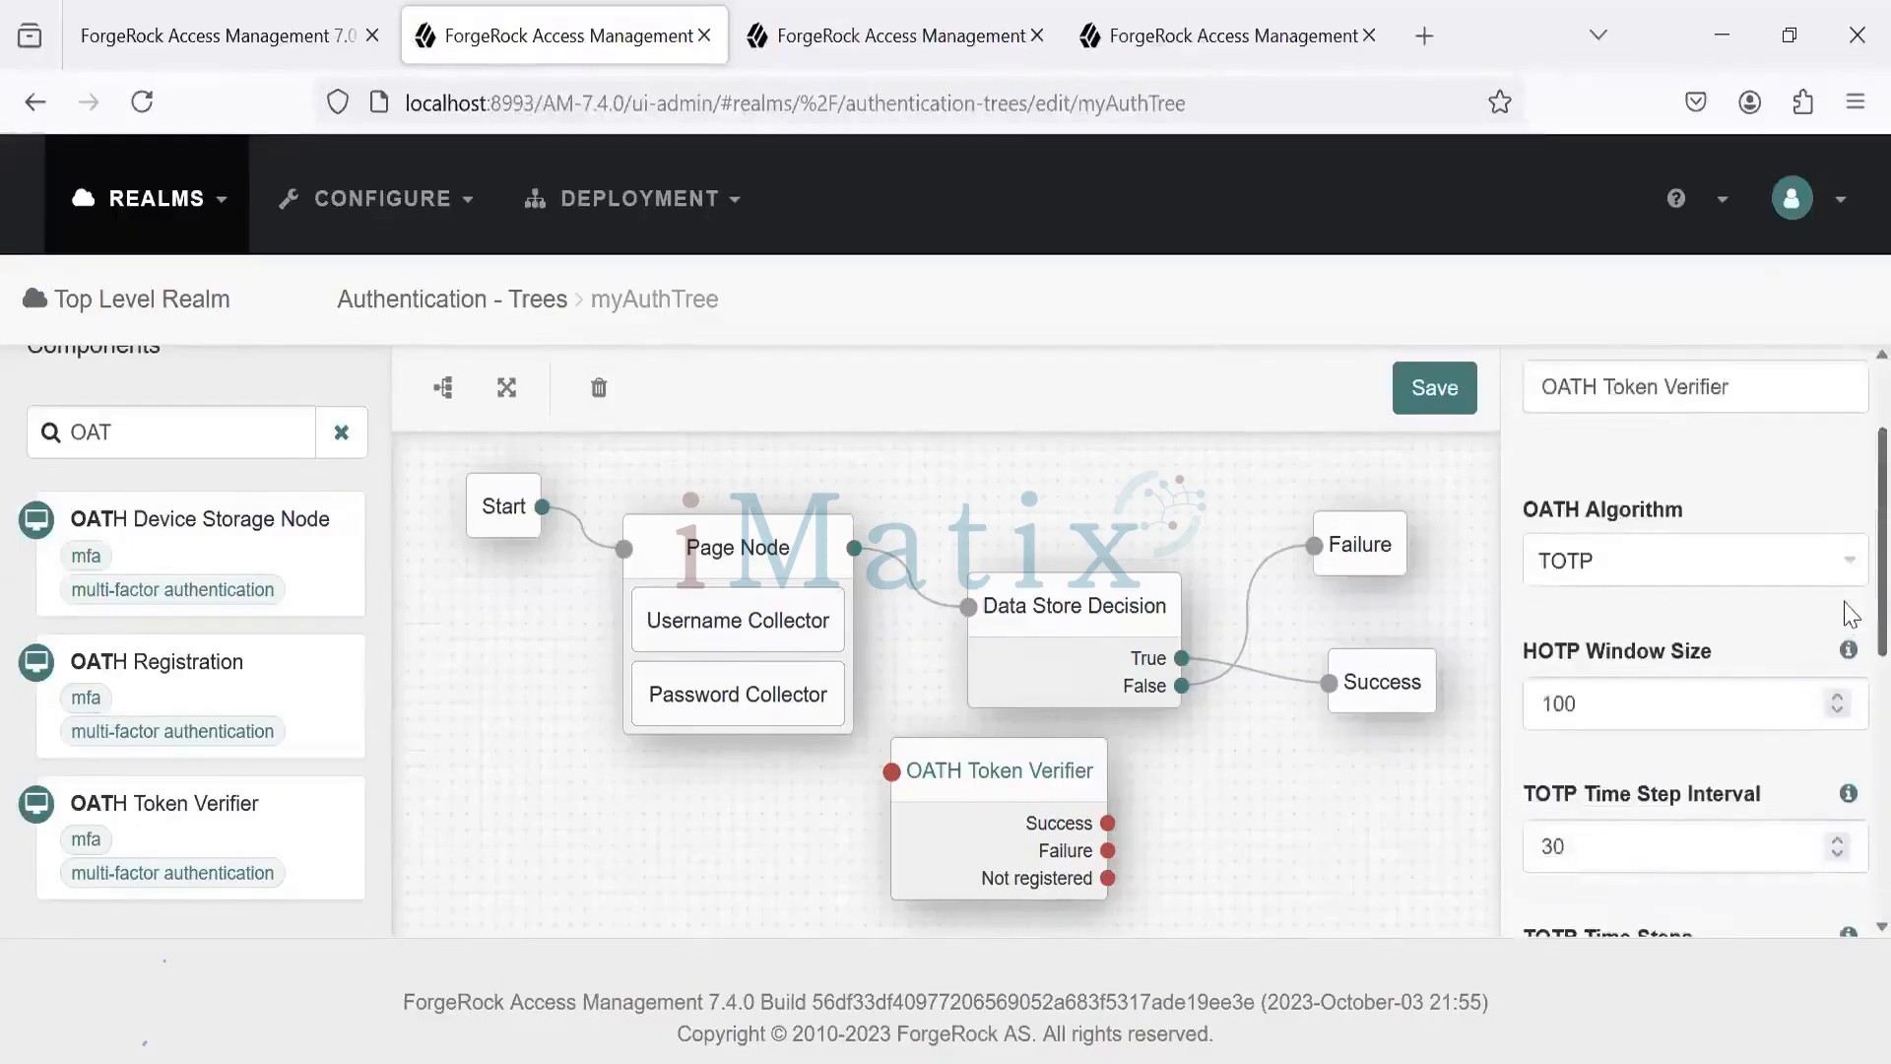
scroll(1848, 689, "down", 8)
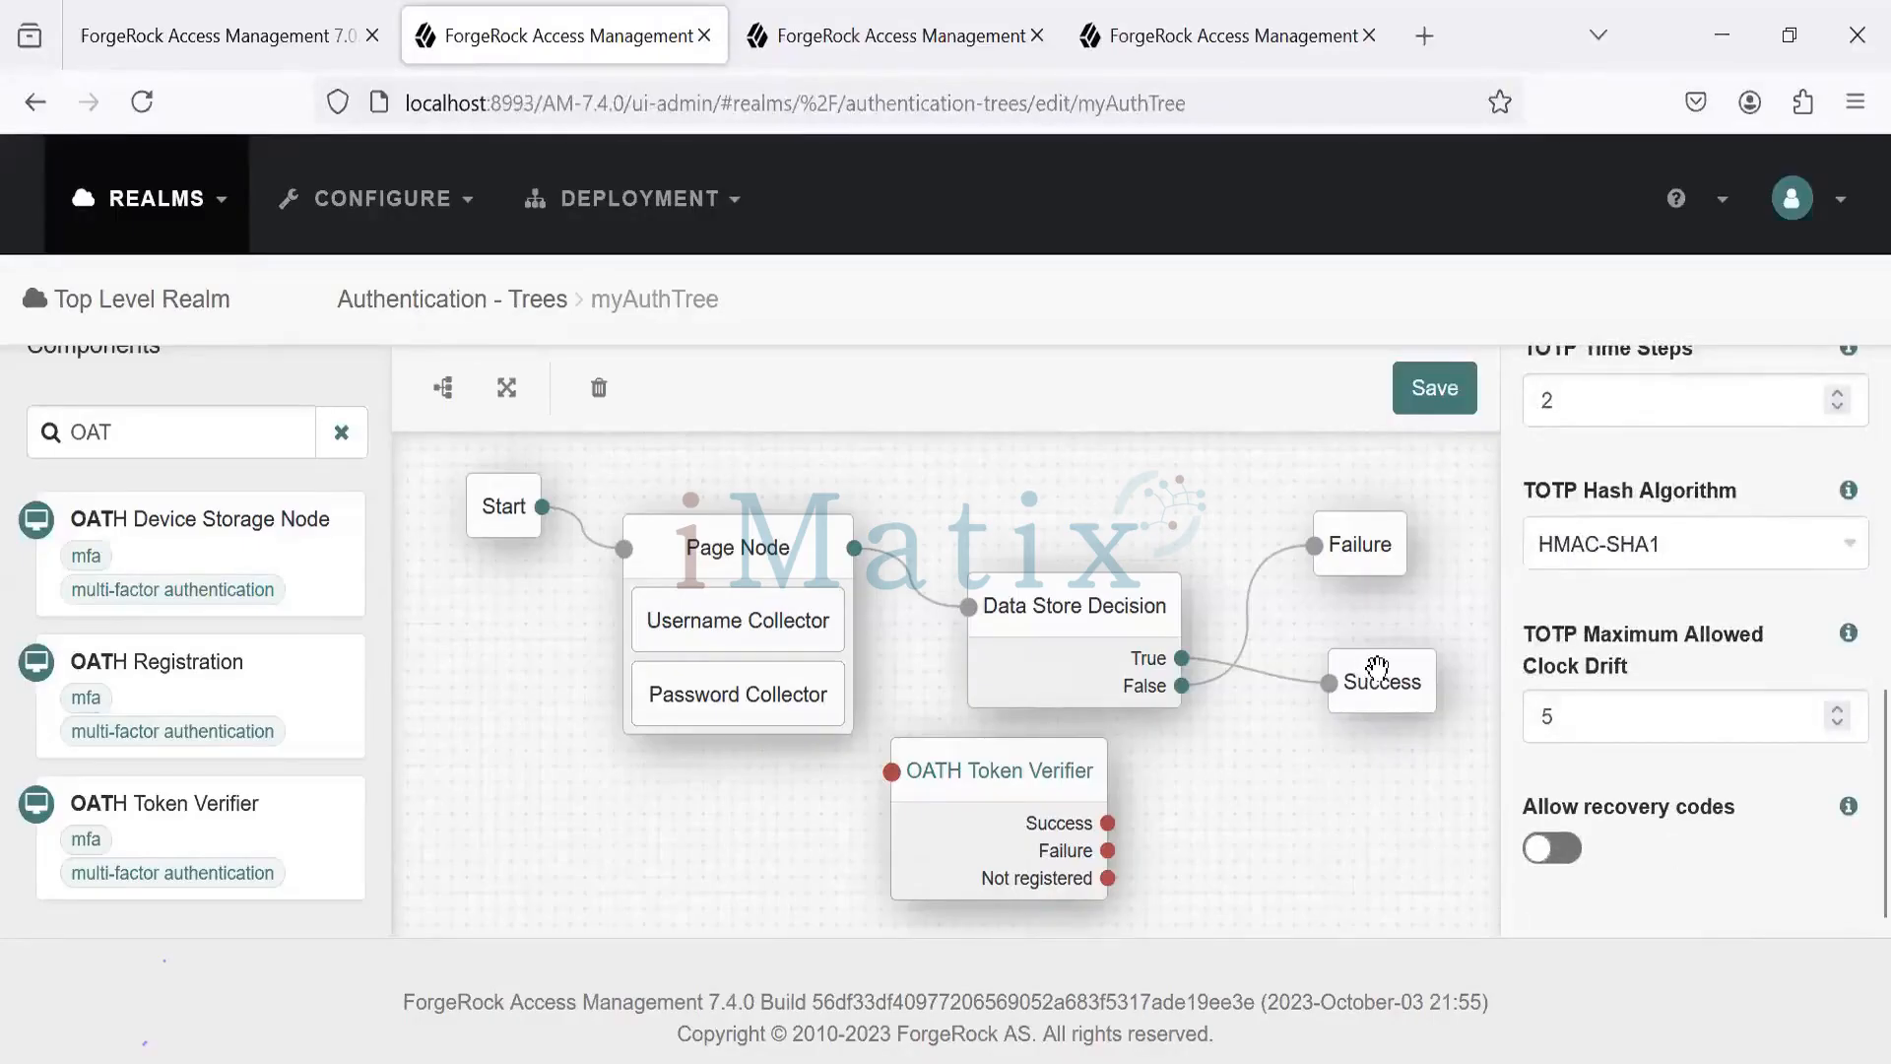
- Shift the Failure and Success nodes right and drop an OATH Registration node beside OATH Token Verifier
left_click_drag(1372, 544, 1458, 547)
left_click_drag(1380, 664, 1429, 667)
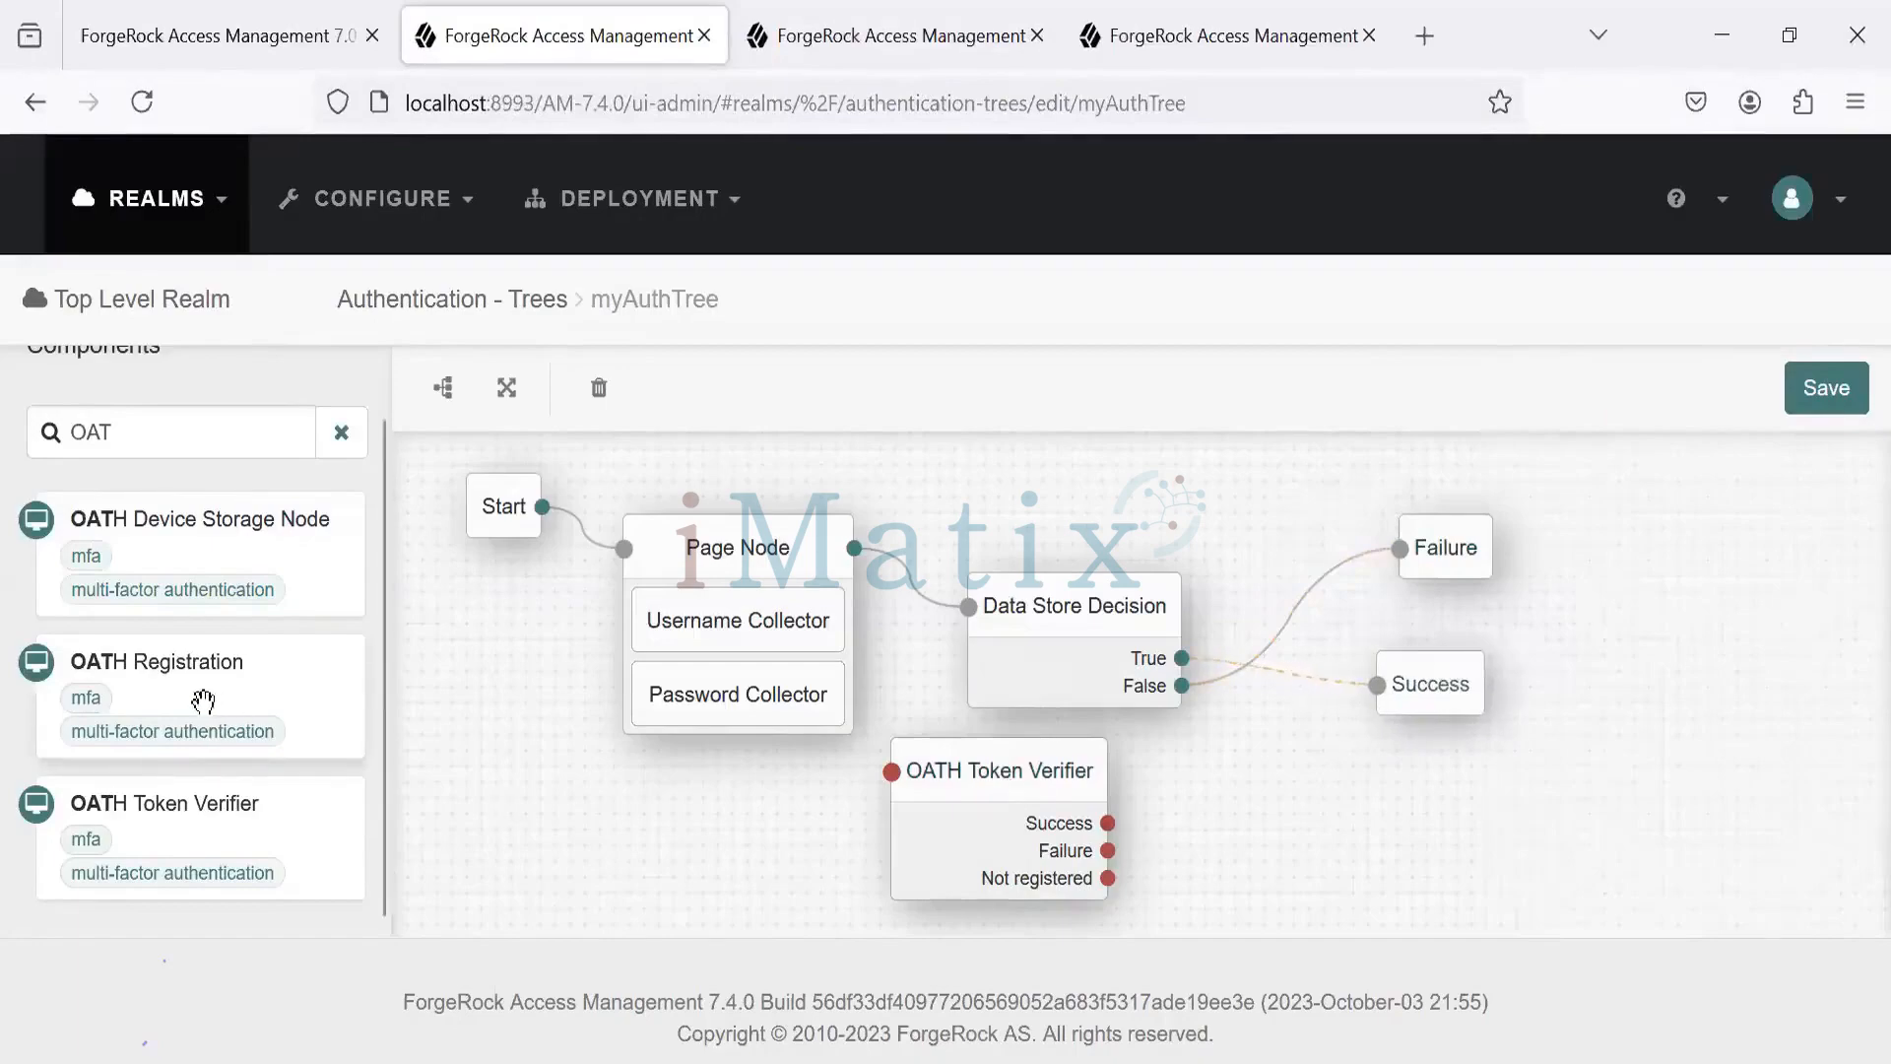
left_click_drag(203, 704, 1302, 794)
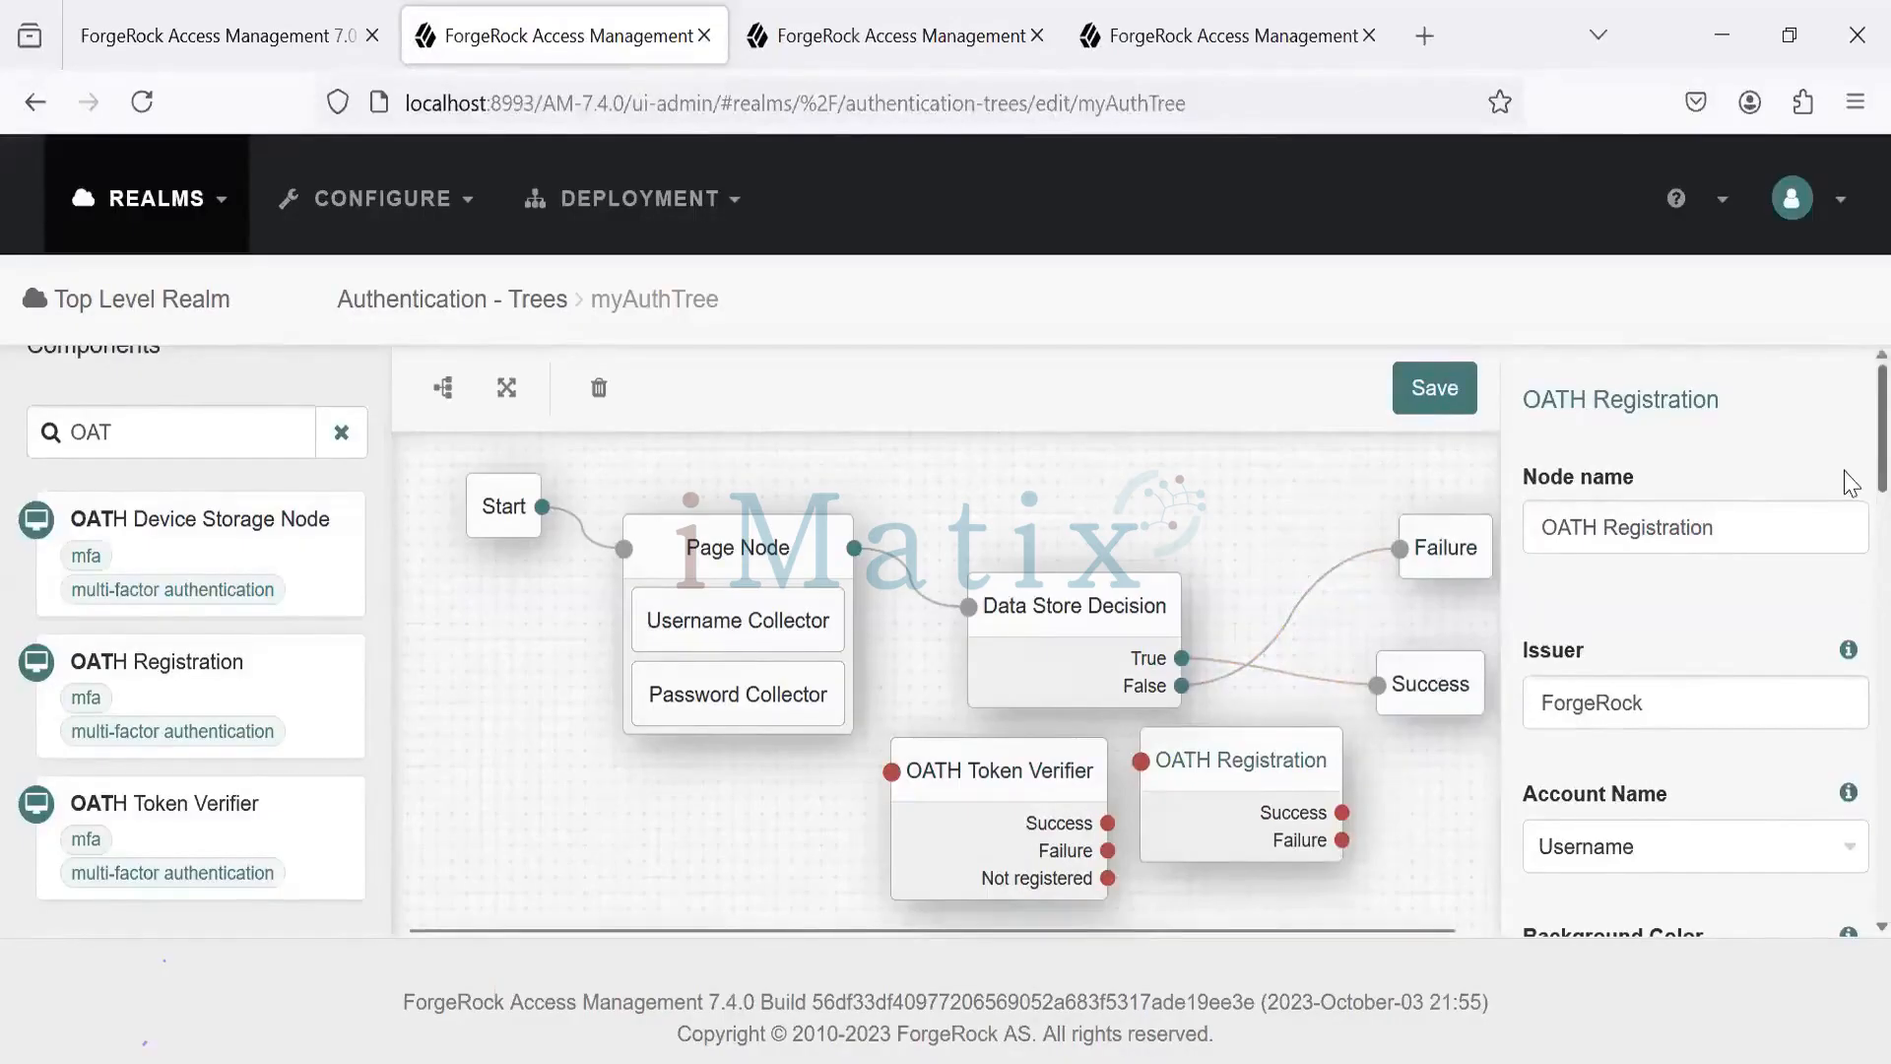
- Review OATH Registration's defaults: issuer ForgeRock, TOTP, 6-digit codes and HMAC-SHA1
scroll(1850, 483, "down", 4)
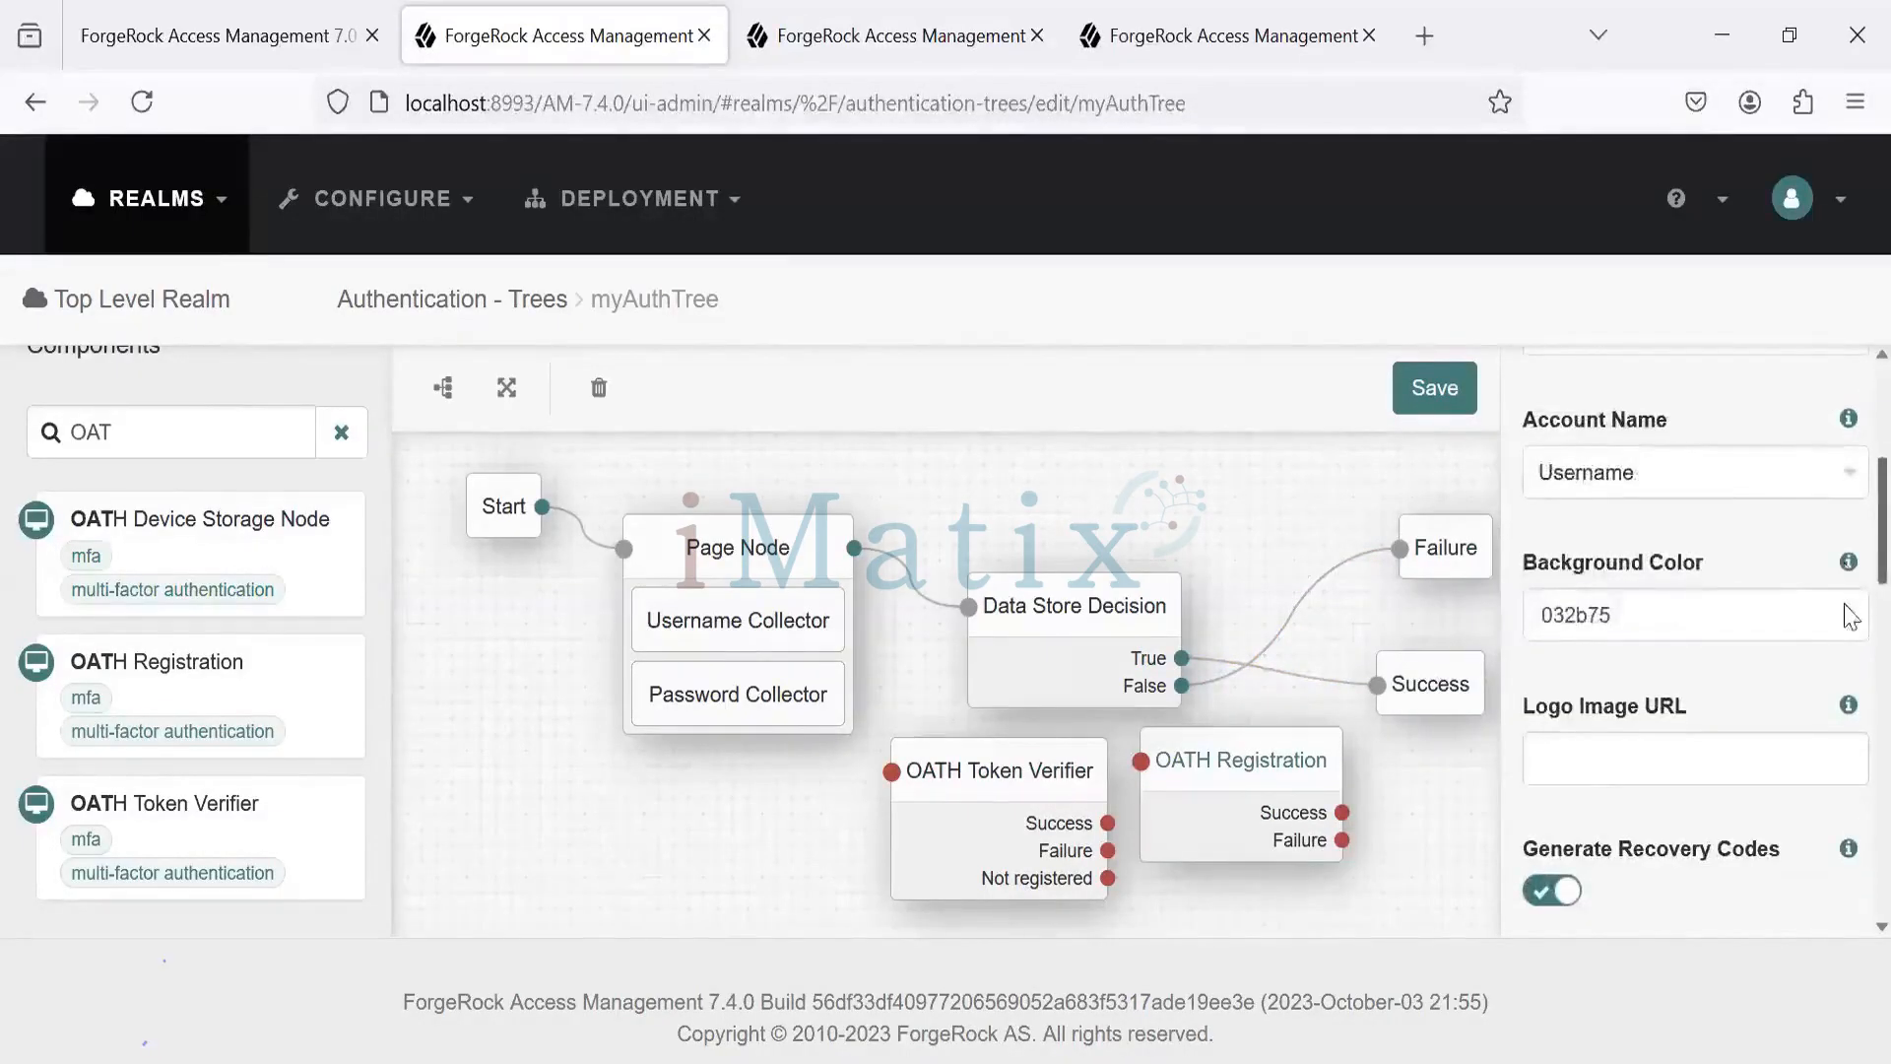
scroll(1850, 631, "down", 5)
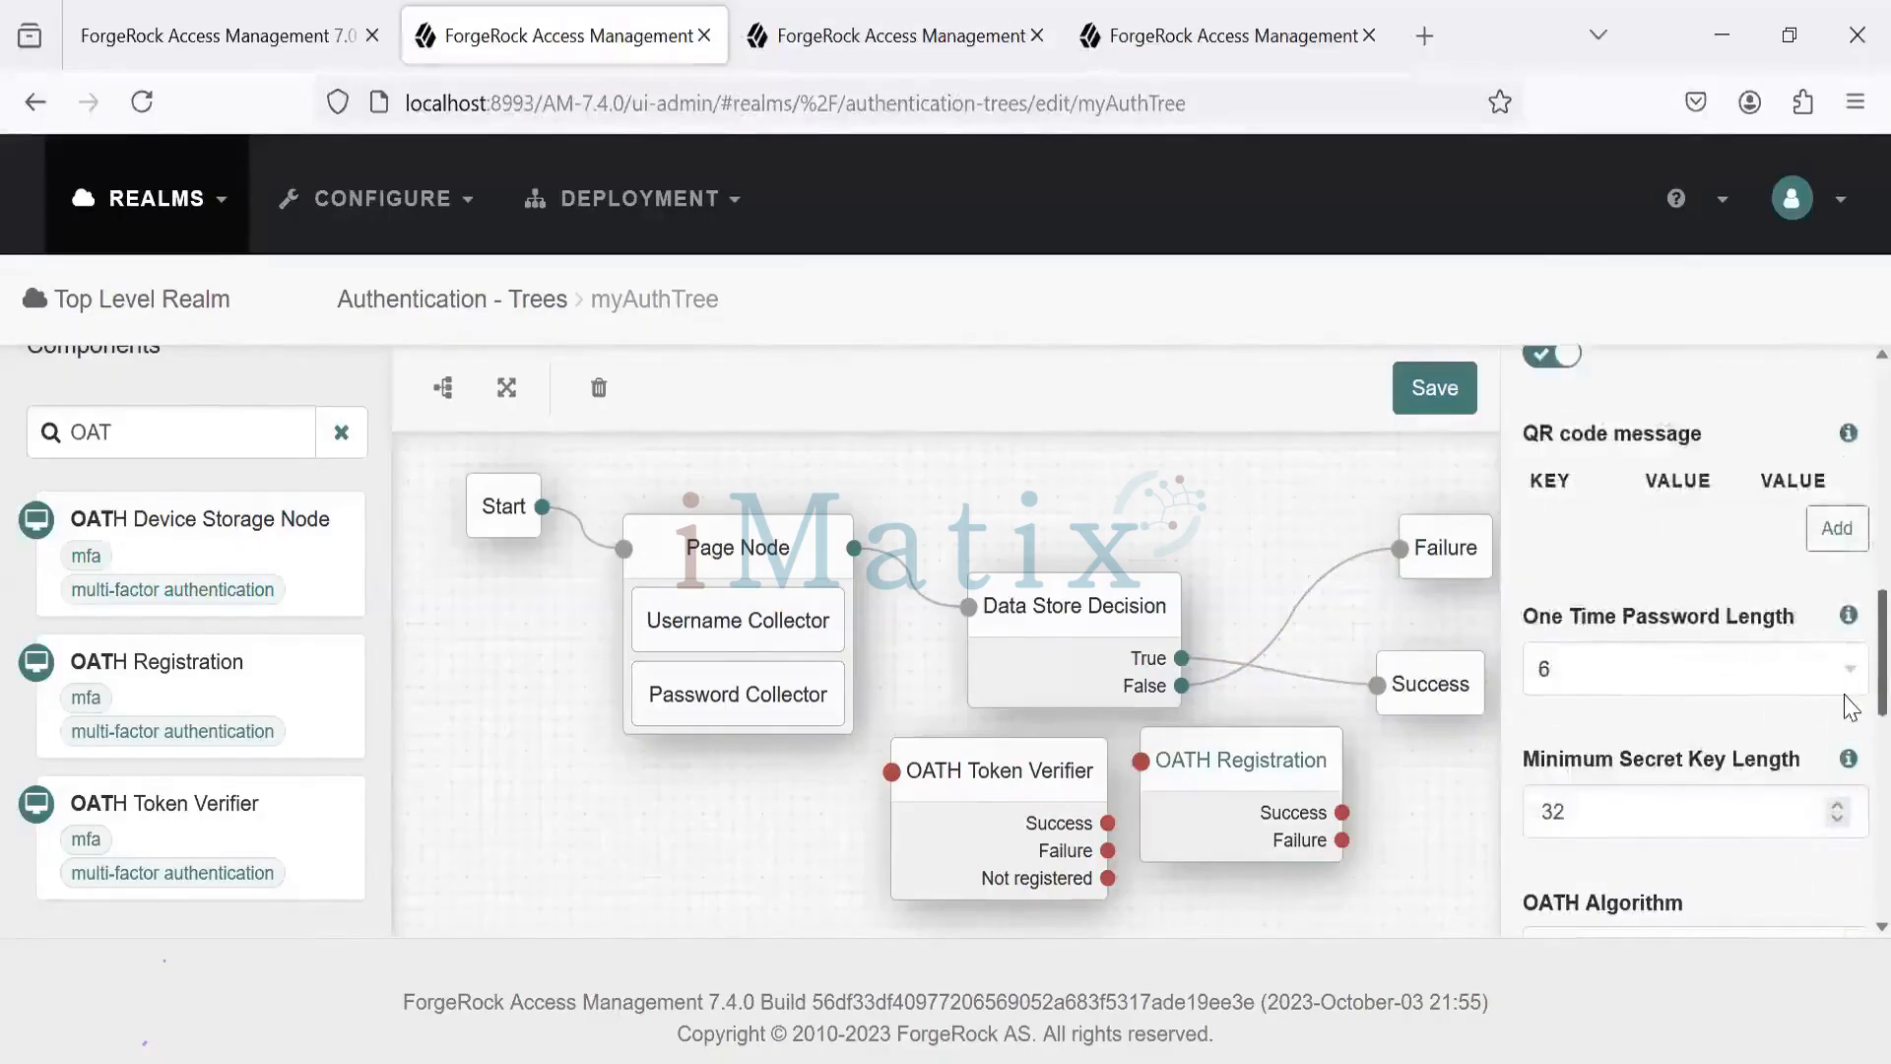
scroll(1852, 707, "down", 1)
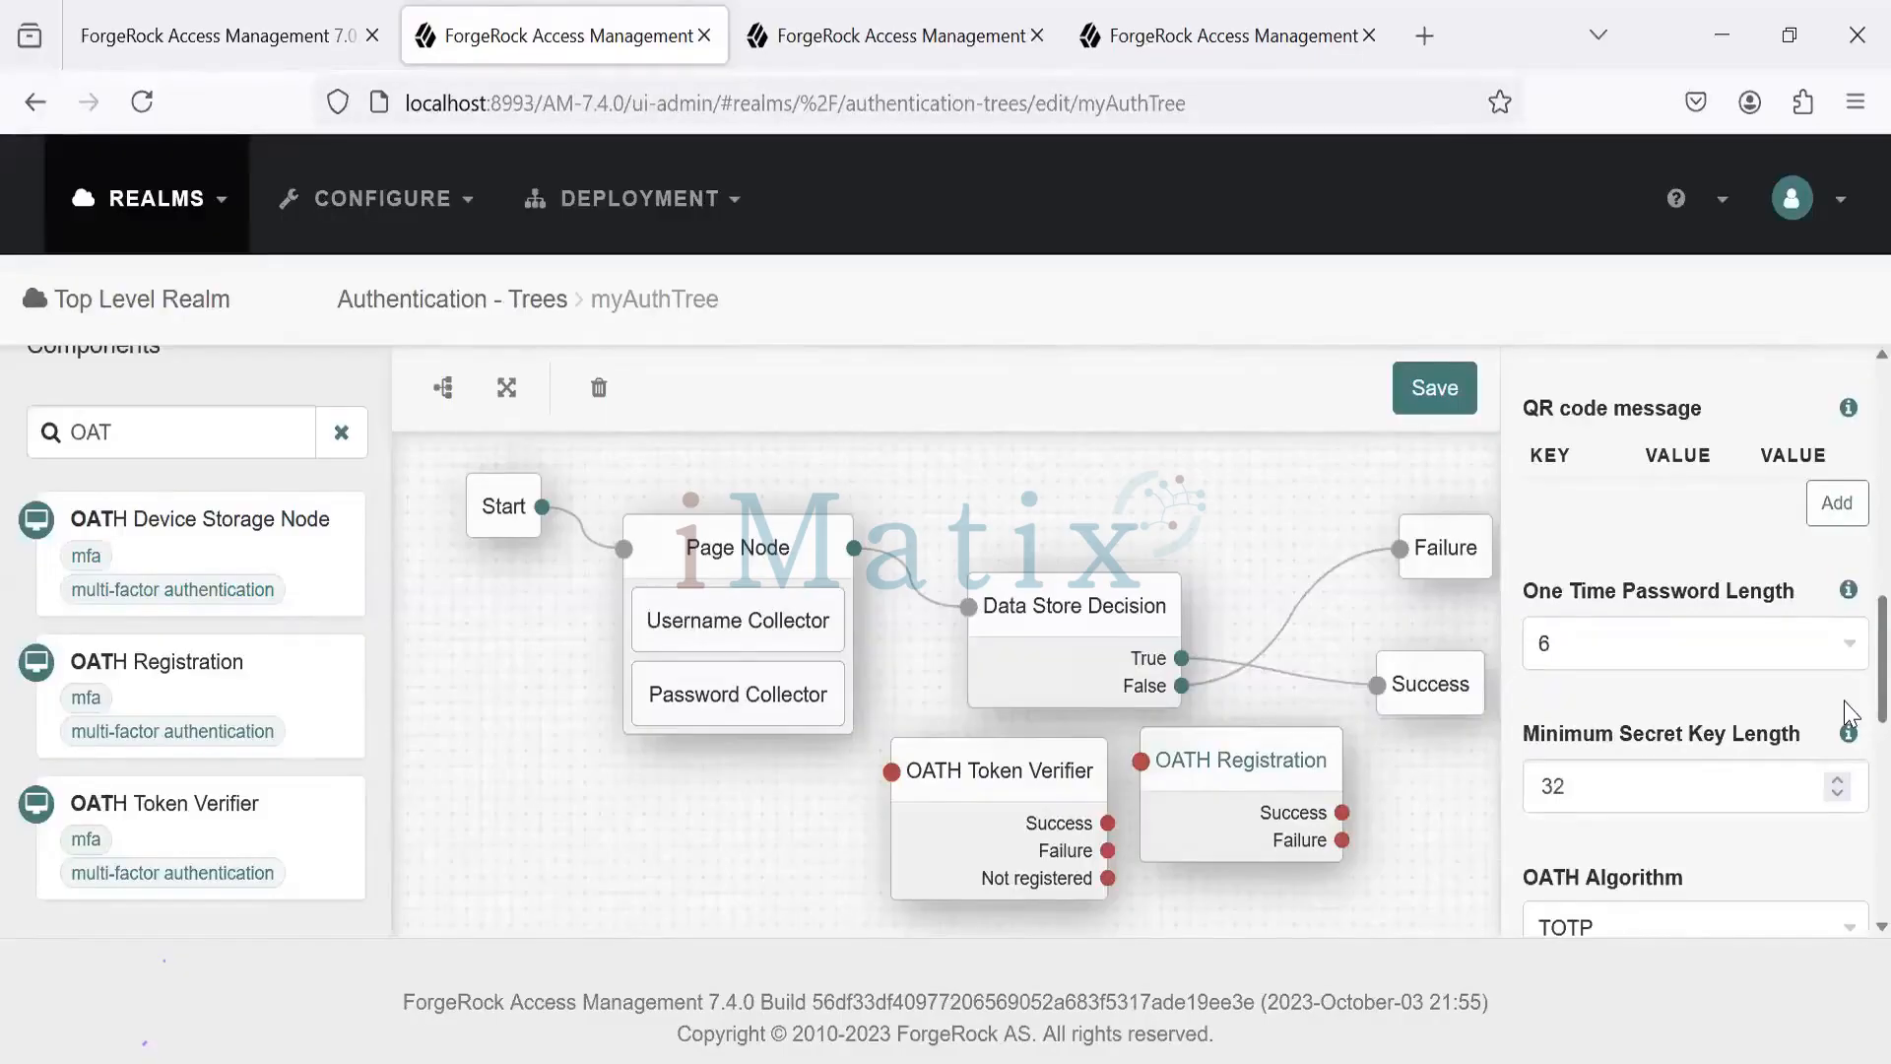
scroll(1847, 719, "down", 3)
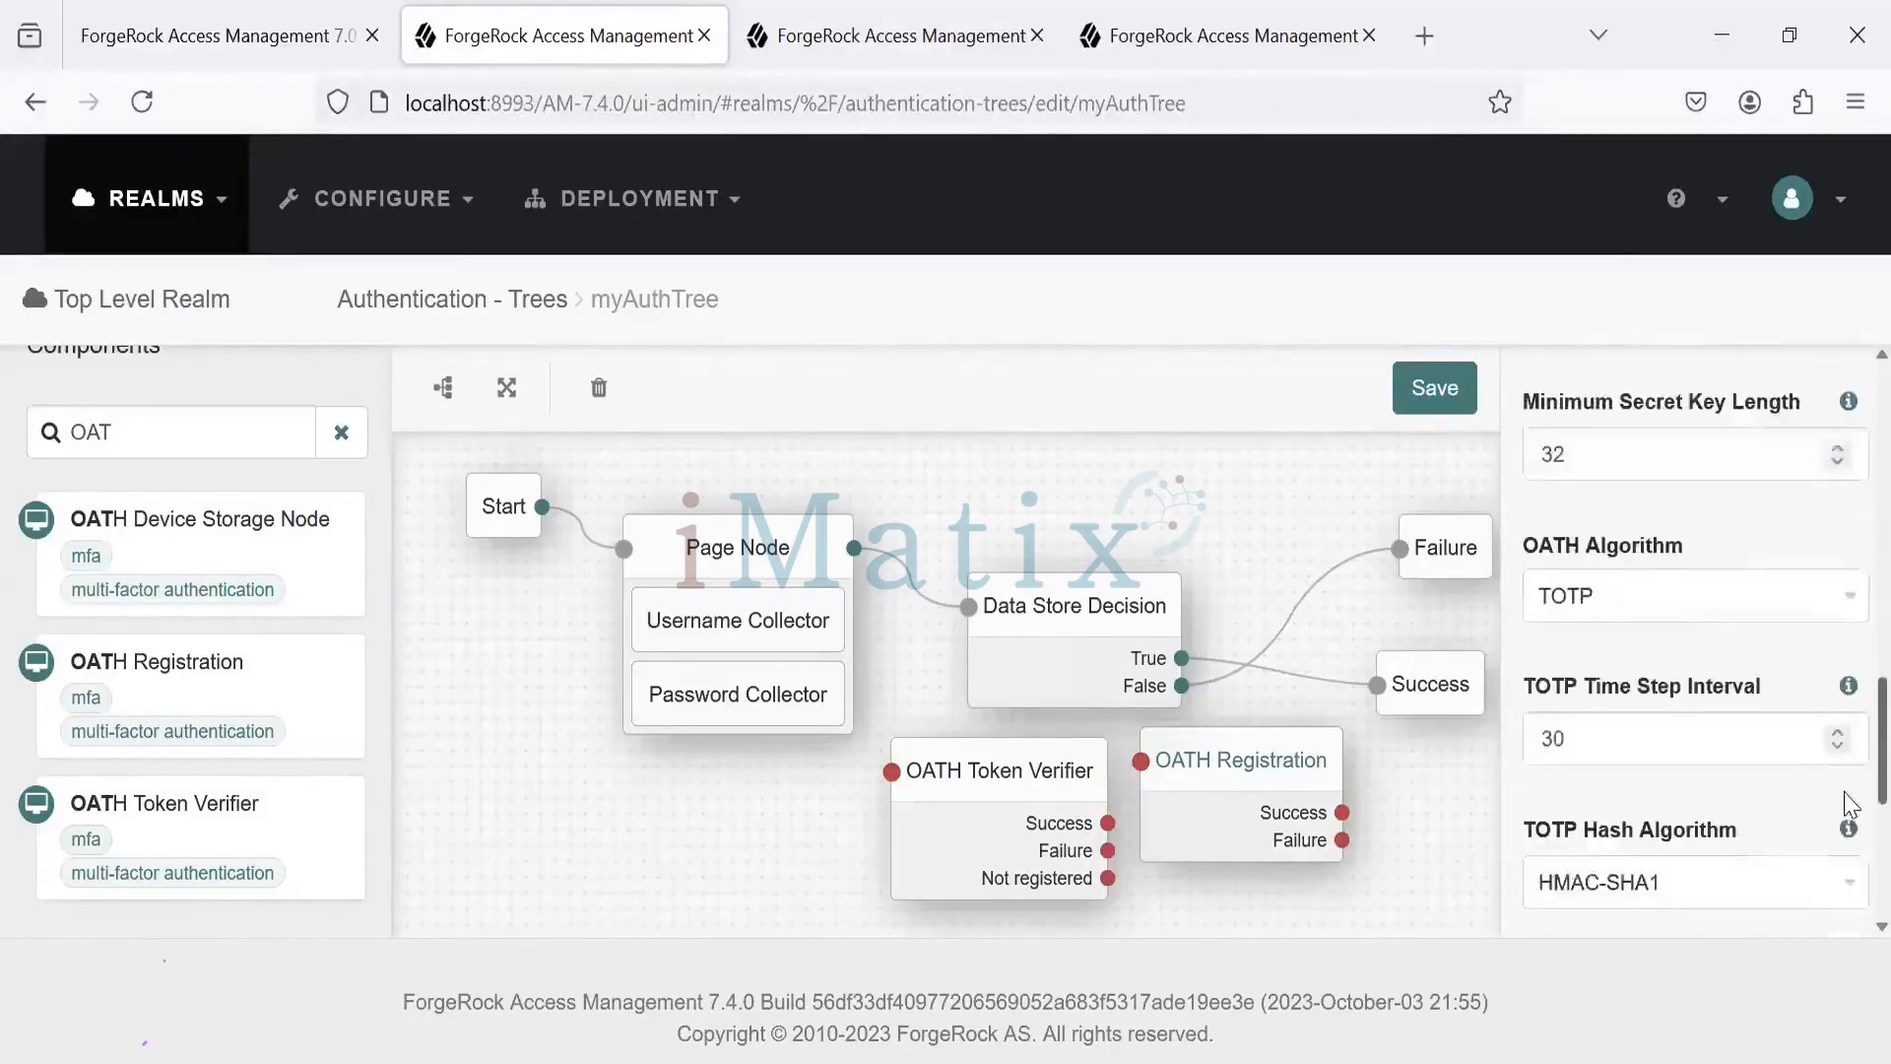
scroll(1849, 800, "down", 1)
scroll(1849, 800, "down", 2)
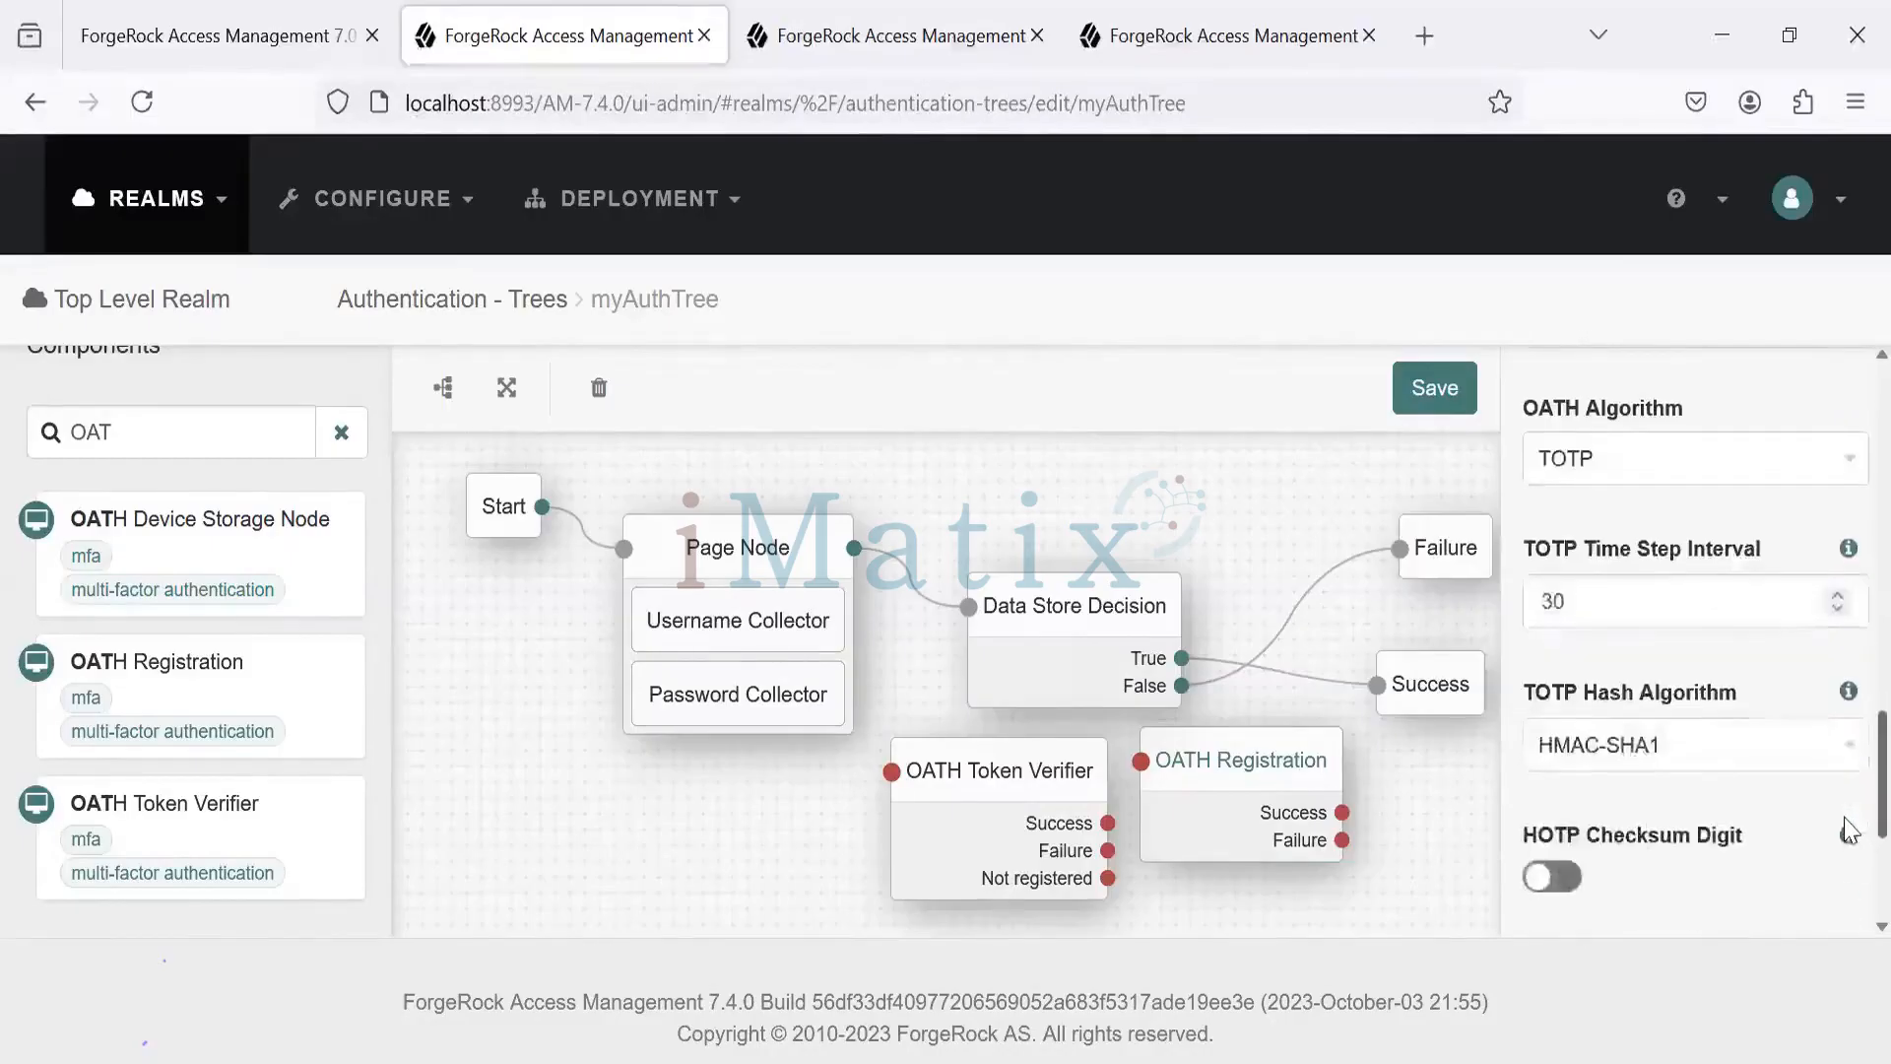
scroll(1849, 854, "down", 2)
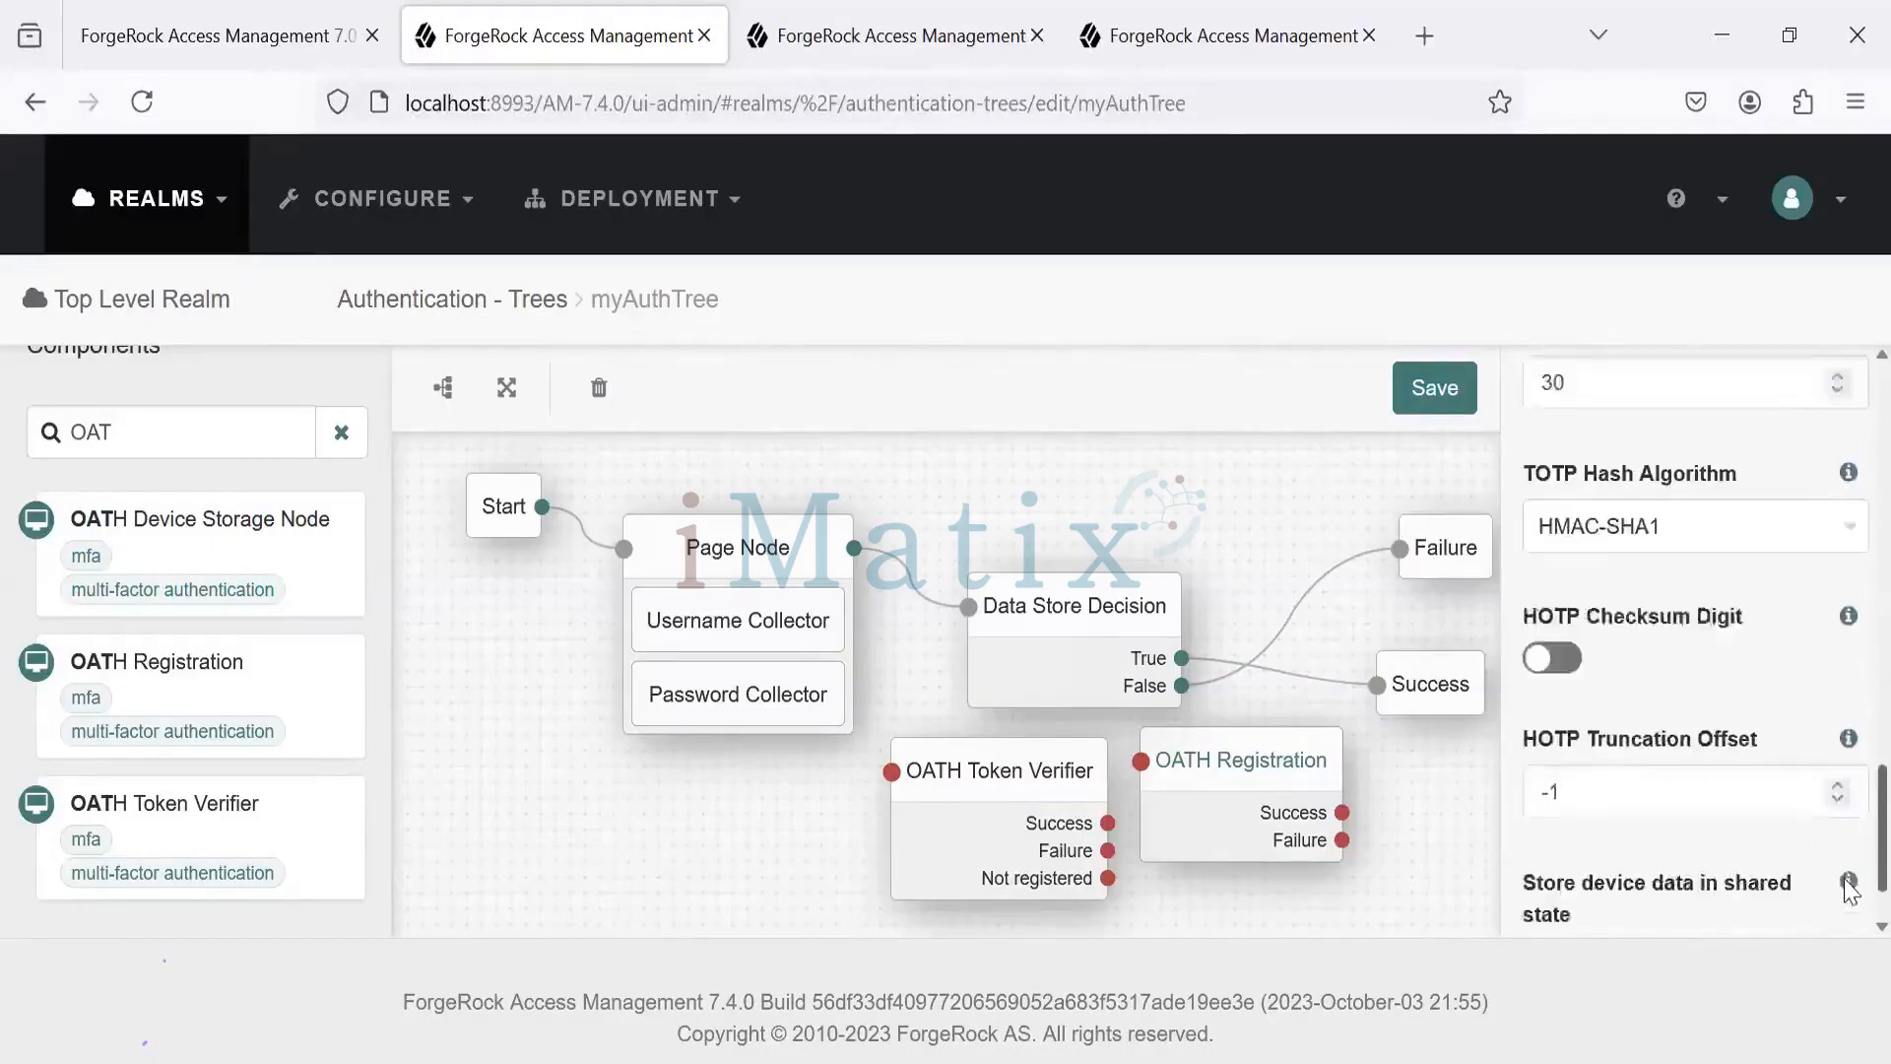
scroll(1849, 694, "up", 5)
scroll(1849, 694, "up", 5)
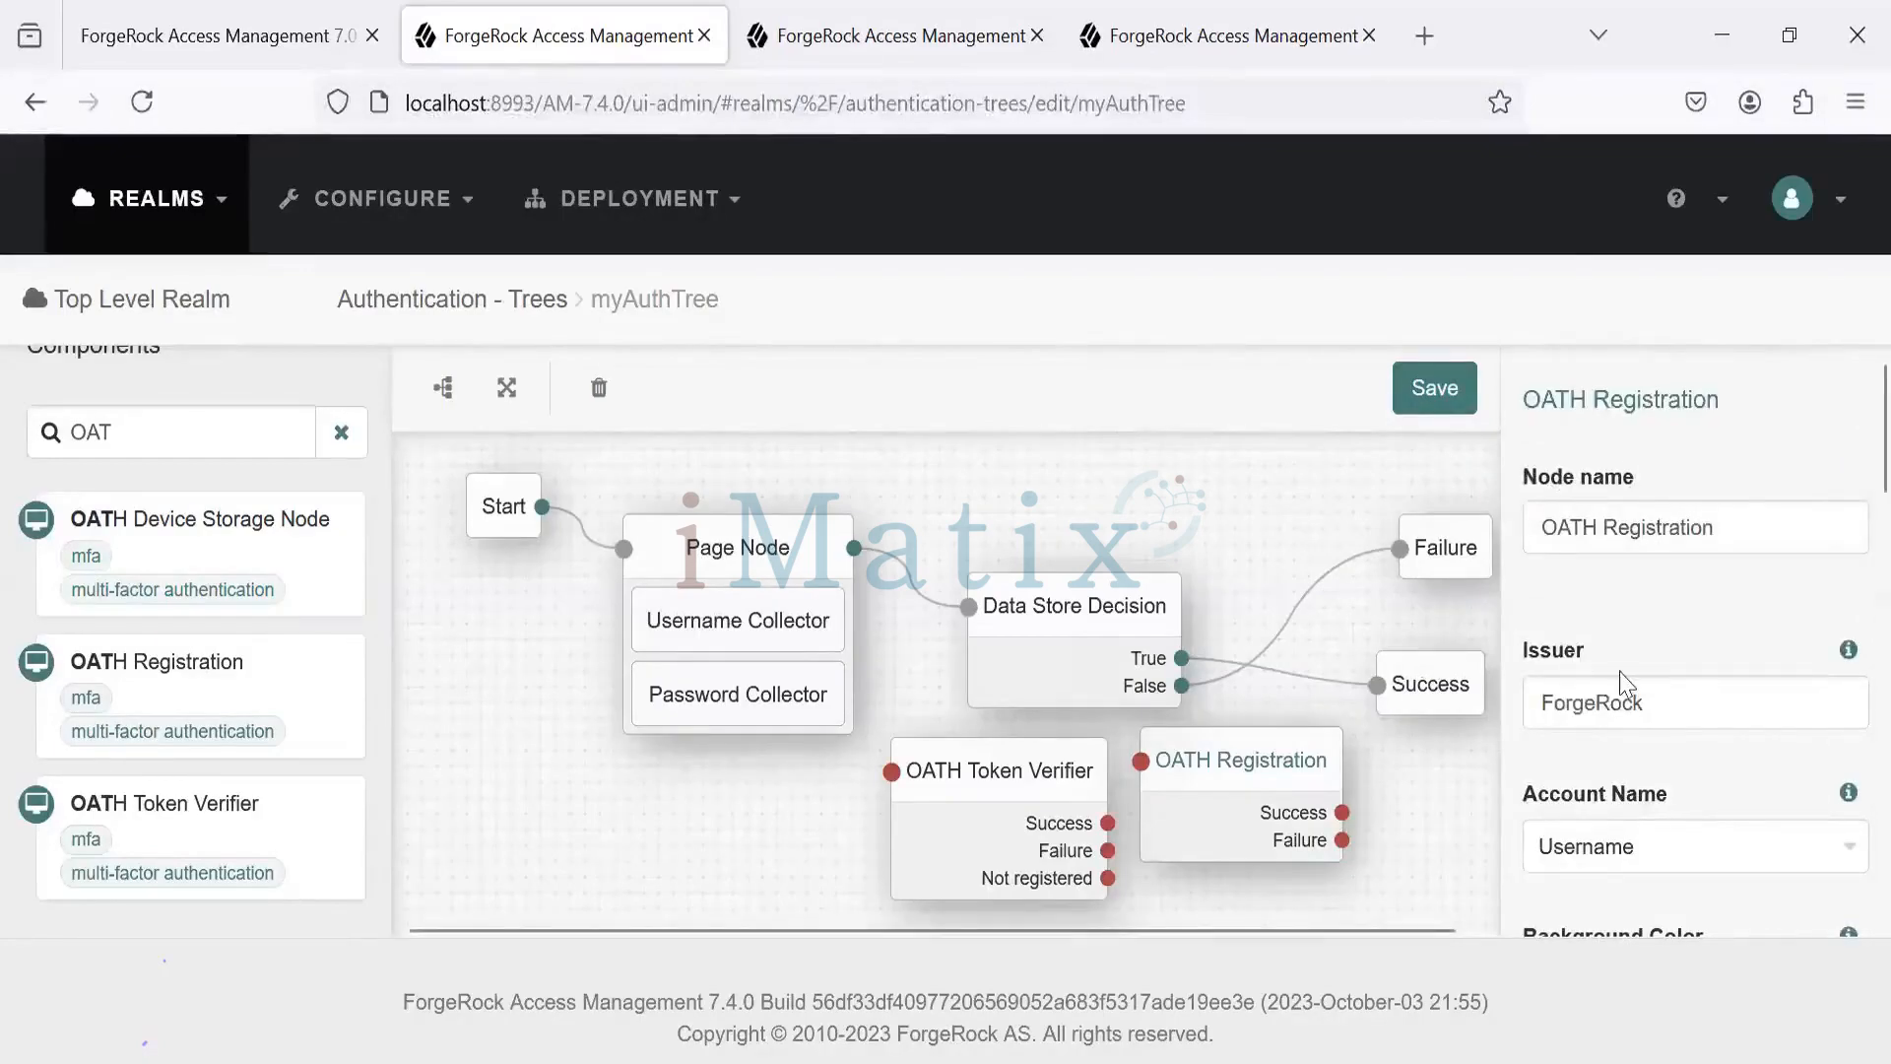
- Move OATH Registration right, Page Node and Data Store Decision left, and OATH Token Verifier up beside Success
left_click(1052, 793)
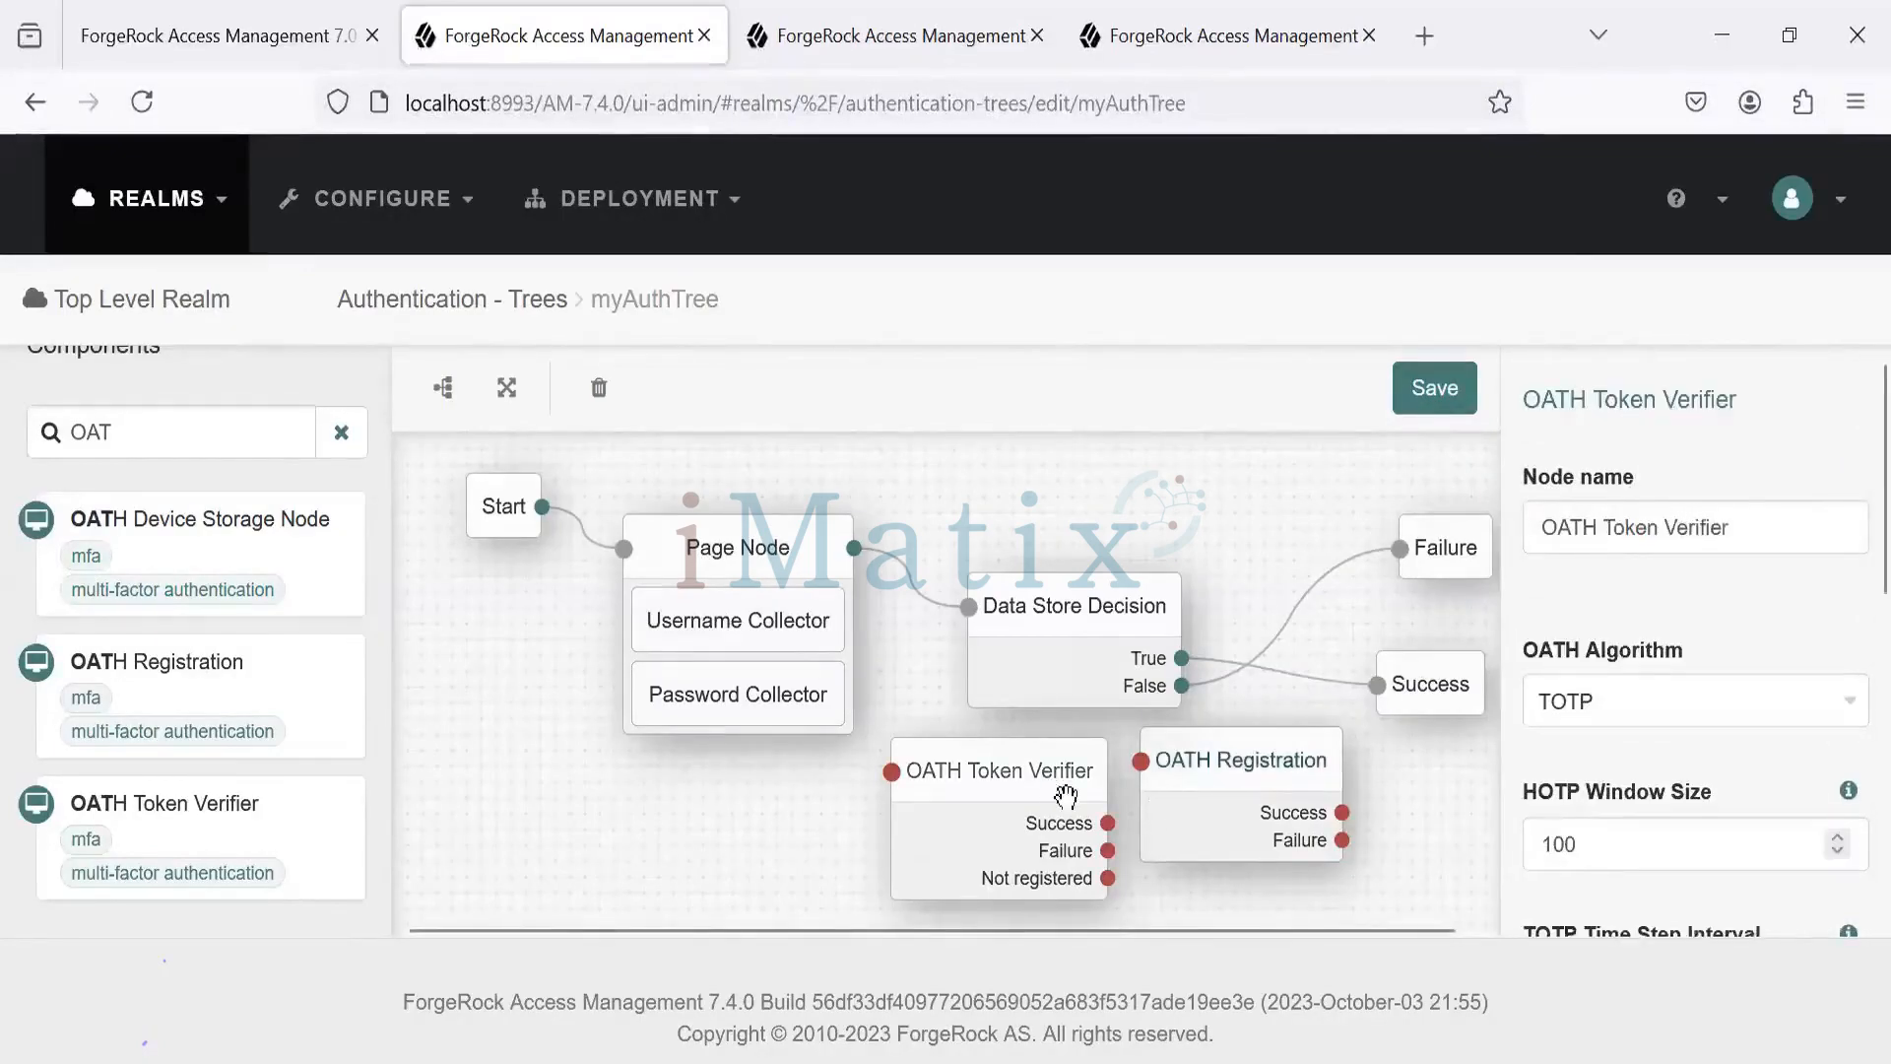
left_click_drag(1227, 784, 1400, 810)
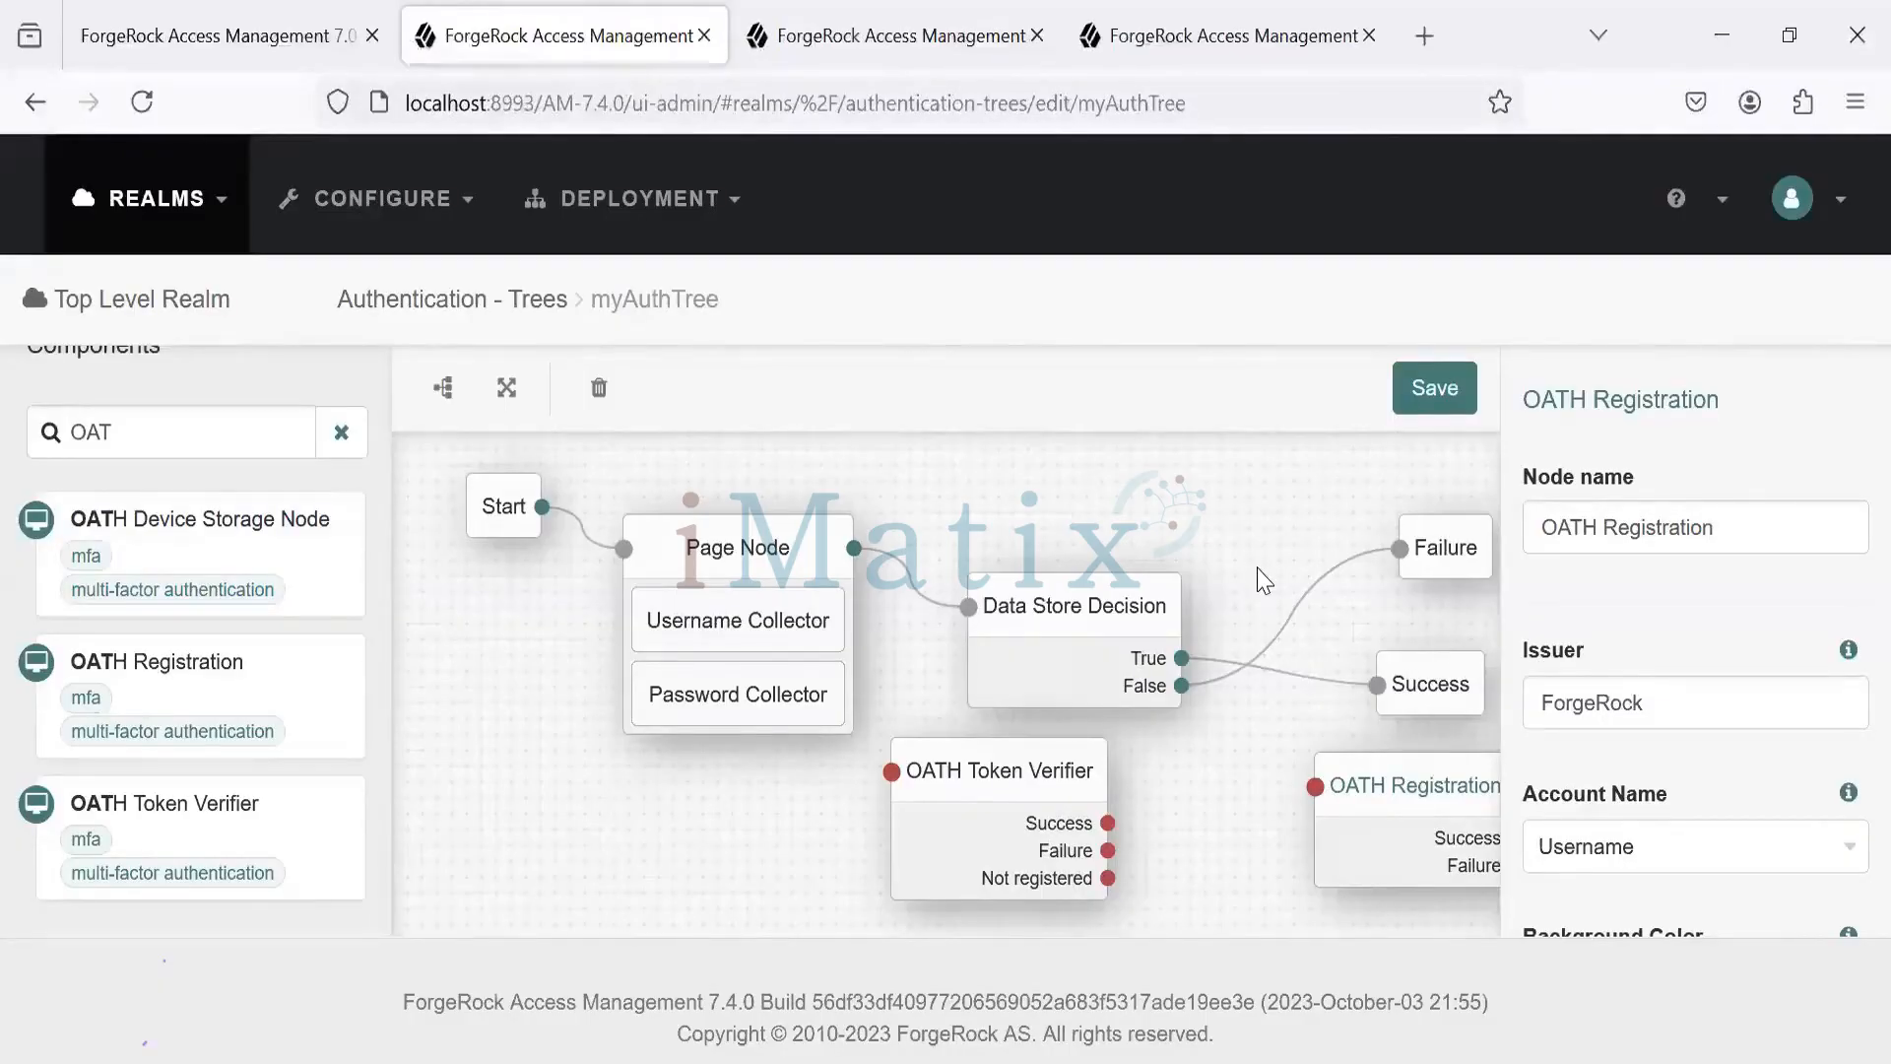
left_click_drag(694, 563, 601, 636)
left_click(975, 630)
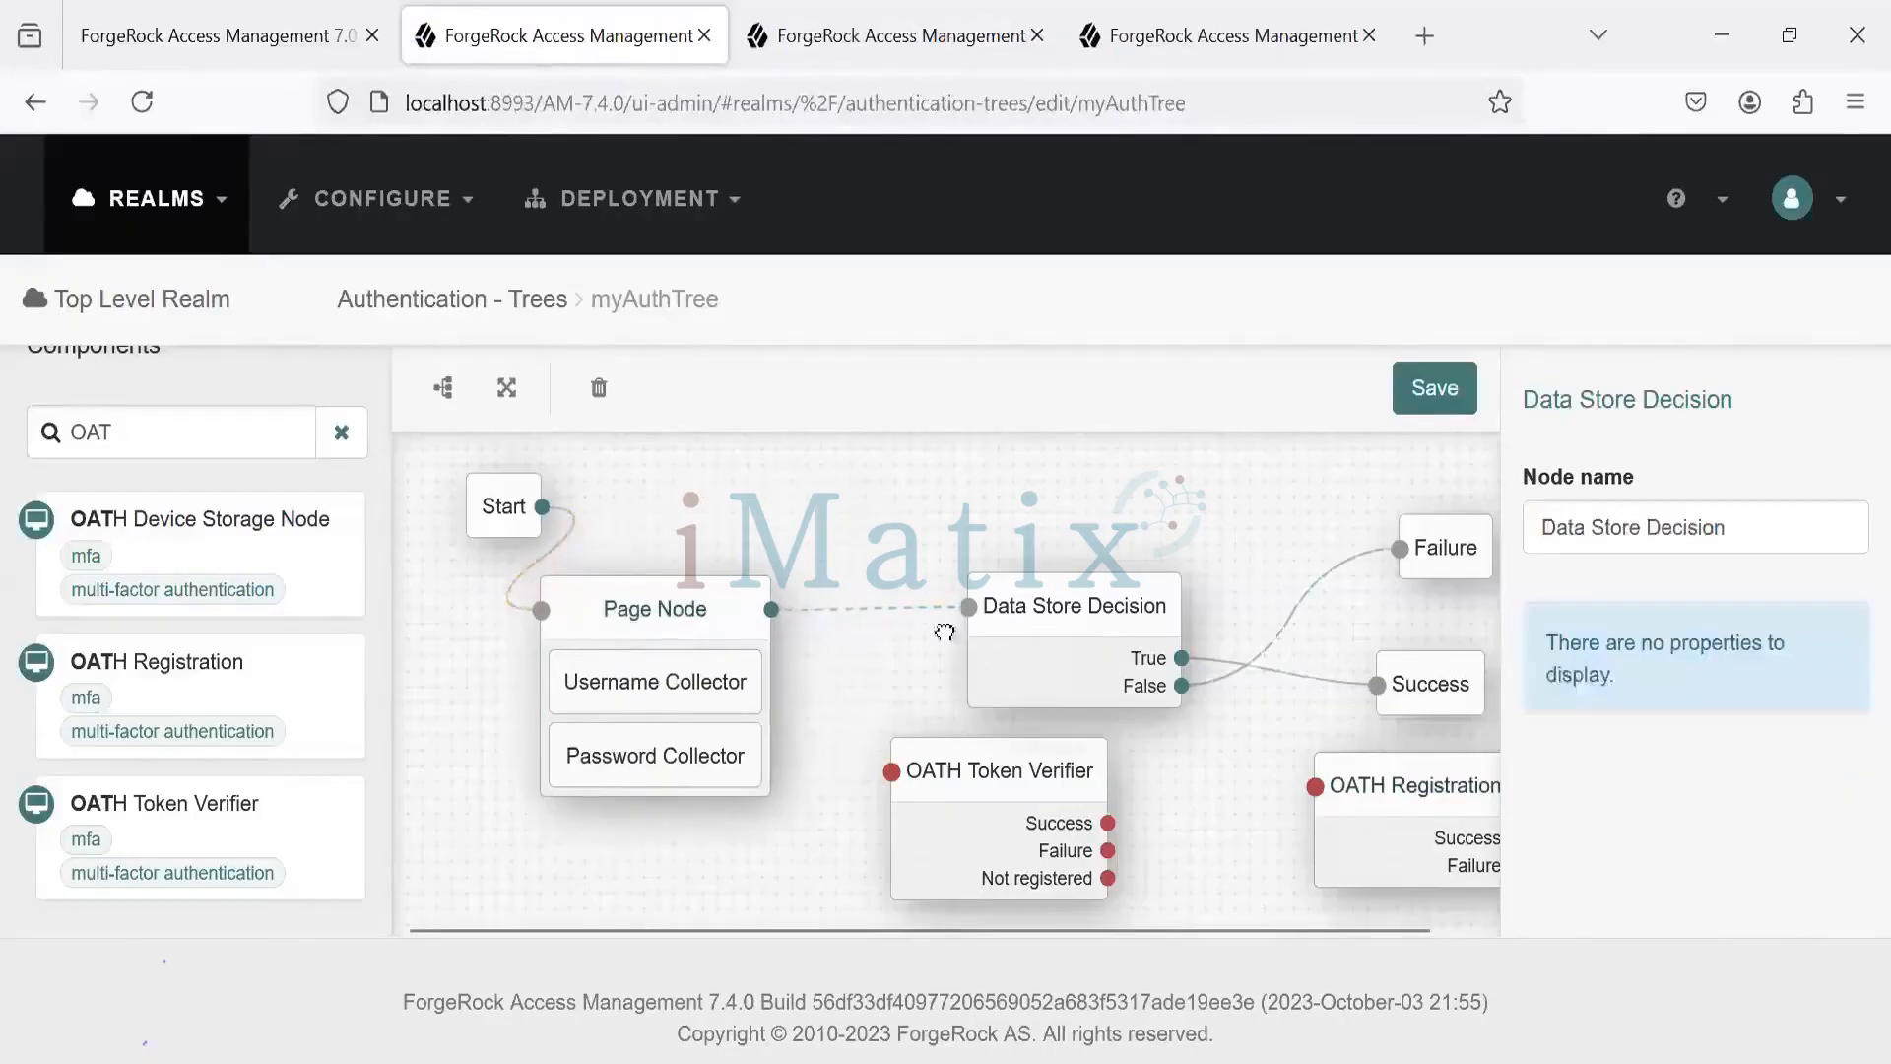
left_click_drag(954, 631, 846, 630)
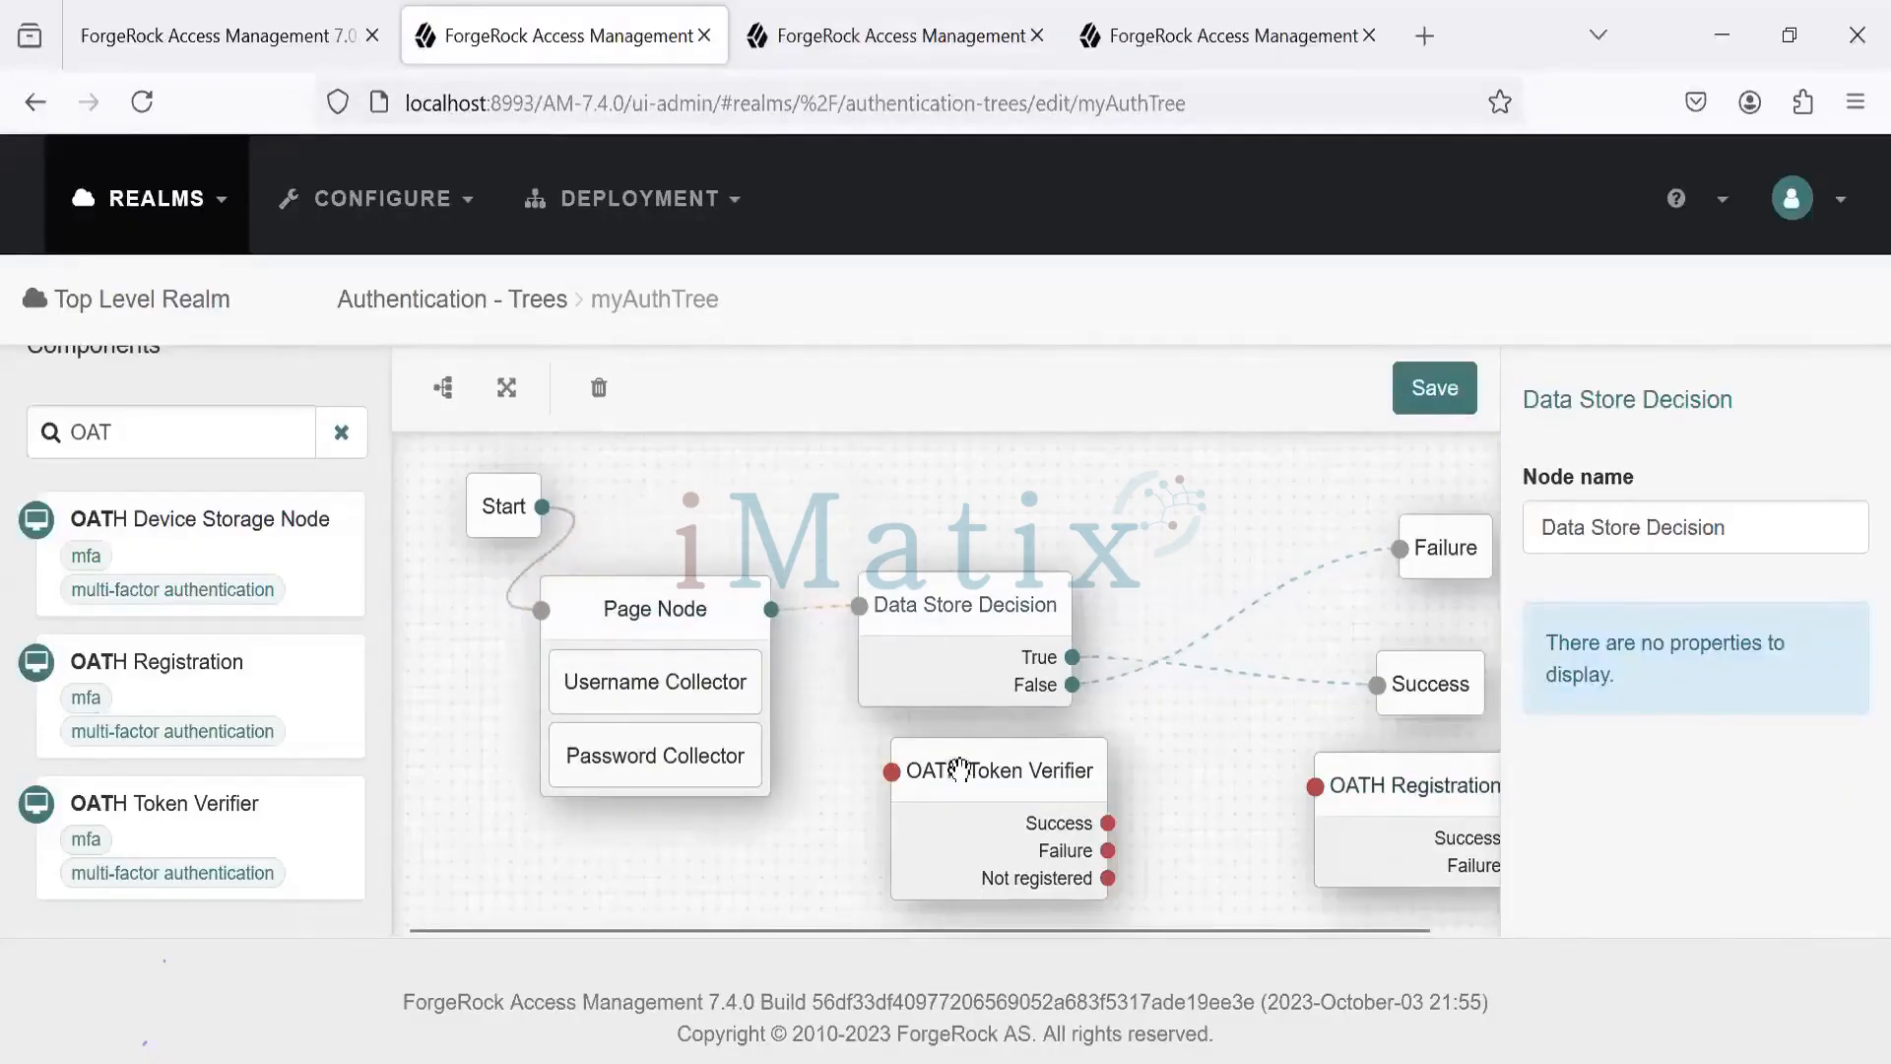
left_click_drag(959, 763, 1218, 718)
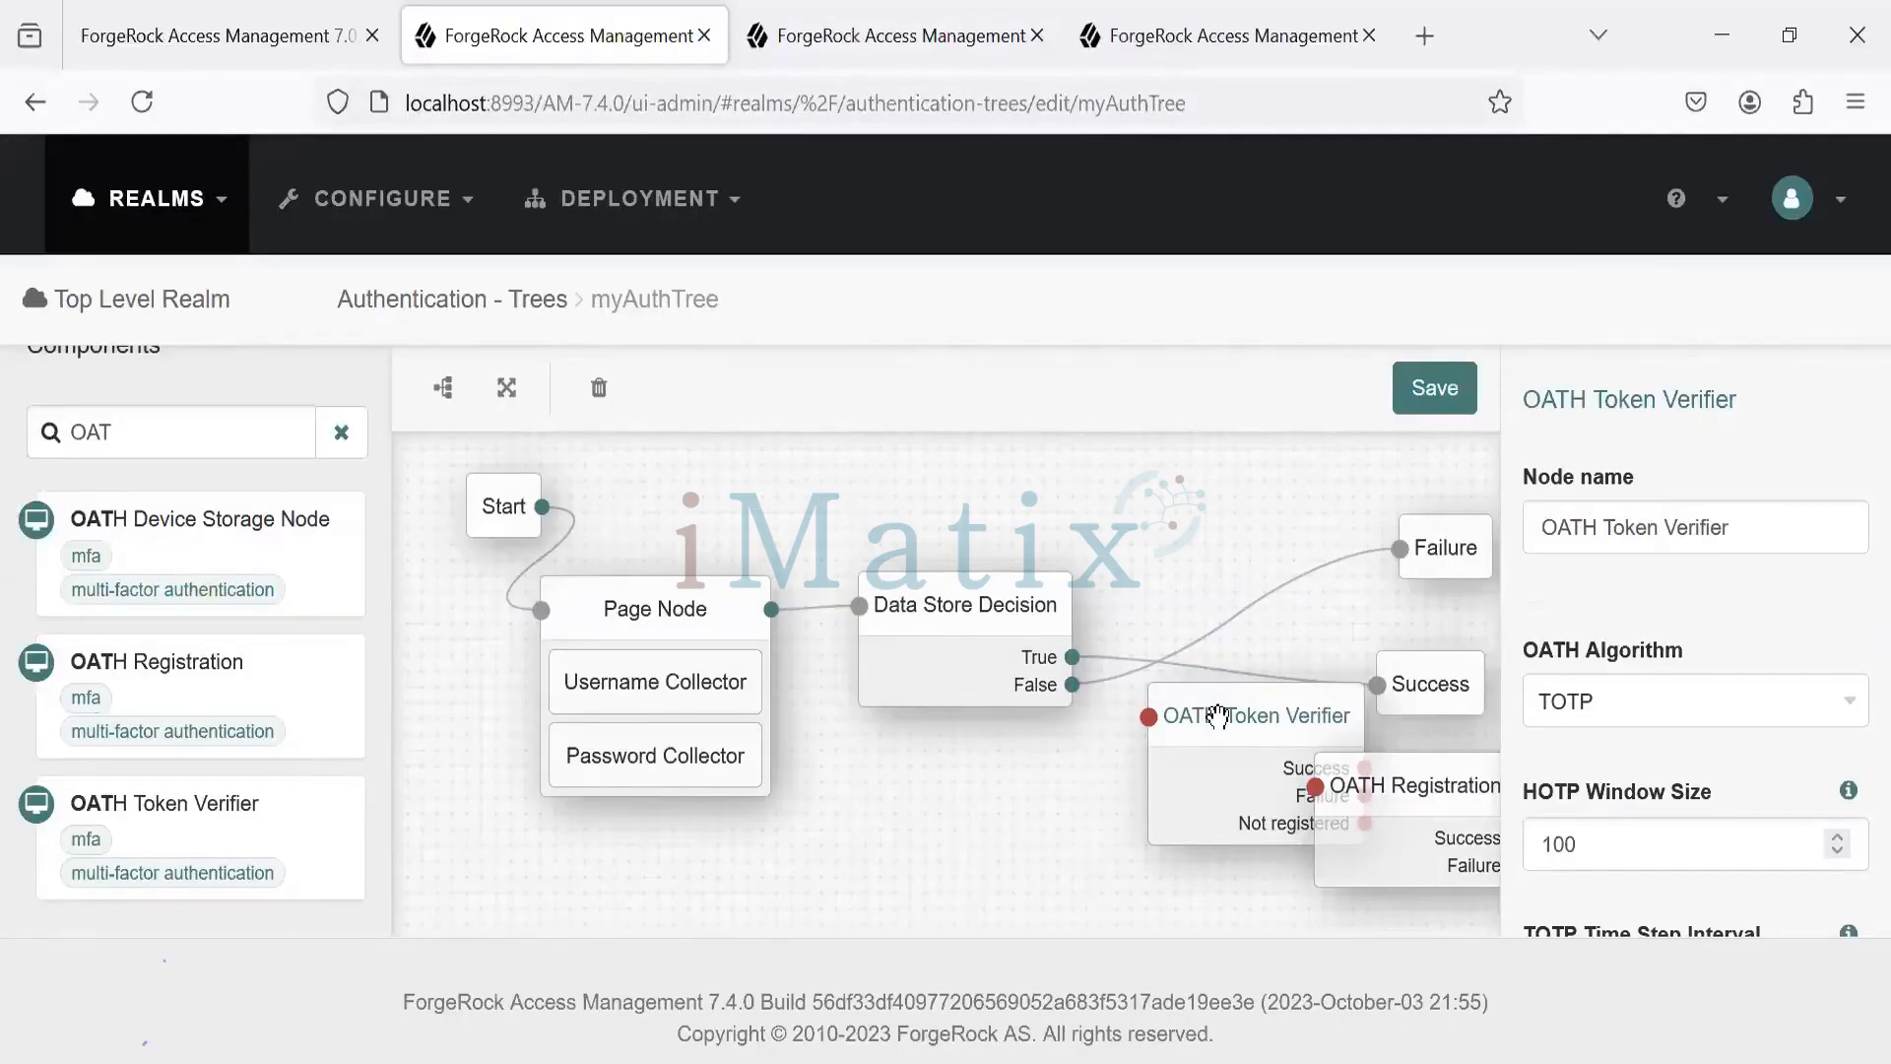
- Compare the tree against PowerPoint slide 18, 'MFA: Open Authentication (OATH)', then return to the browser
mouse_move(1025, 1062)
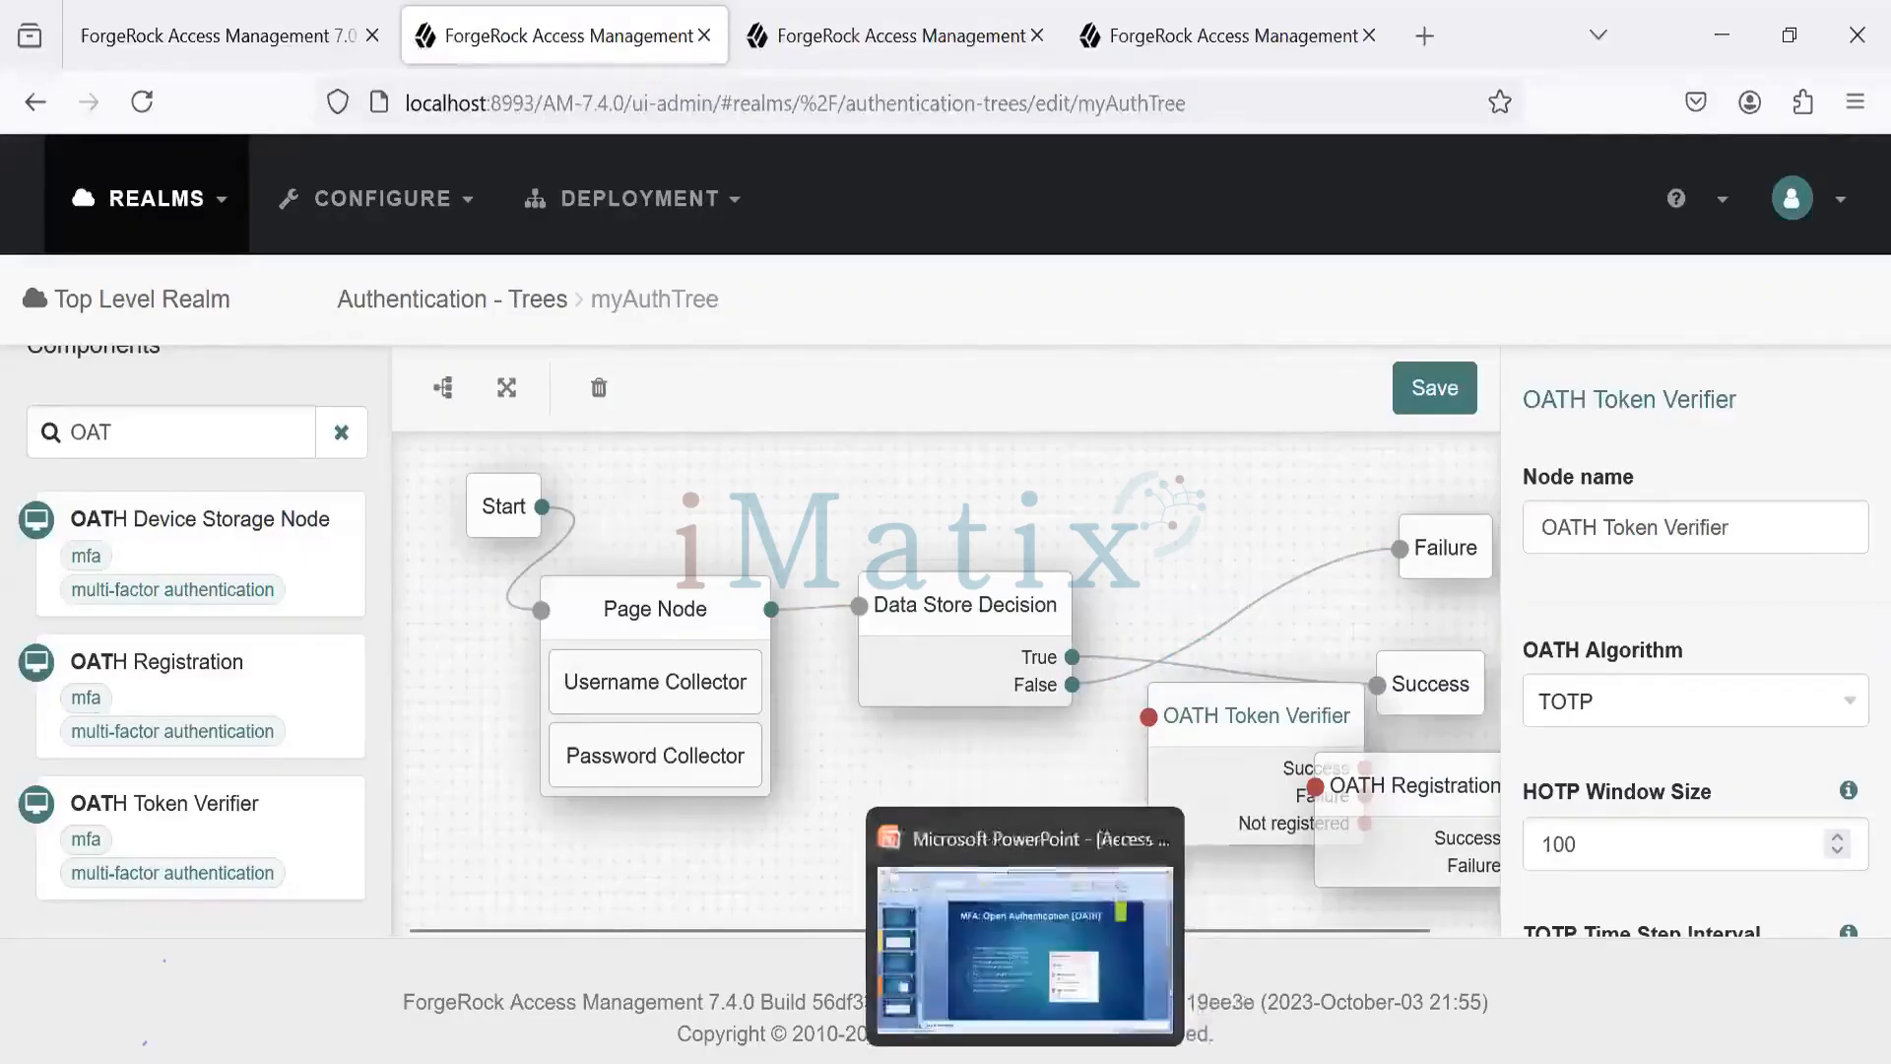
left_click(981, 973)
scroll(530, 370, "down", 1)
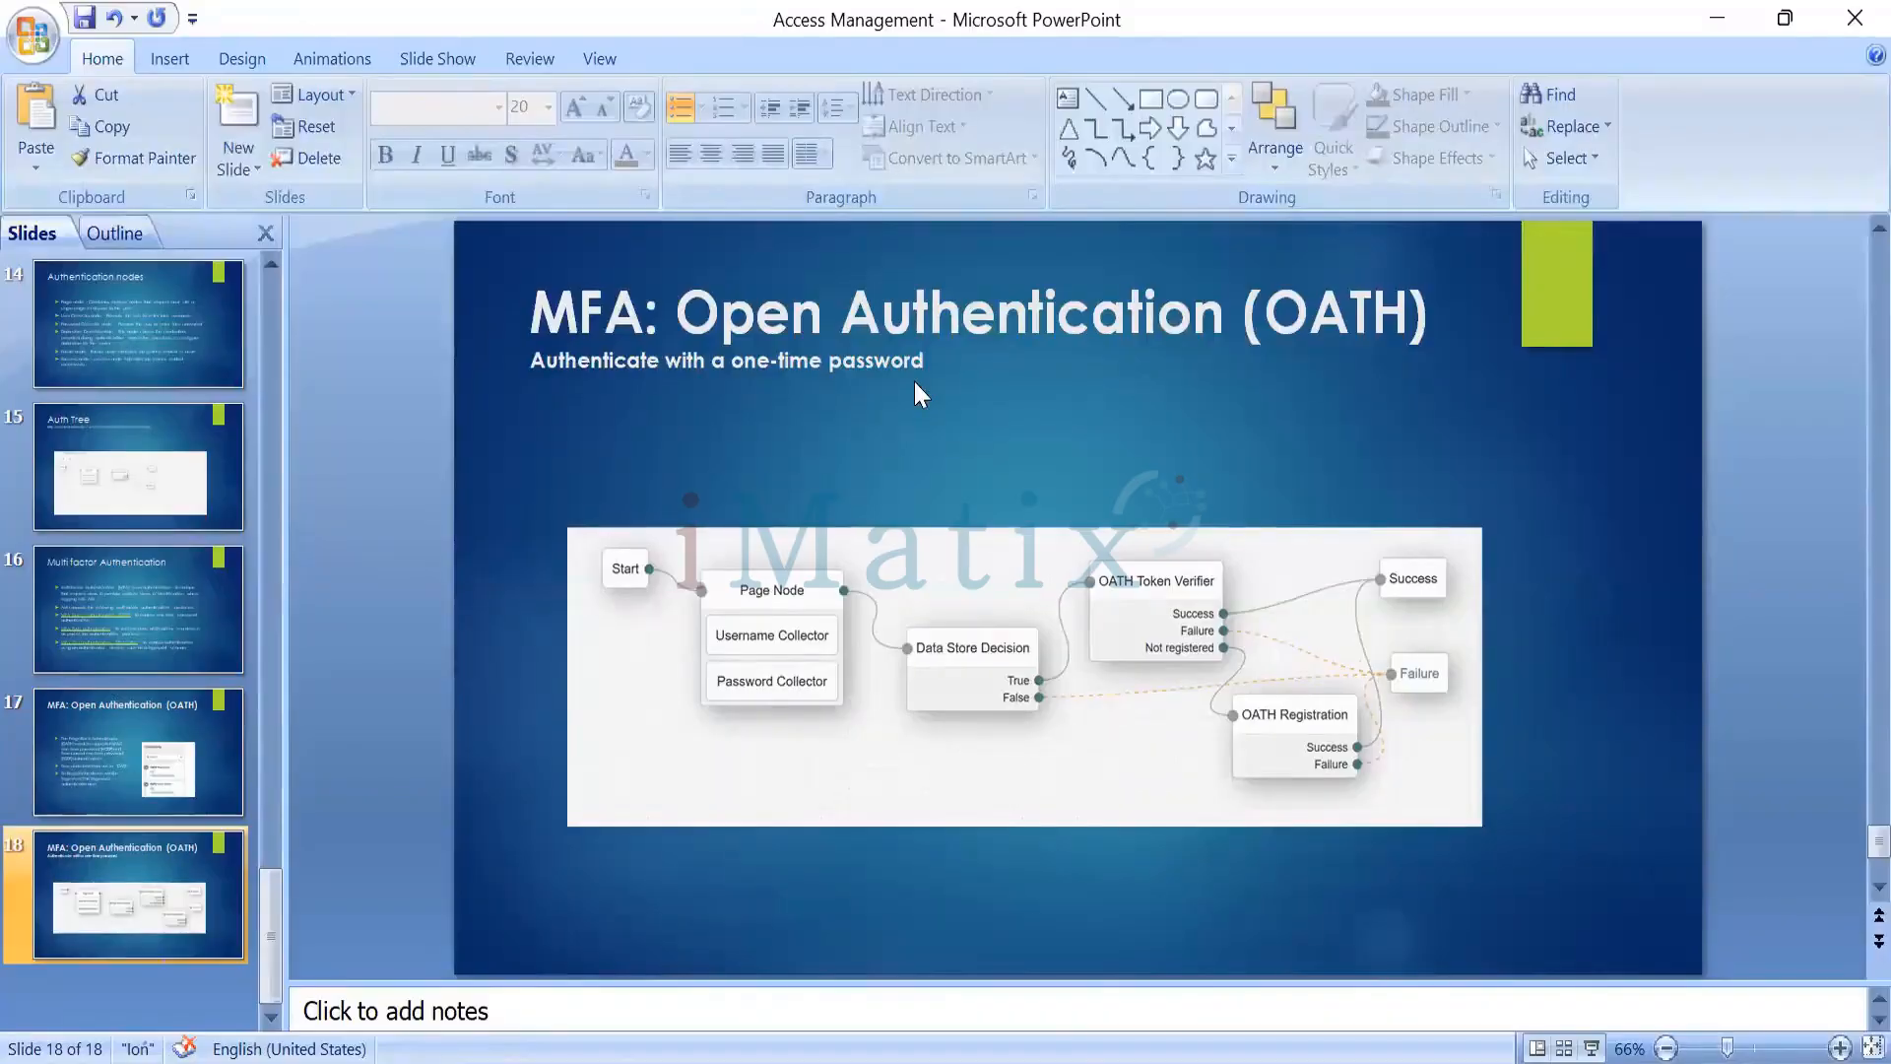
key("alt+Tab")
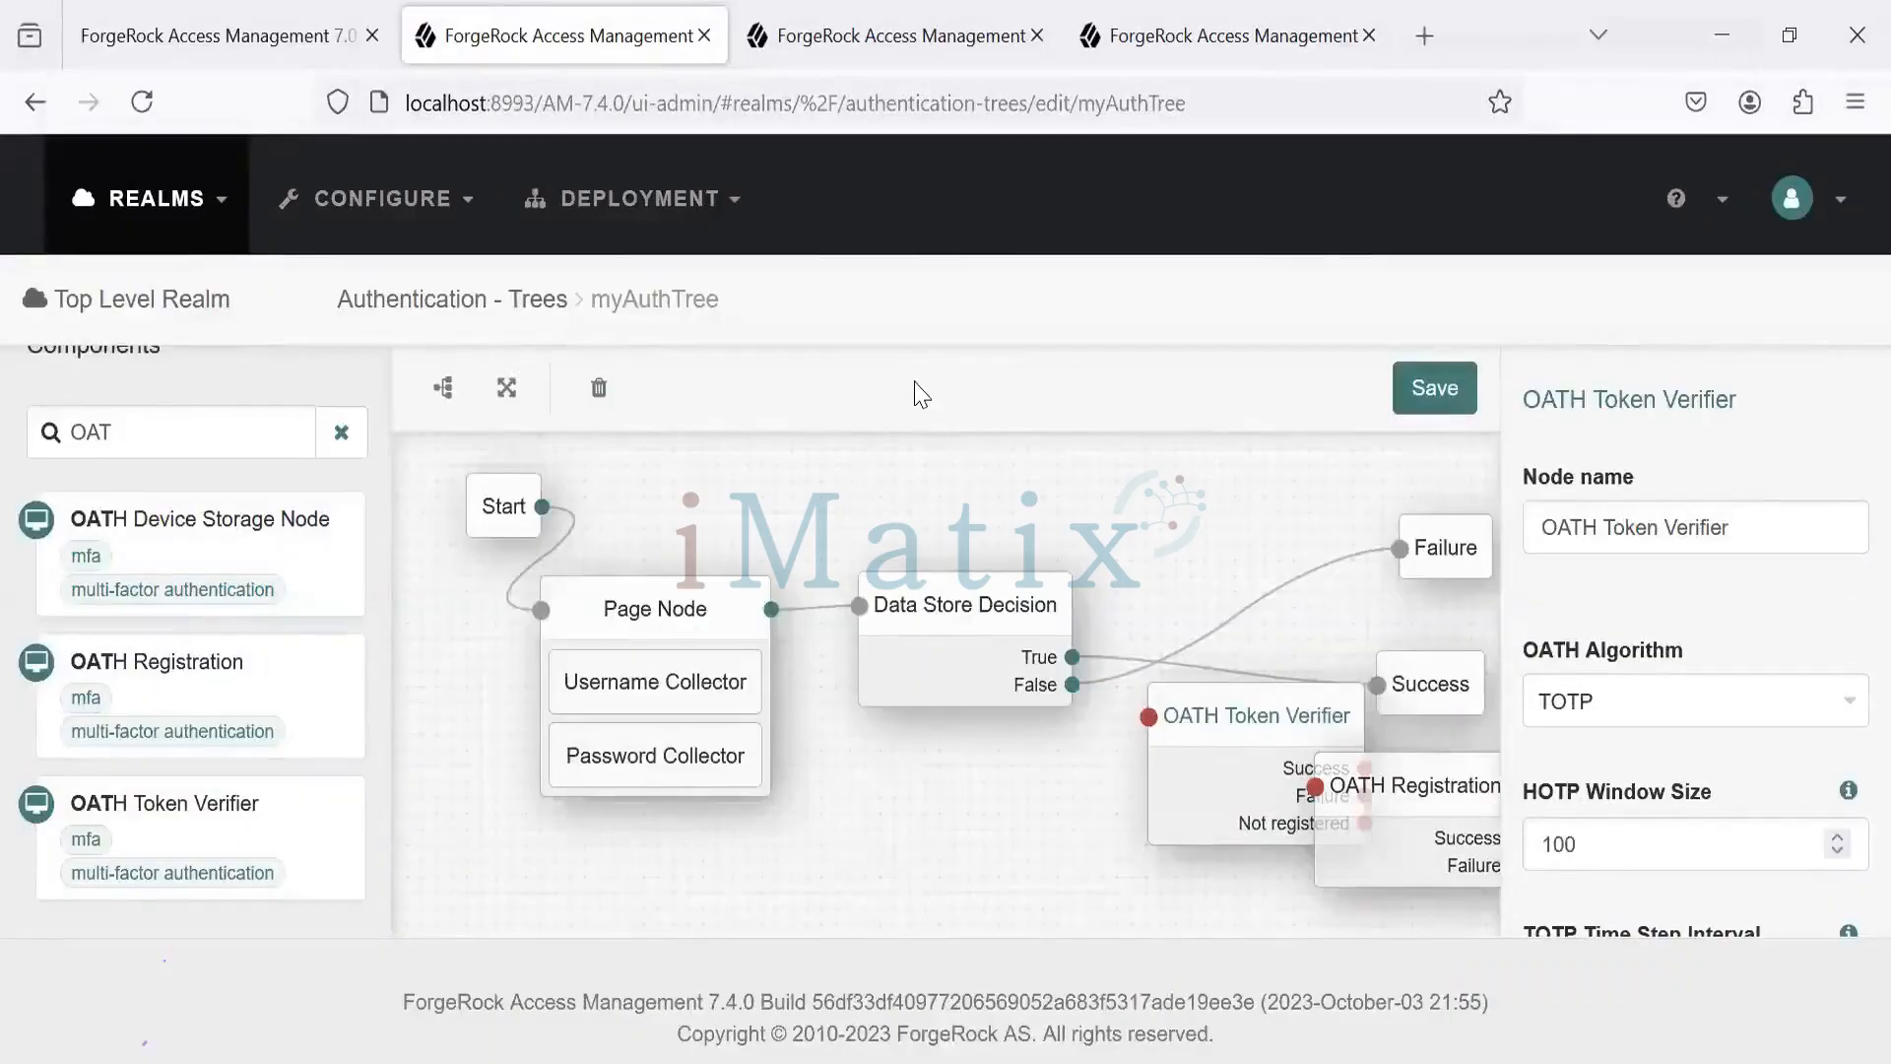
key("alt+Tab")
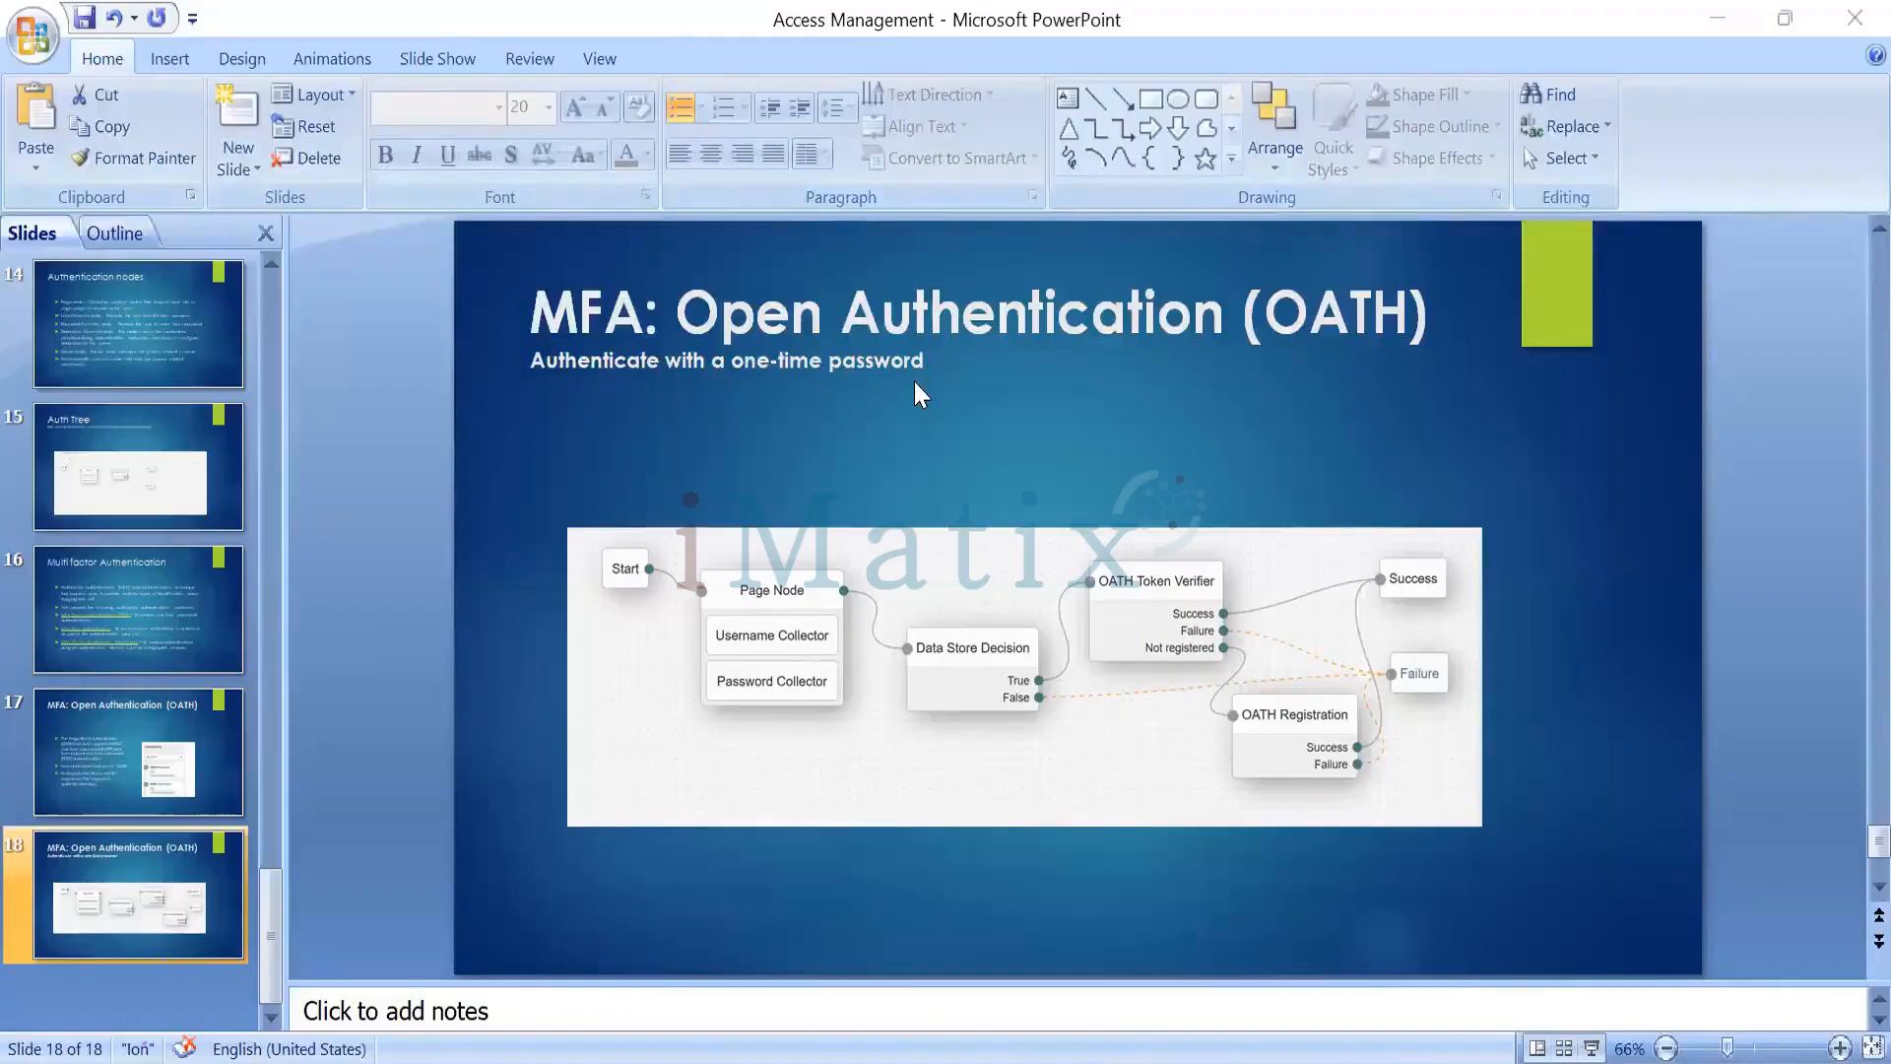
key("alt+Tab")
- Reposition the nodes and wire Data Store Decision True to OATH Token Verifier, whose Success goes to Success
left_click_drag(965, 610, 975, 696)
left_click_drag(1221, 719, 1171, 600)
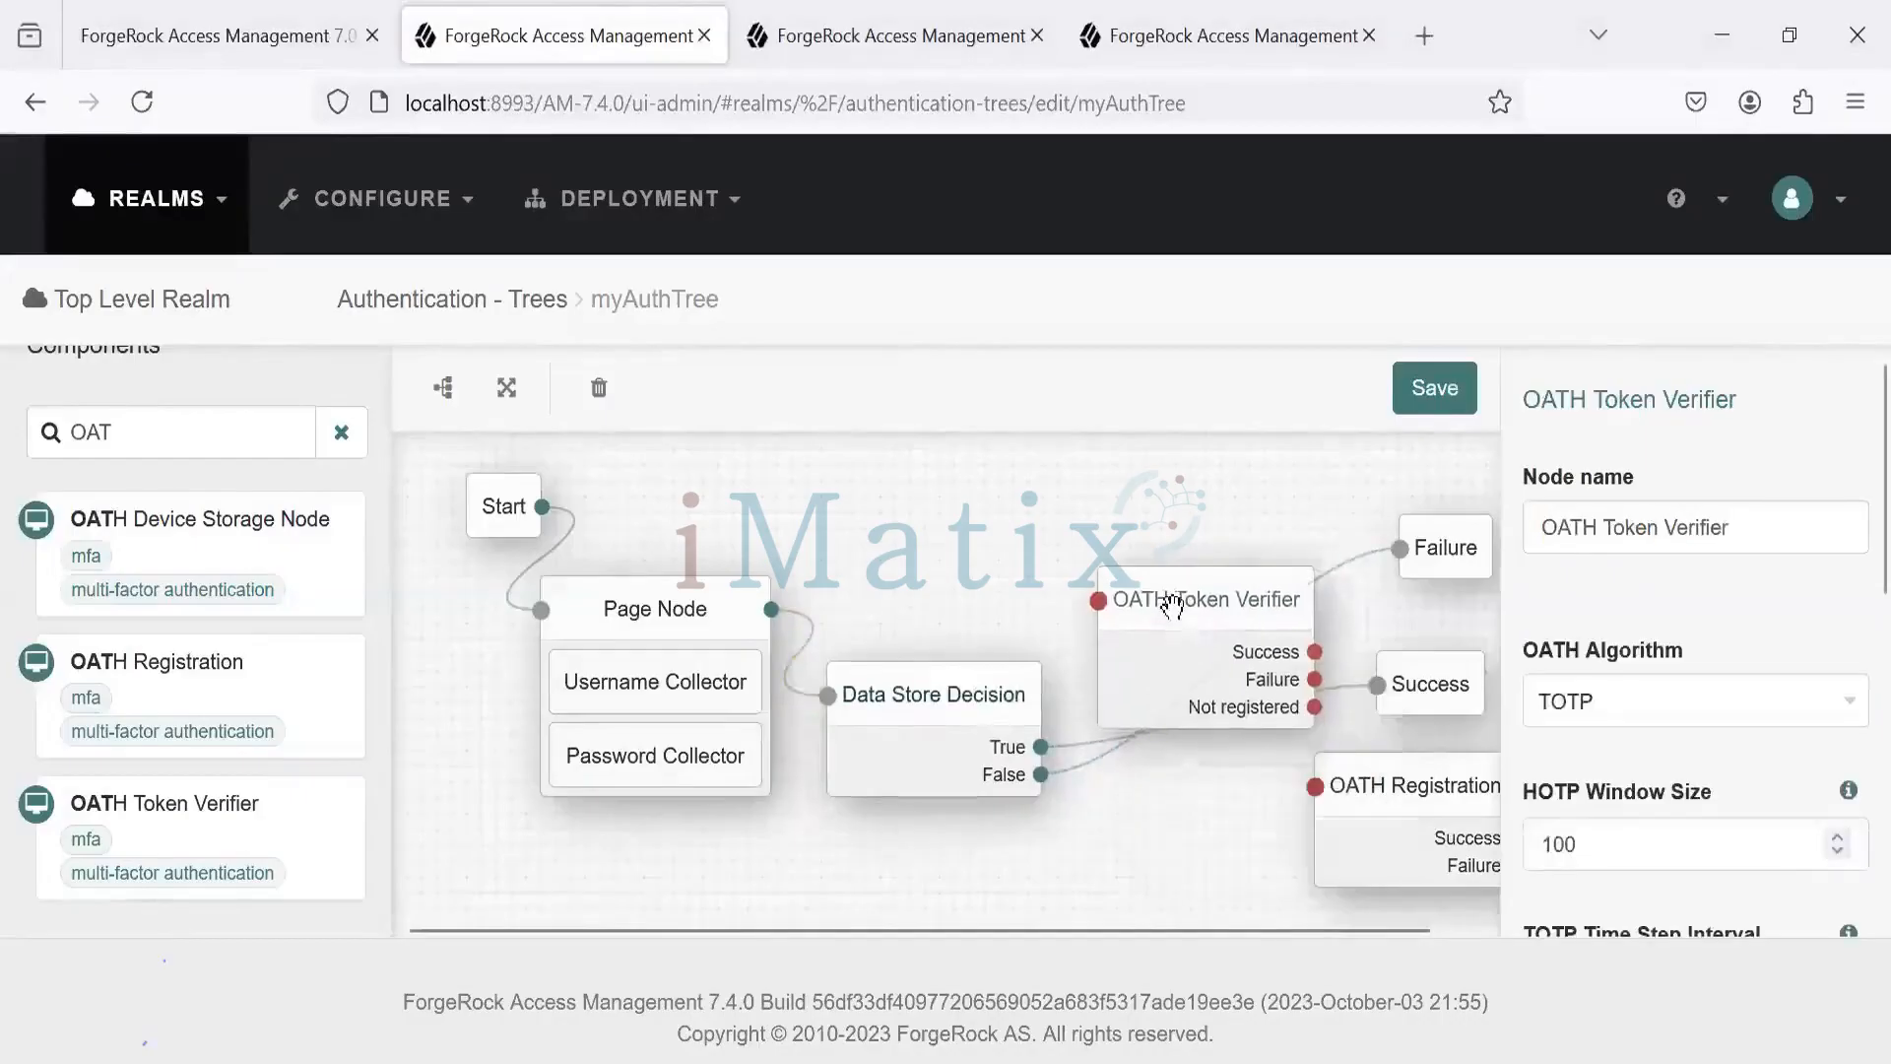
left_click_drag(1059, 698, 1093, 601)
left_click_drag(1230, 930, 1348, 943)
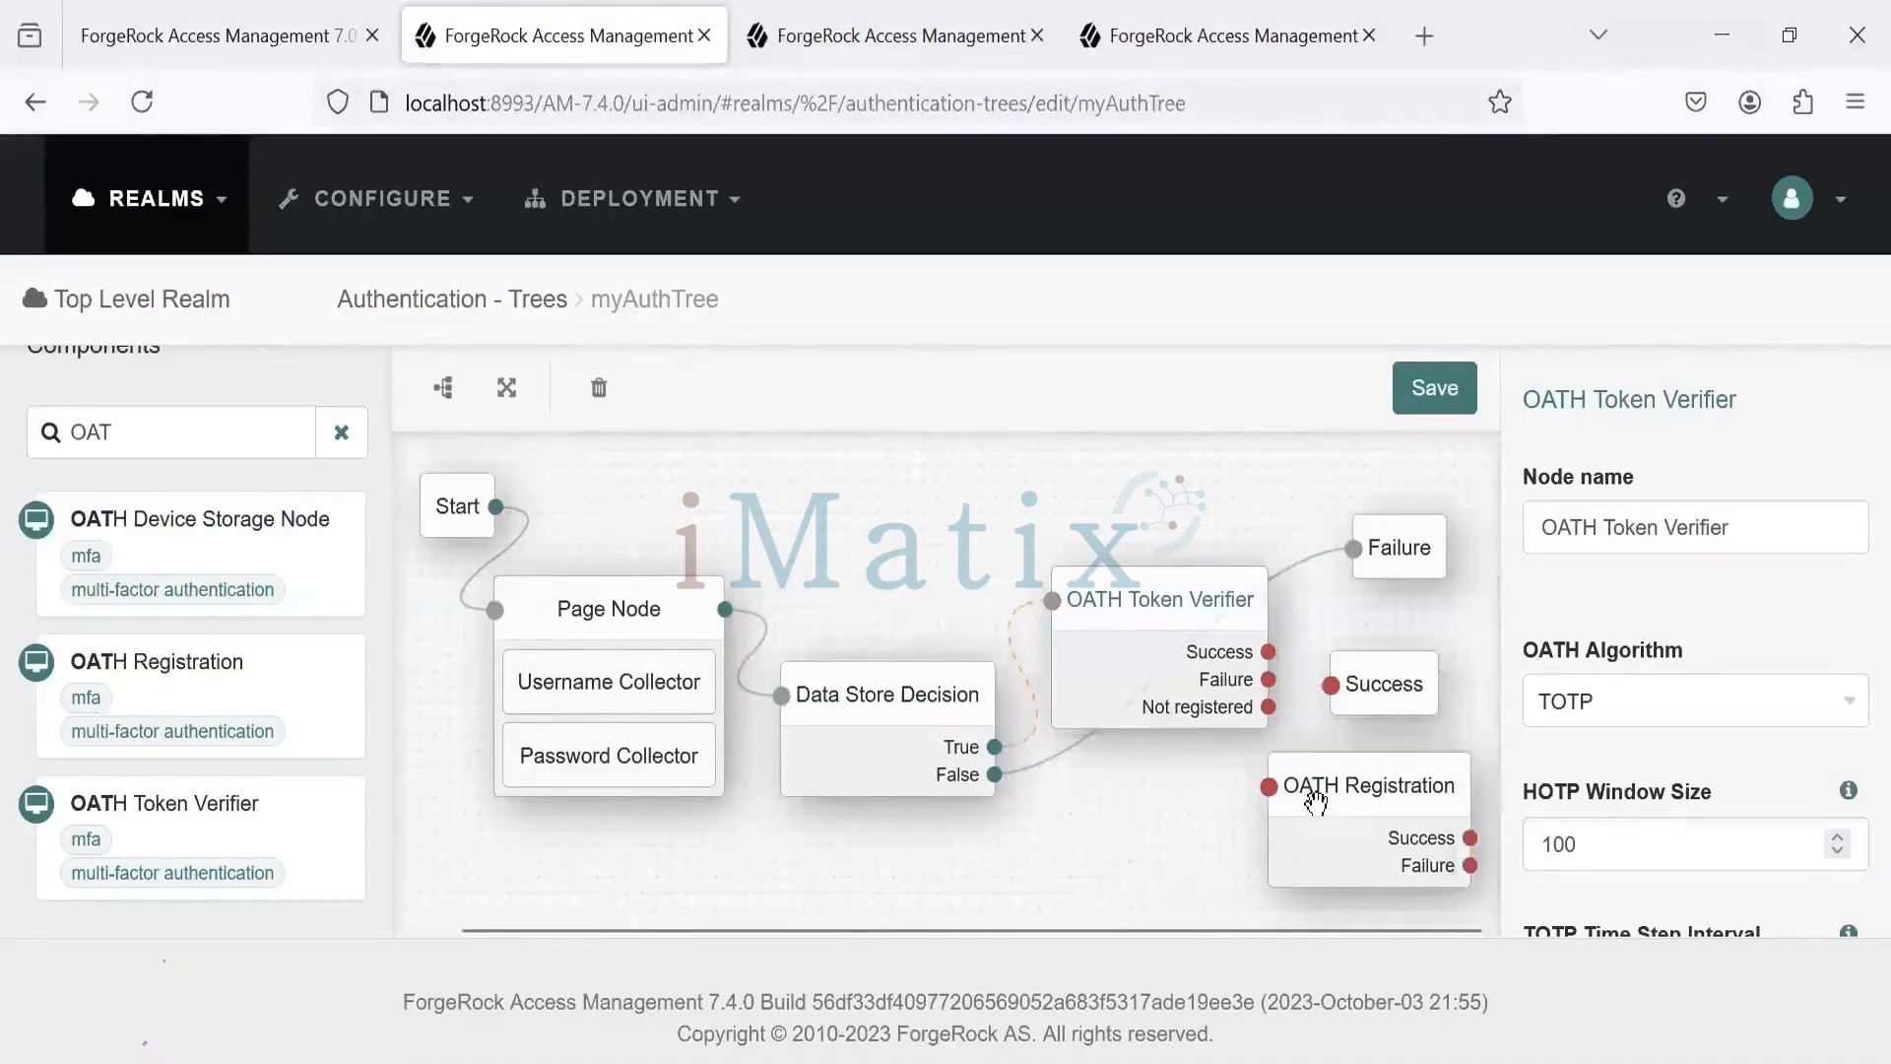
left_click_drag(1270, 652, 1586, 661)
left_click_drag(1422, 782, 1485, 785)
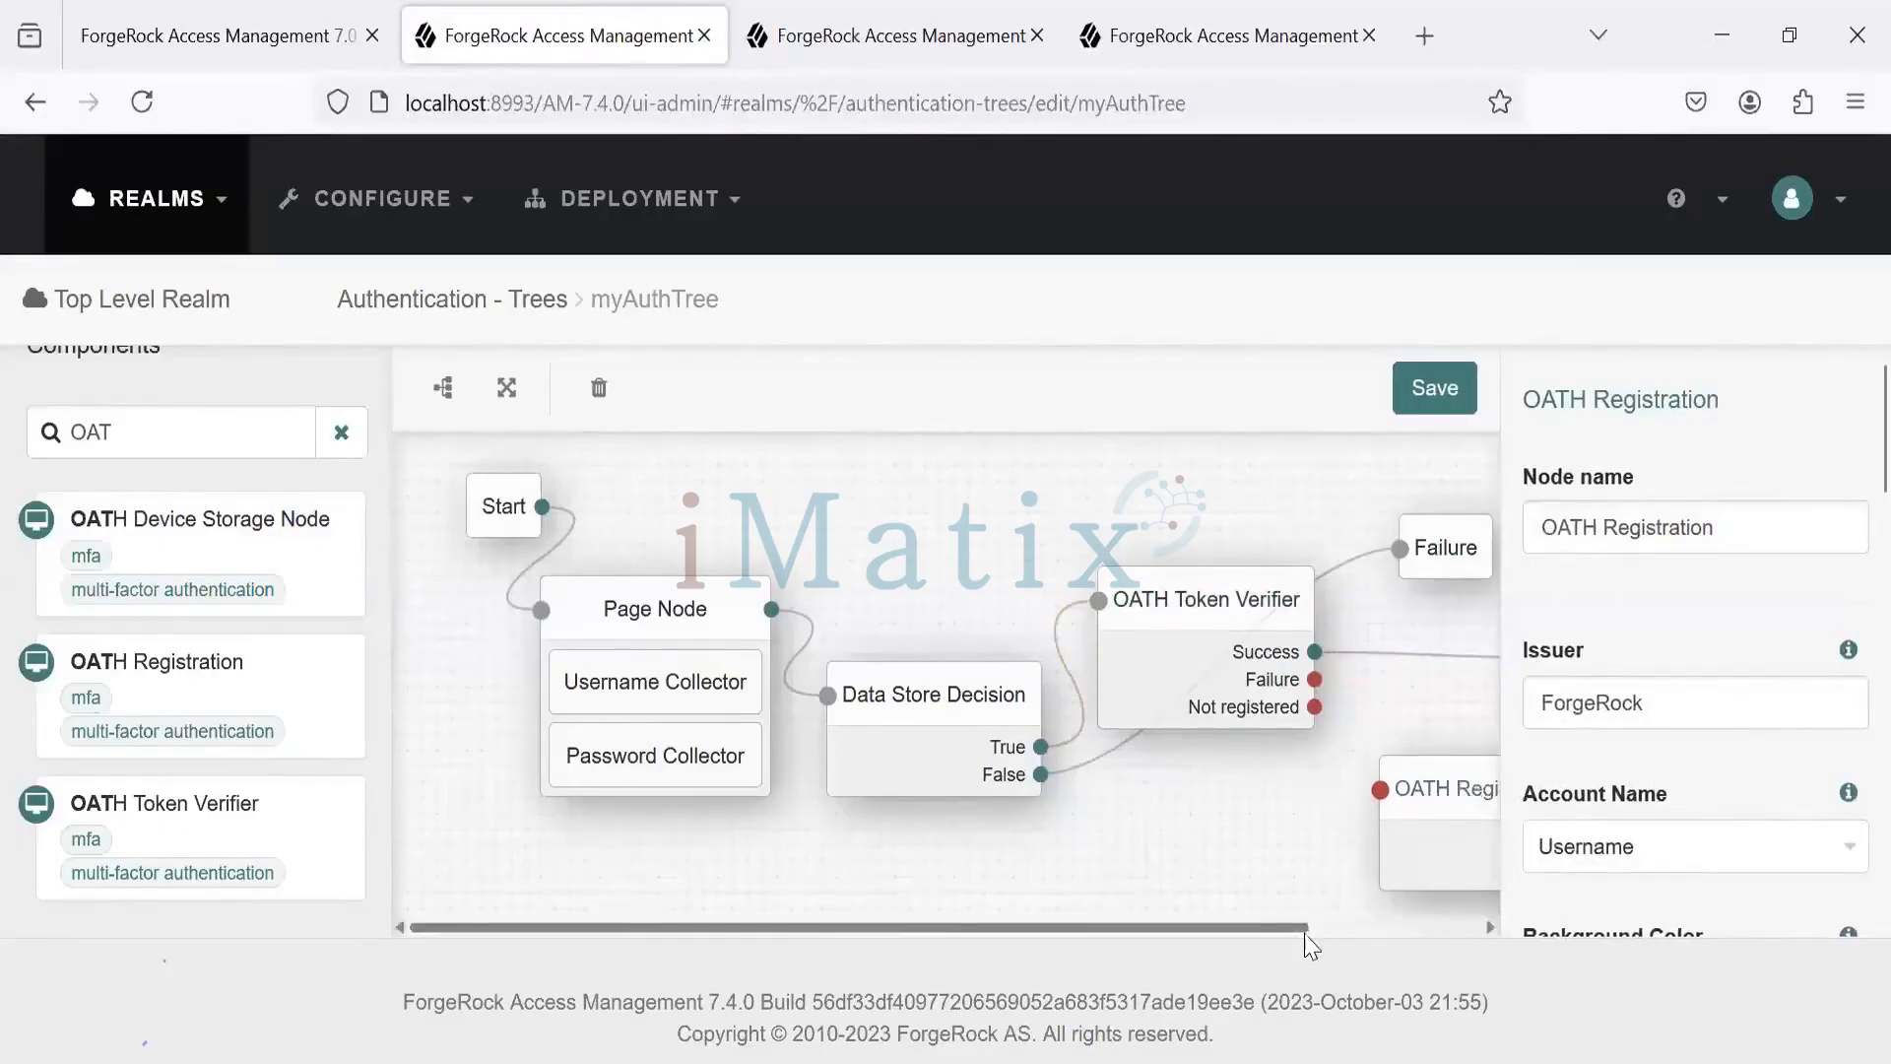
left_click_drag(1308, 930, 1517, 942)
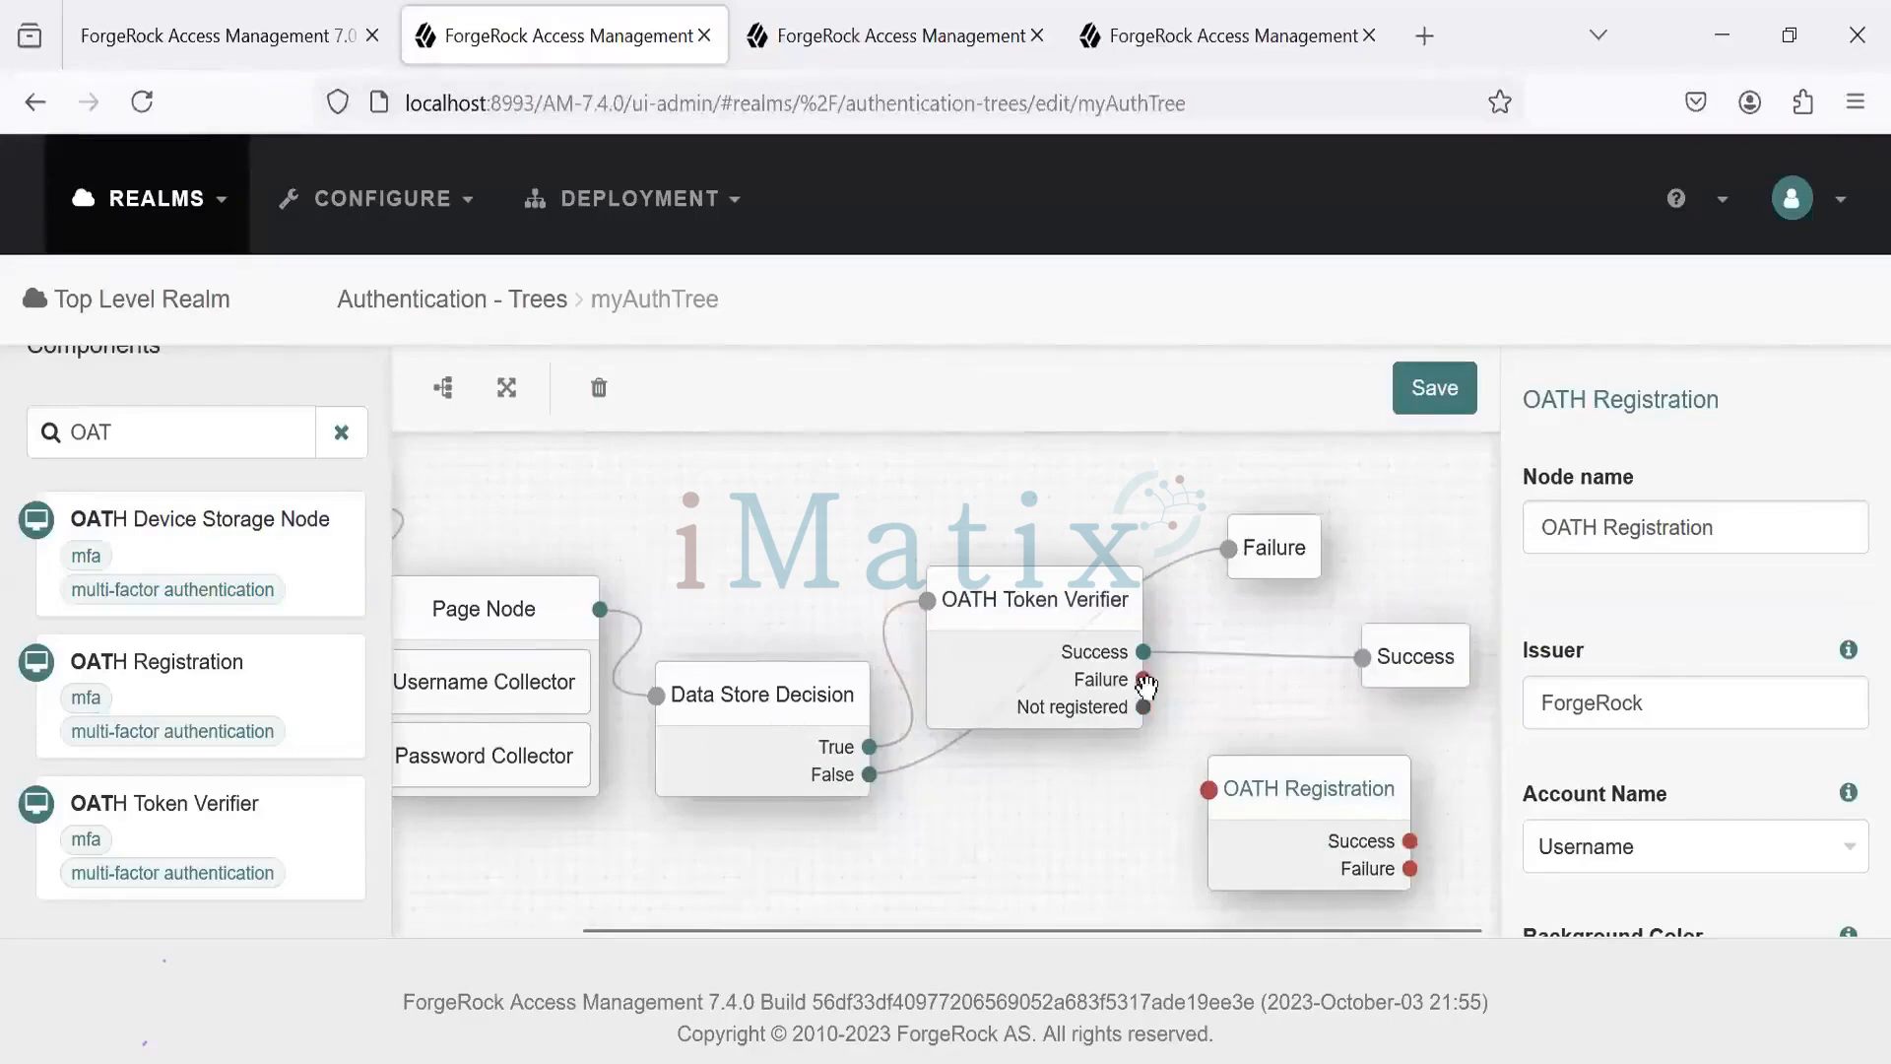
- Link Verifier Failure to Failure, Not registered to OATH Registration, its outcomes to the end nodes, and save
left_click_drag(1146, 682, 1235, 549)
left_click_drag(1144, 707, 1210, 789)
left_click_drag(1413, 843, 1362, 659)
left_click_drag(1412, 869, 1229, 549)
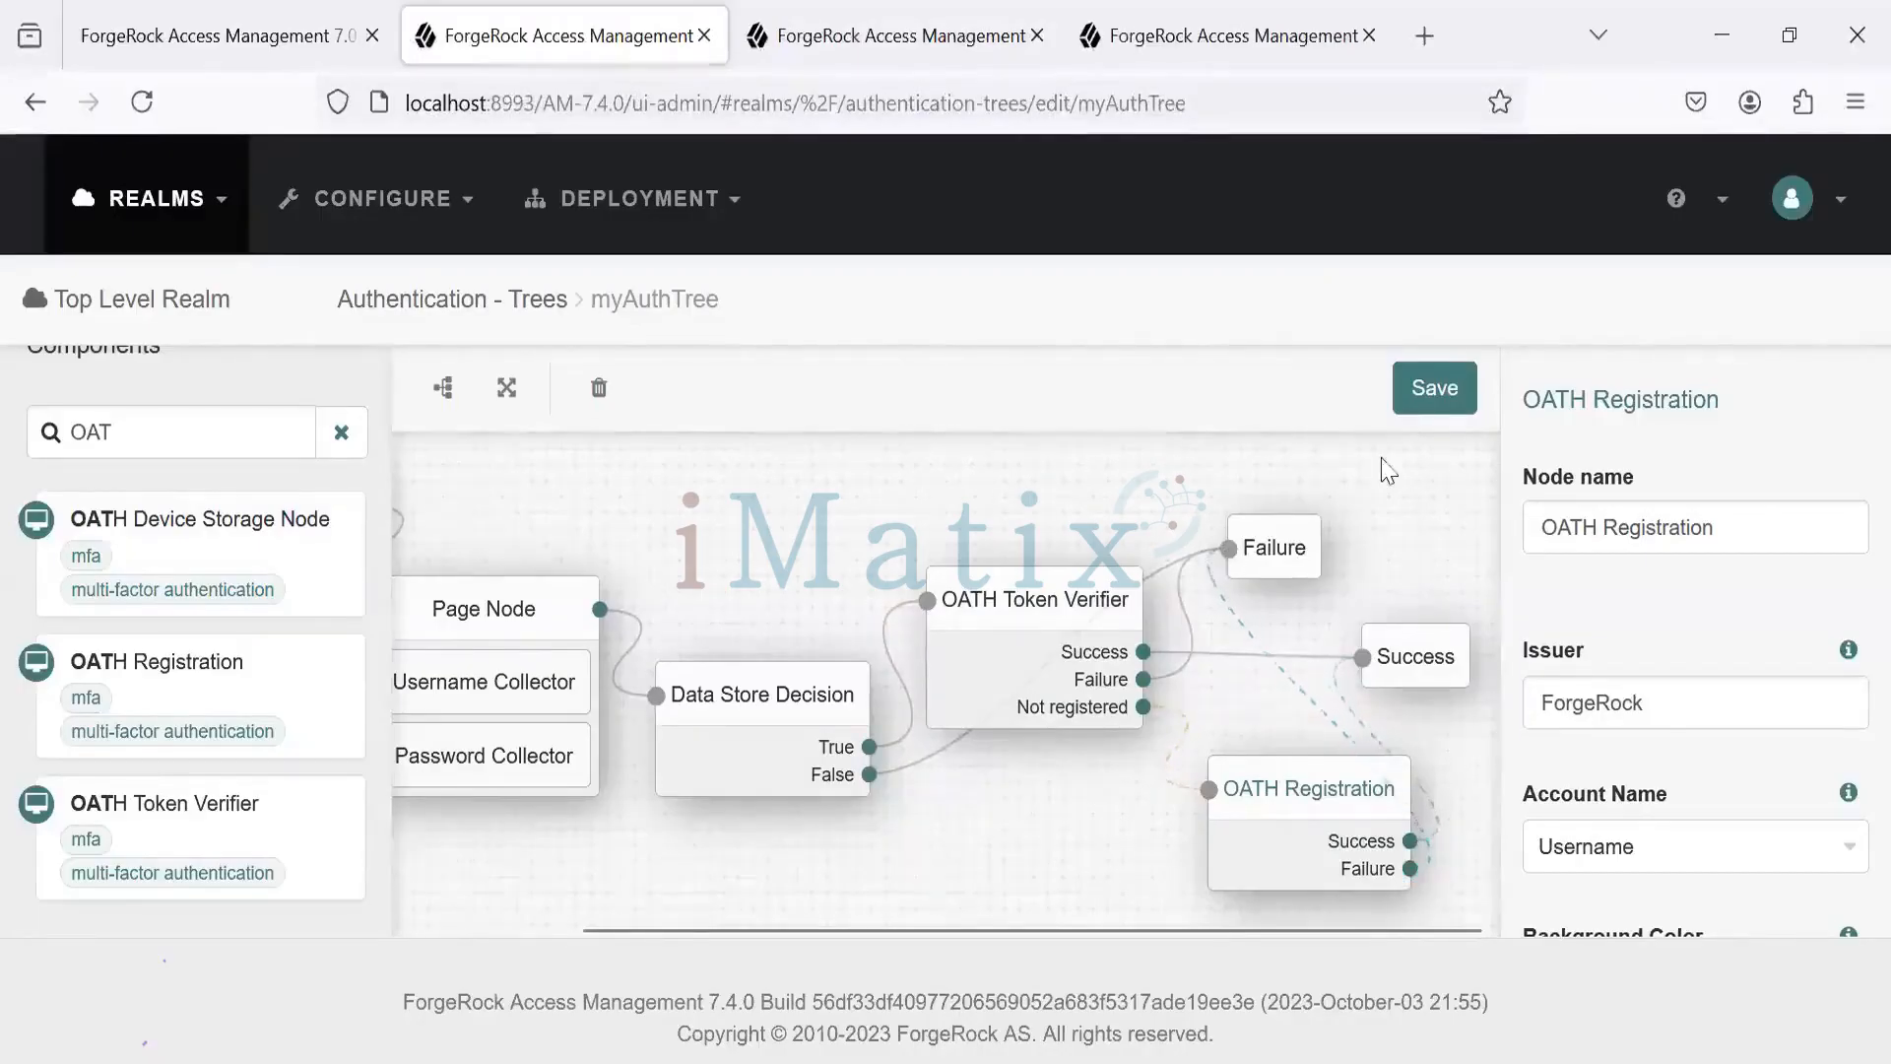
left_click(1435, 399)
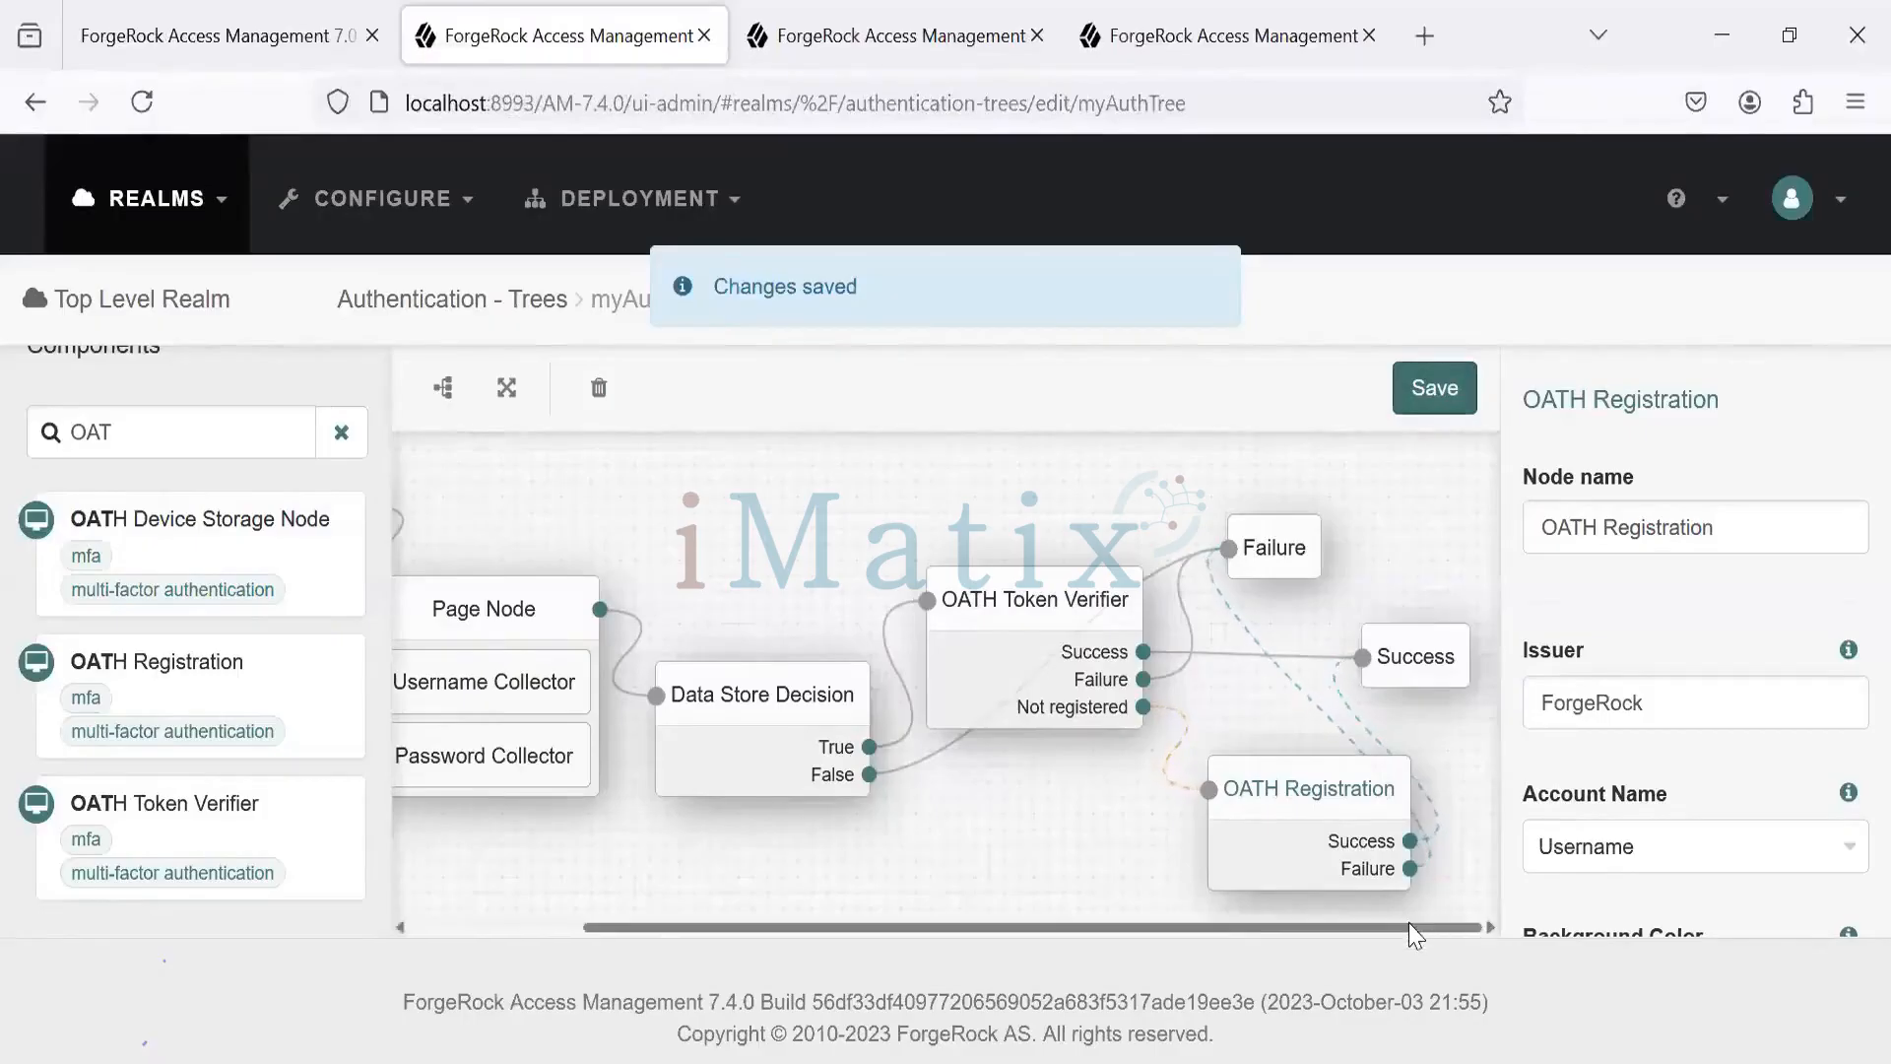
- Move the Failure and Success end nodes right and nudge OATH Registration slightly left
scroll(1458, 896, "left", 3)
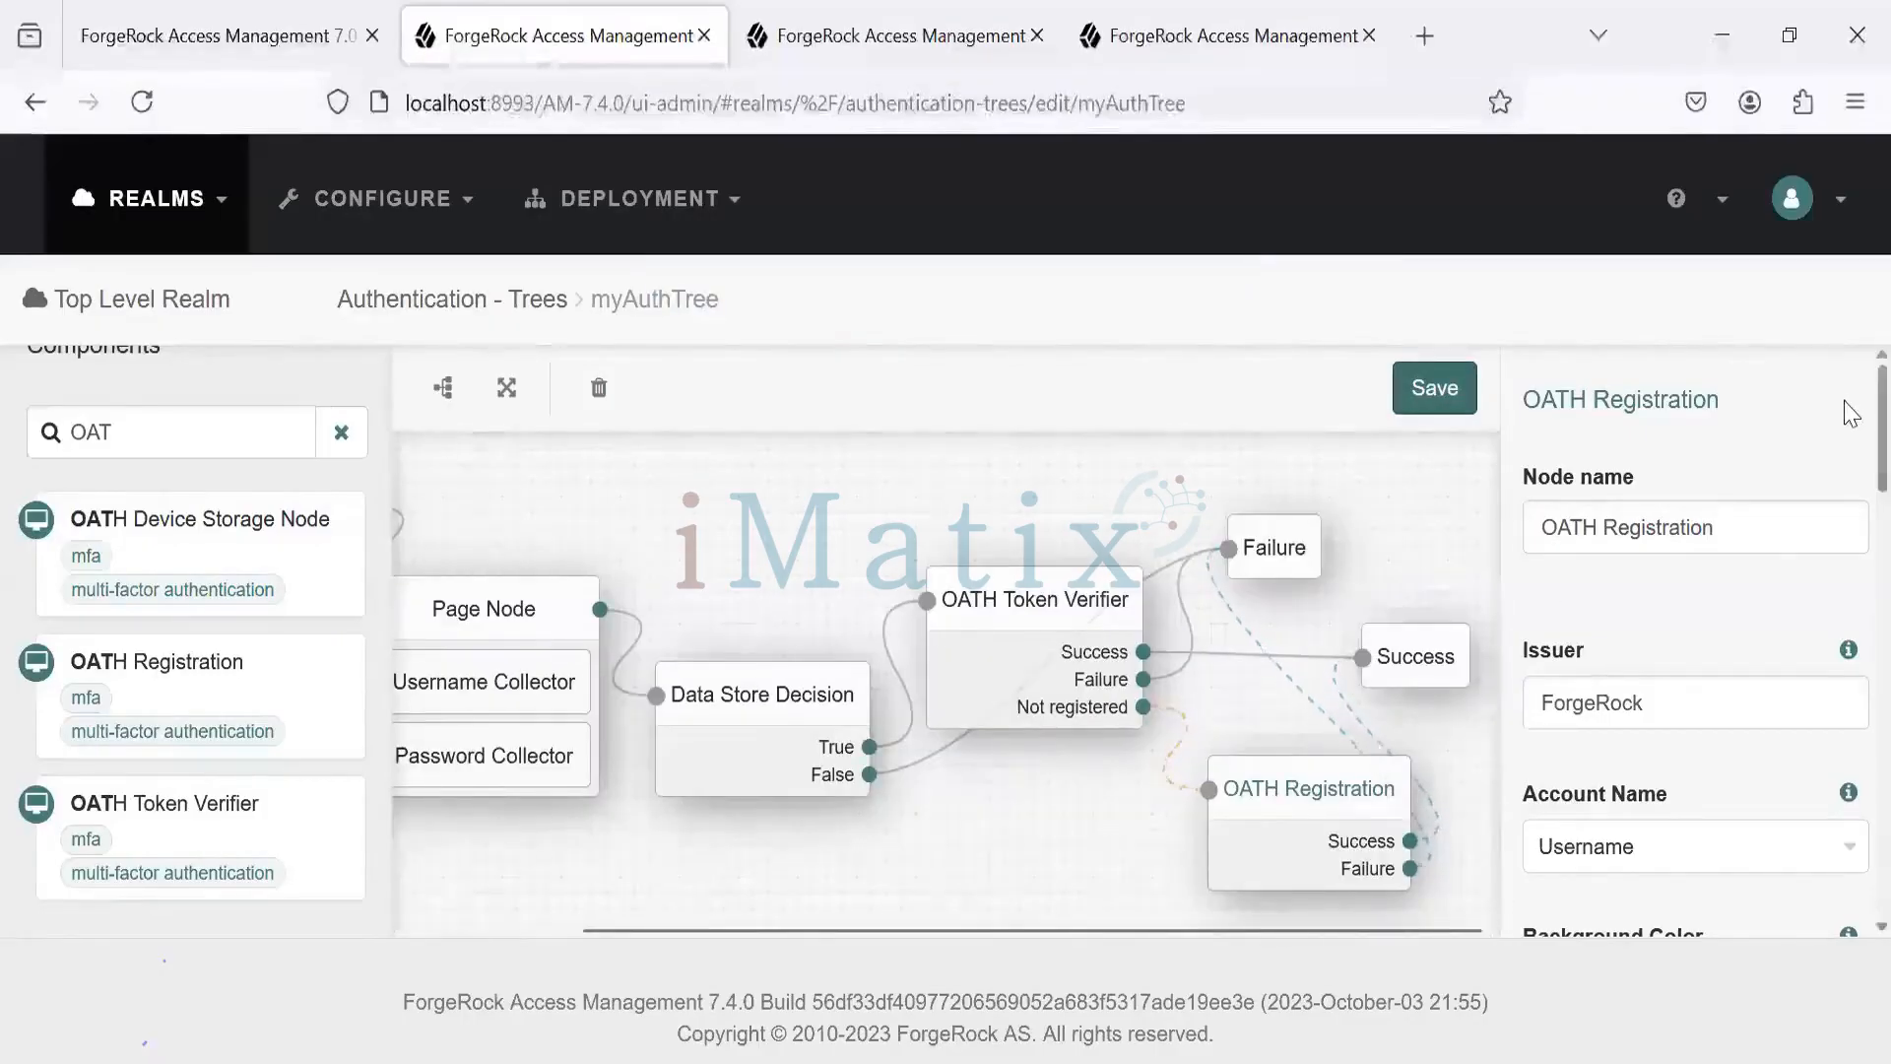
left_click(1465, 491)
left_click_drag(1480, 548, 1667, 536)
left_click_drag(1604, 659, 1719, 659)
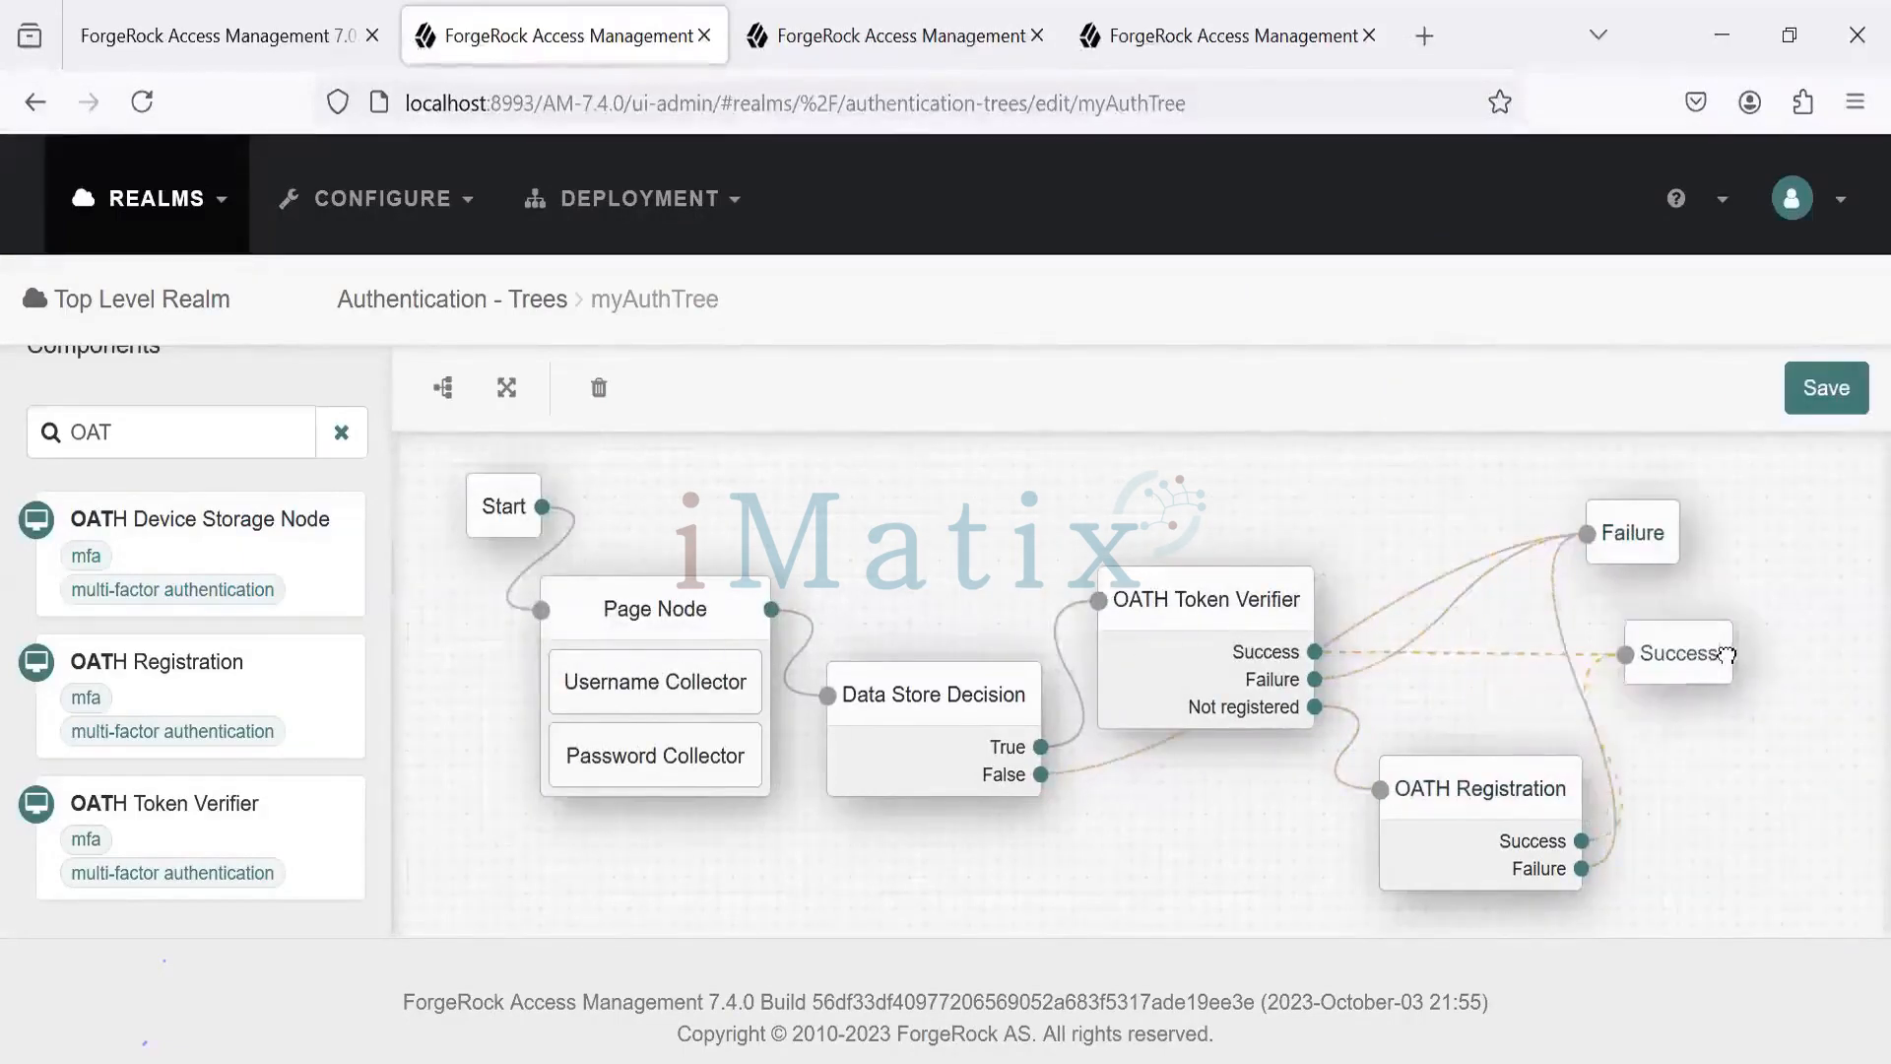
left_click(1498, 786)
left_click_drag(1499, 785, 1441, 785)
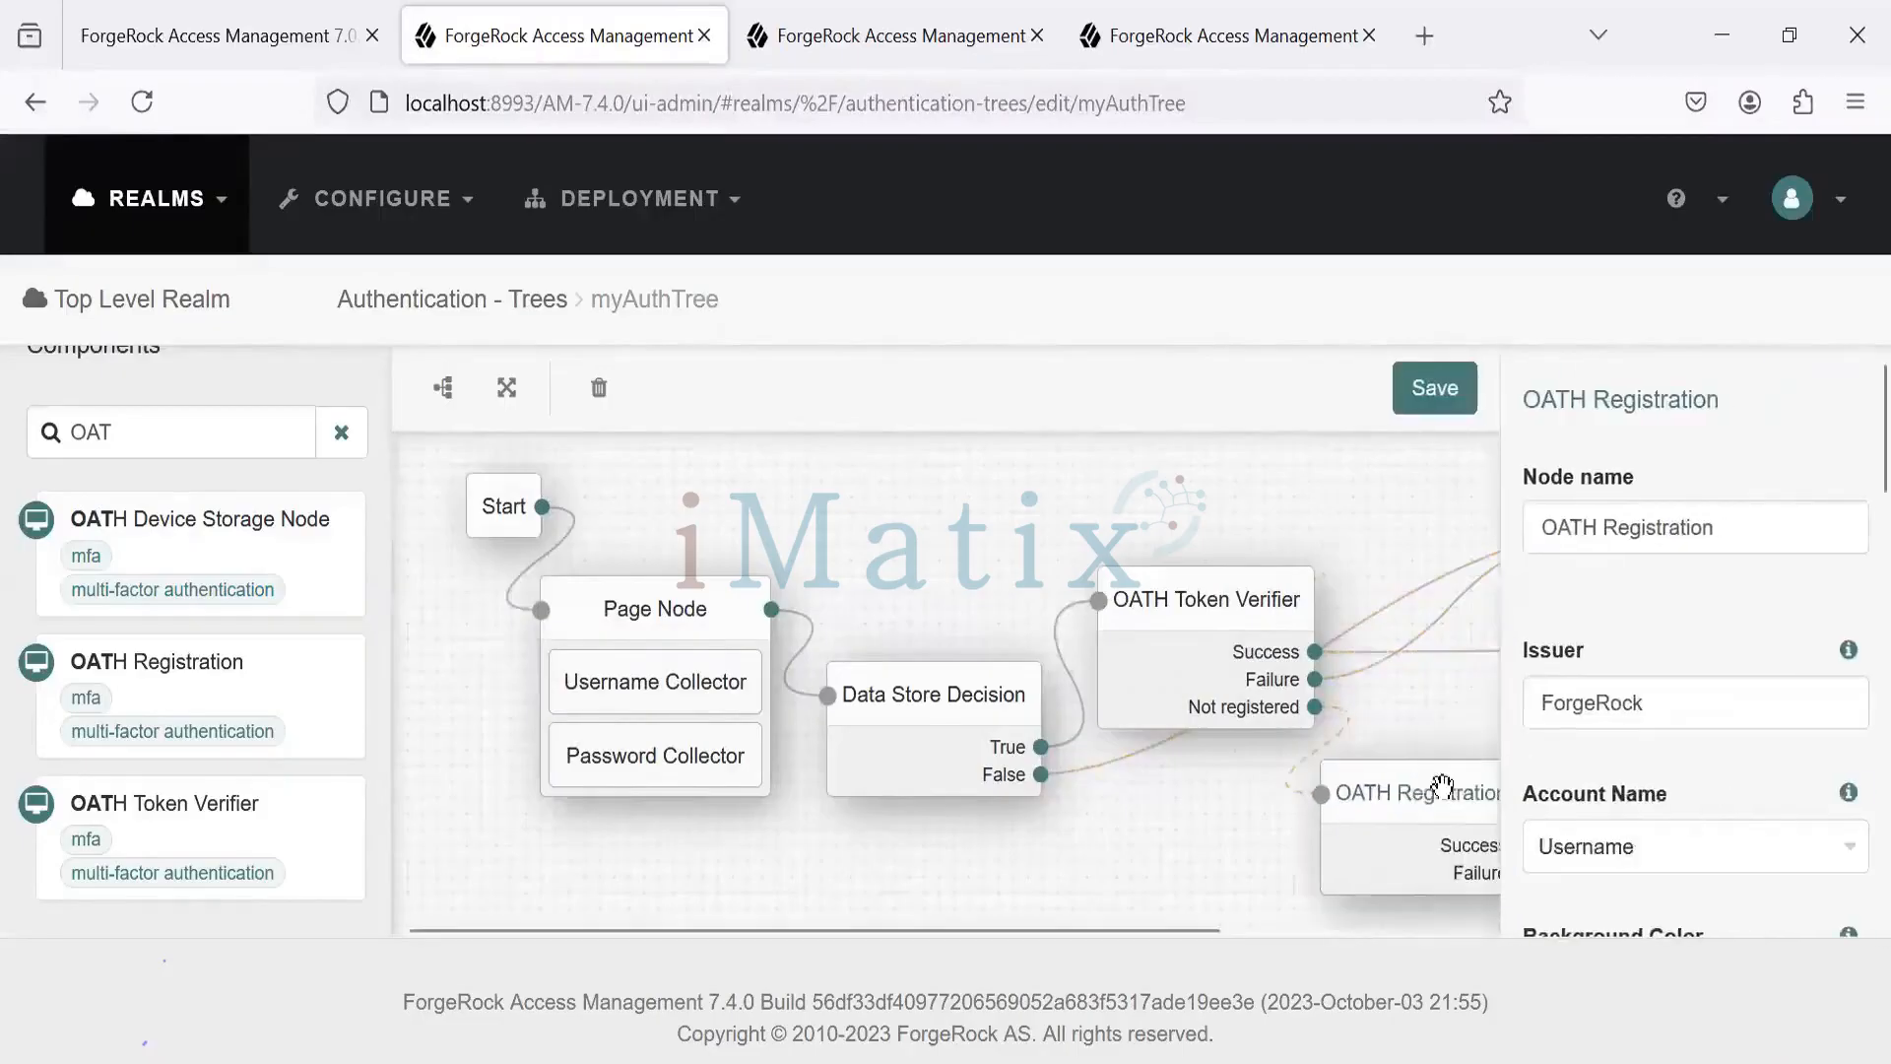
- Align Data Store Decision beside Page Node and line up Page Node with the Start node
left_click(974, 698)
mouse_move(974, 699)
left_mouse_down()
mouse_move(948, 602)
mouse_move(967, 671)
left_mouse_up()
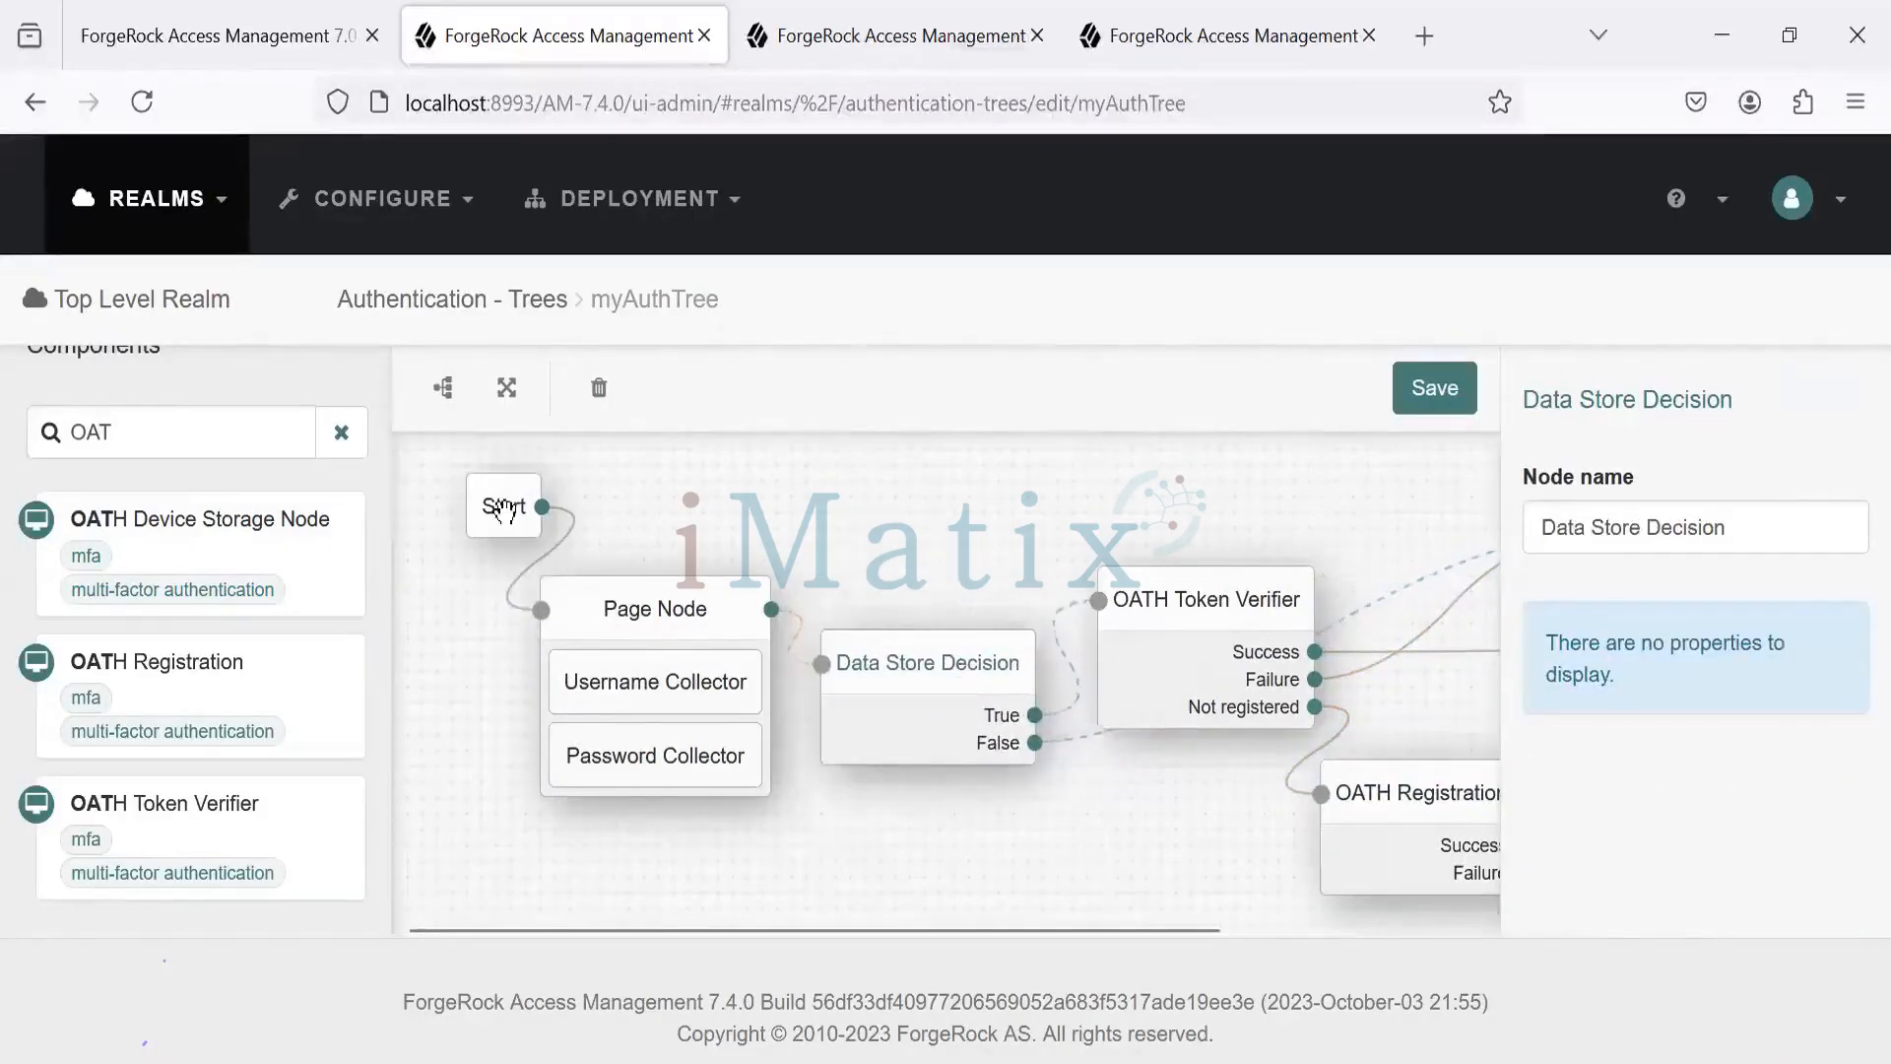
left_click(444, 544)
left_click_drag(467, 523, 423, 558)
left_click(603, 605)
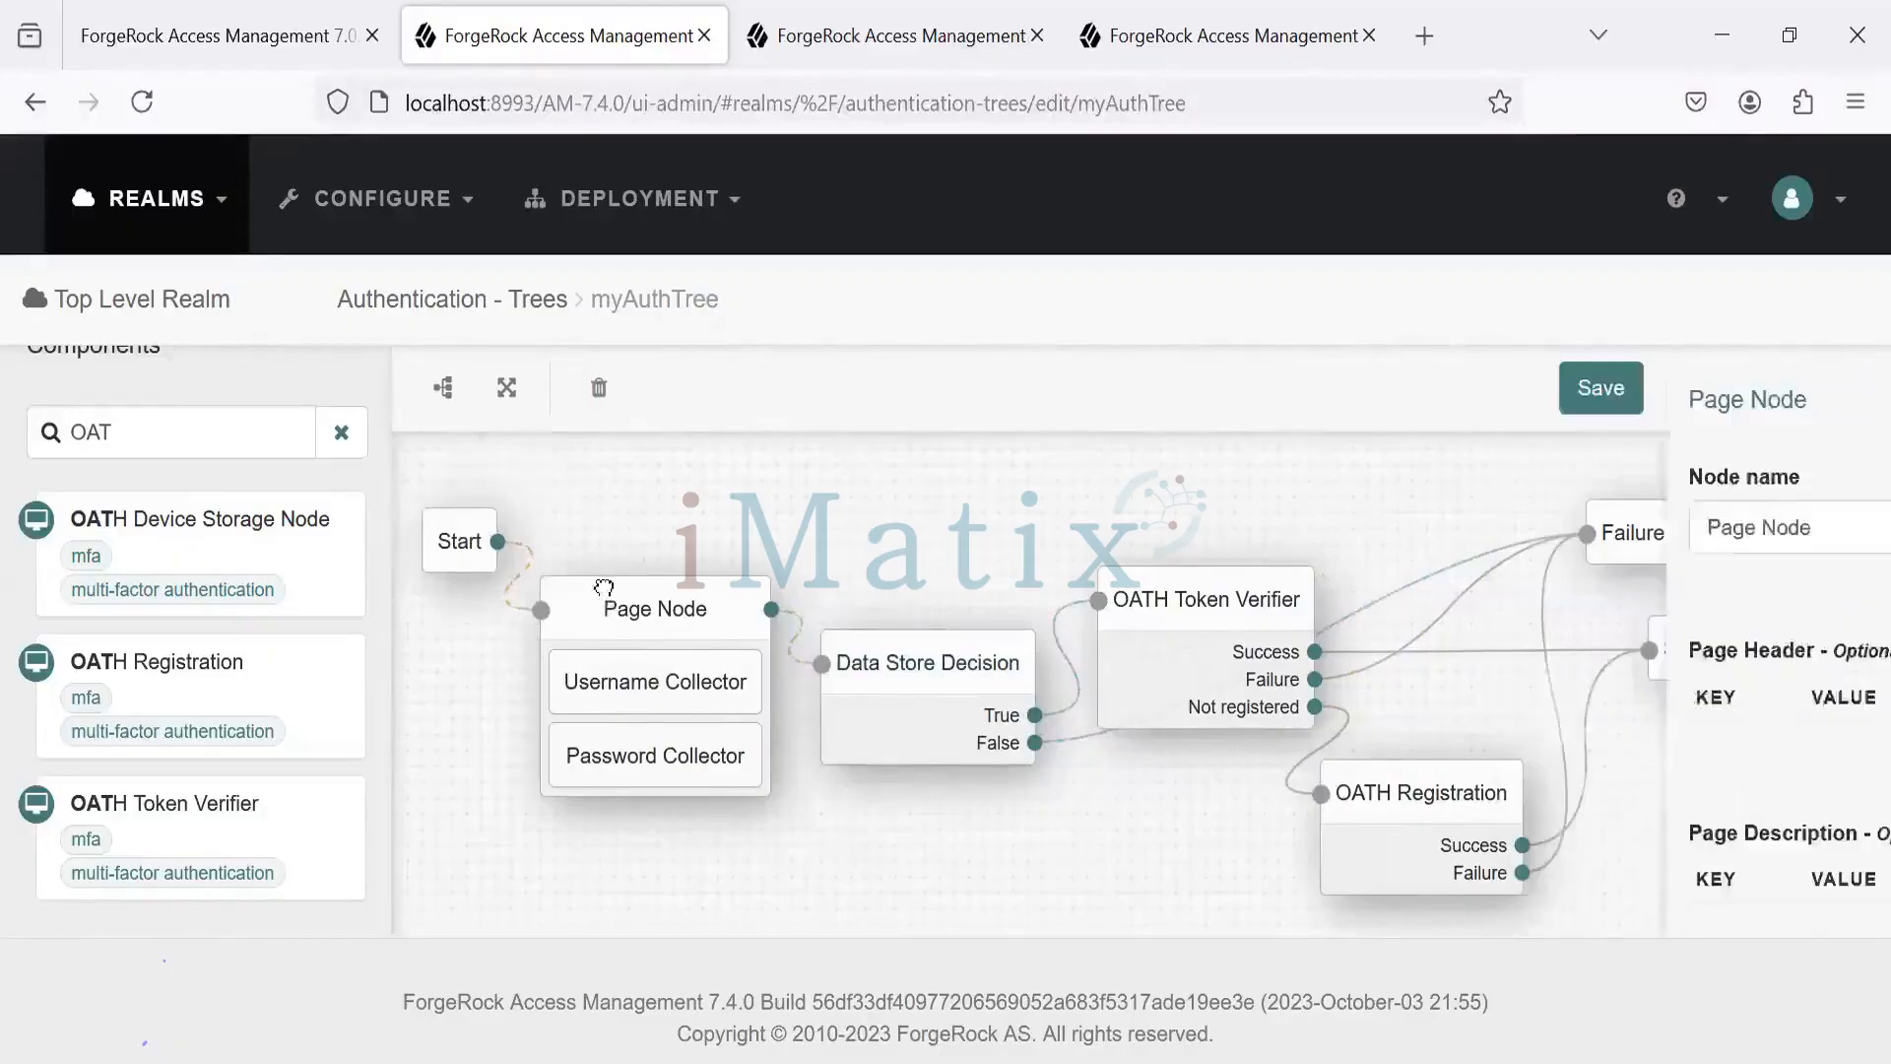
left_click_drag(603, 605, 599, 549)
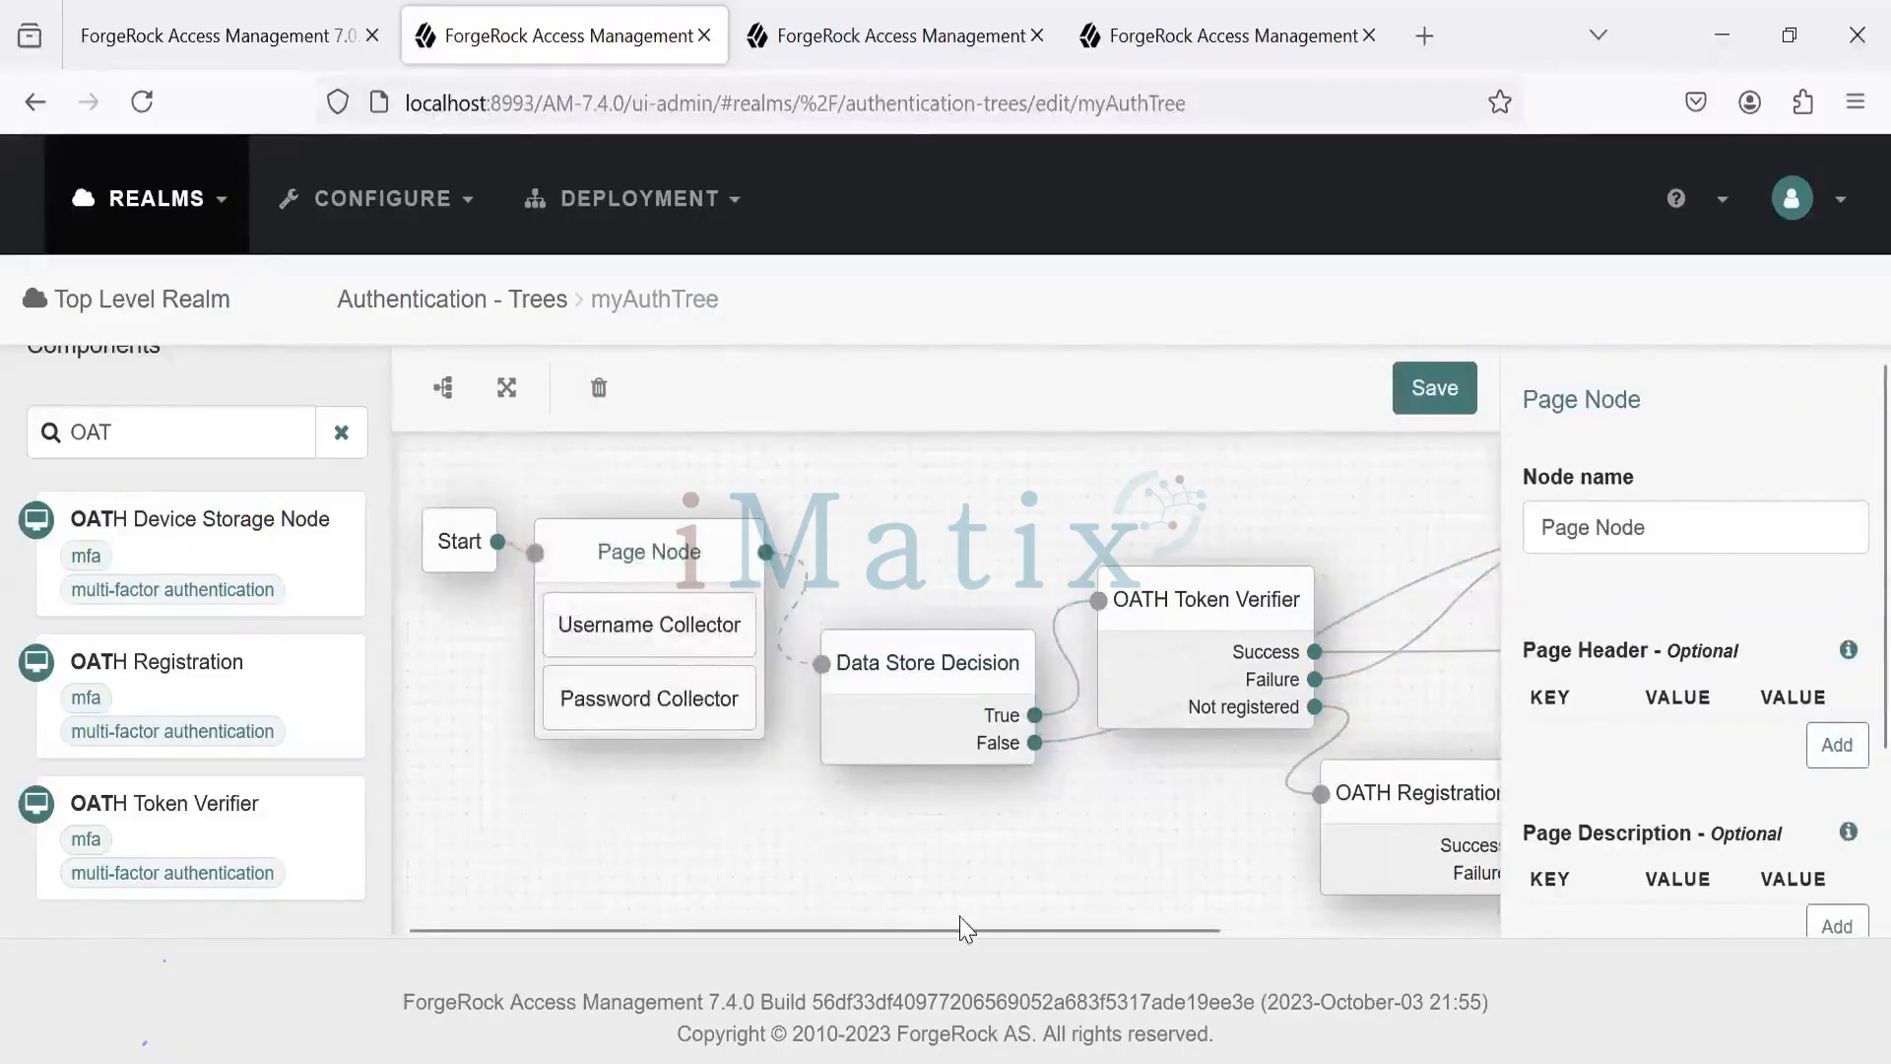
scroll(1140, 954, "right", 5)
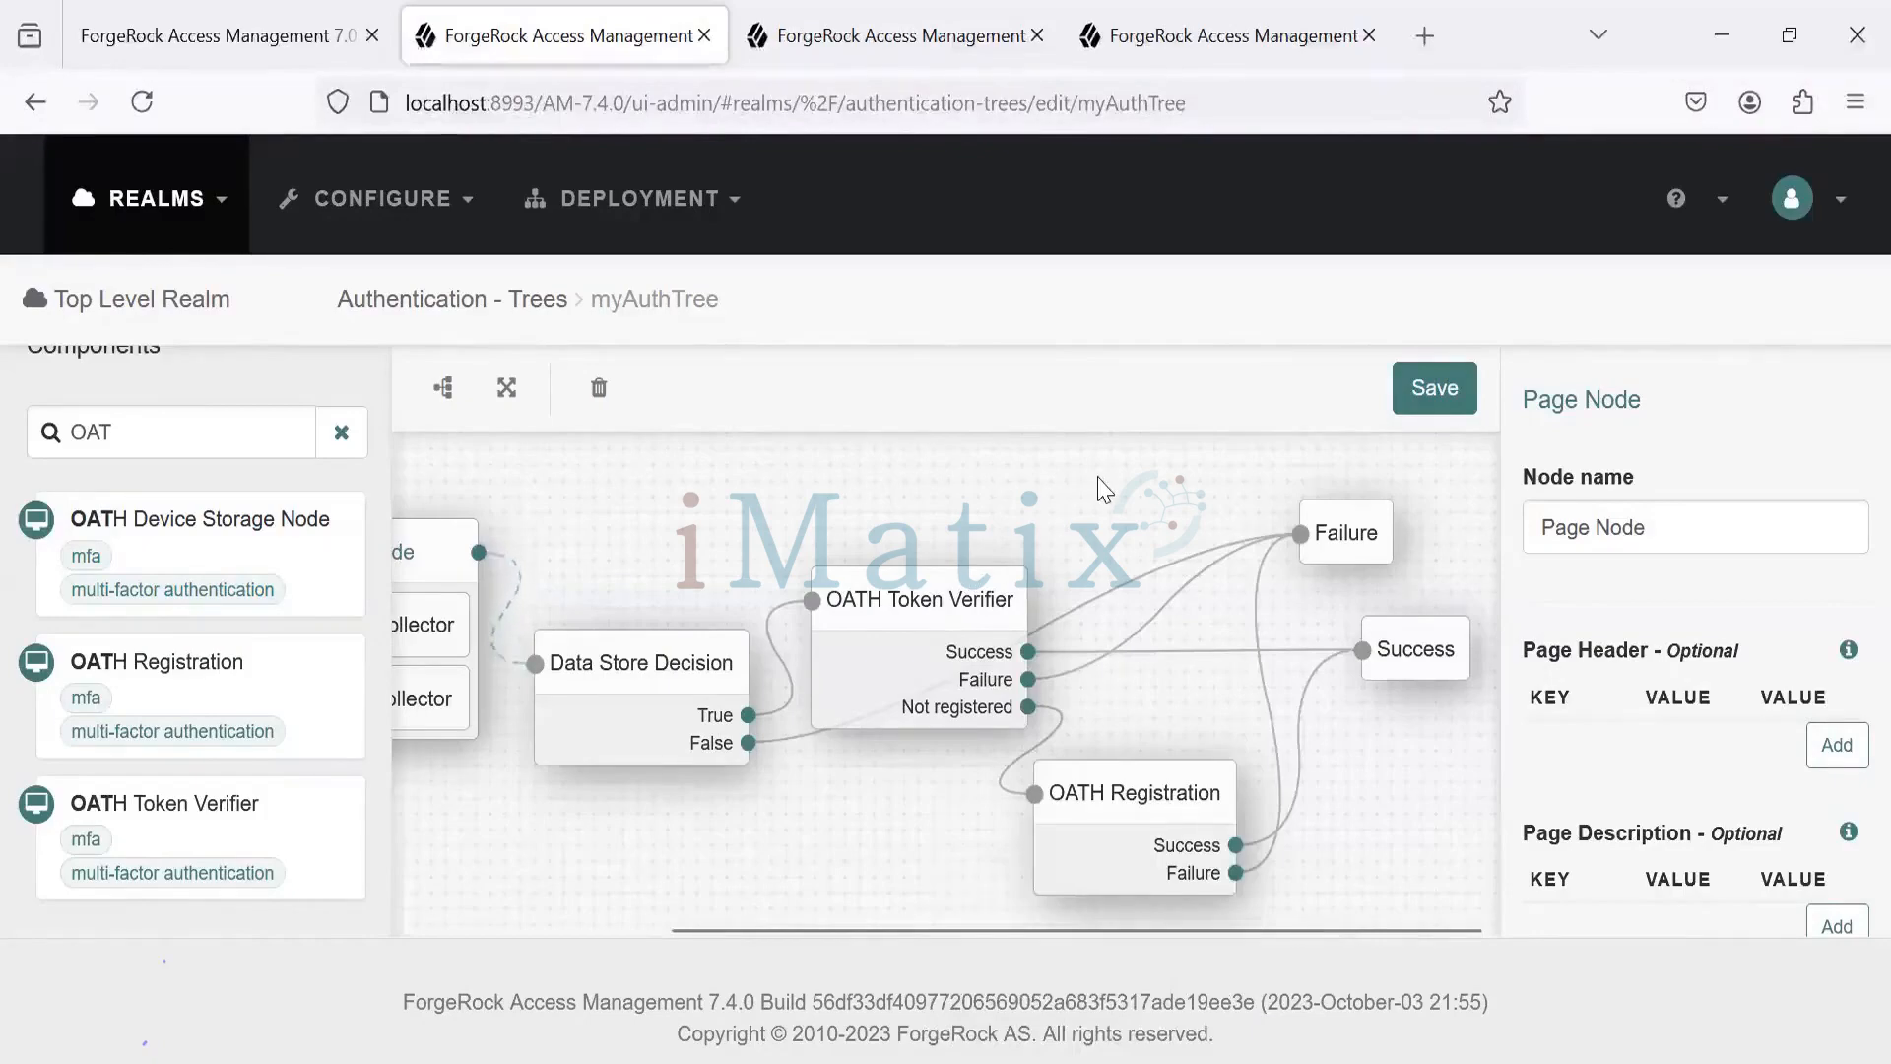
- Confirm TOTP as OATH Token Verifier's OATH Algorithm and save myAuthTree
left_click(1140, 789)
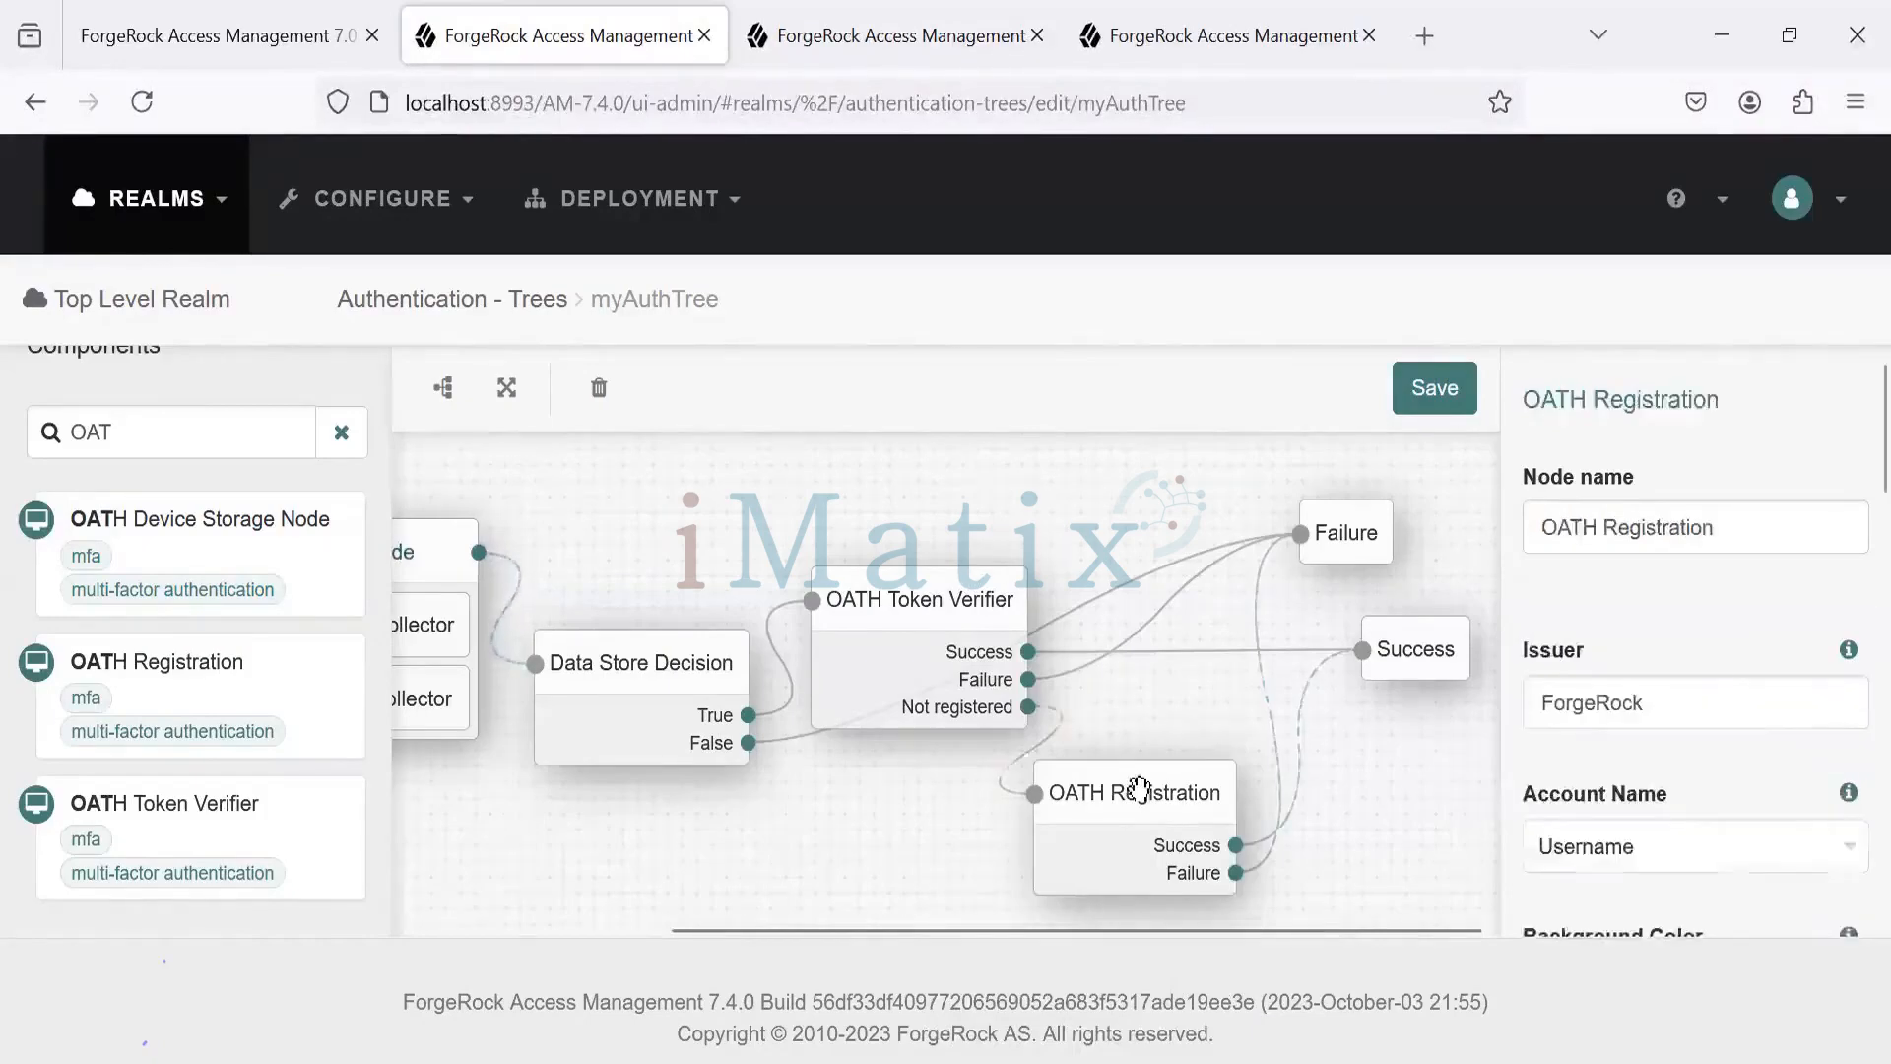
left_click(904, 635)
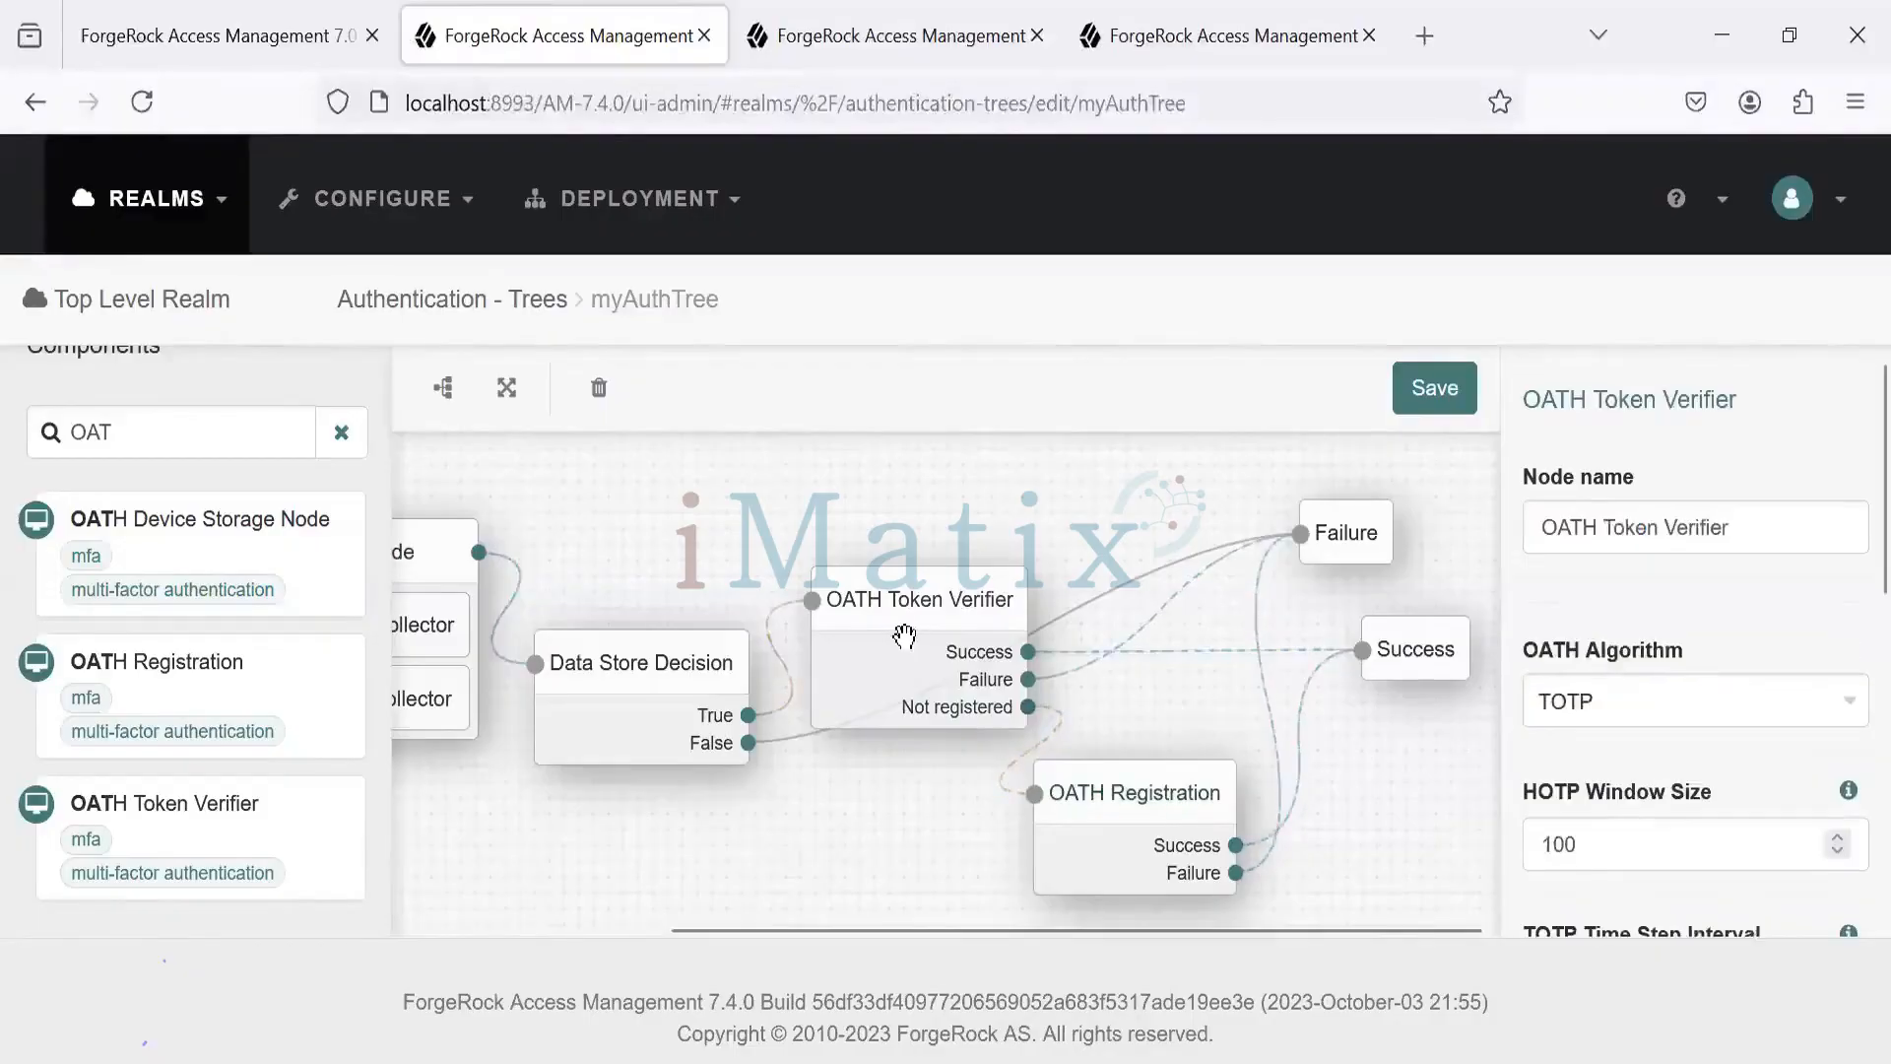
left_click(1844, 703)
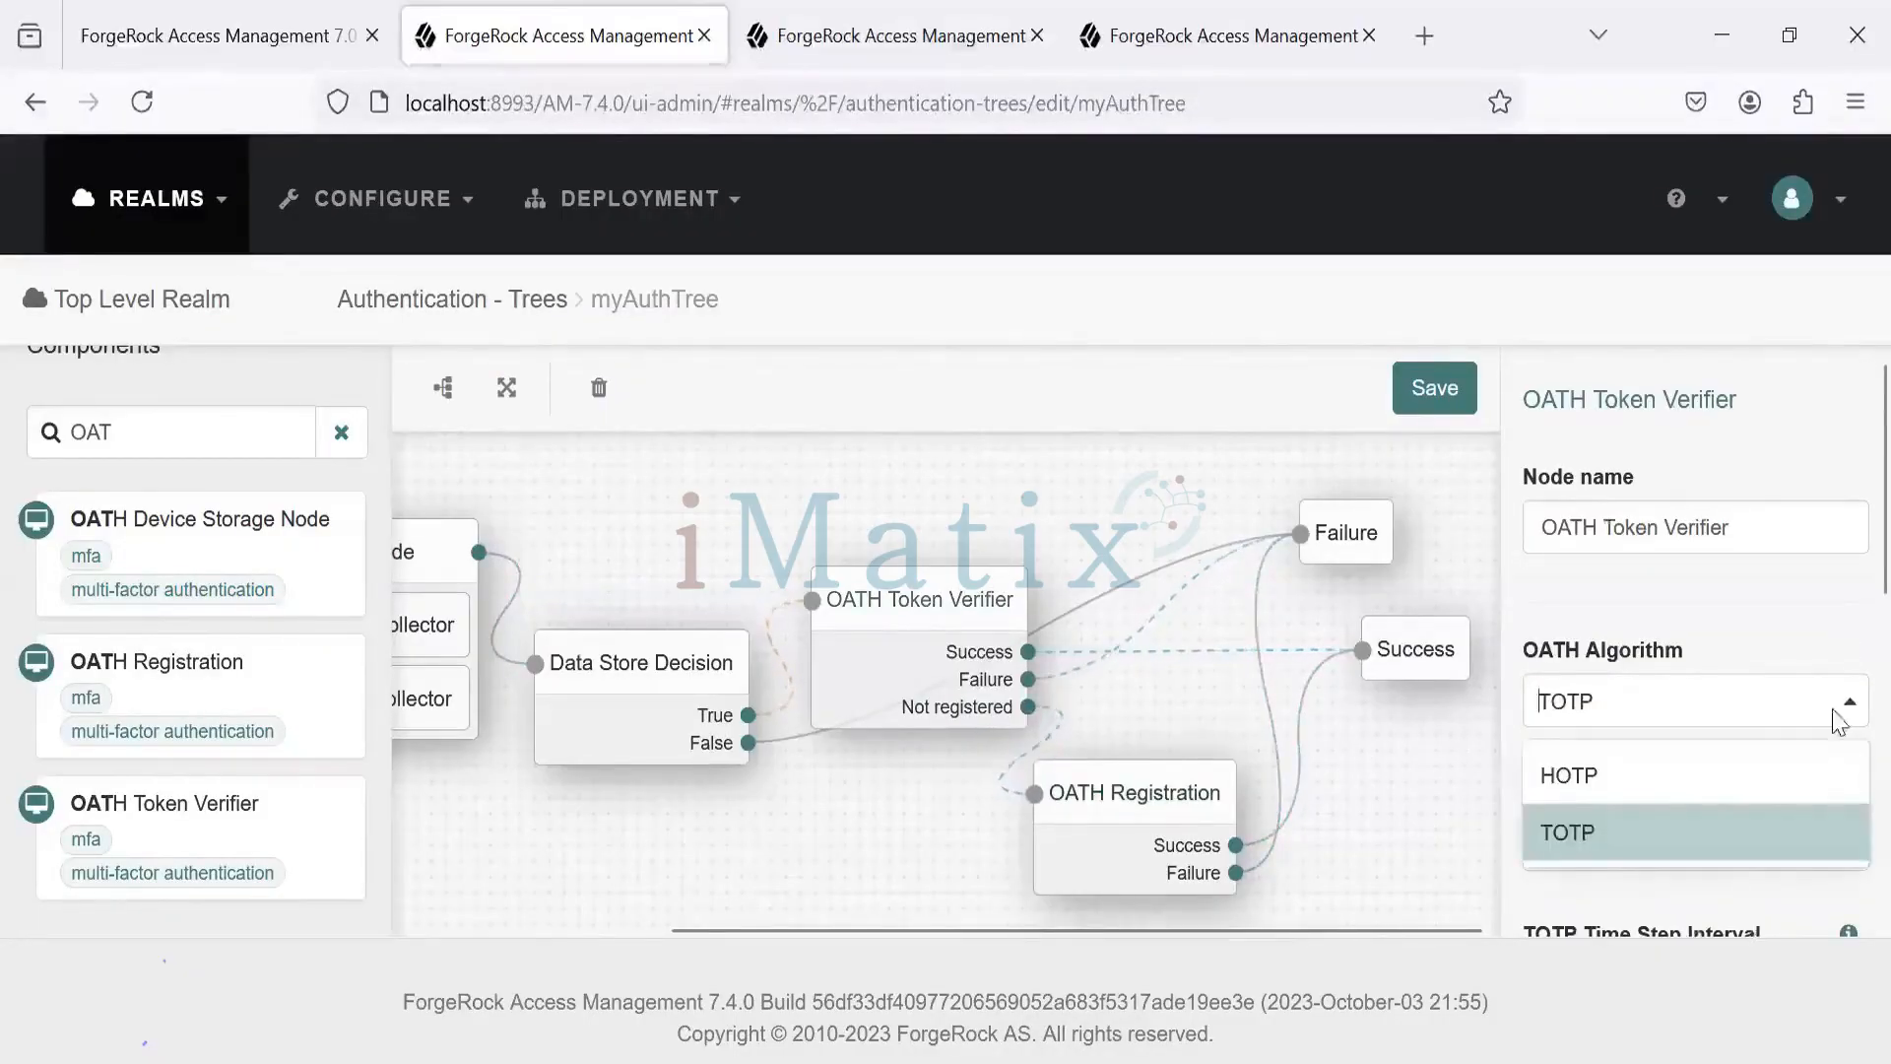
left_click(1741, 831)
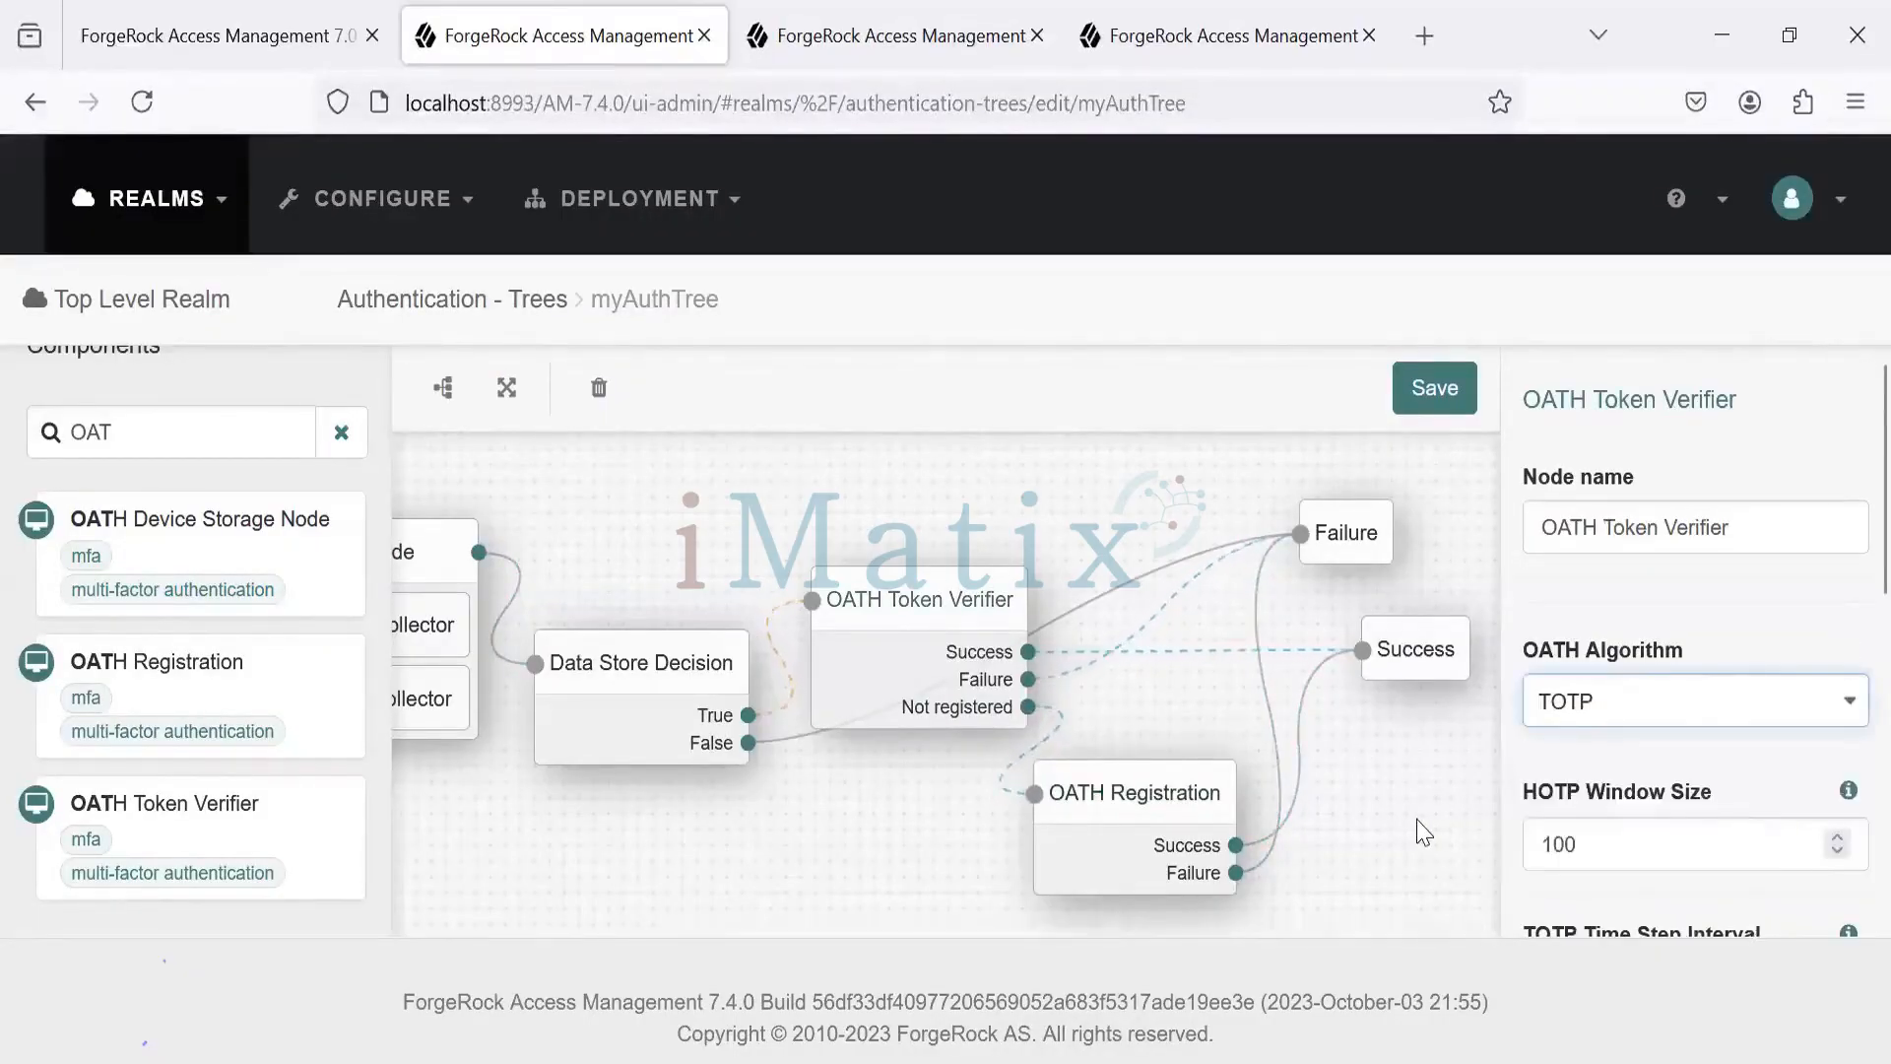
left_click(1435, 390)
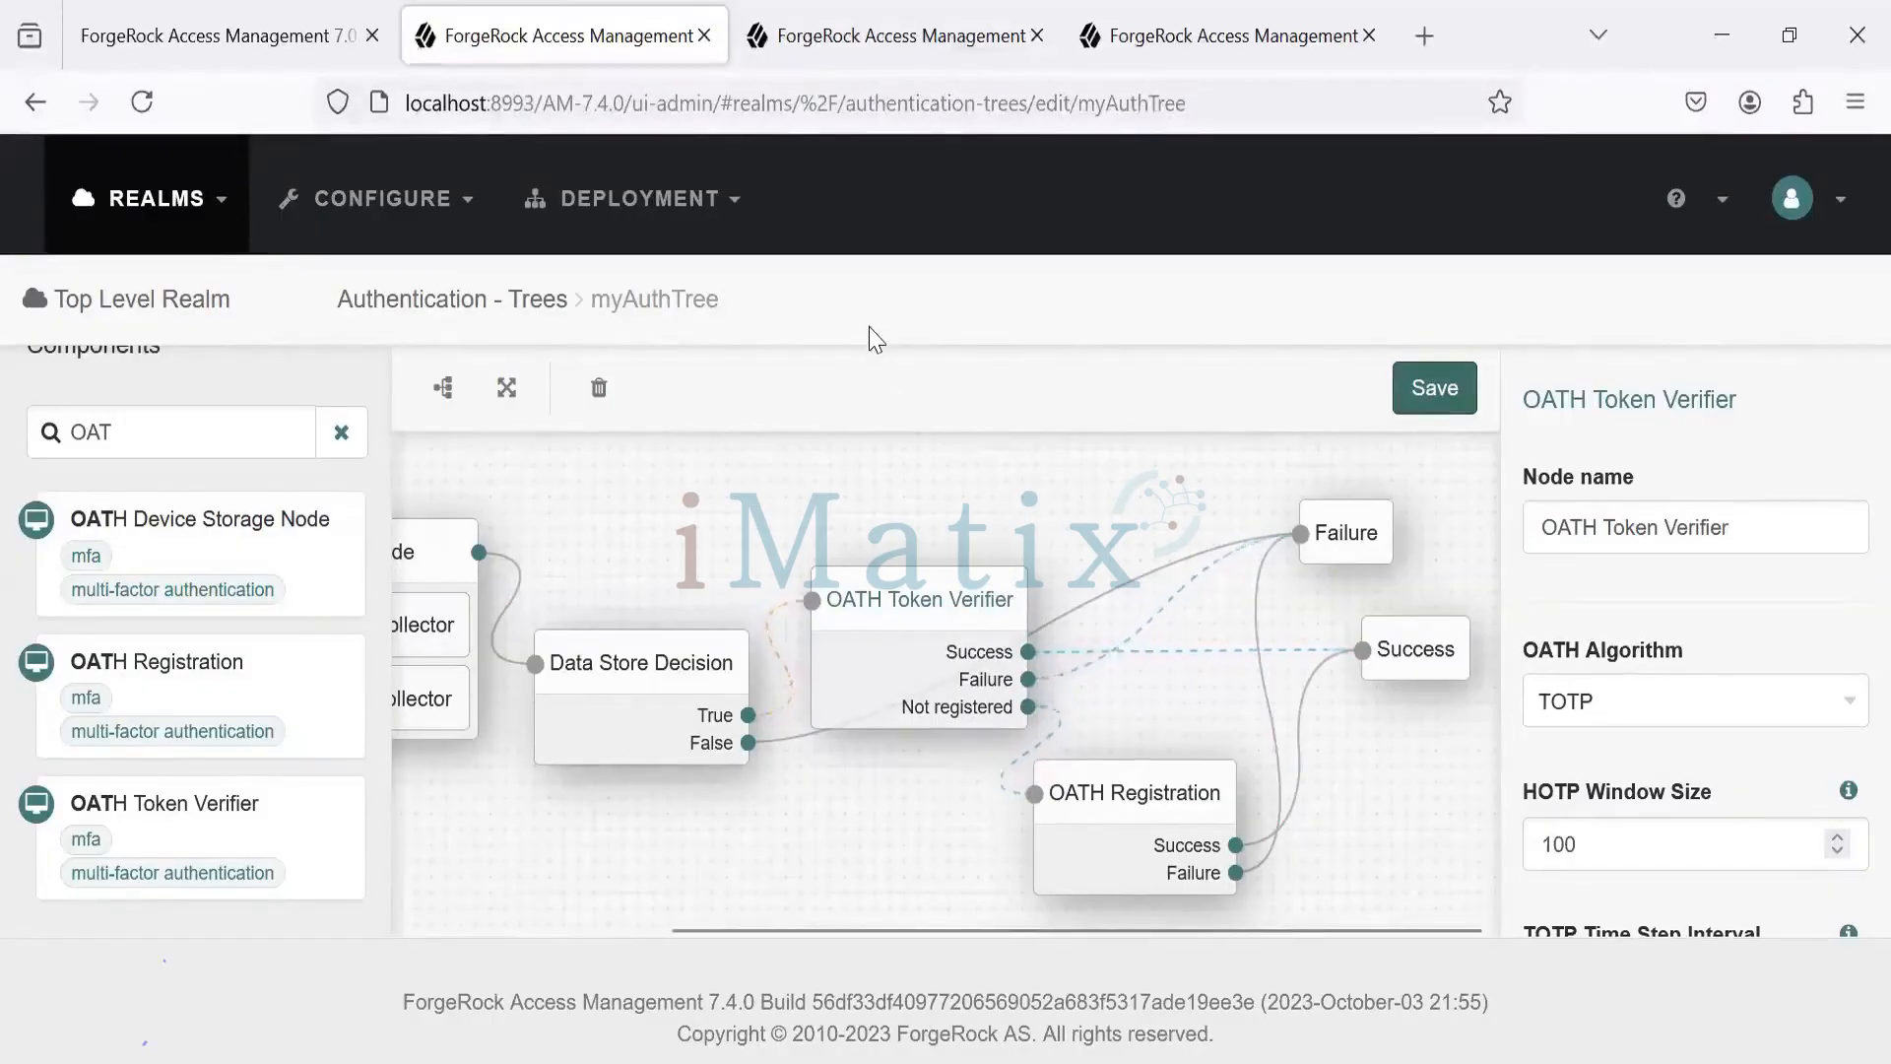
mouse_move(1090, 1063)
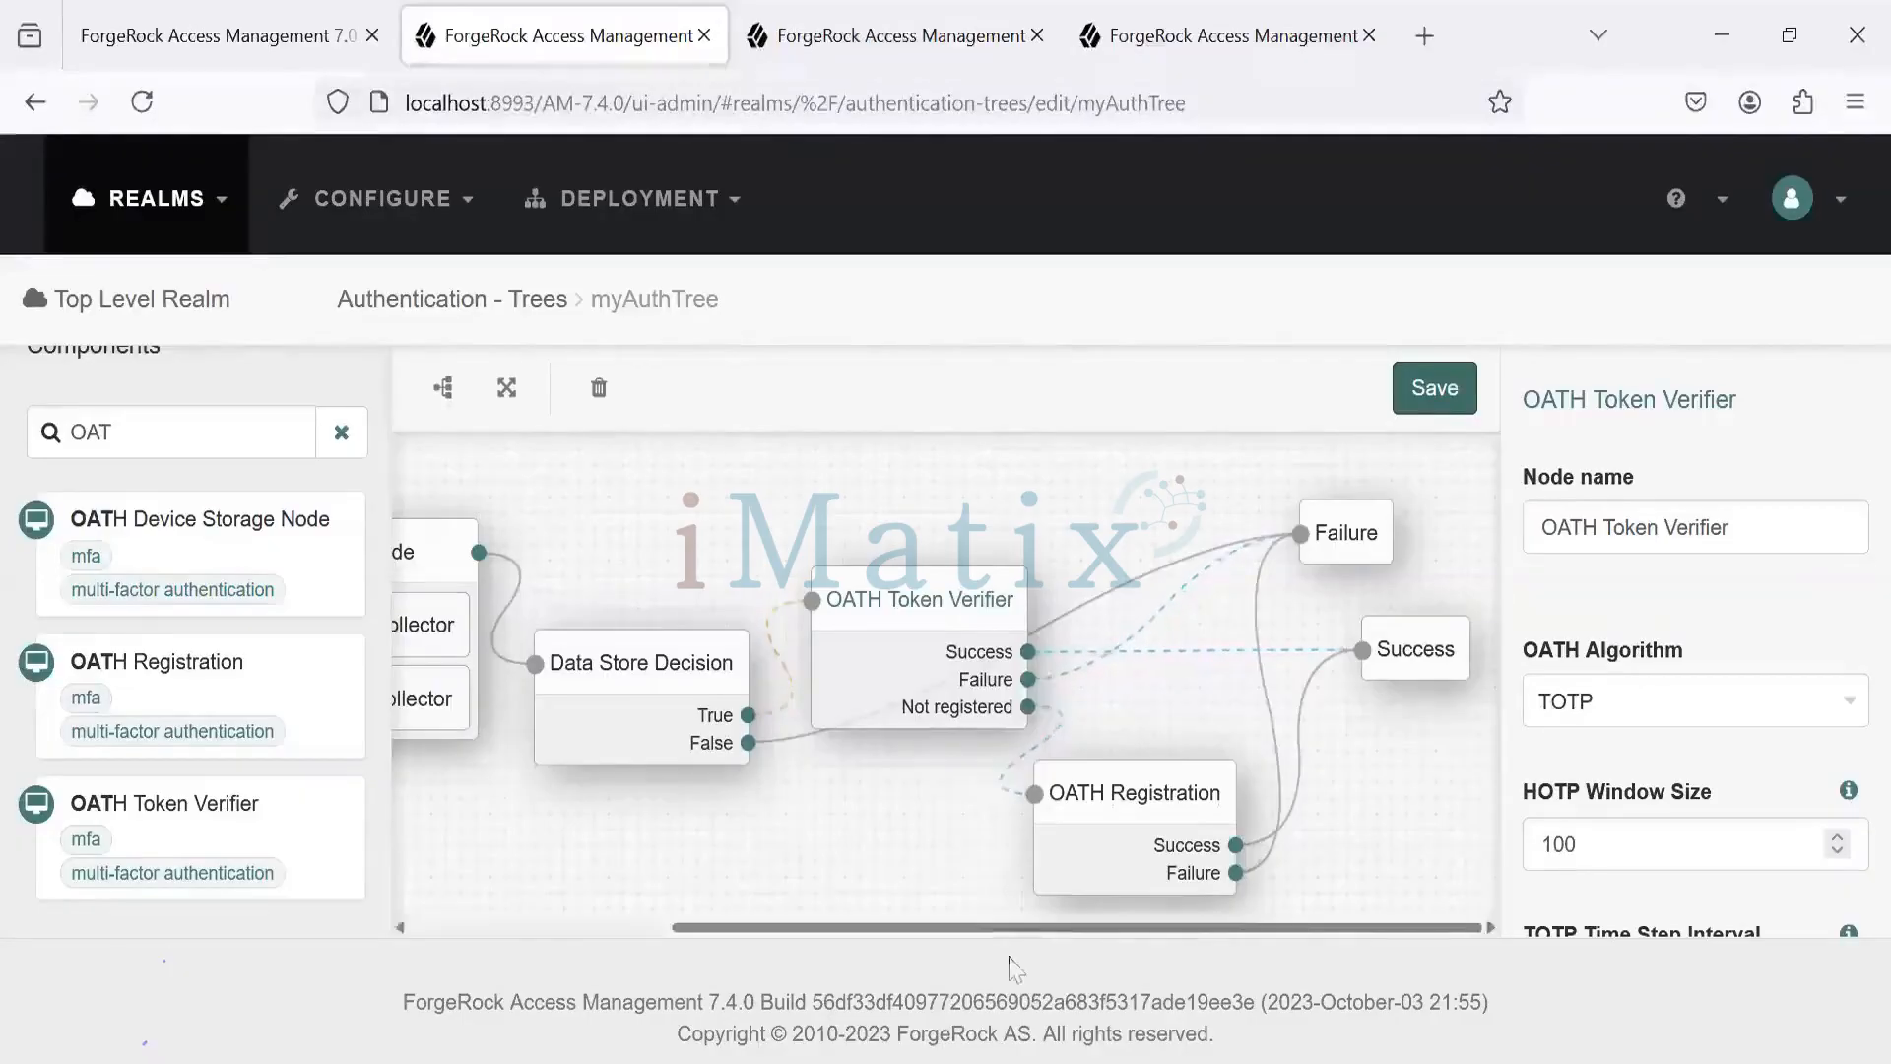
mouse_move(1023, 1058)
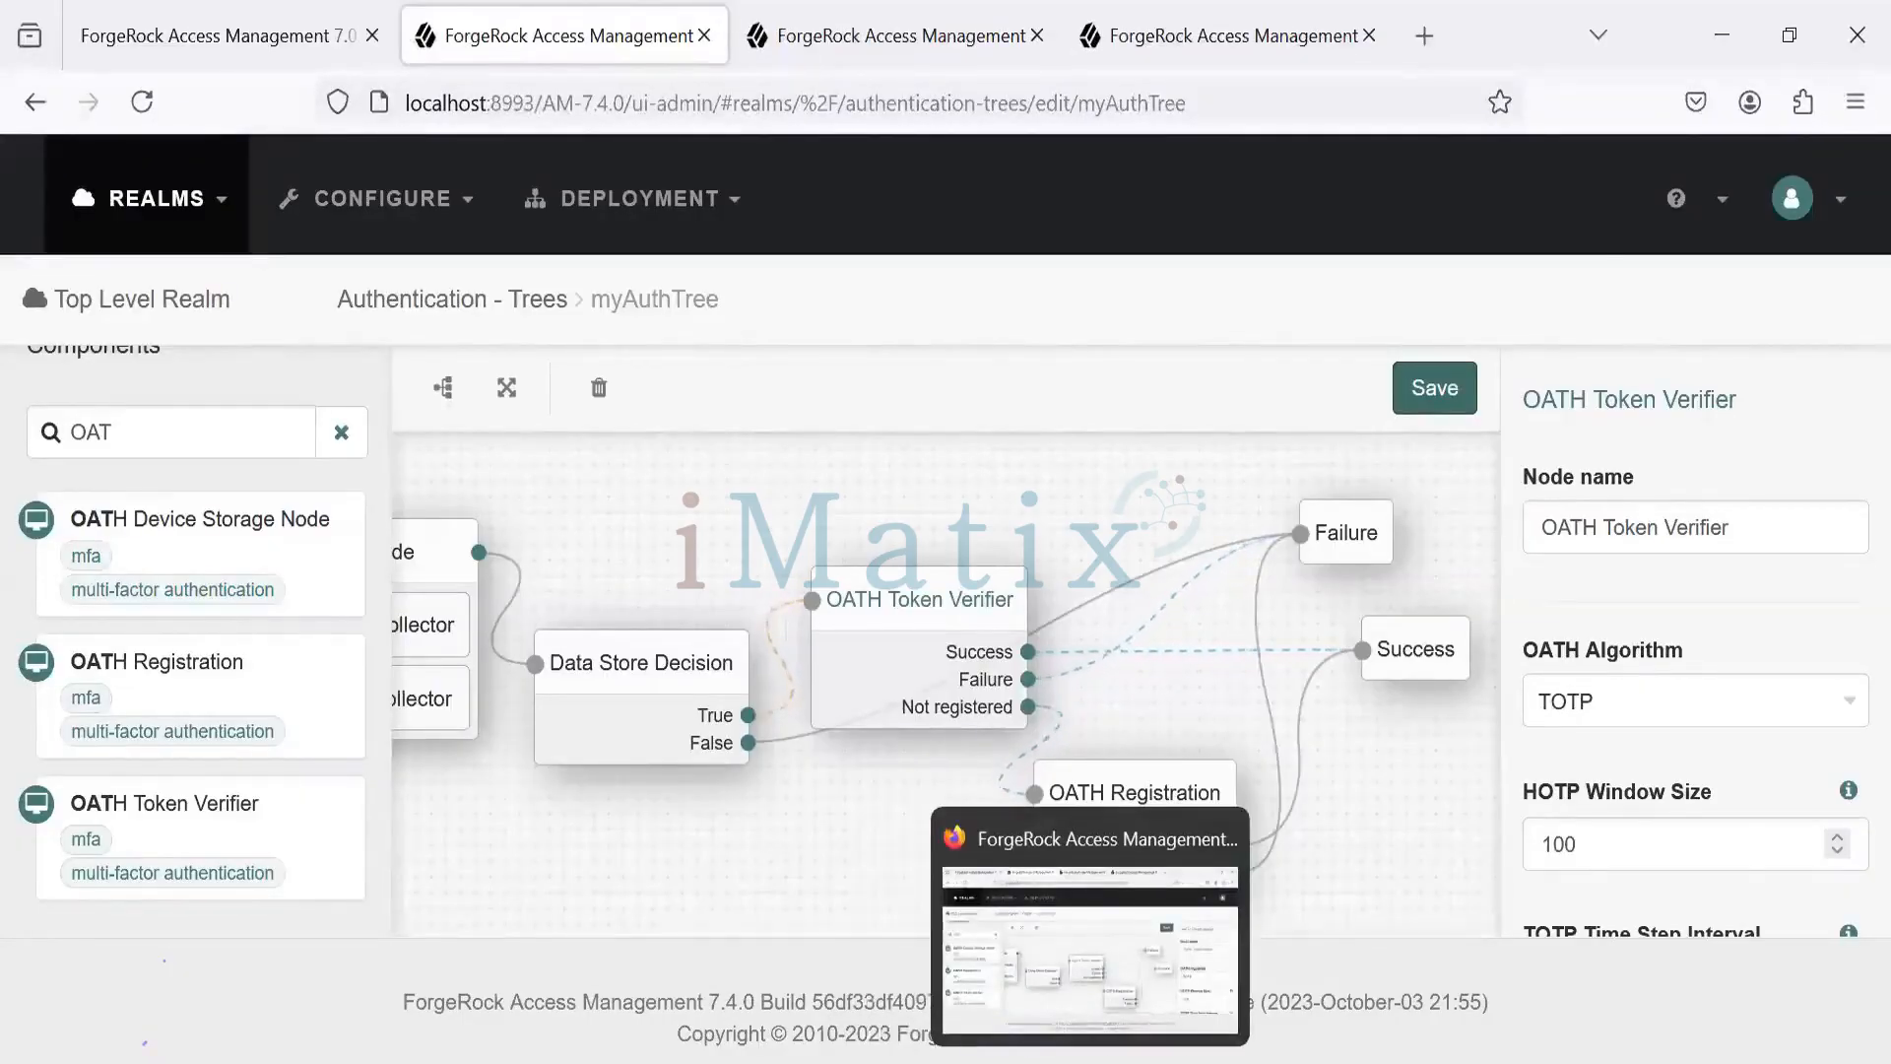
left_click(1101, 977)
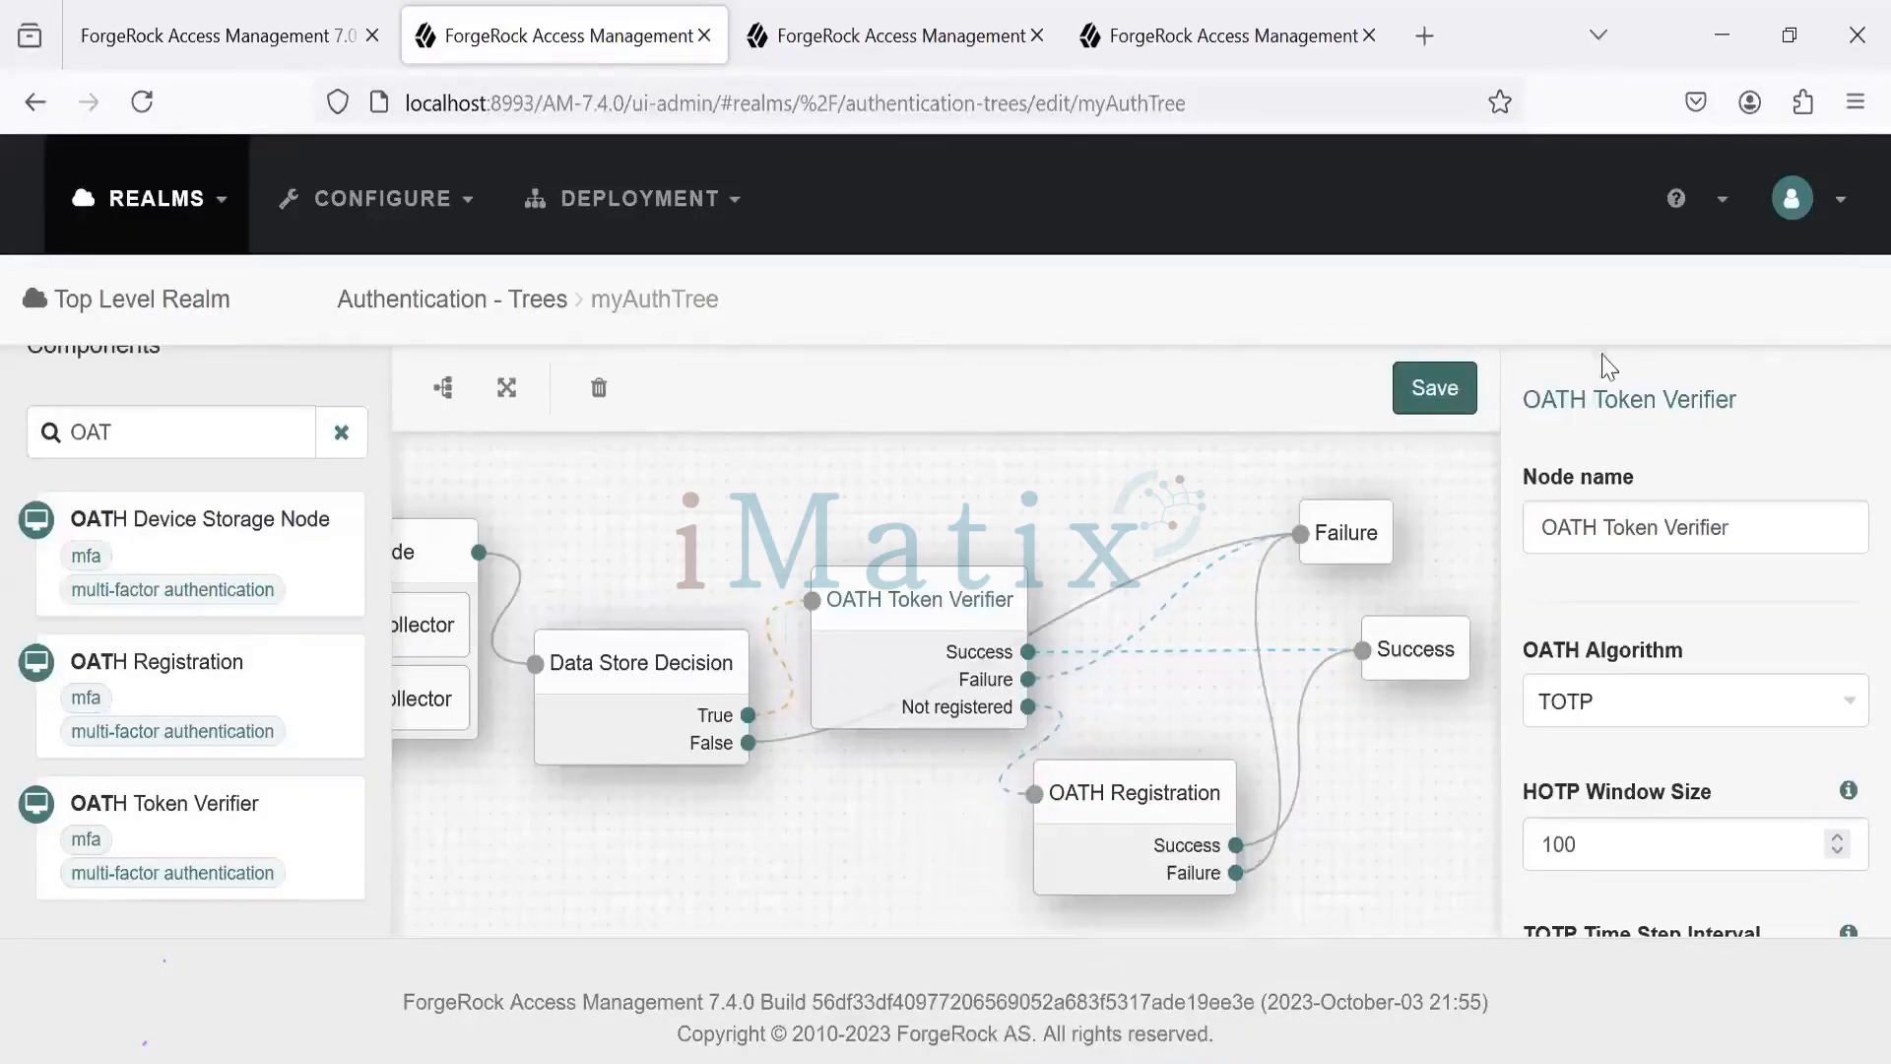
- Load the myAuthTree login link from the notes in a new private browsing window
left_click(1856, 101)
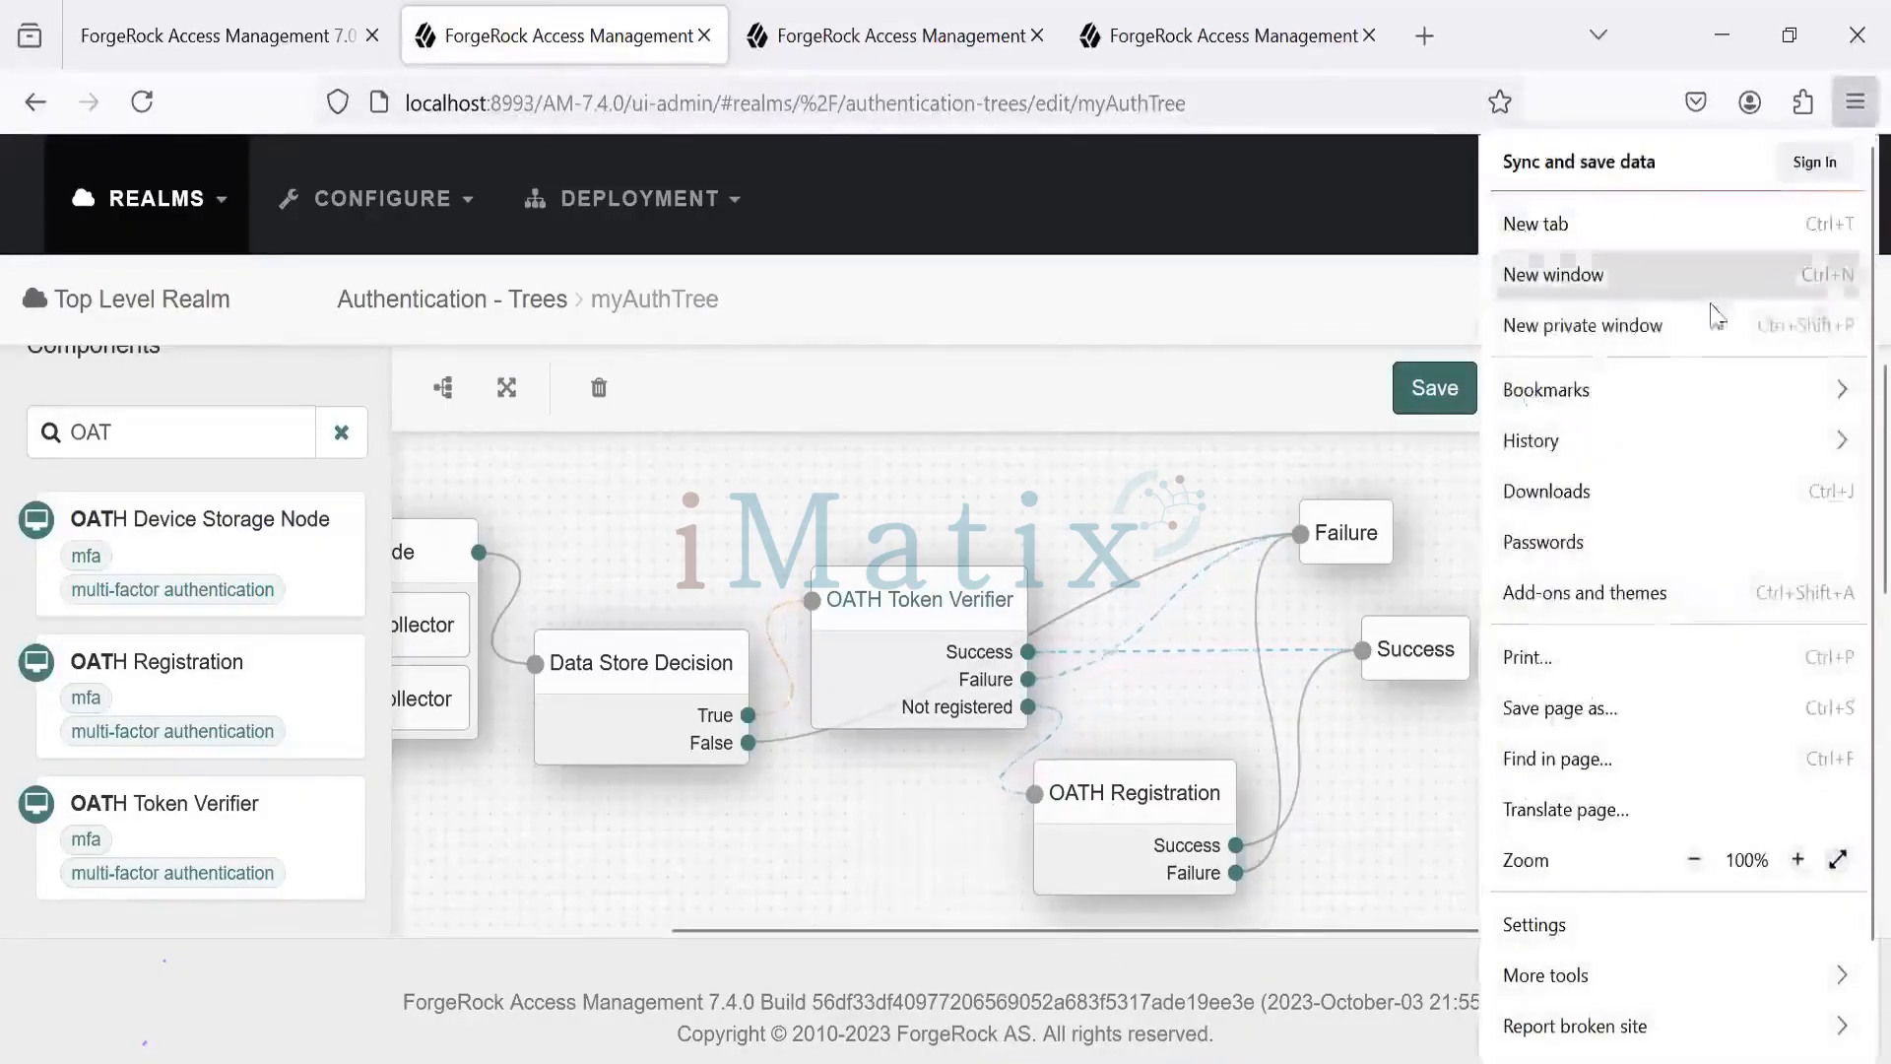
left_click(1700, 323)
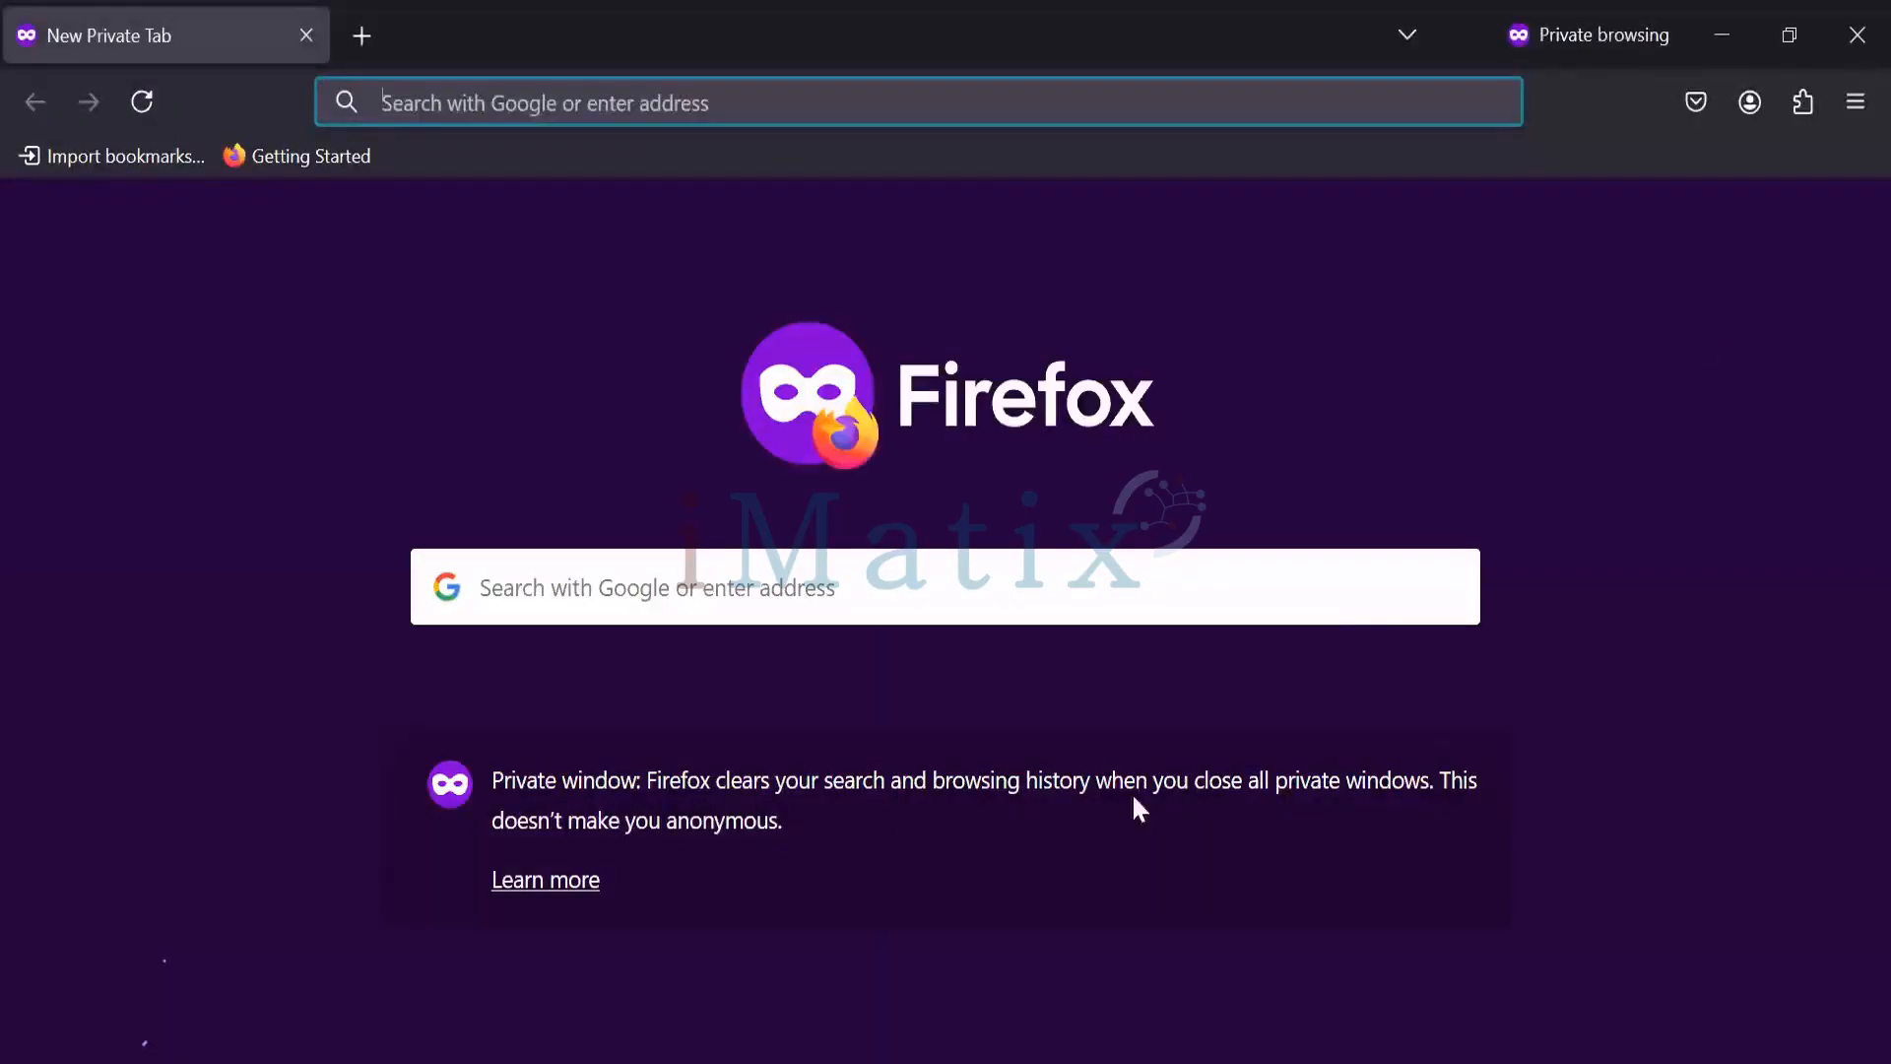
left_click(897, 936)
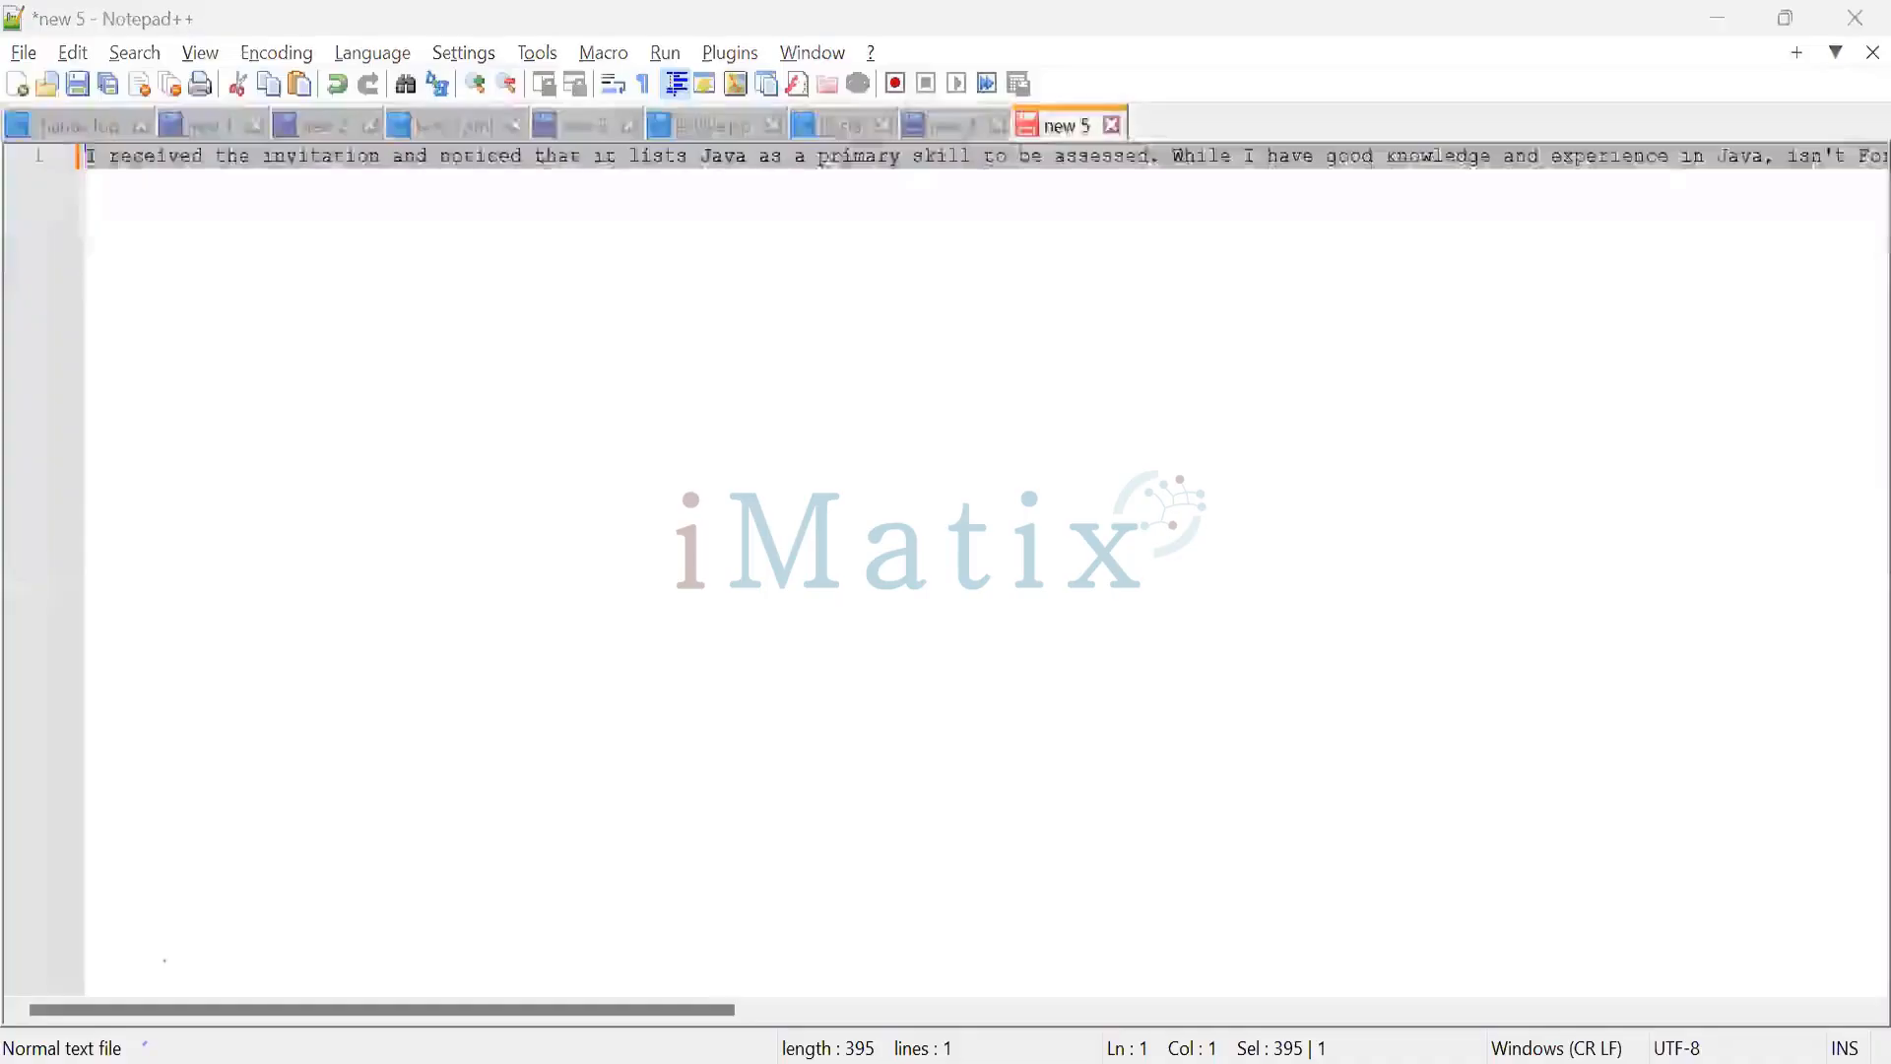
key("alt+Tab")
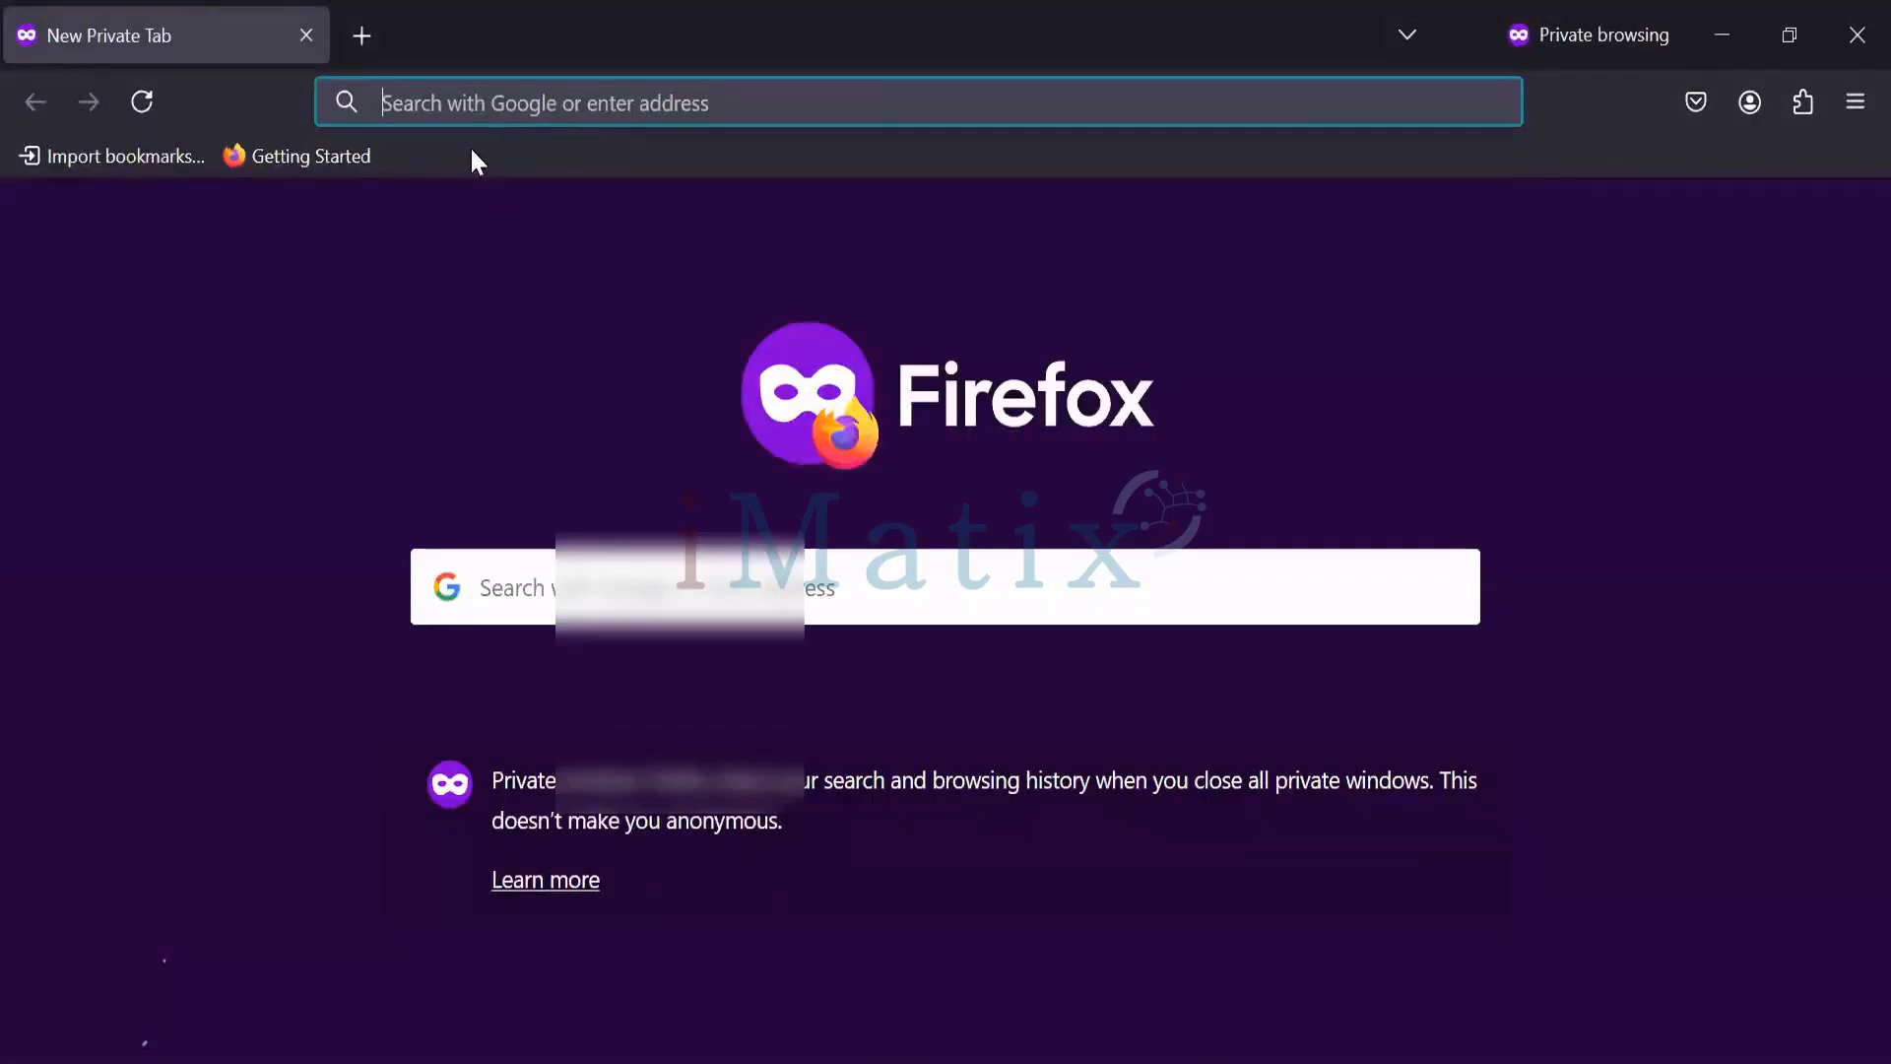
type("http://localhost:8993/AM-7.4.0/XUI/?realm=/&service=myAuthTree#login")
key("Return")
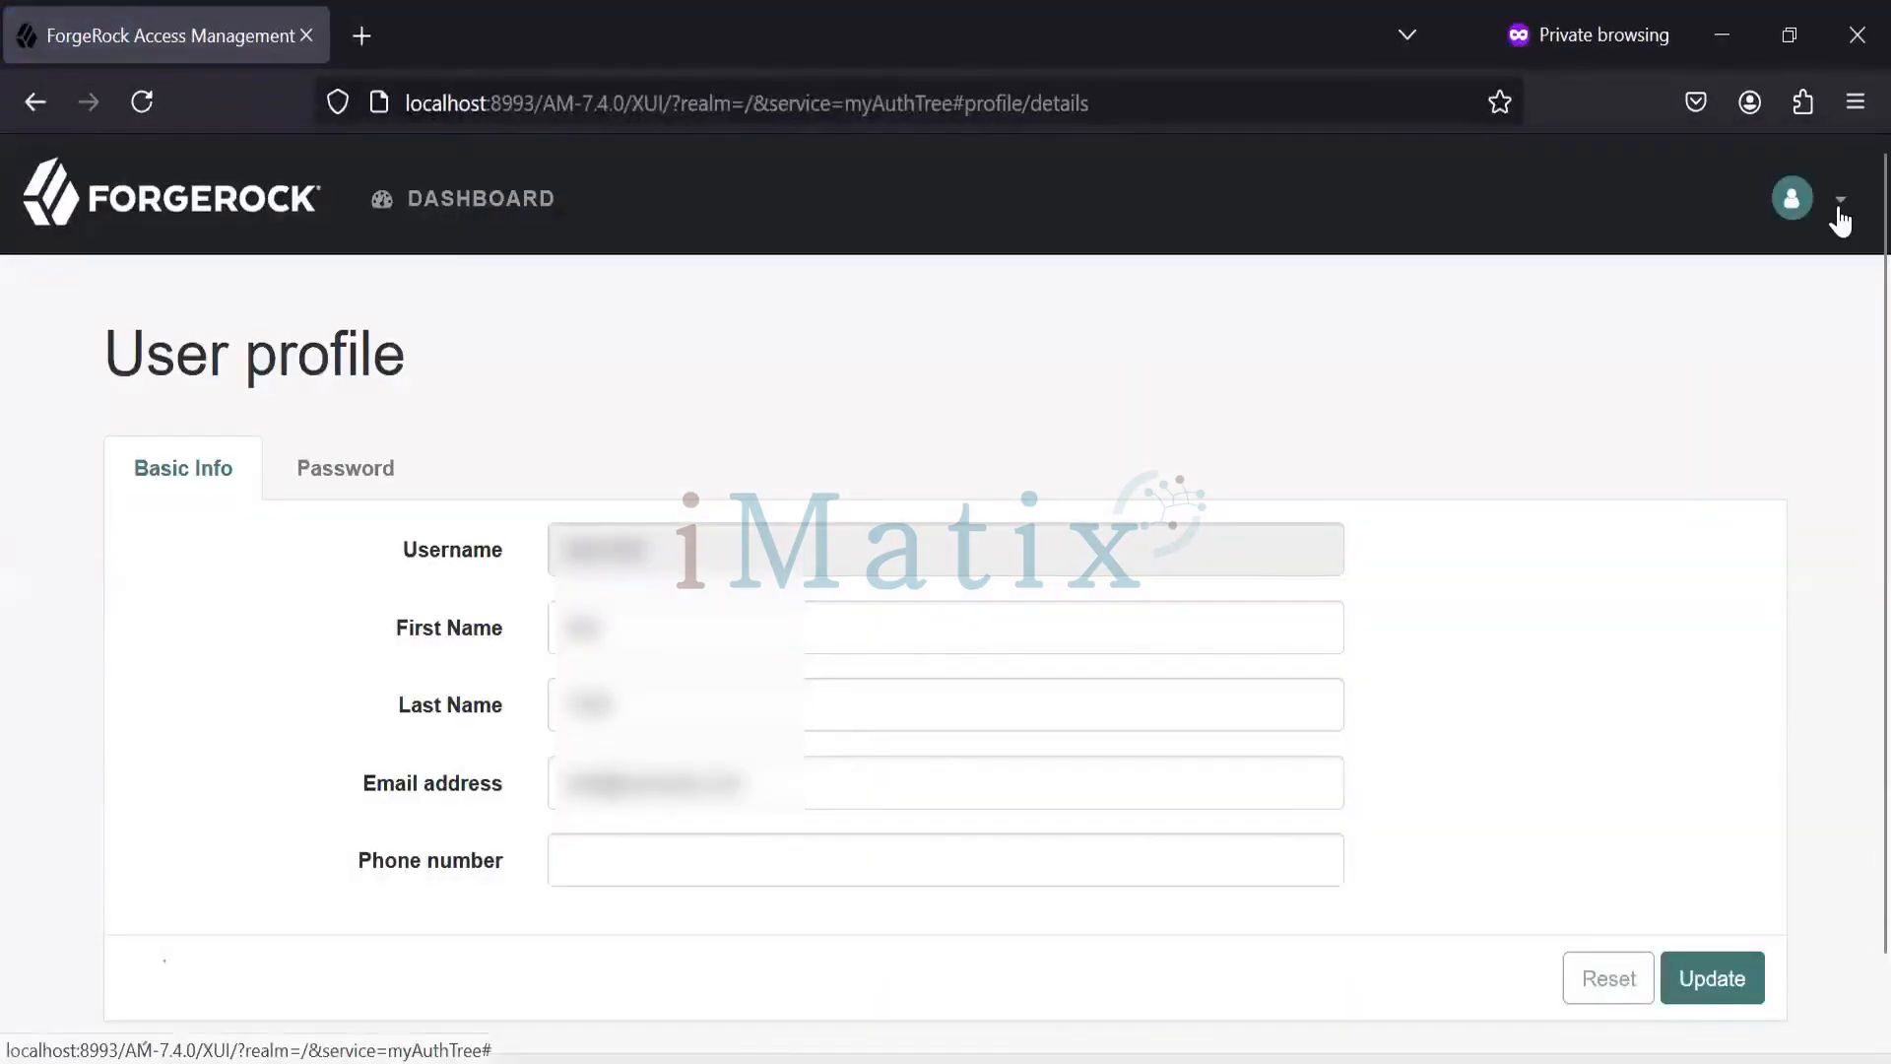
- Sign the test user out, return to the login page, and bring the admin console forward
left_click(532, 197)
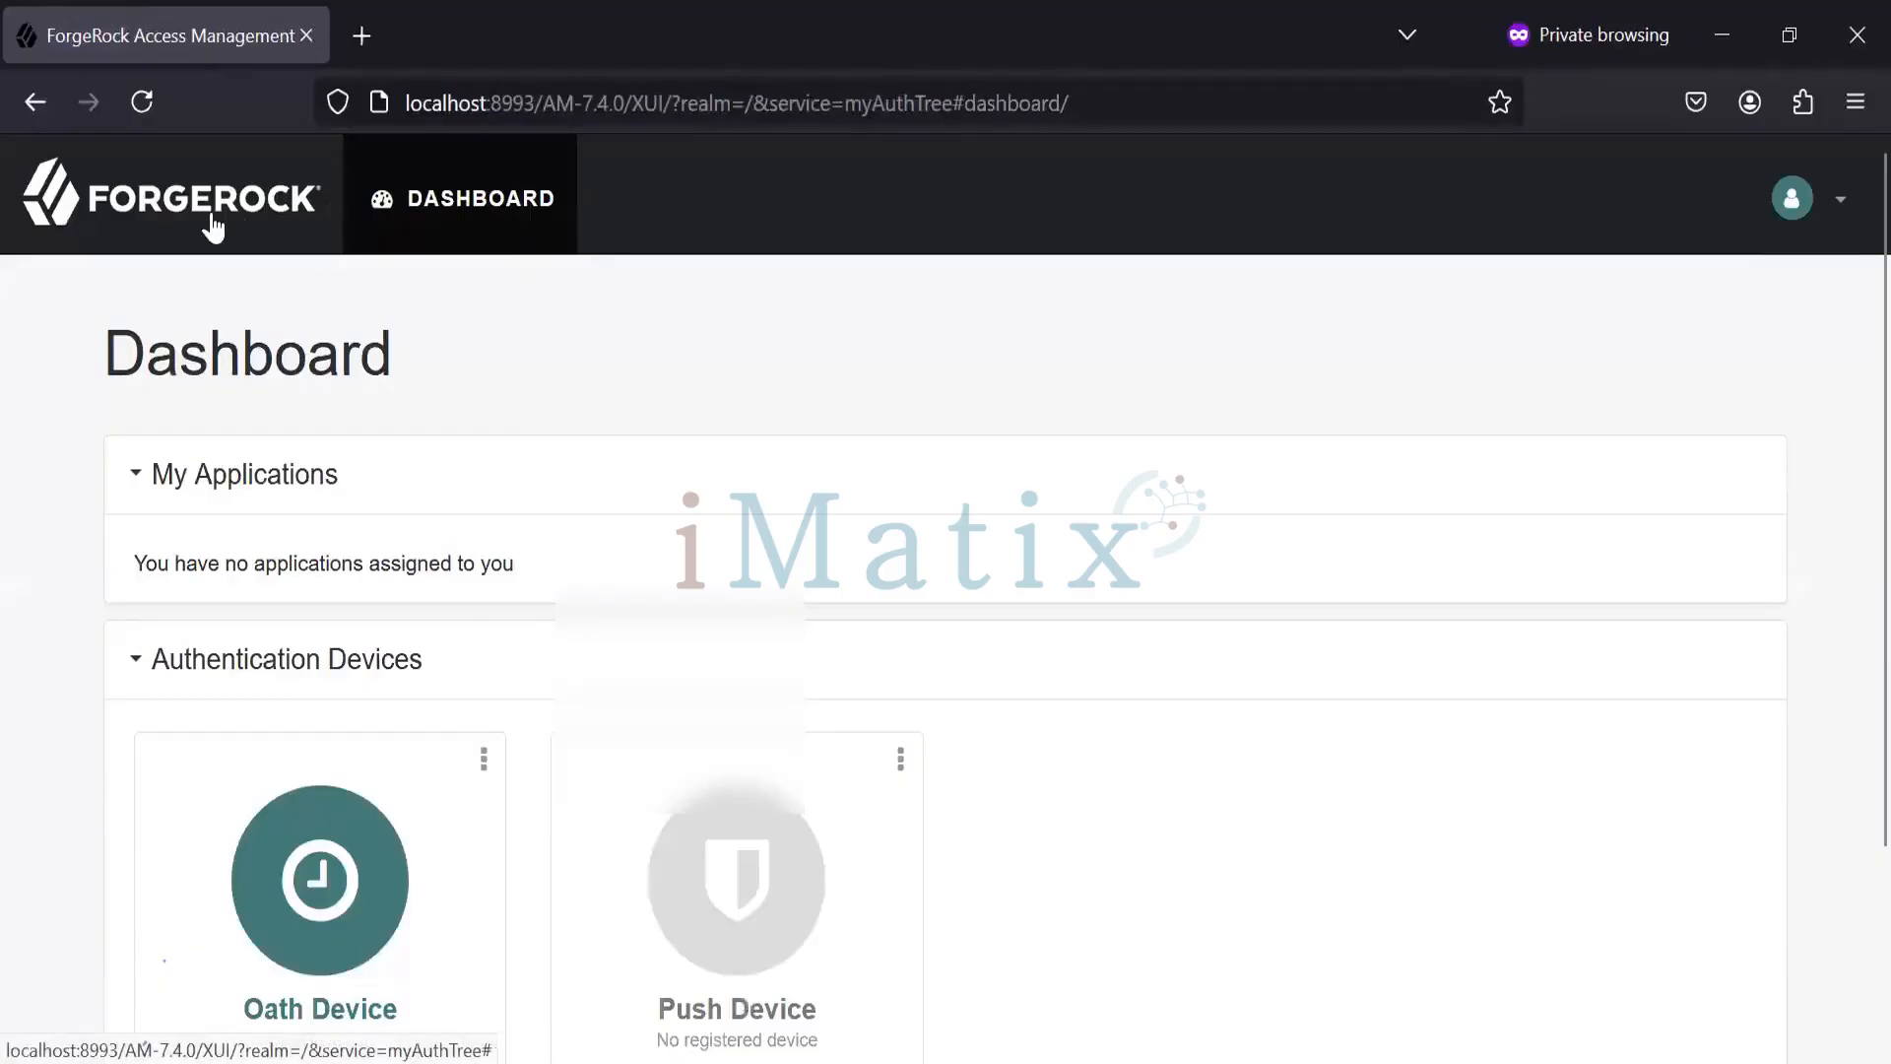
left_click(213, 226)
left_click(1833, 227)
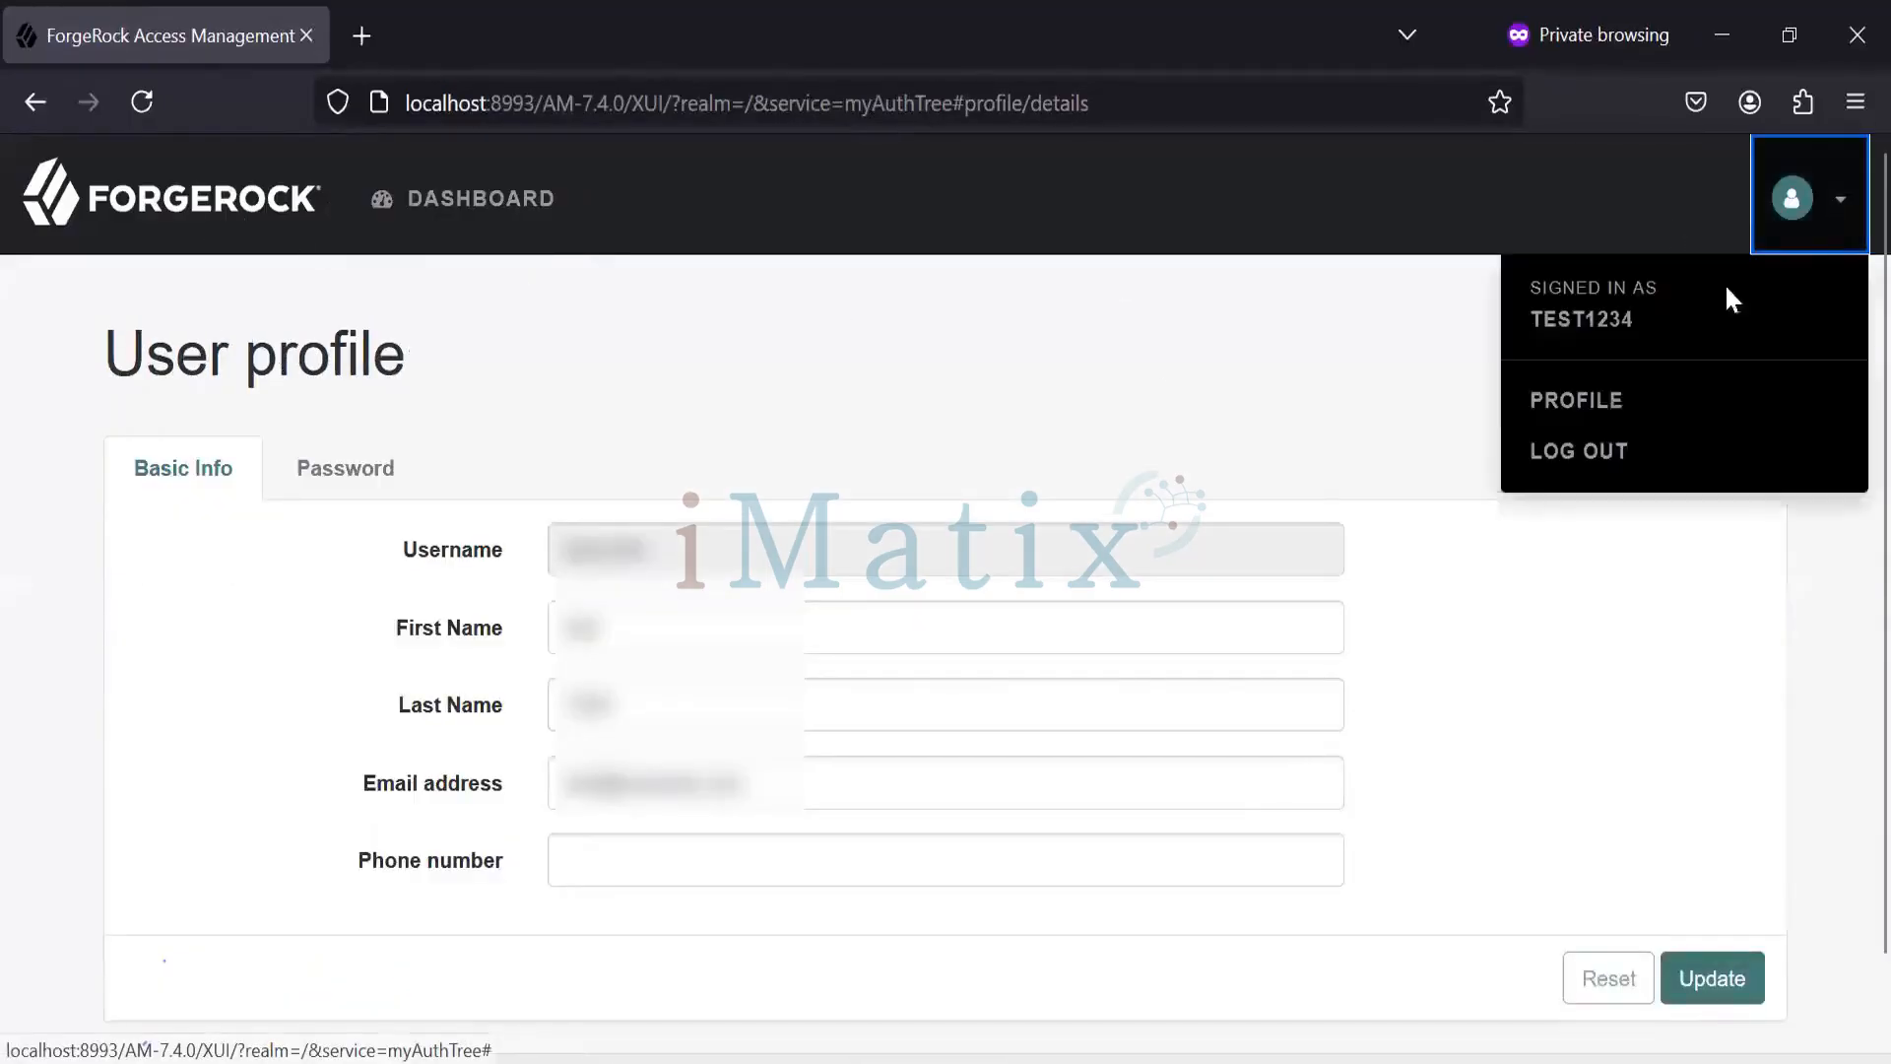
left_click(1571, 449)
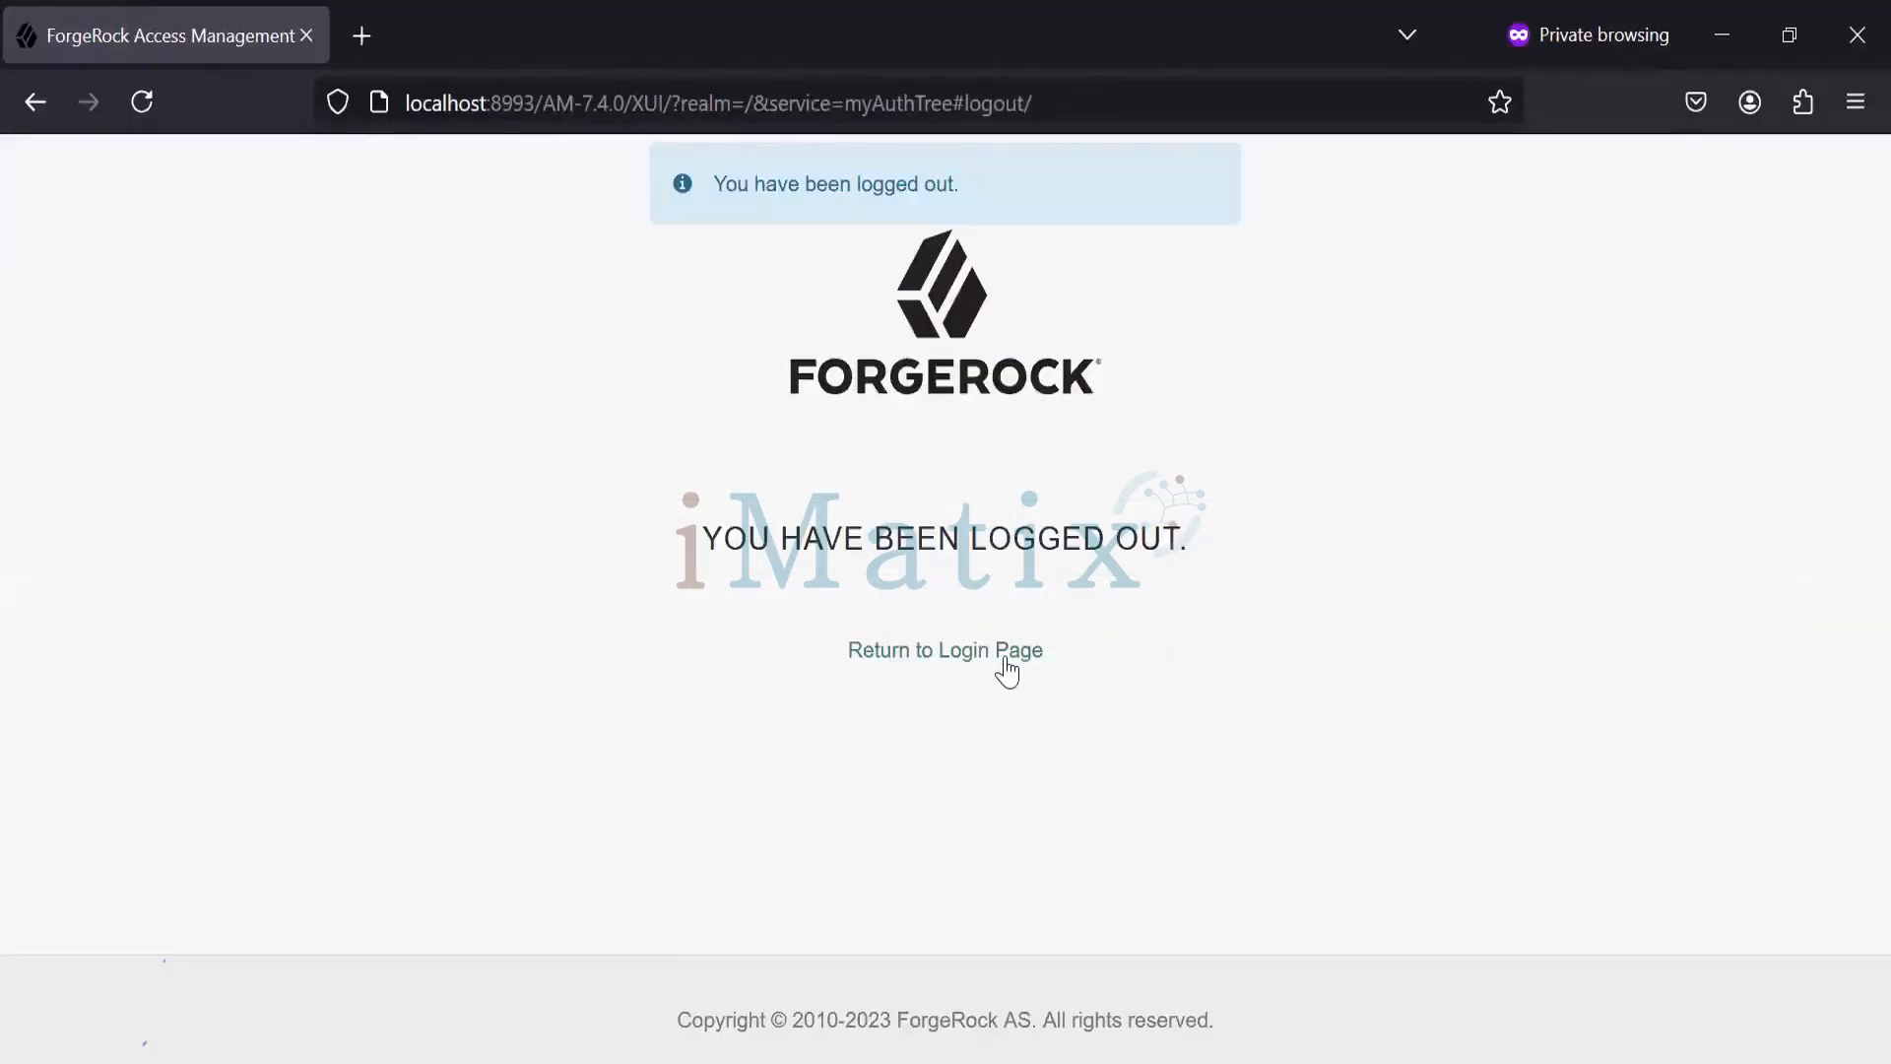
left_click(1007, 665)
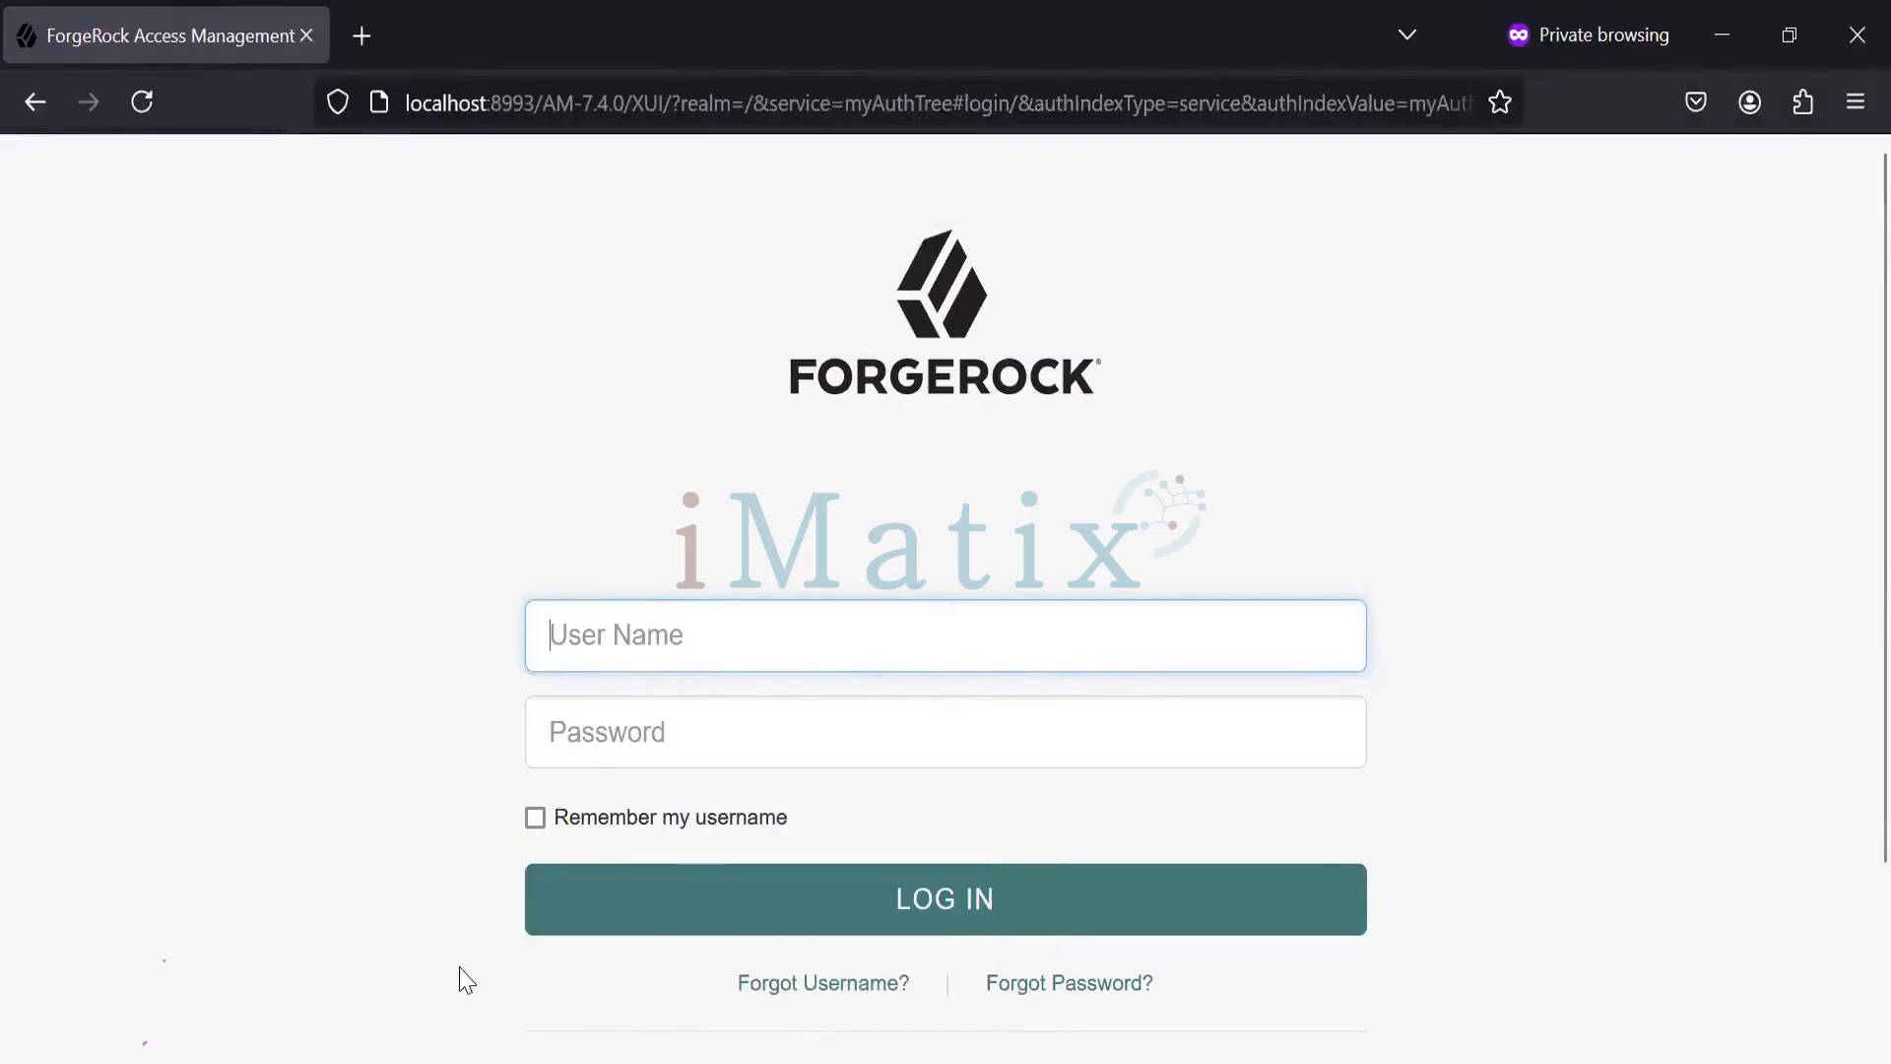
mouse_move(831, 1063)
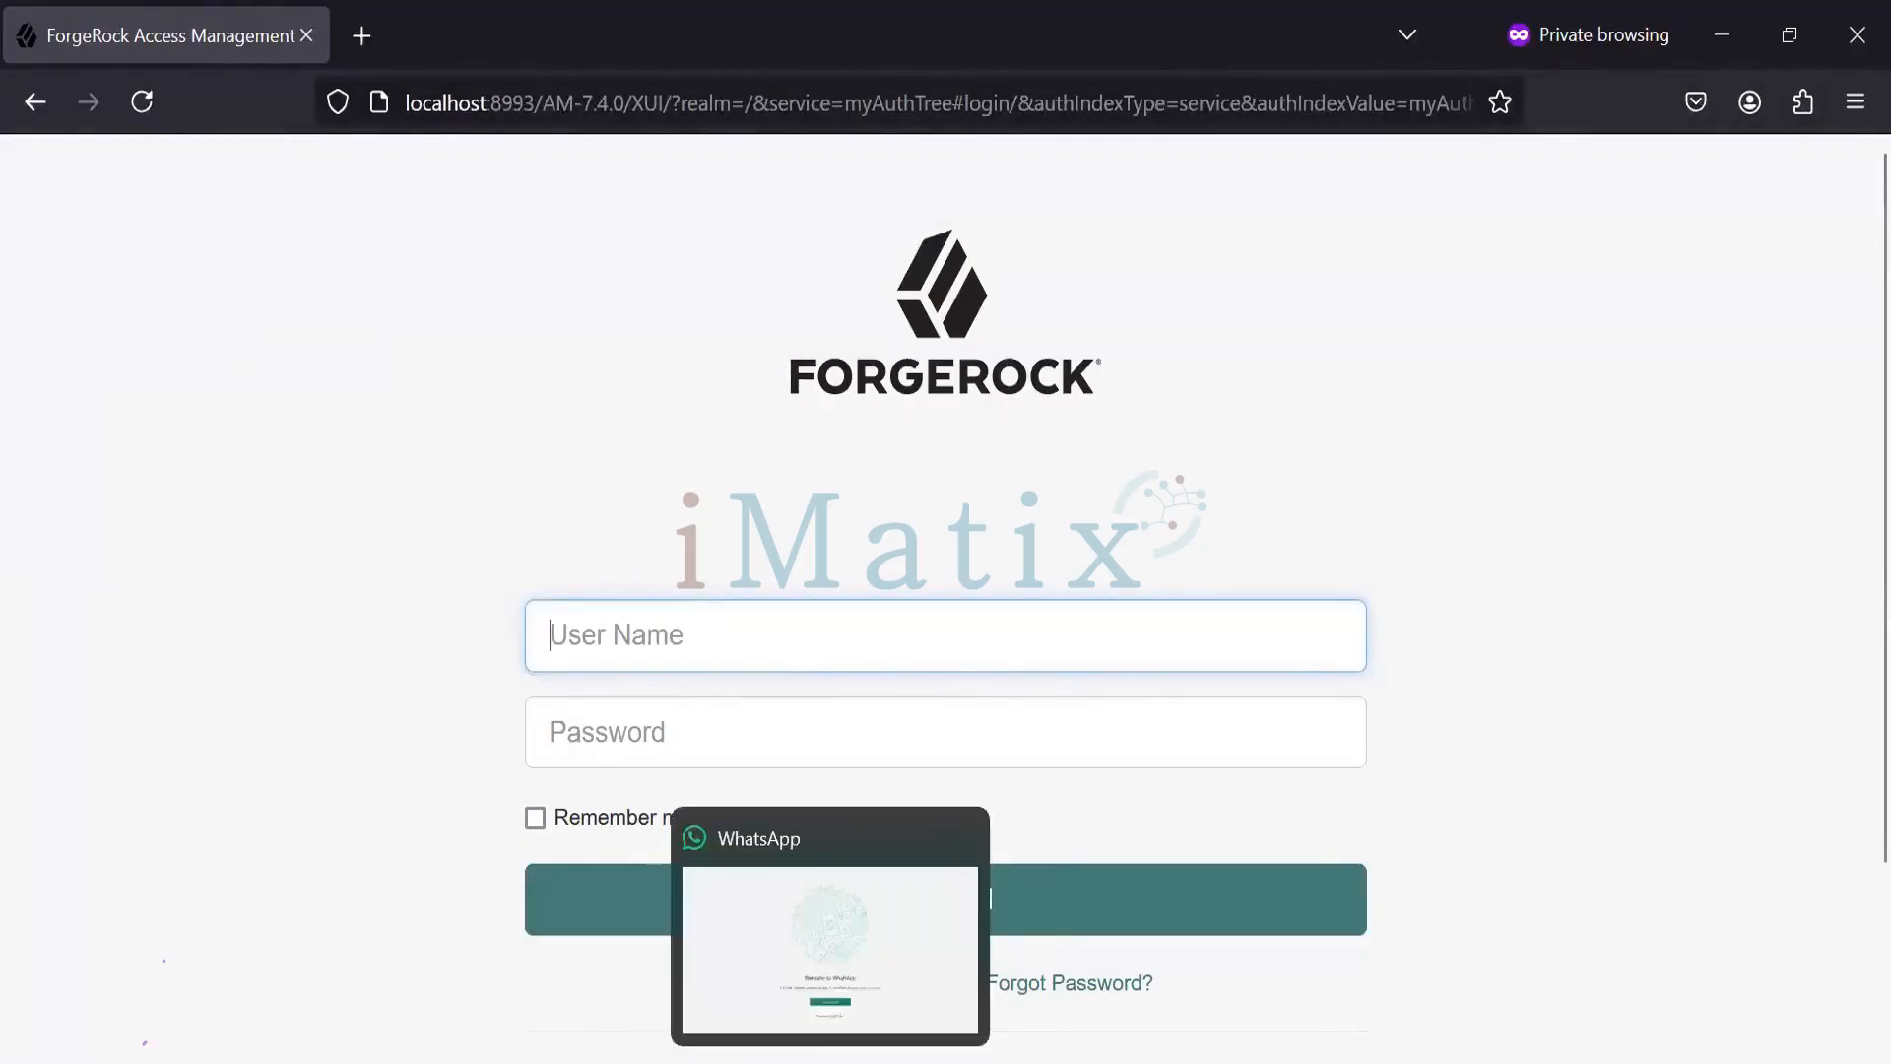
mouse_move(1091, 1062)
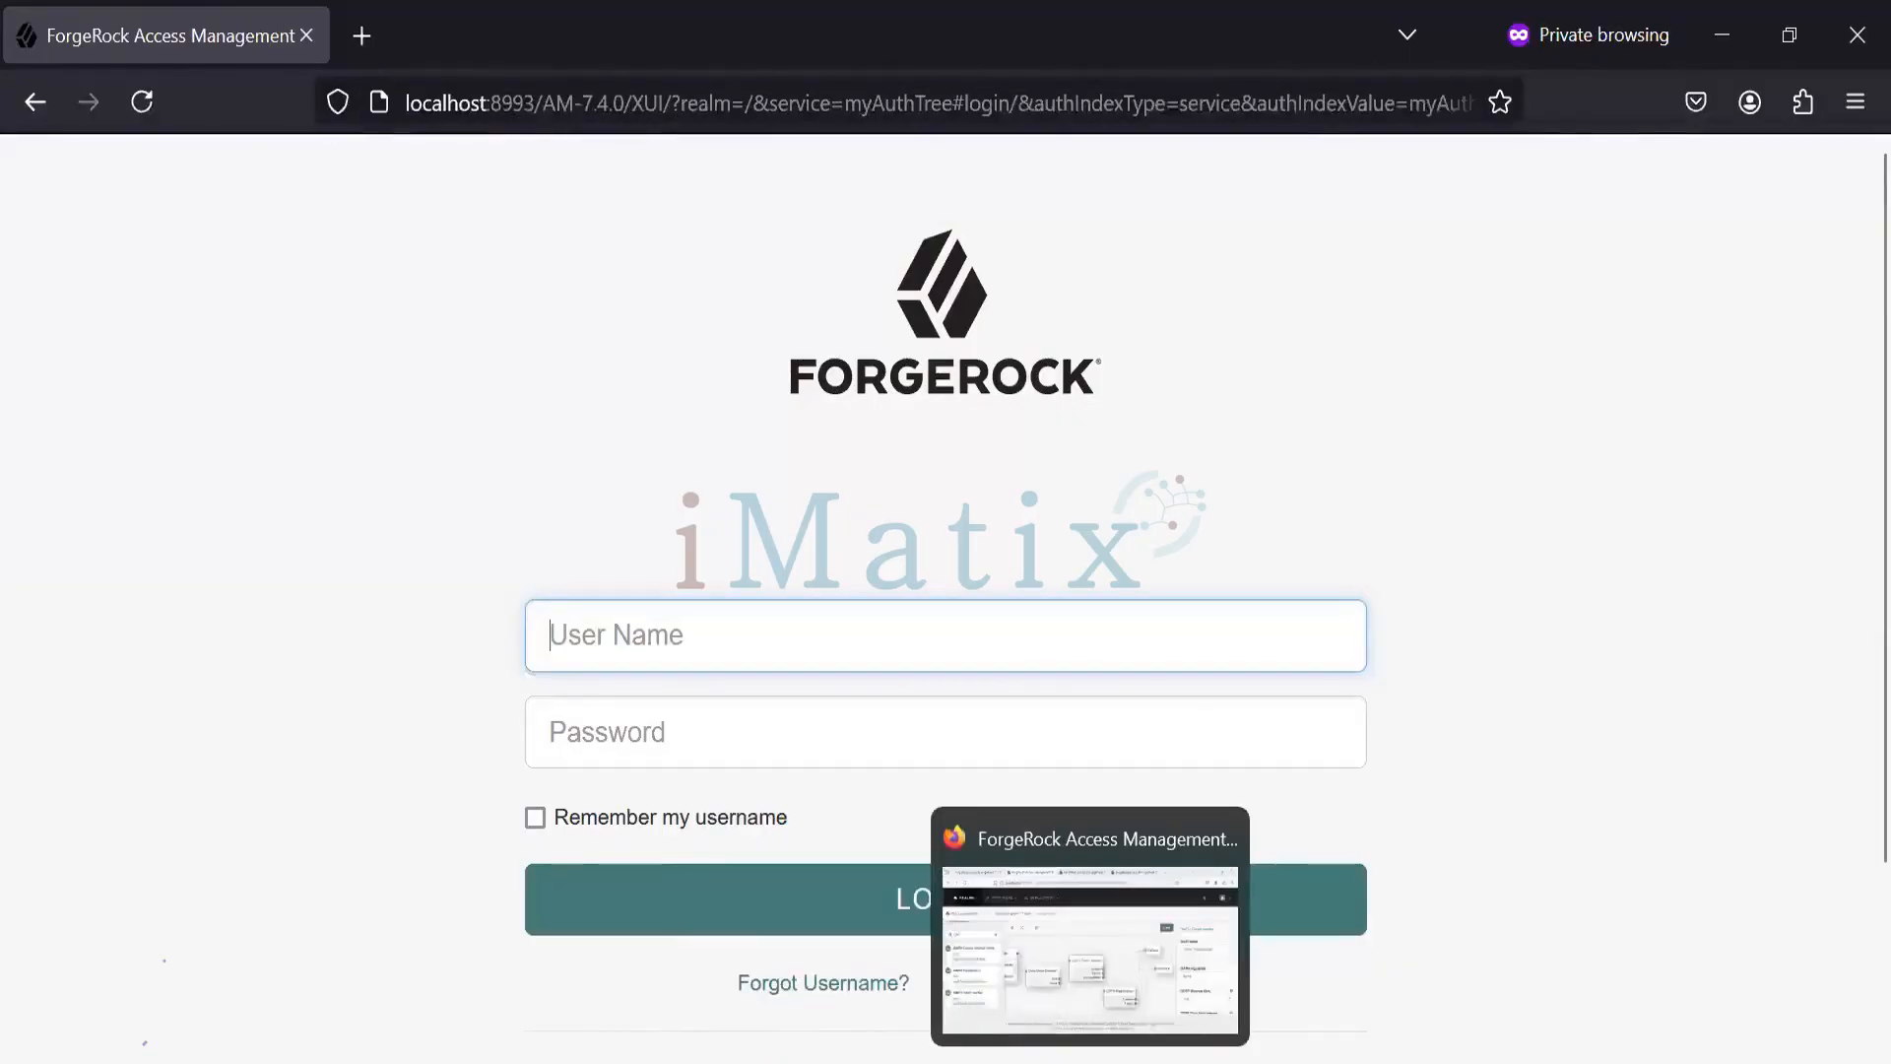
left_click(1059, 1023)
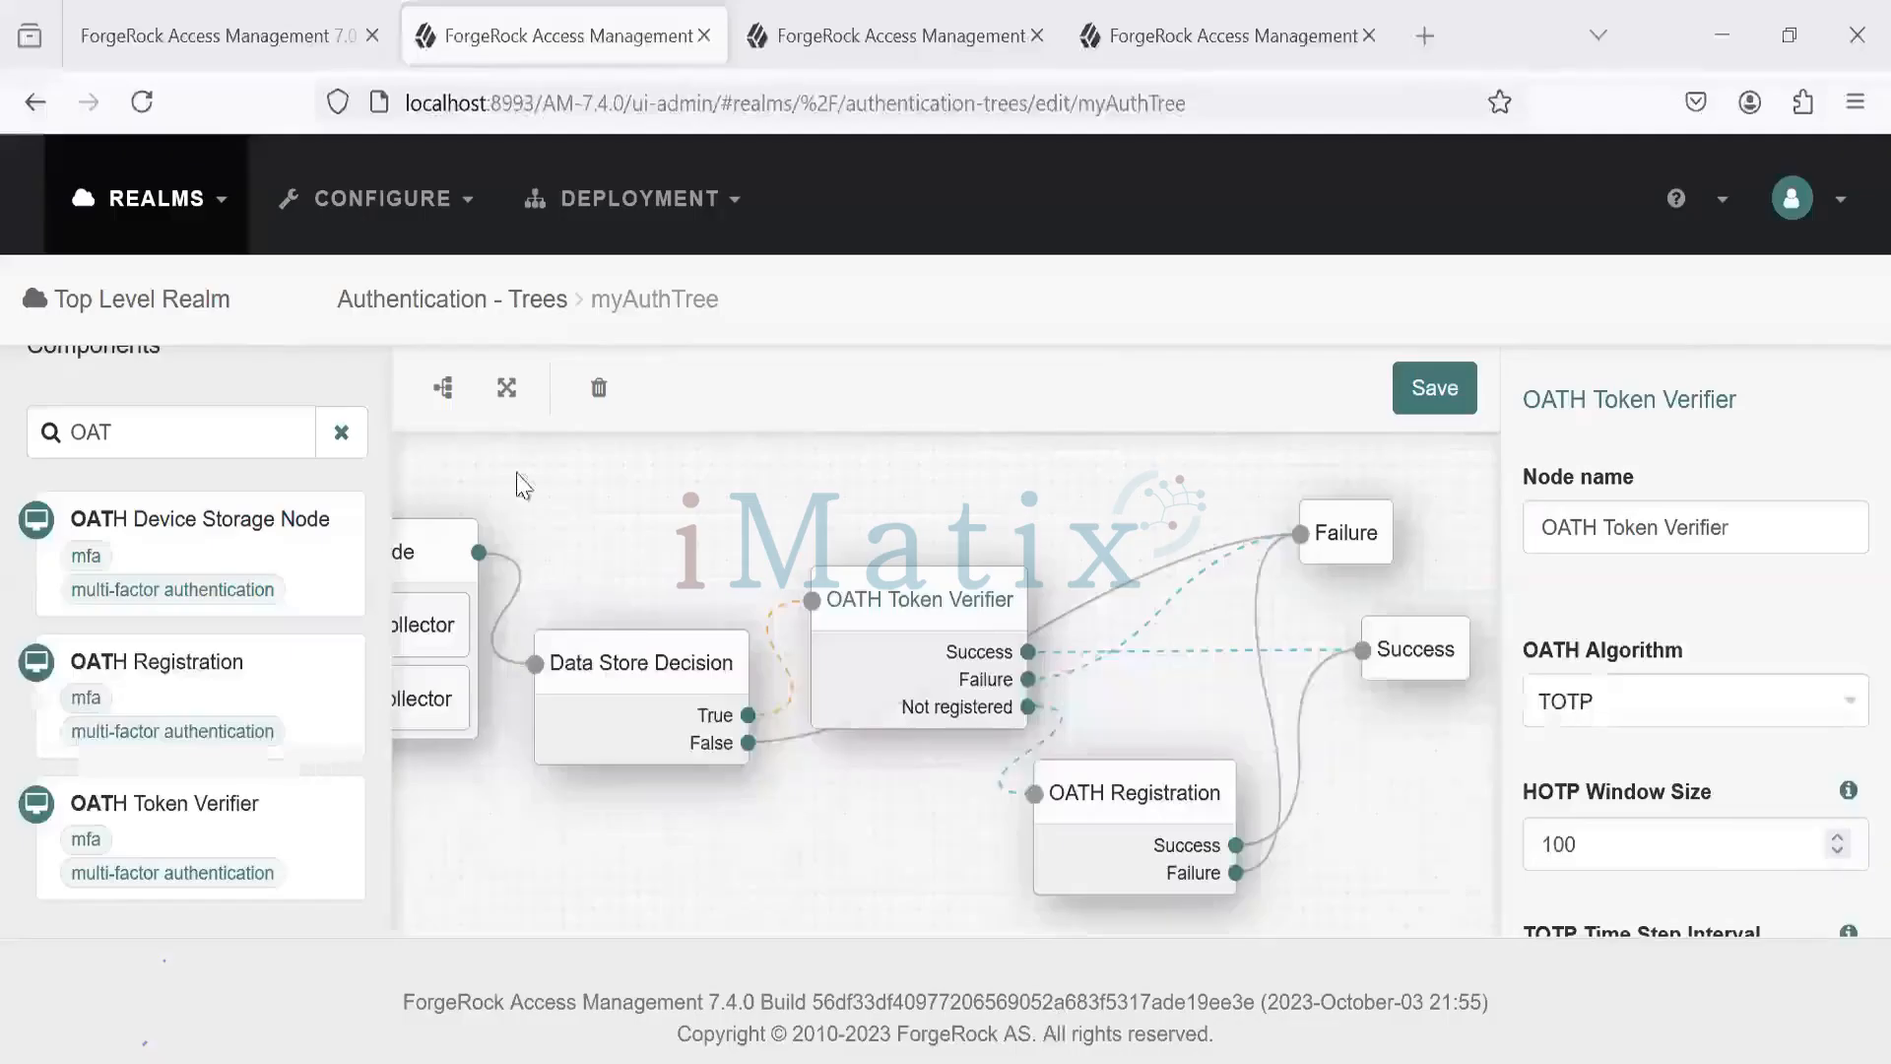
- Open the Top Level Realm's Realm Overview from the full realms list
left_click(191, 234)
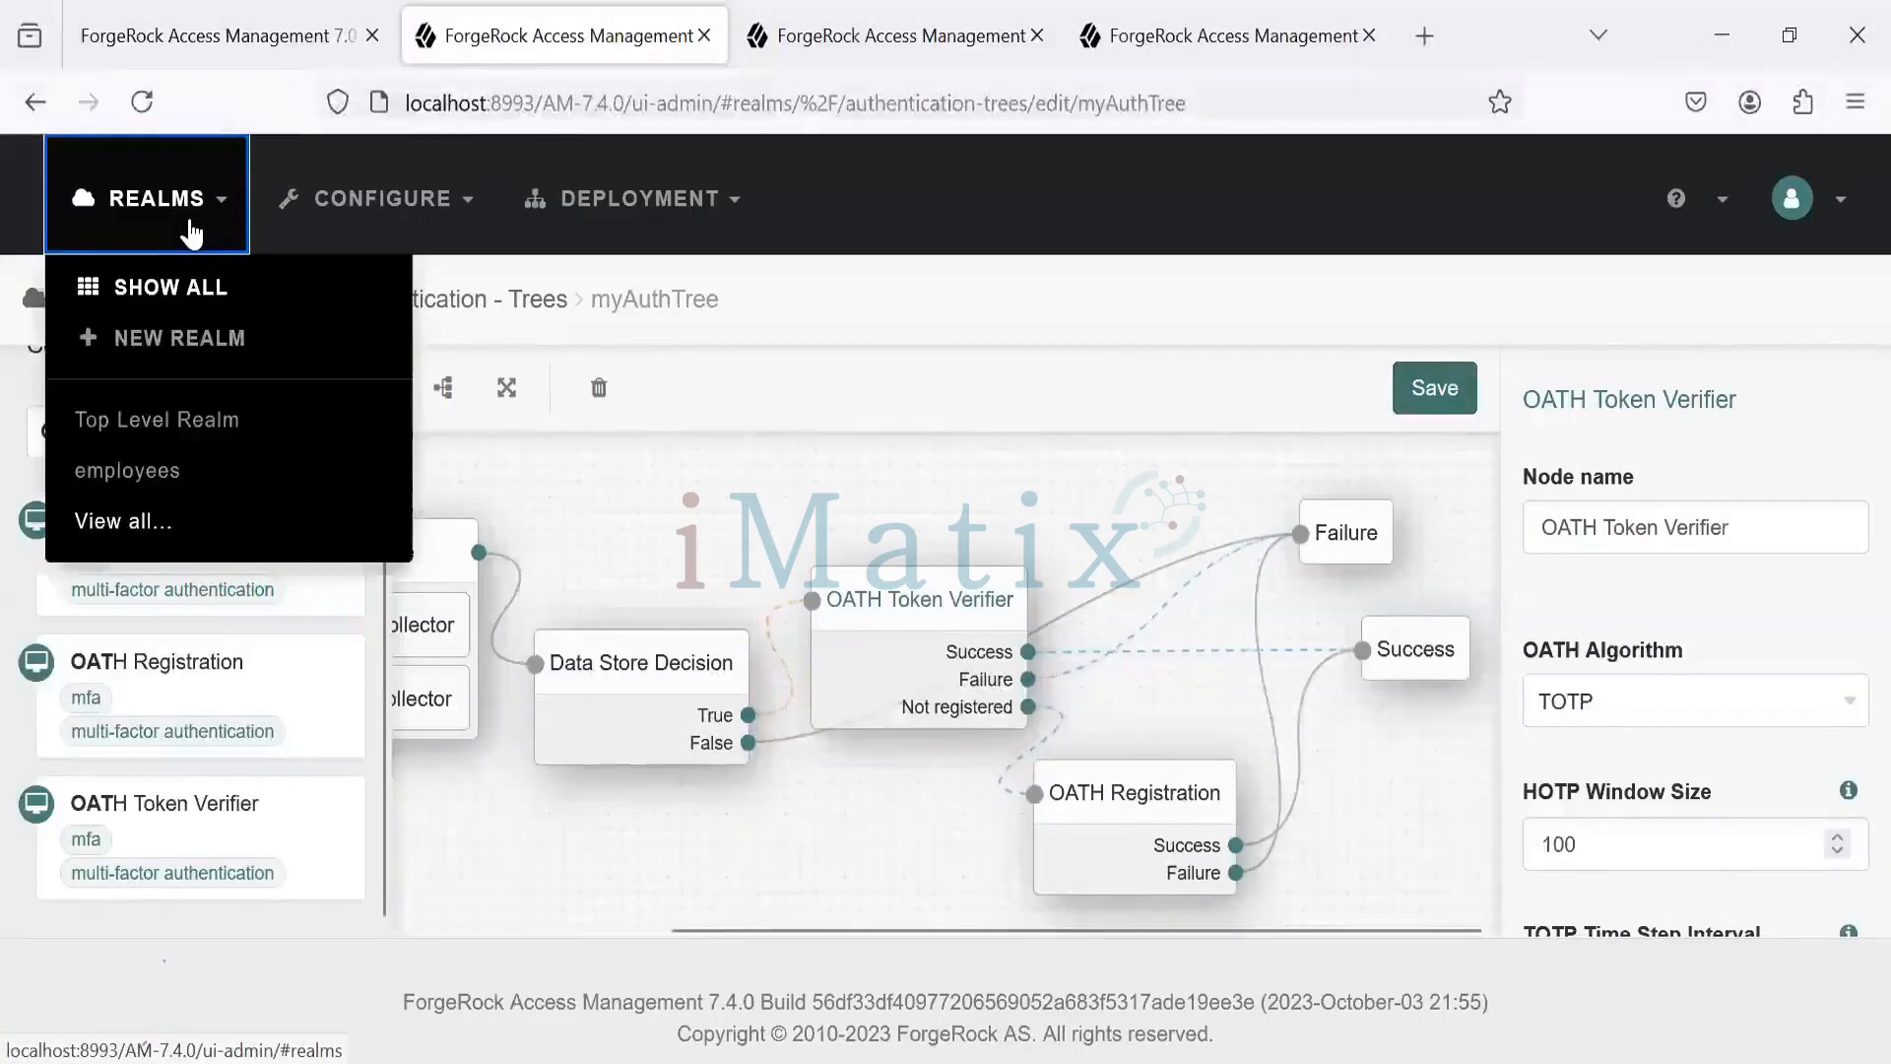
left_click(177, 293)
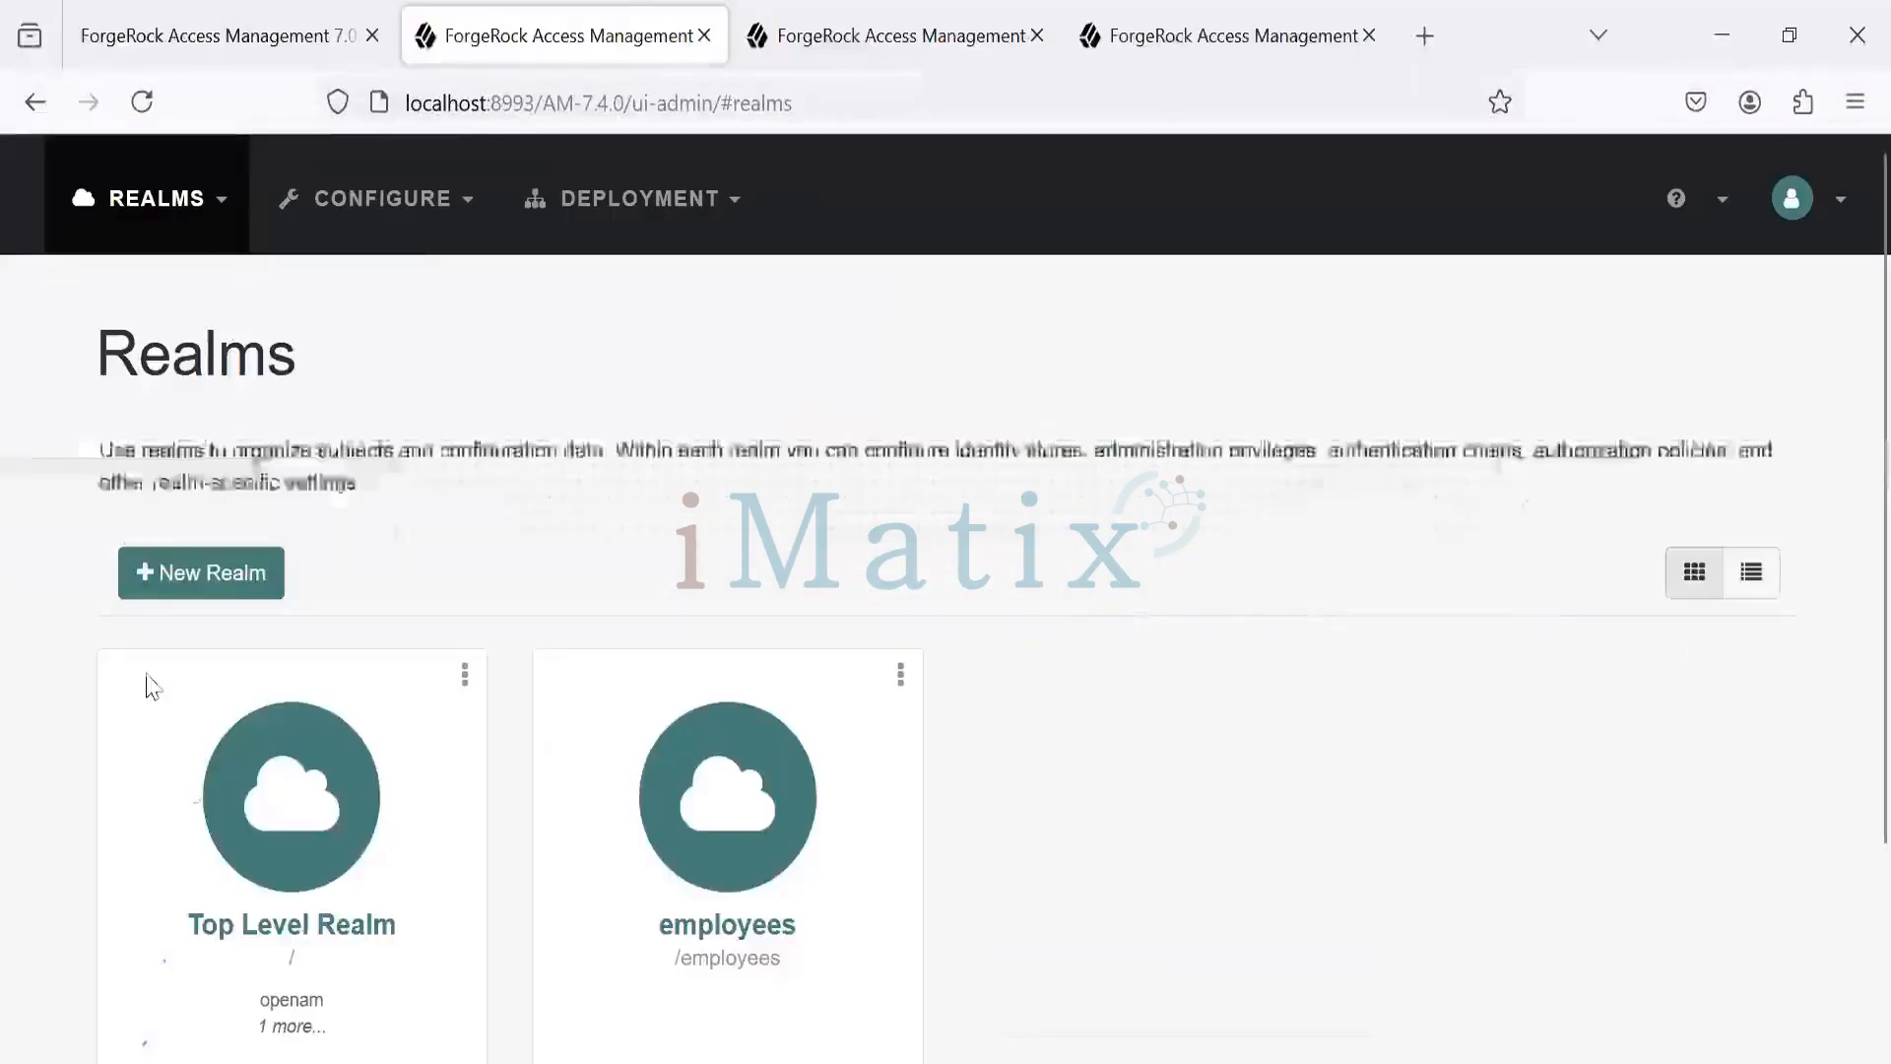
left_click(217, 808)
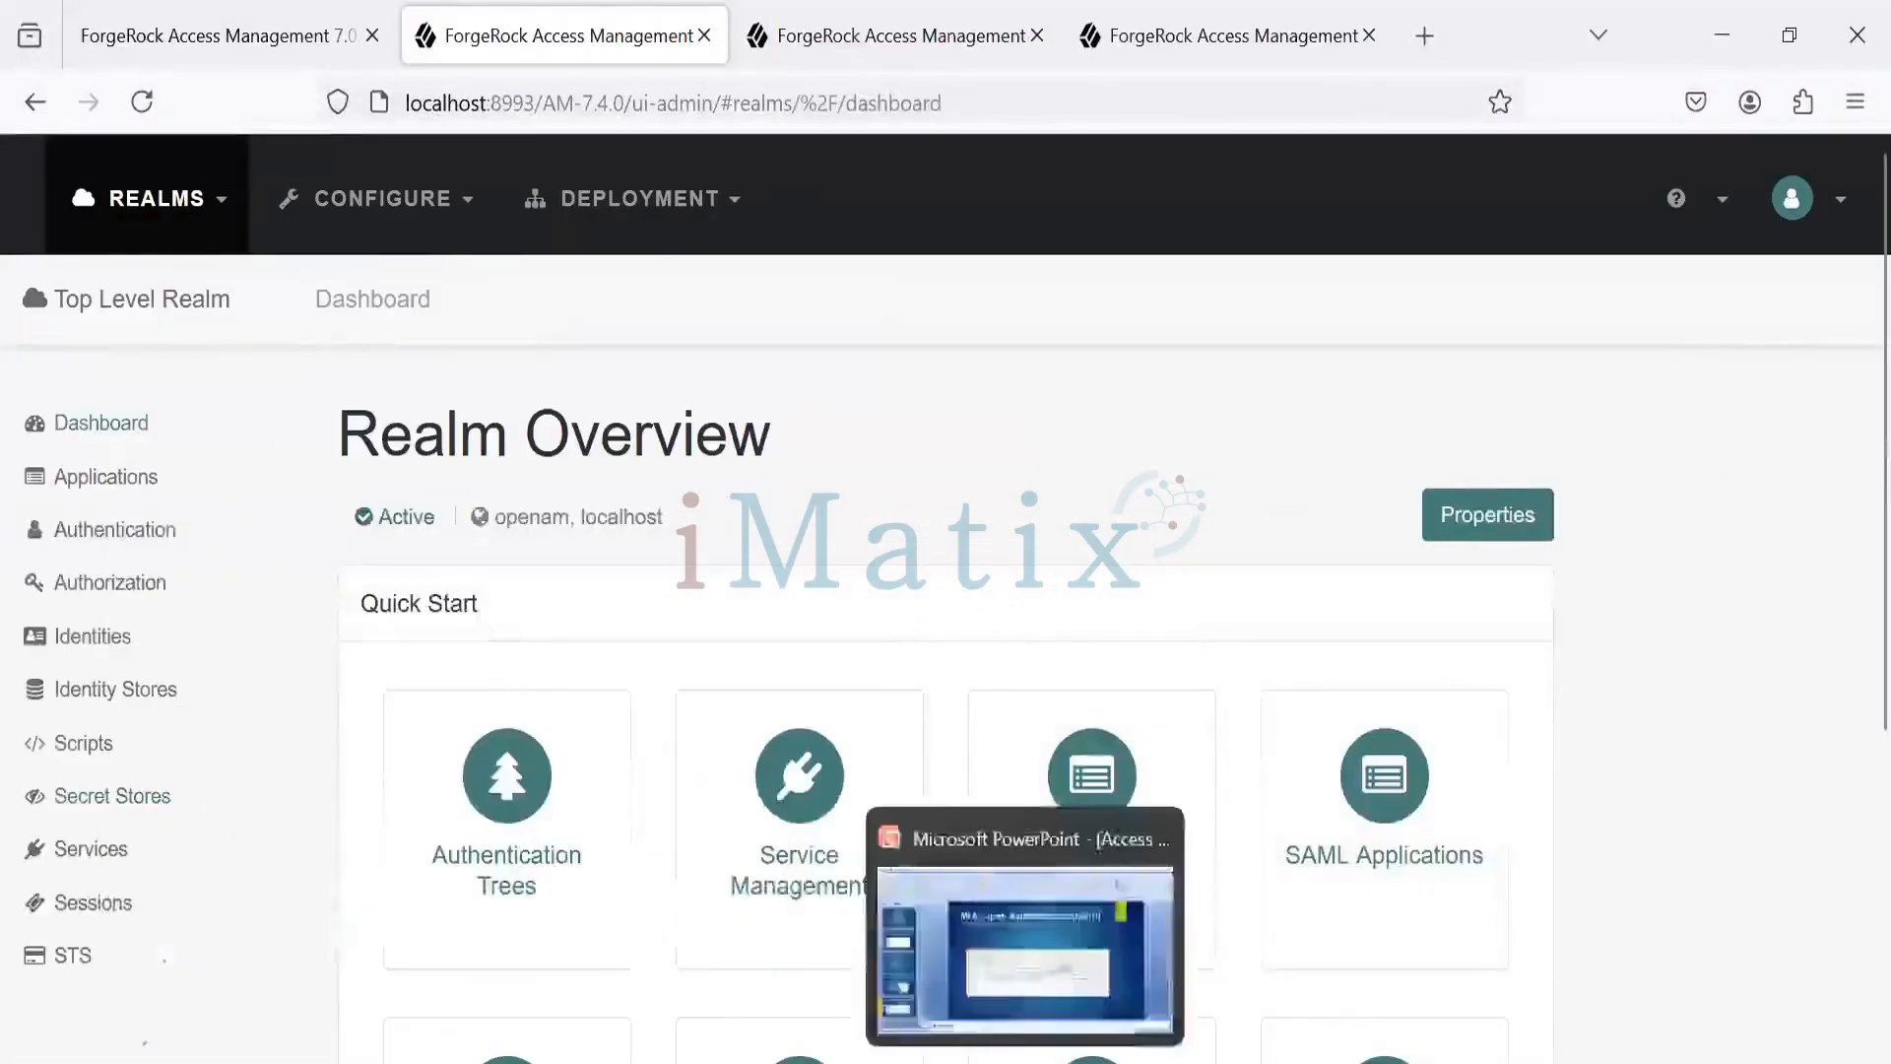
mouse_move(857, 1020)
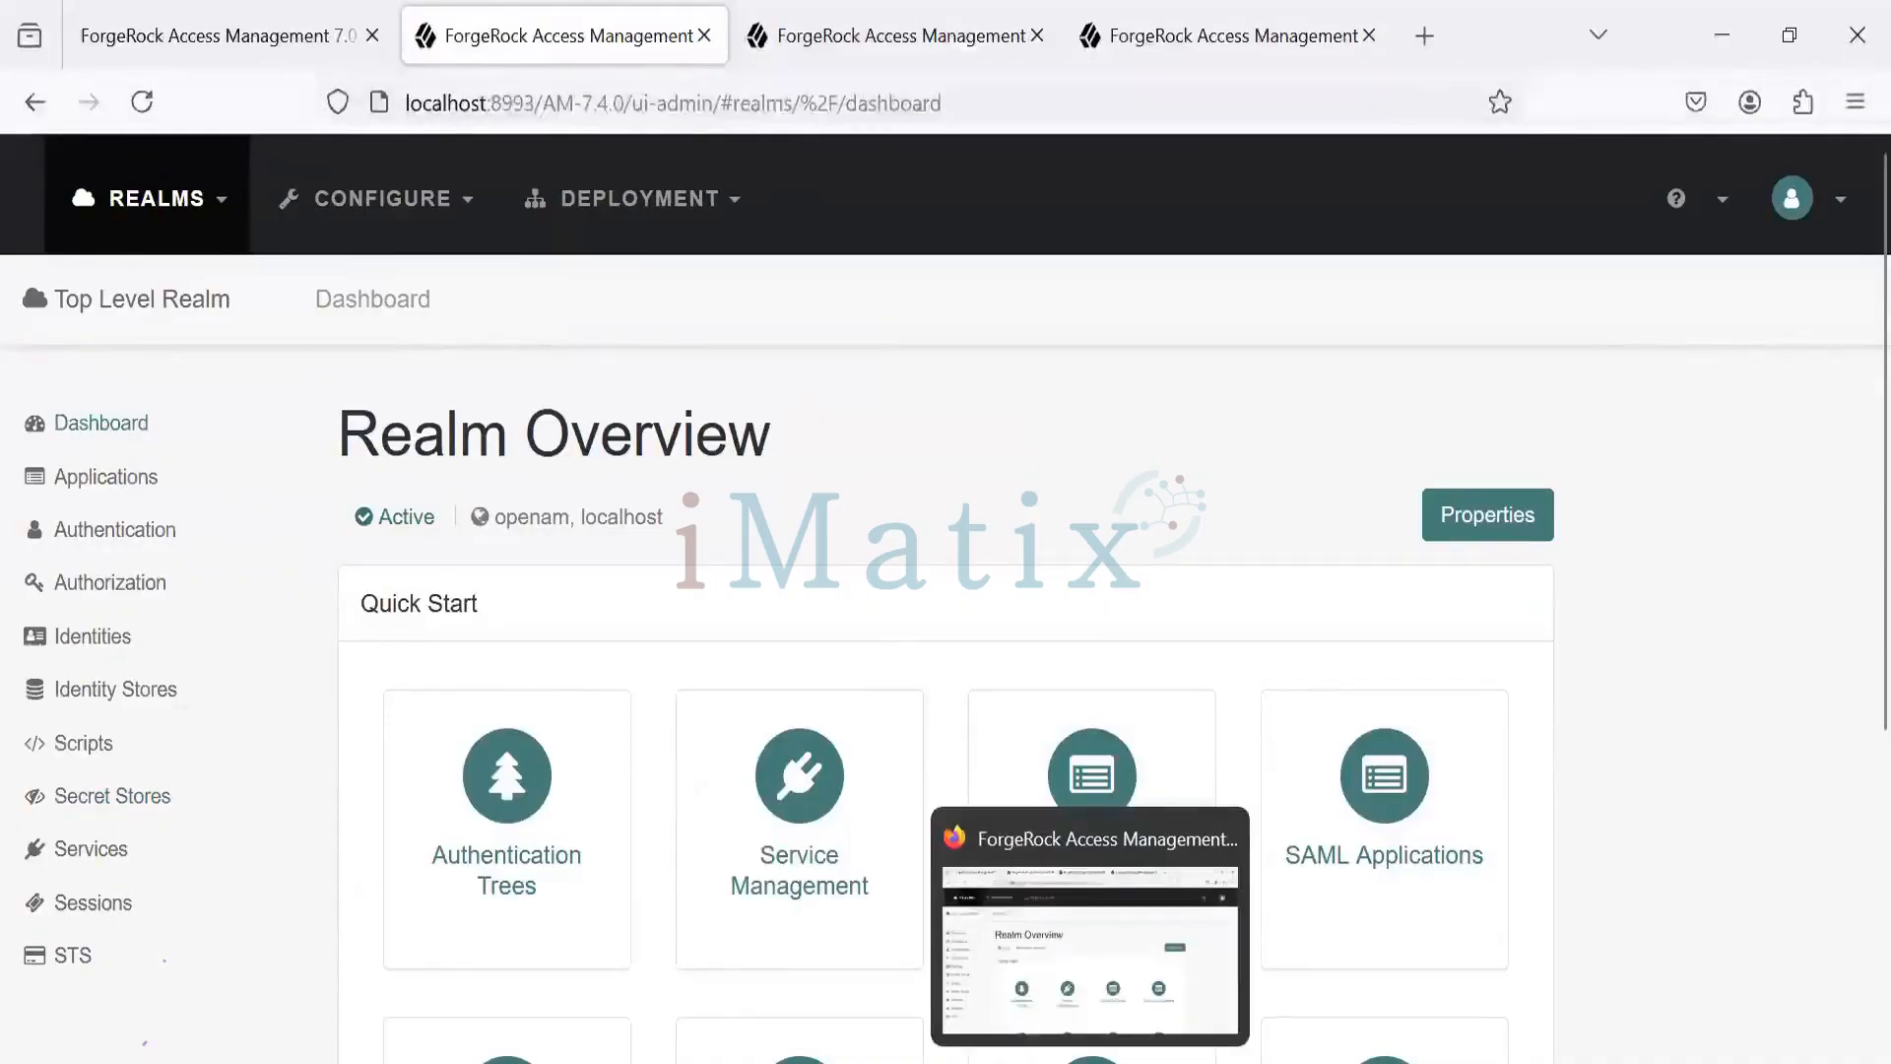
mouse_move(1156, 1059)
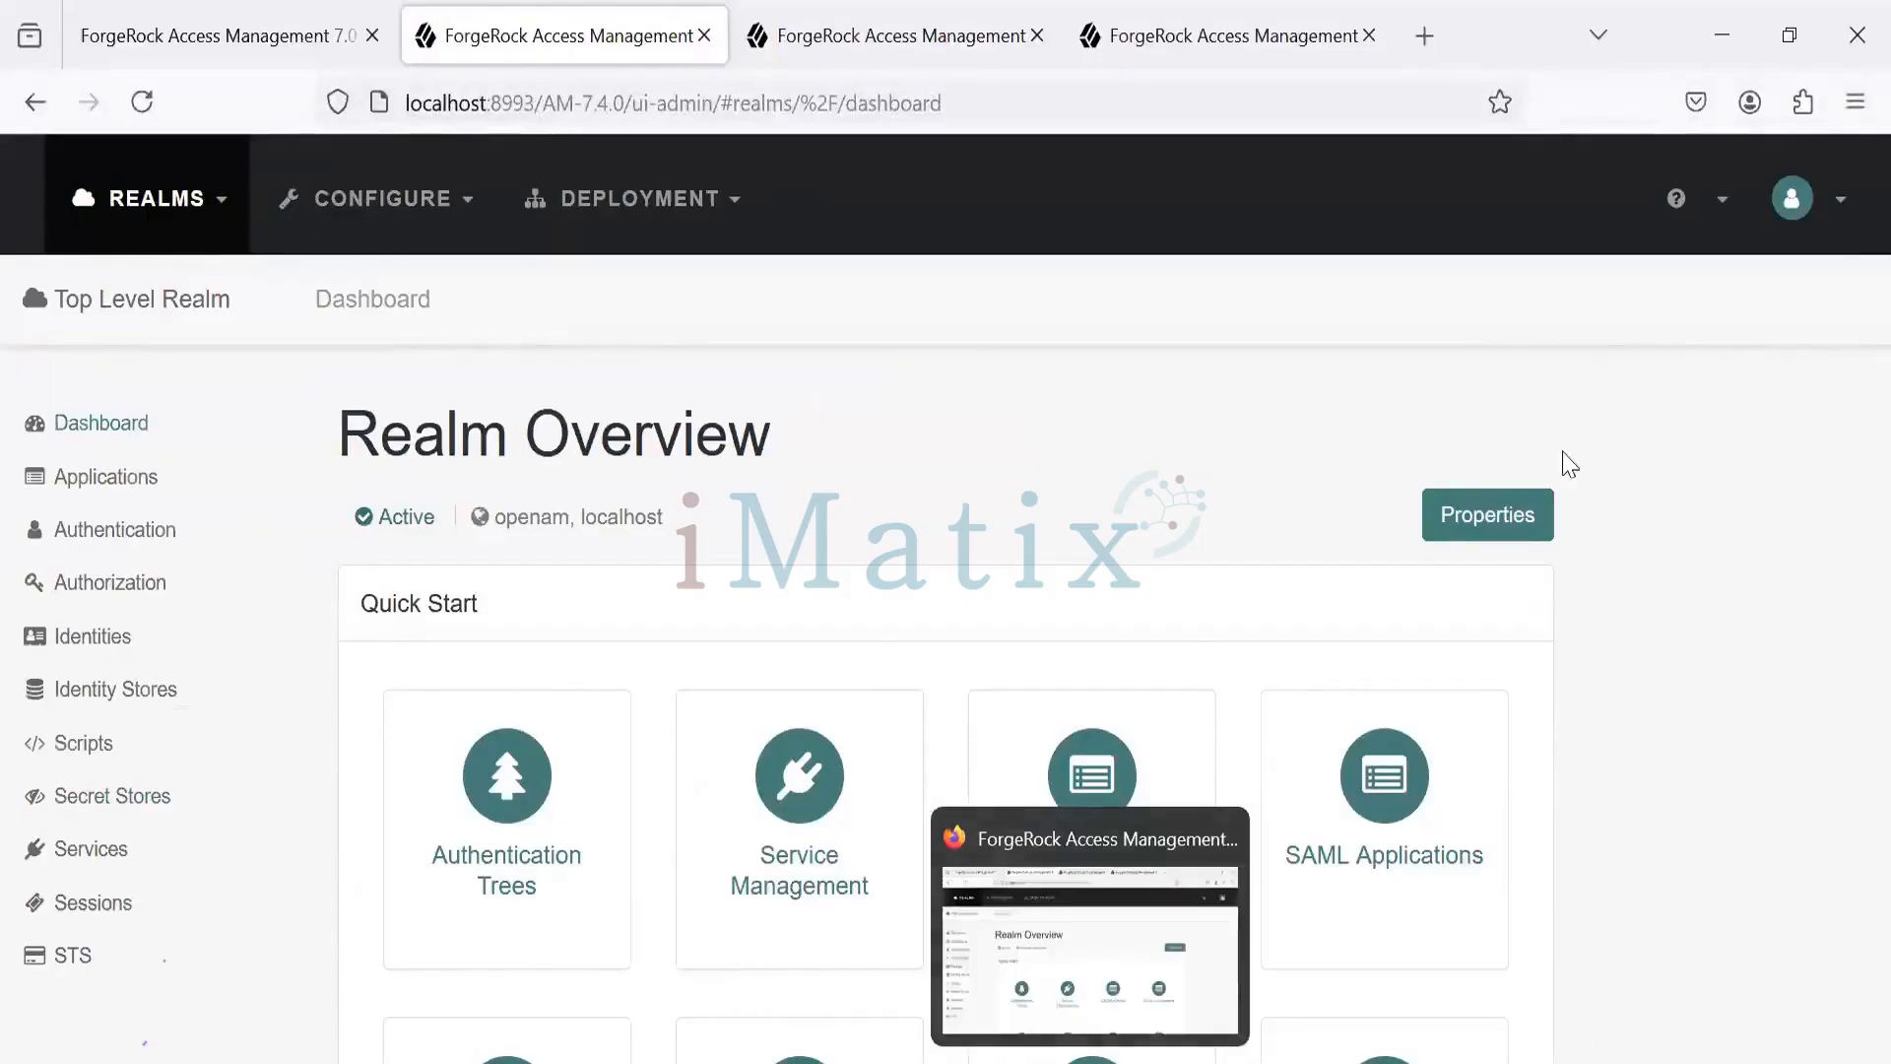
- Open a new private browsing window from the Firefox menu and clear a stray address-bar entry
left_click(1830, 224)
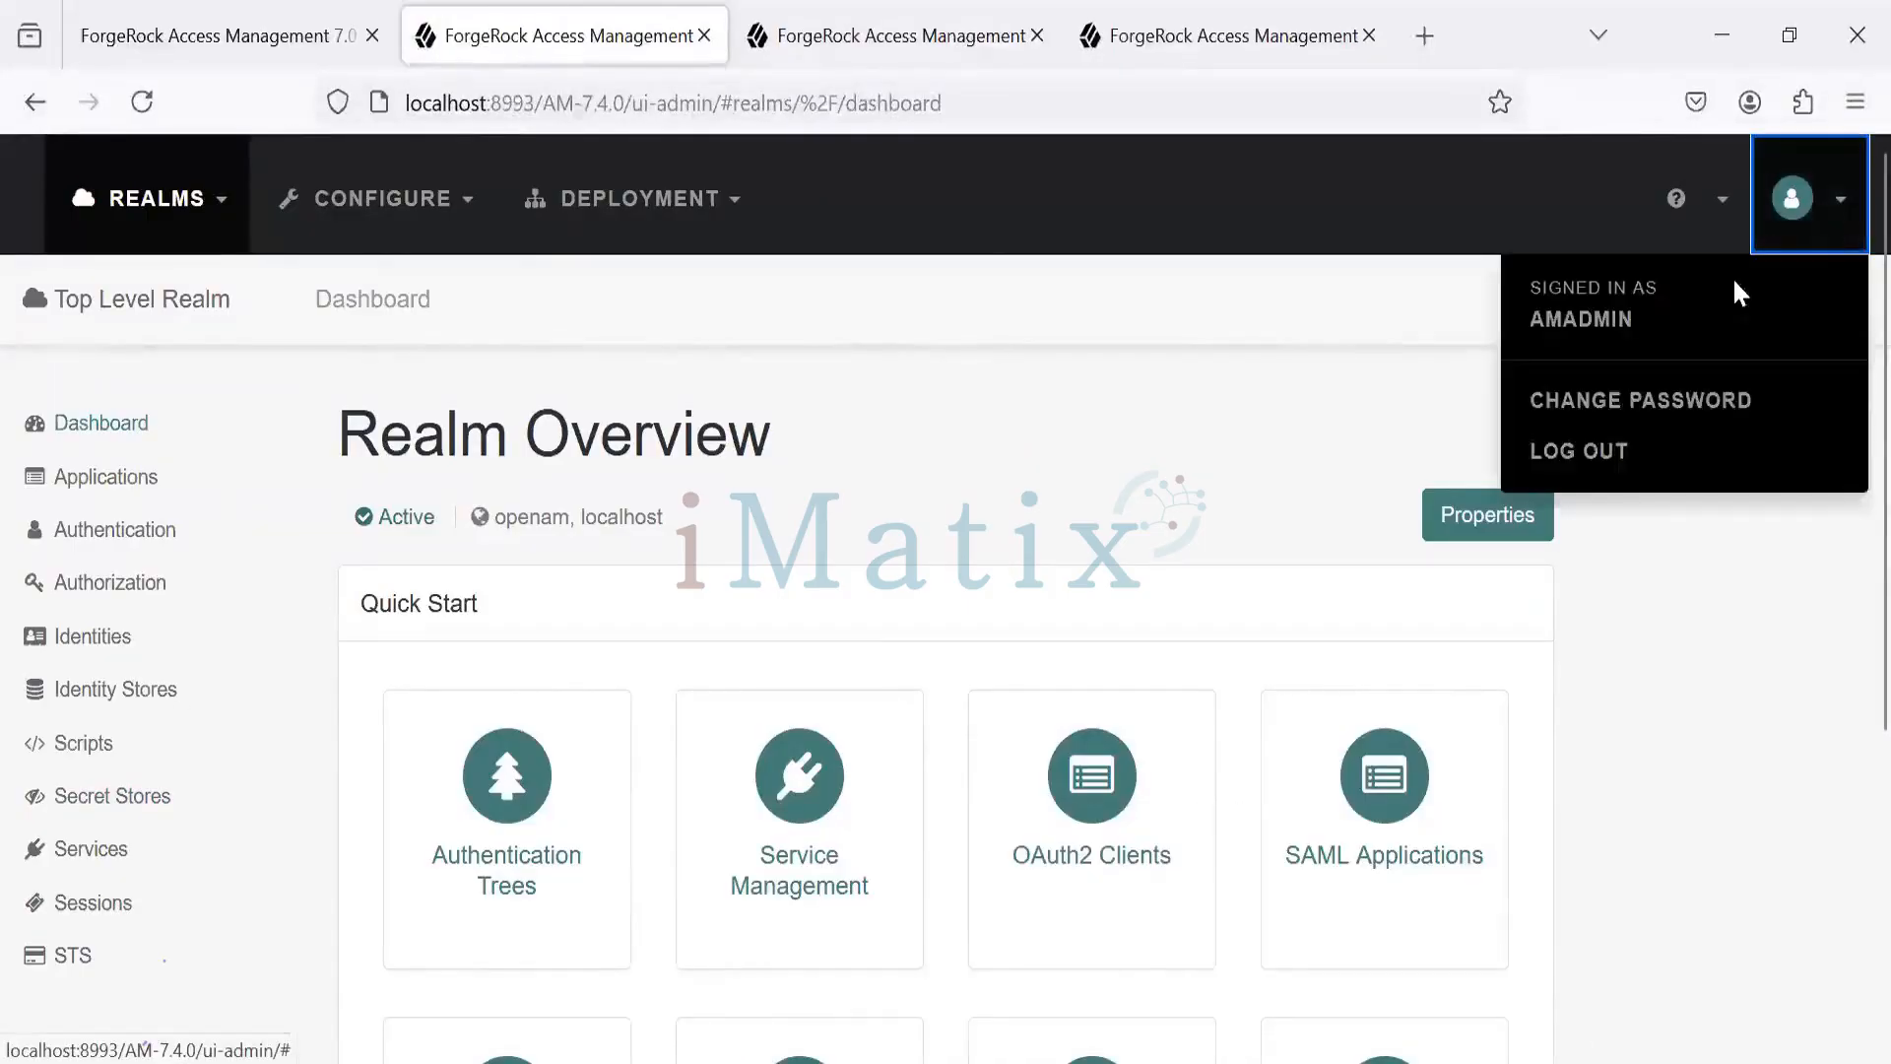
left_click(1855, 101)
left_click(1685, 324)
type("test1234")
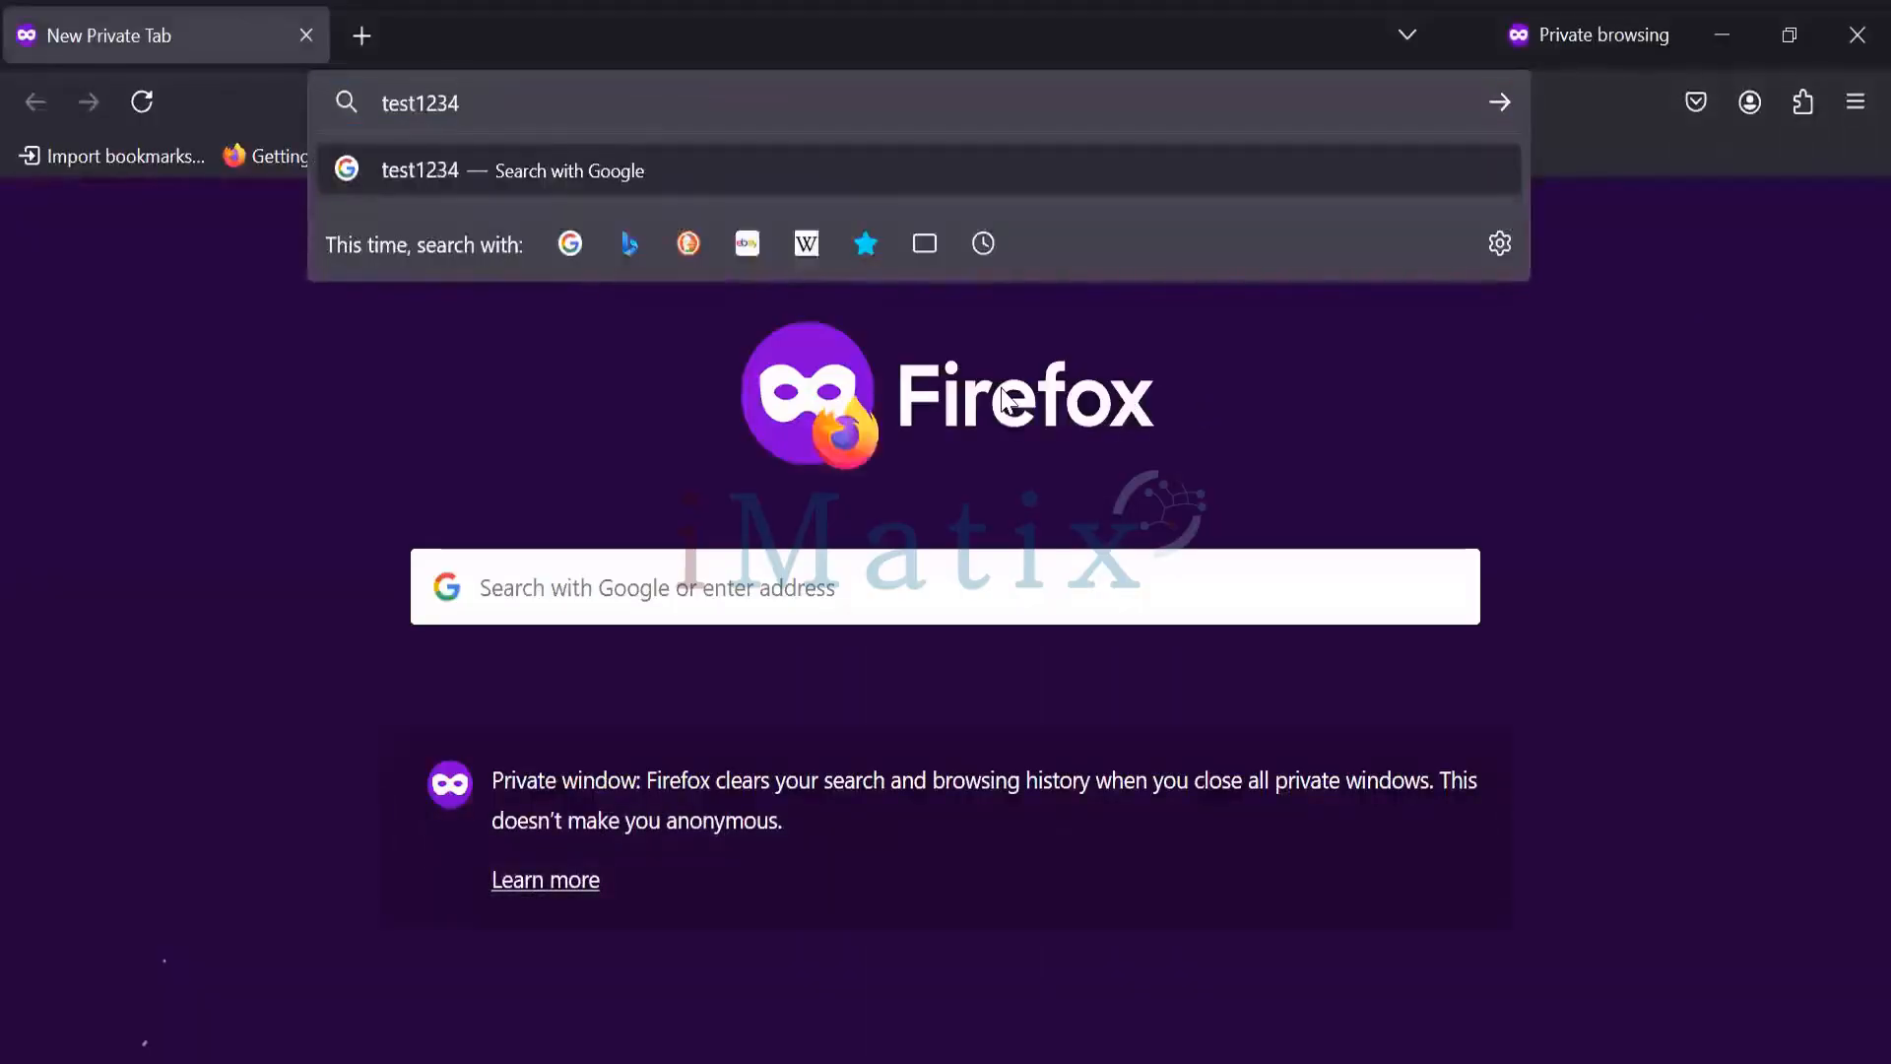
key("BackSpace")
key("BackSpace")
key("BackSpace")
key("BackSpace")
key("BackSpace")
key("BackSpace")
key("BackSpace")
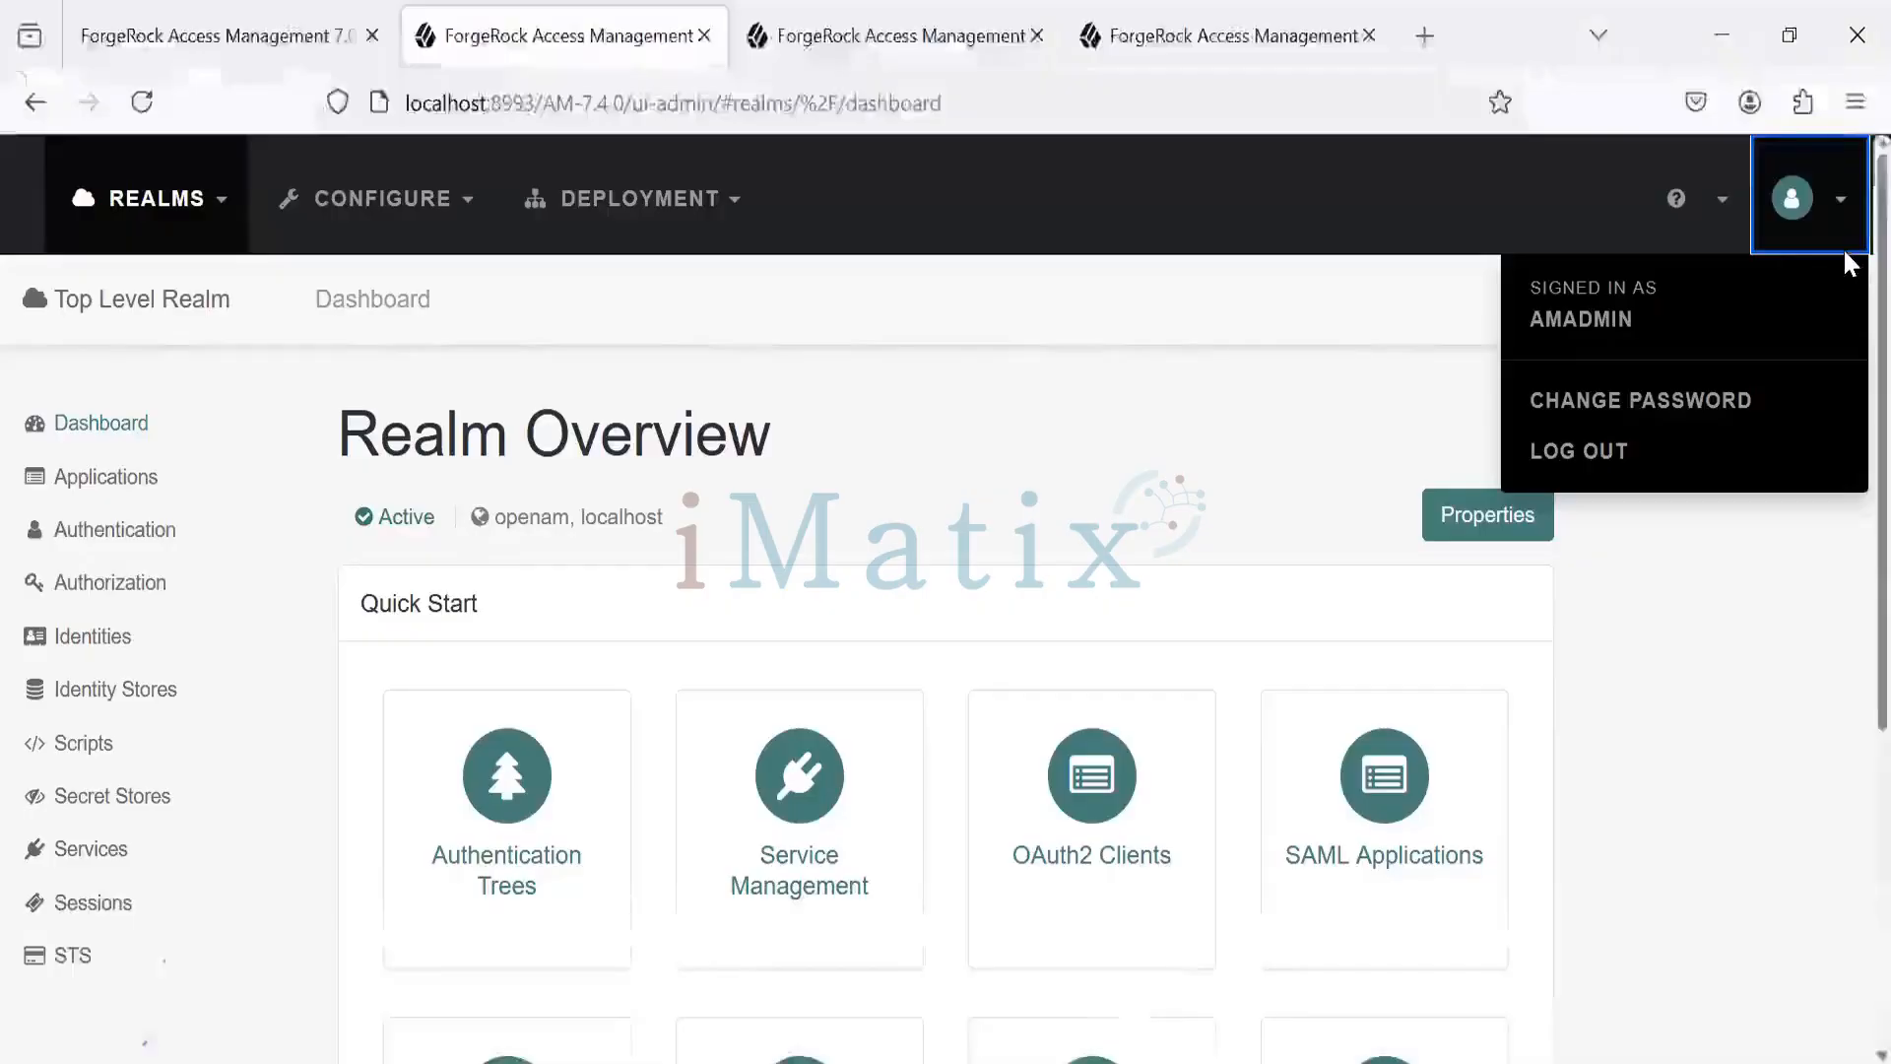
- Load the localhost AM login URL in a new private window, then return to the admin console
left_click(1854, 103)
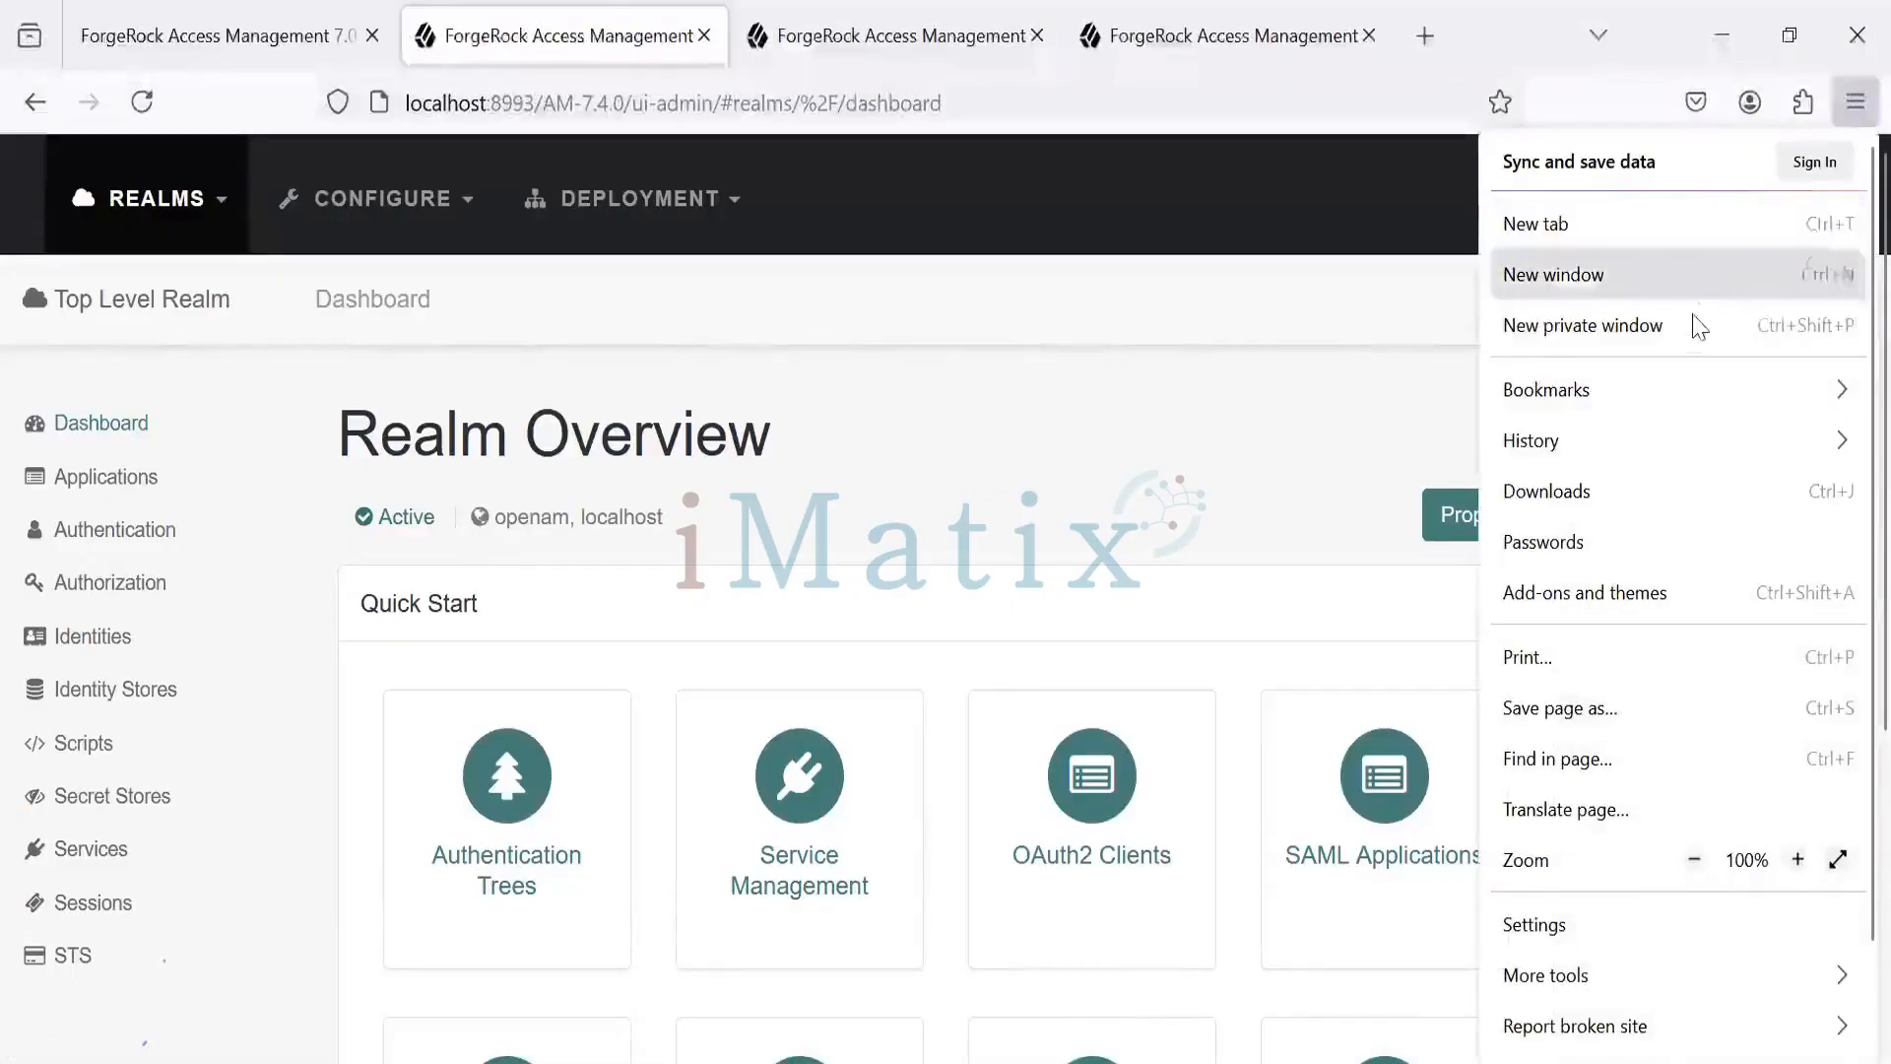
left_click(1690, 323)
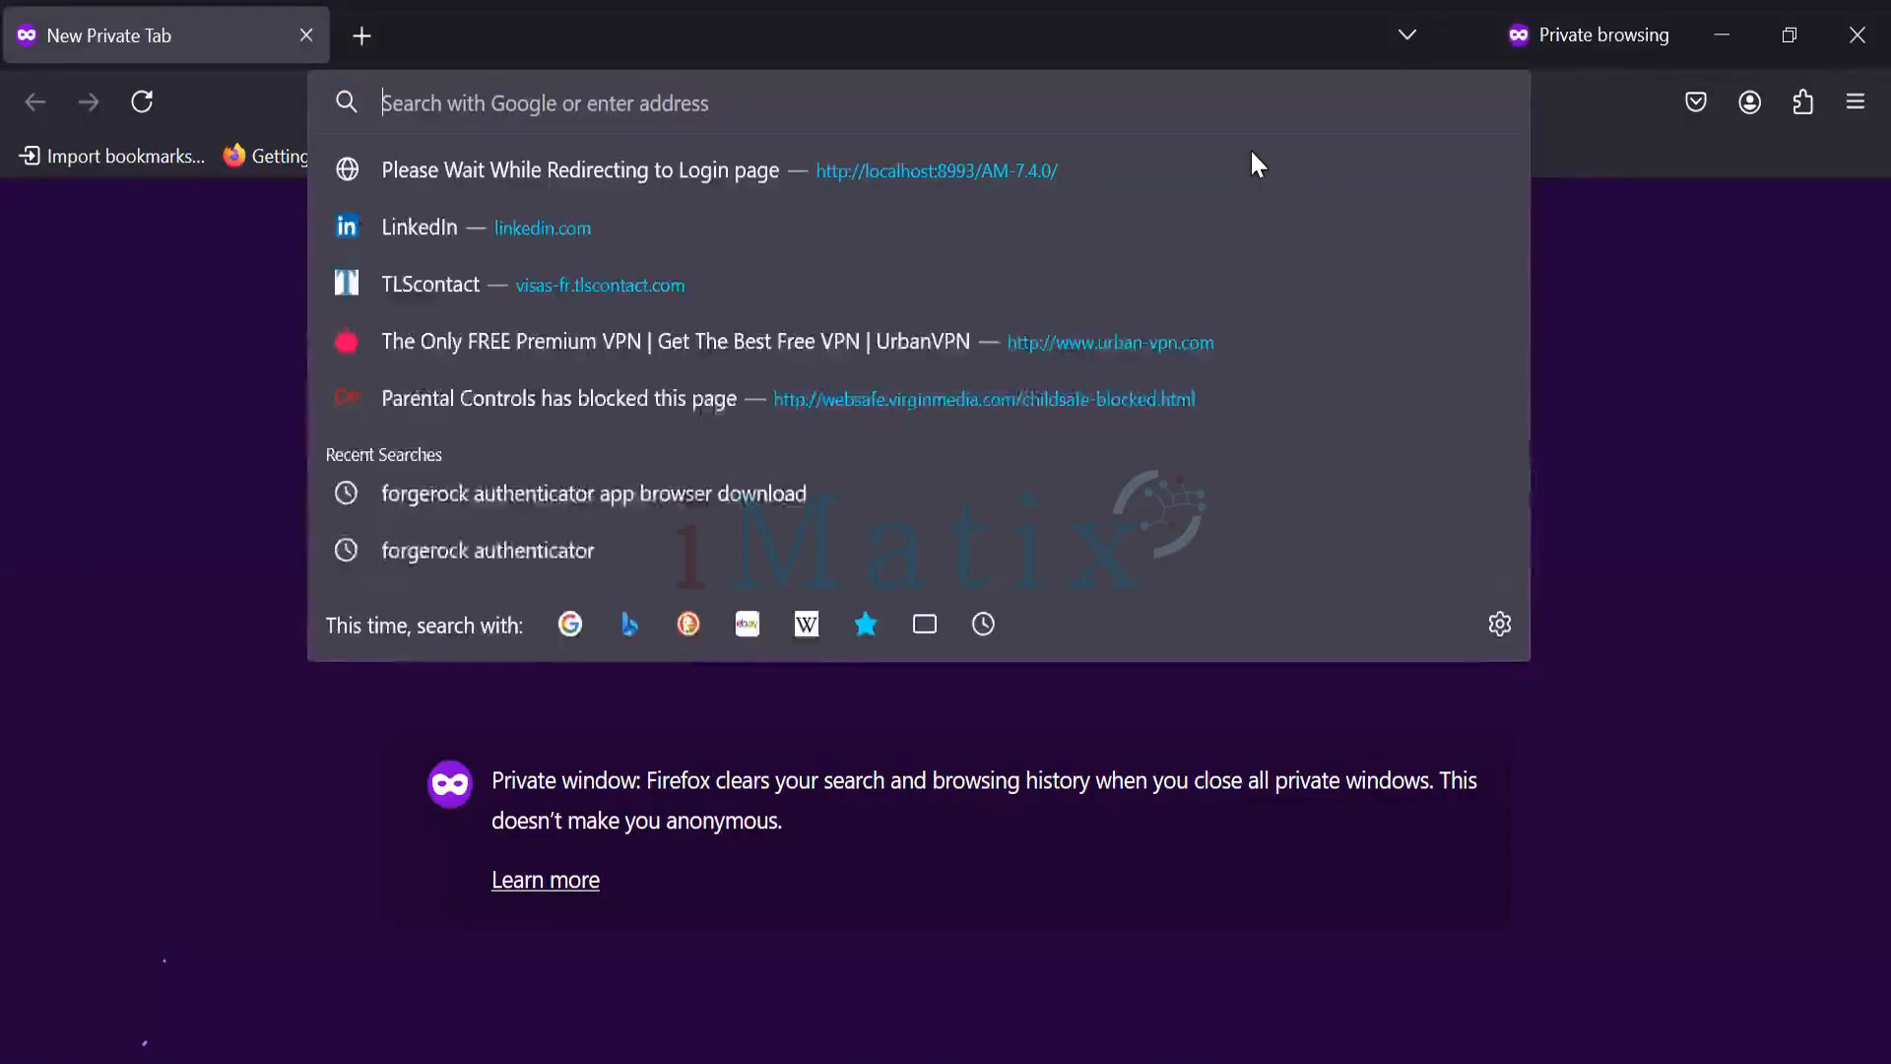
type("http://localhost:8993/AM-7.4.0/XUI/?realm=/&service=myAuthTree#login")
key("Return")
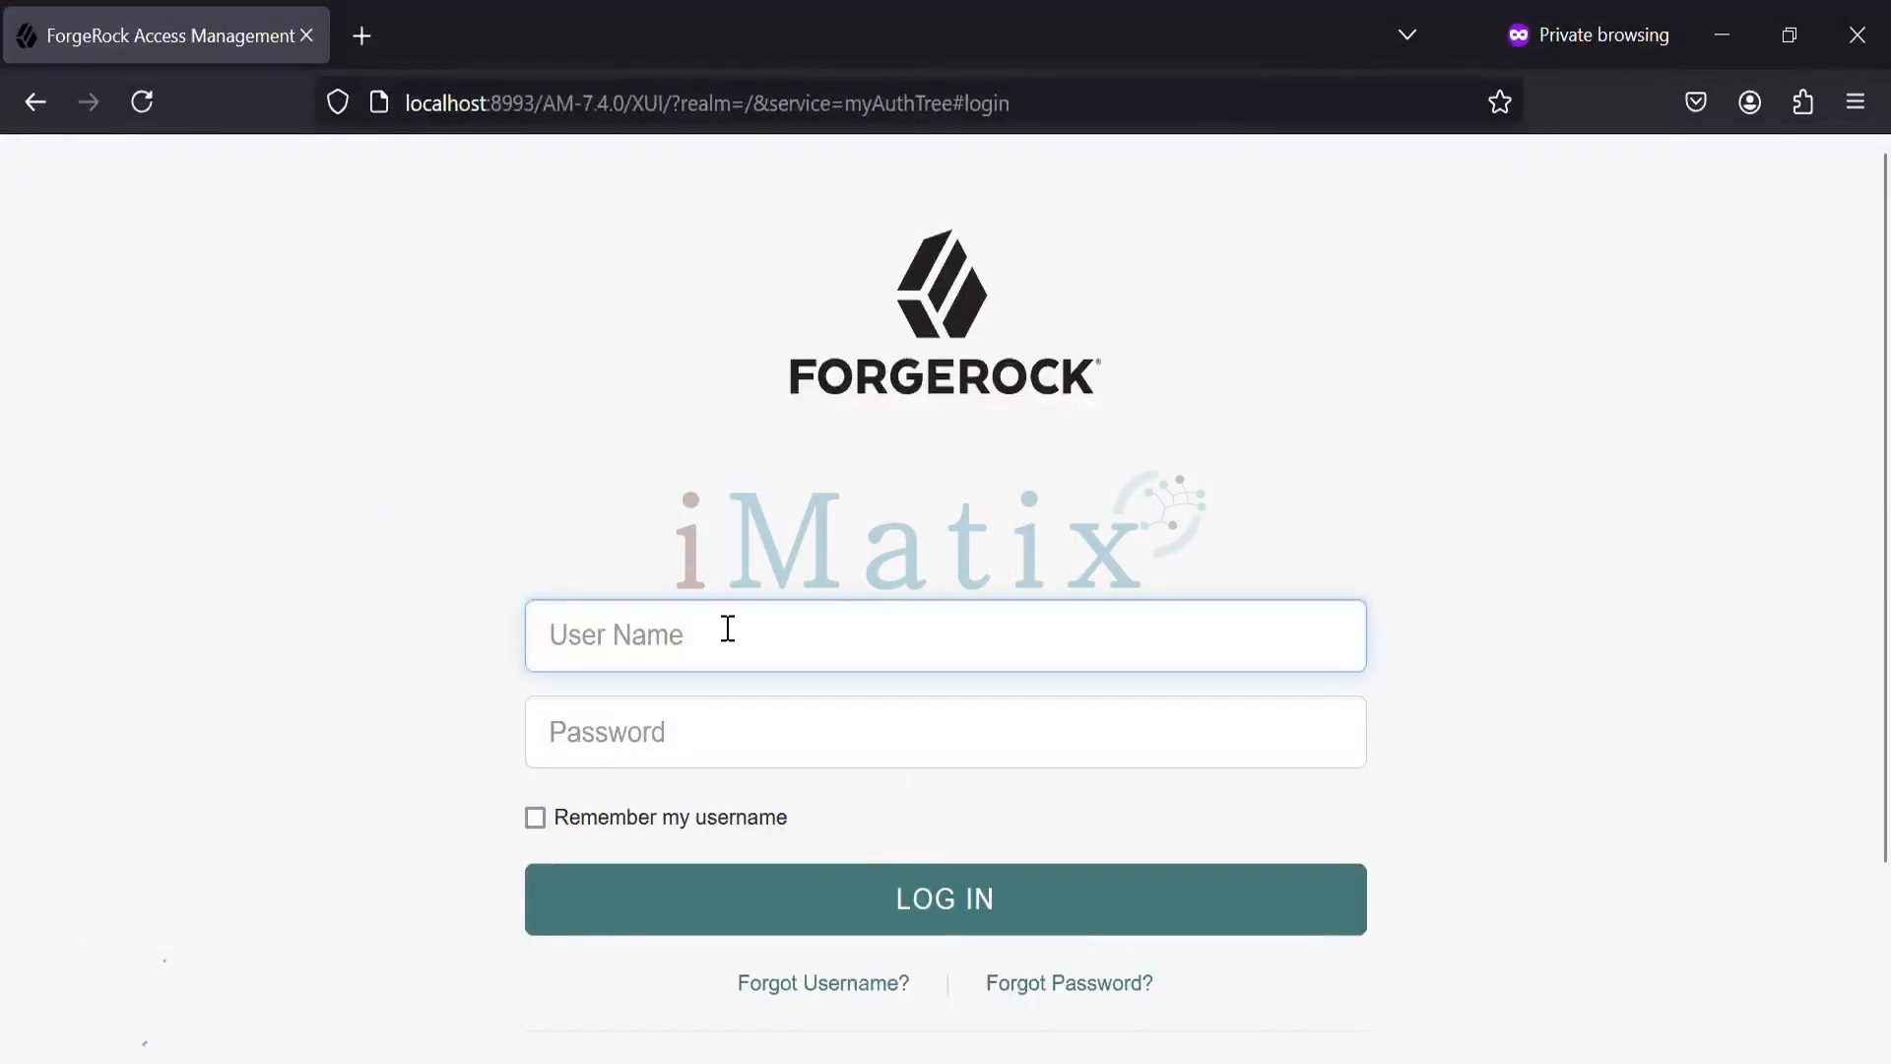
mouse_move(896, 1059)
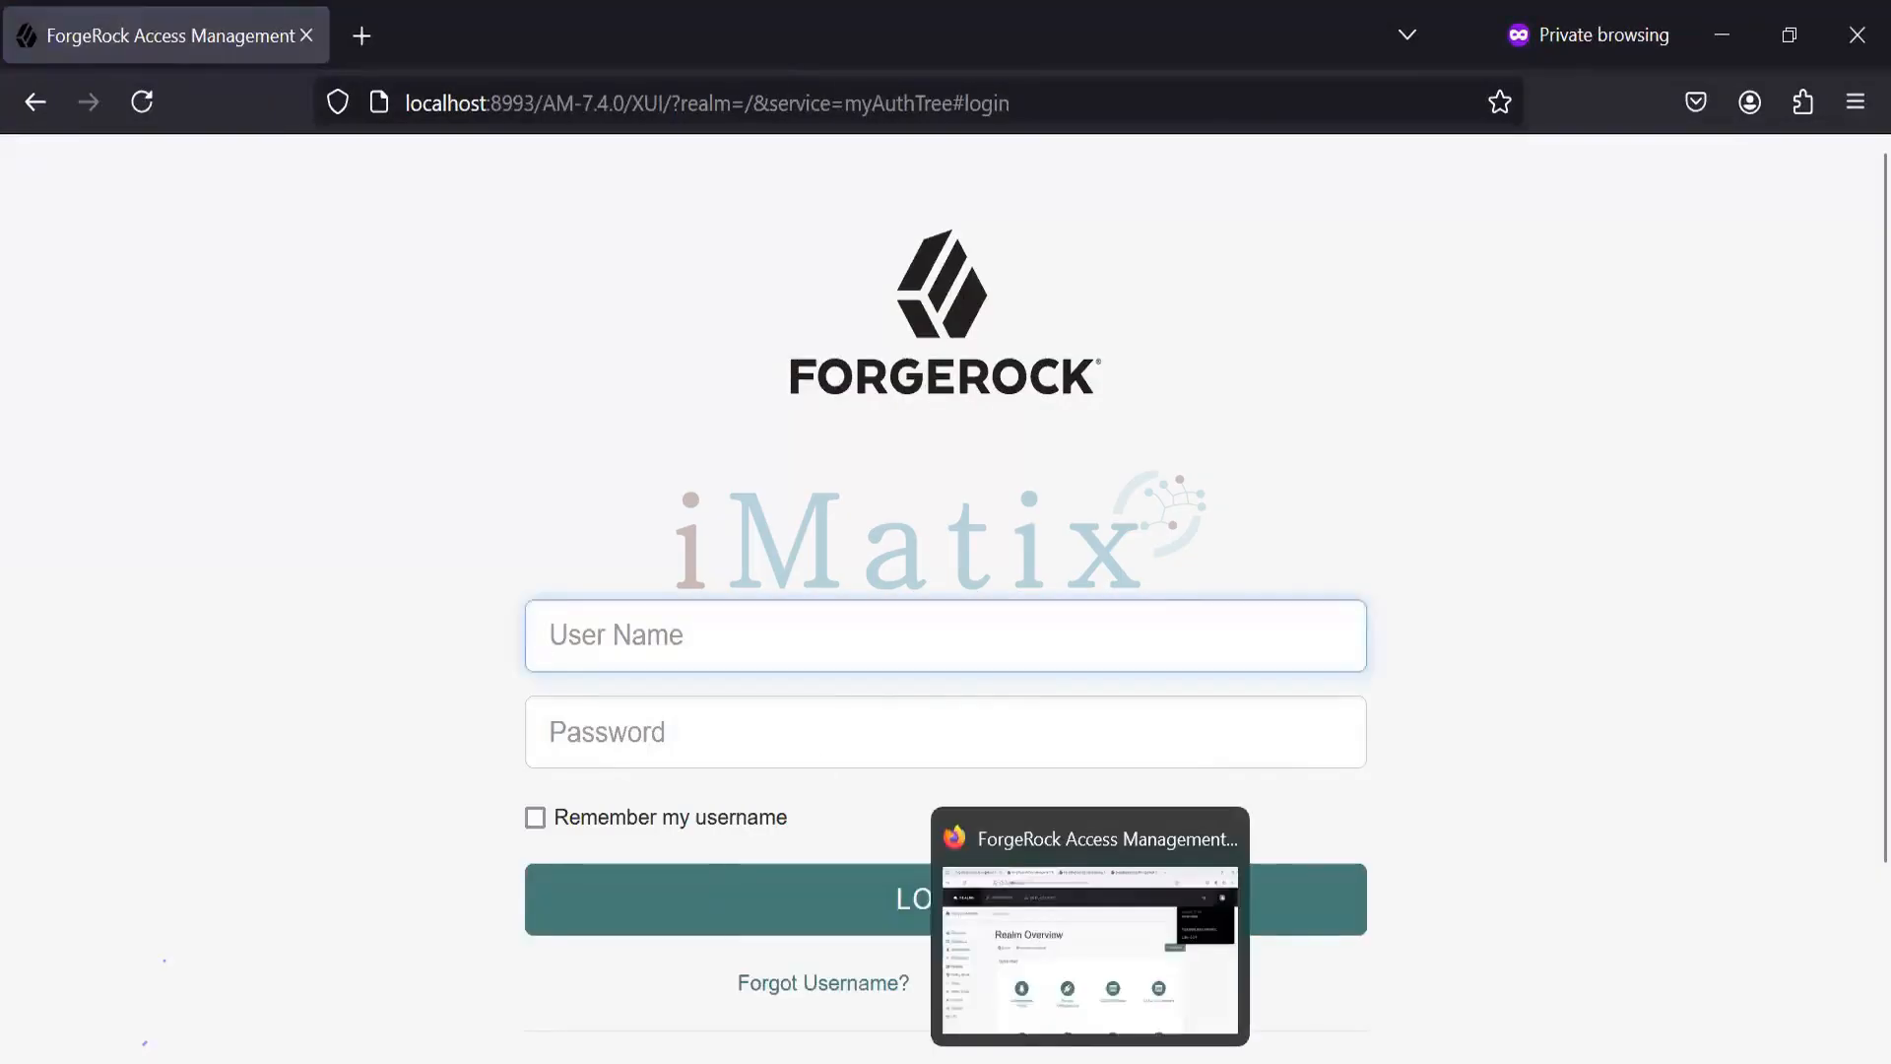
left_click(1053, 999)
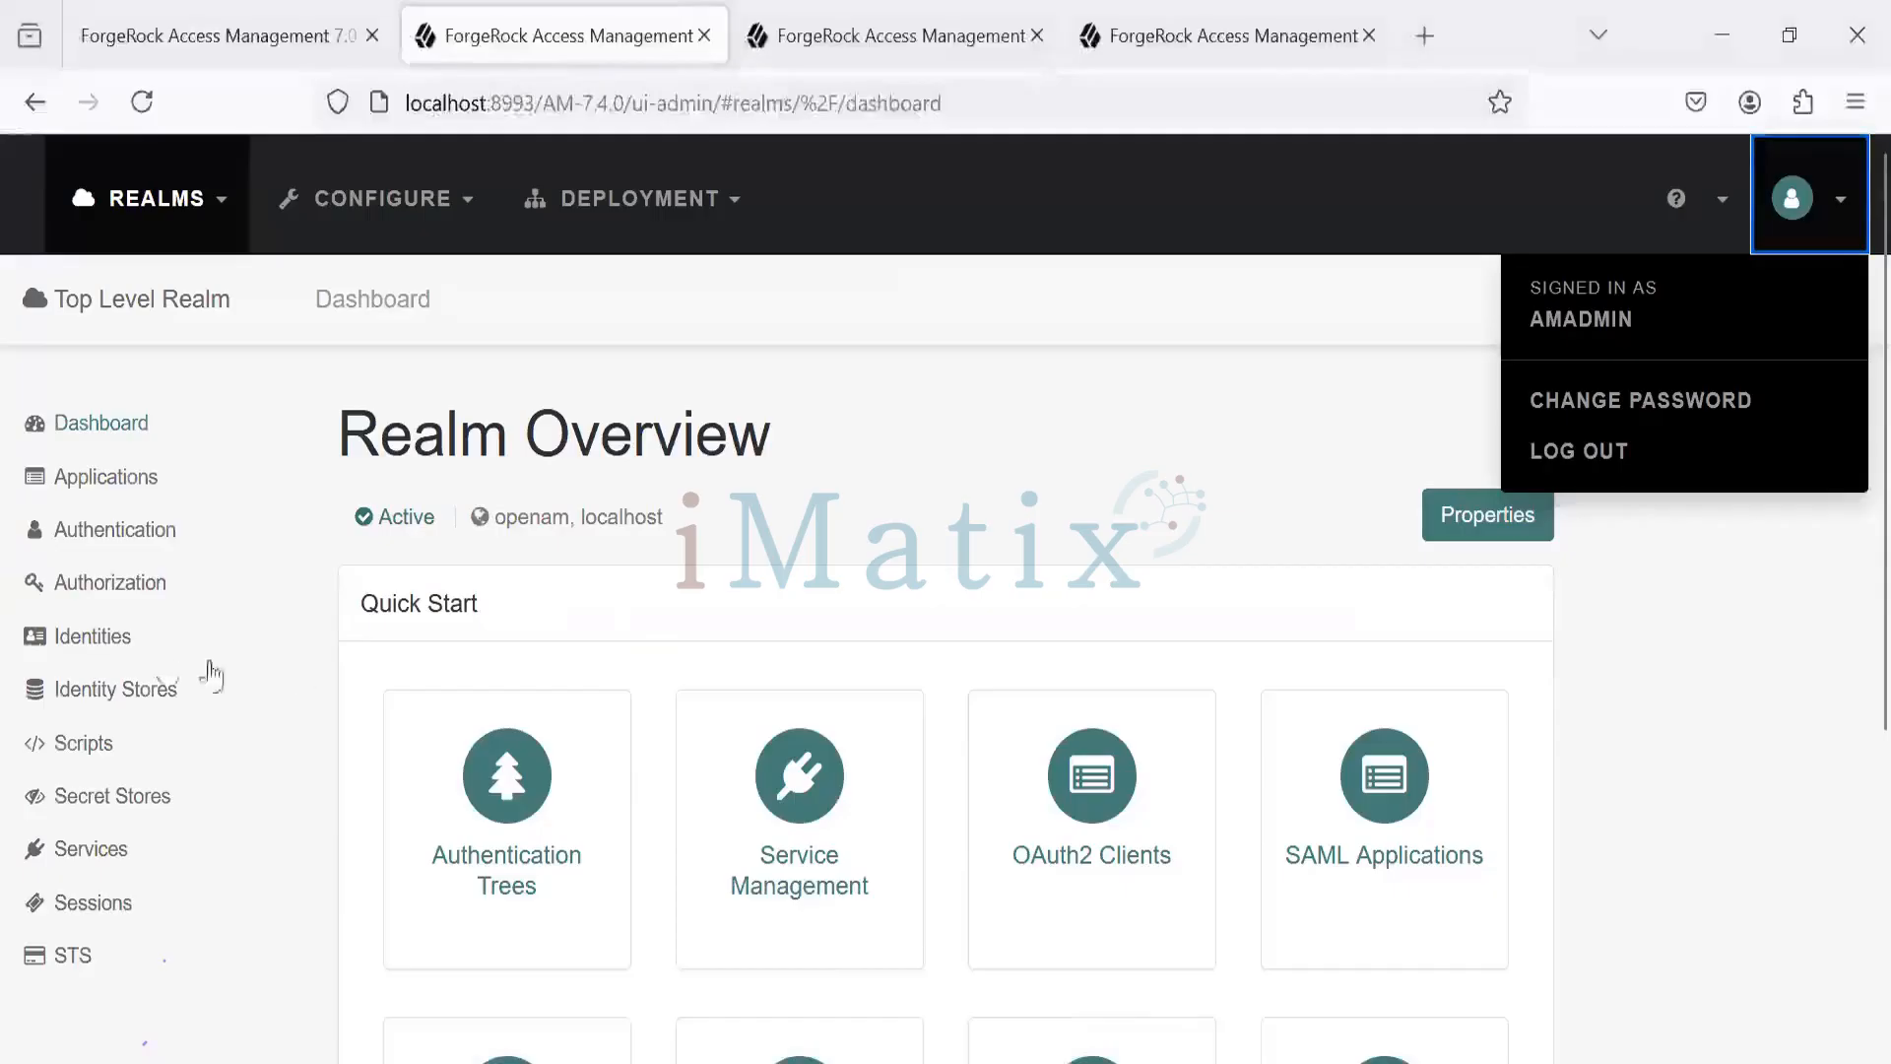
left_click(104, 638)
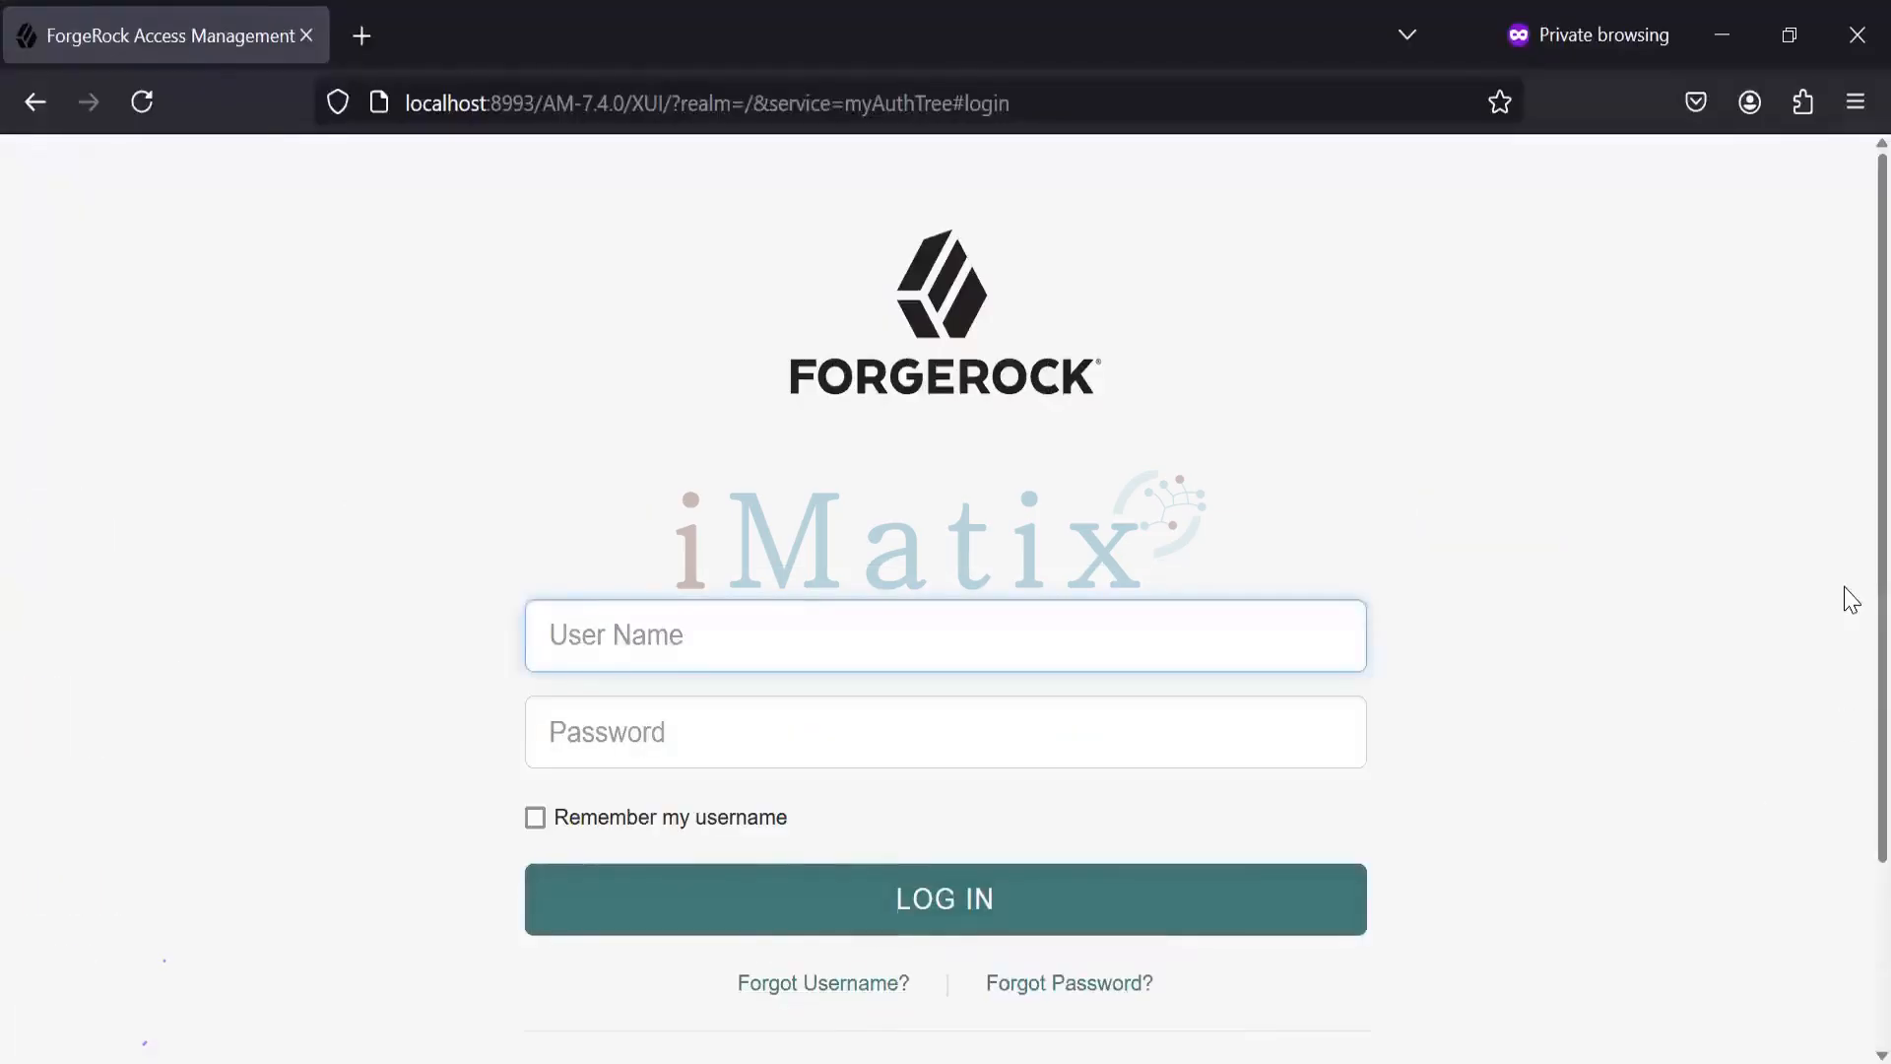
scroll(1845, 870, "down", 3)
- Start a new registration and enter username 'testuser', first and last name 'test', and an e-mail address
left_click(975, 871)
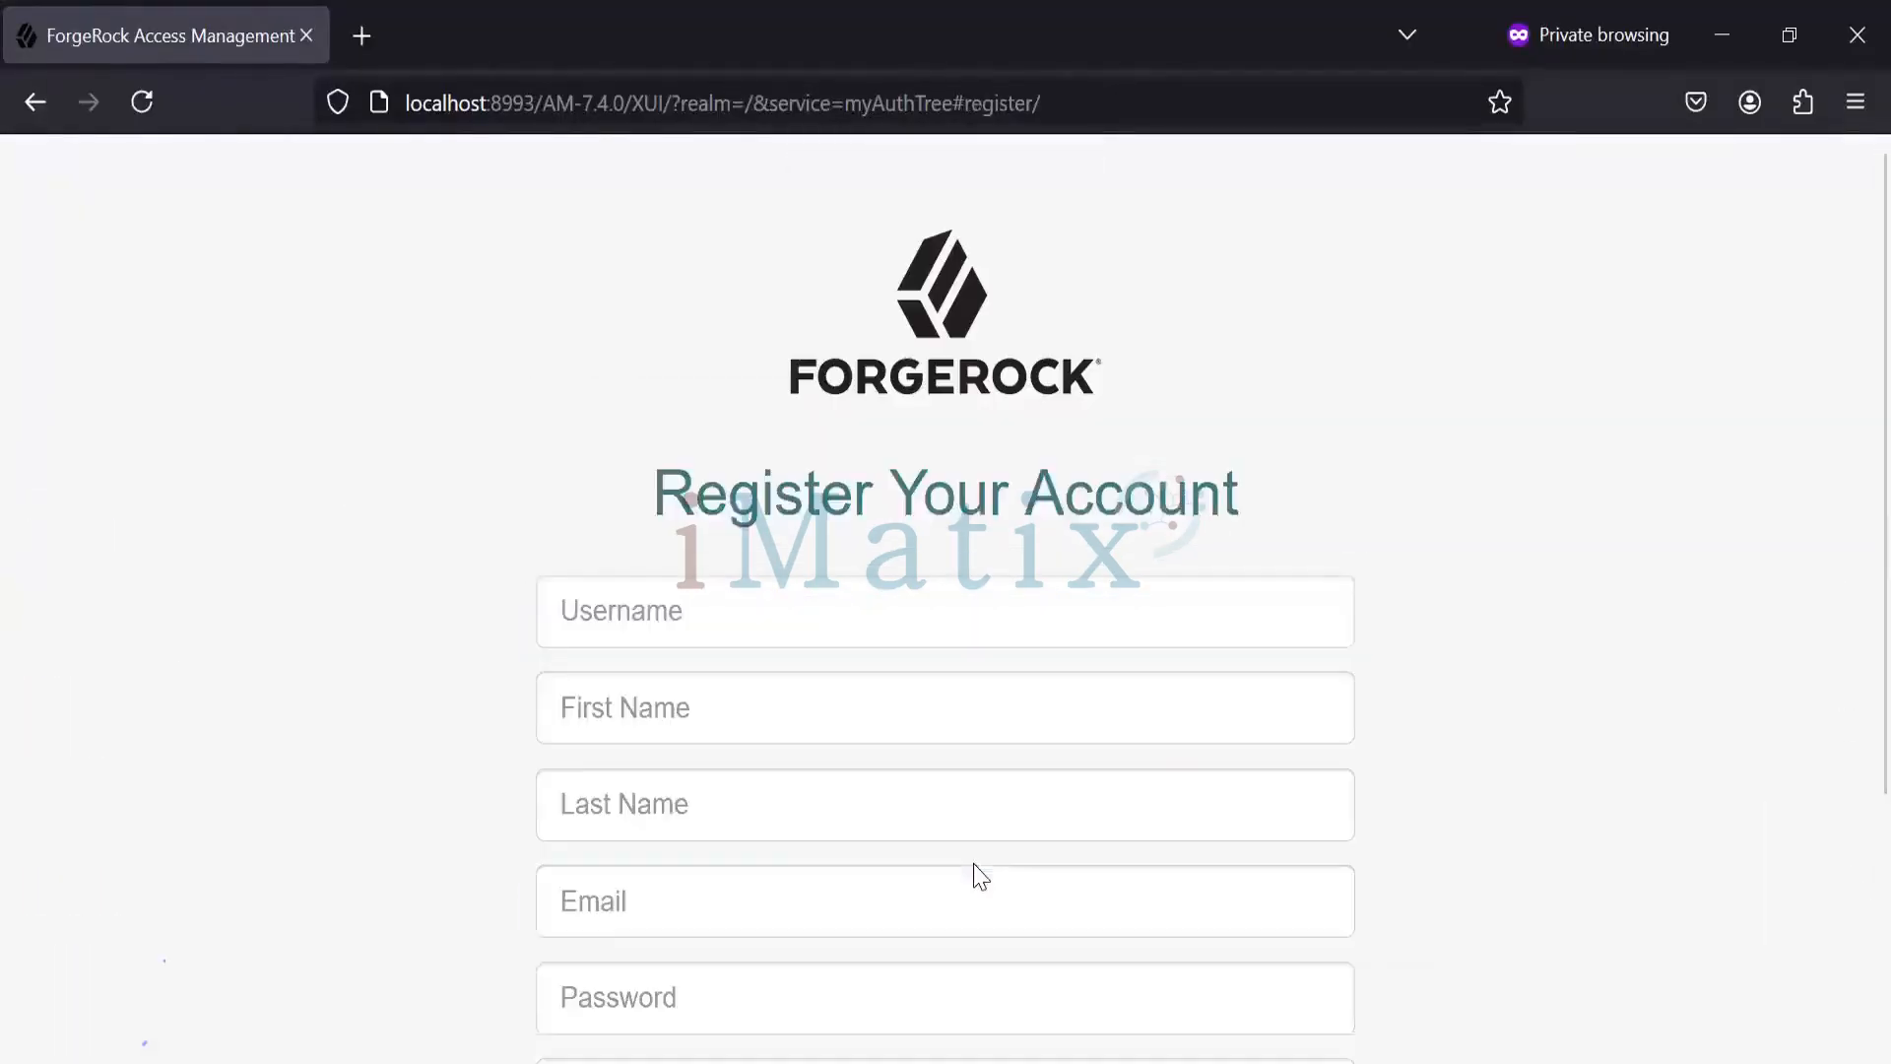
left_click(648, 615)
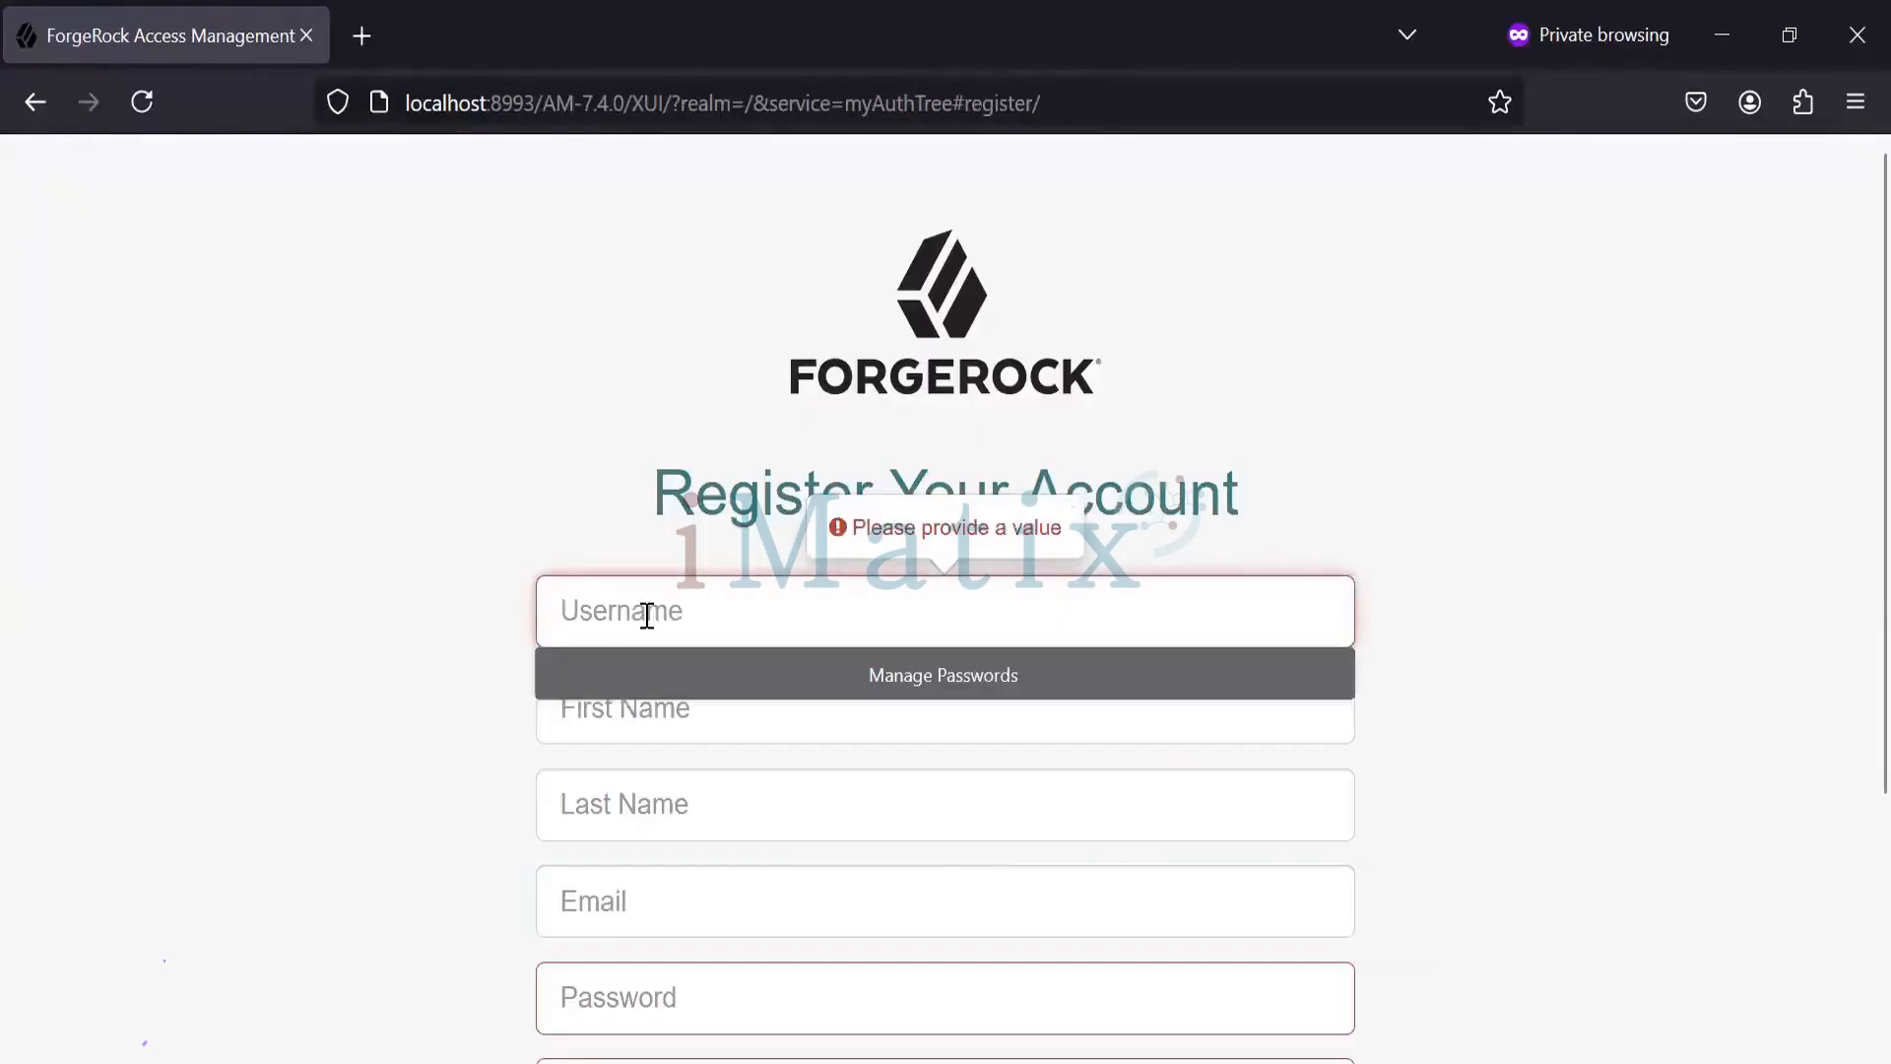
type("testuser")
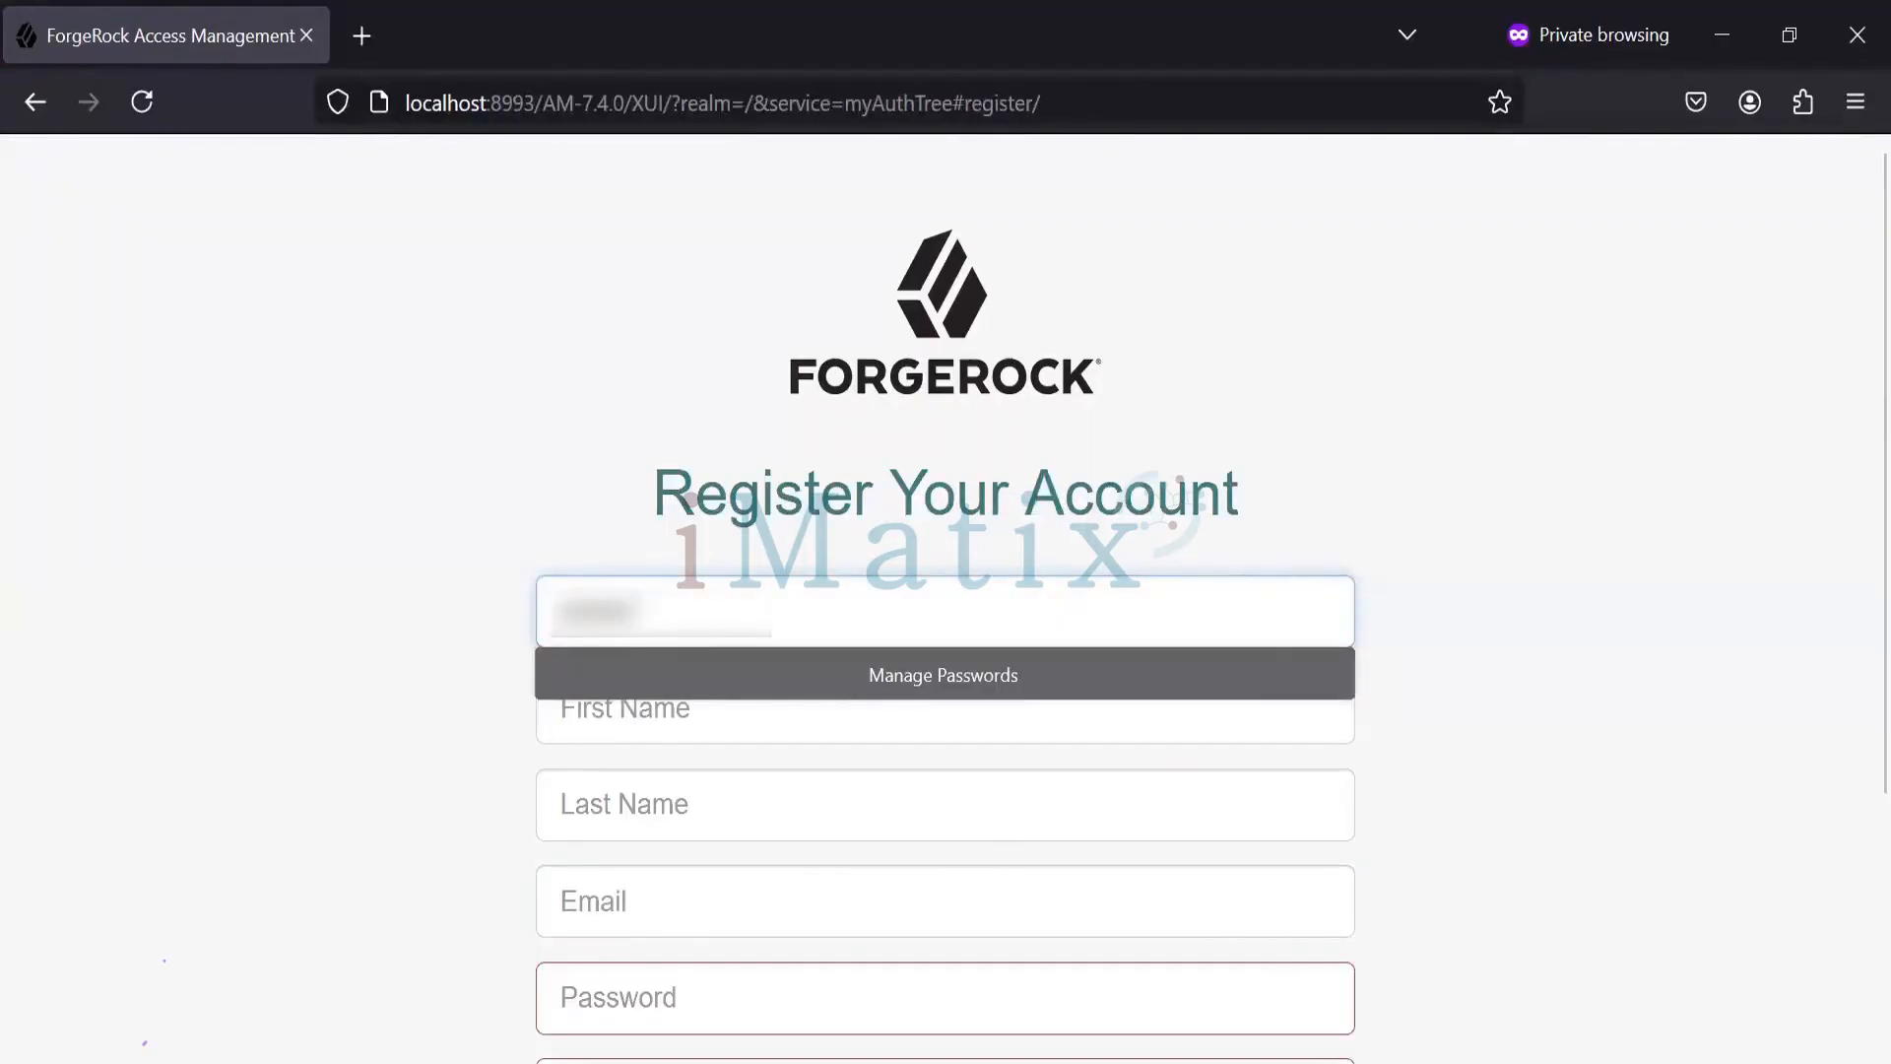
key("Tab")
type("test")
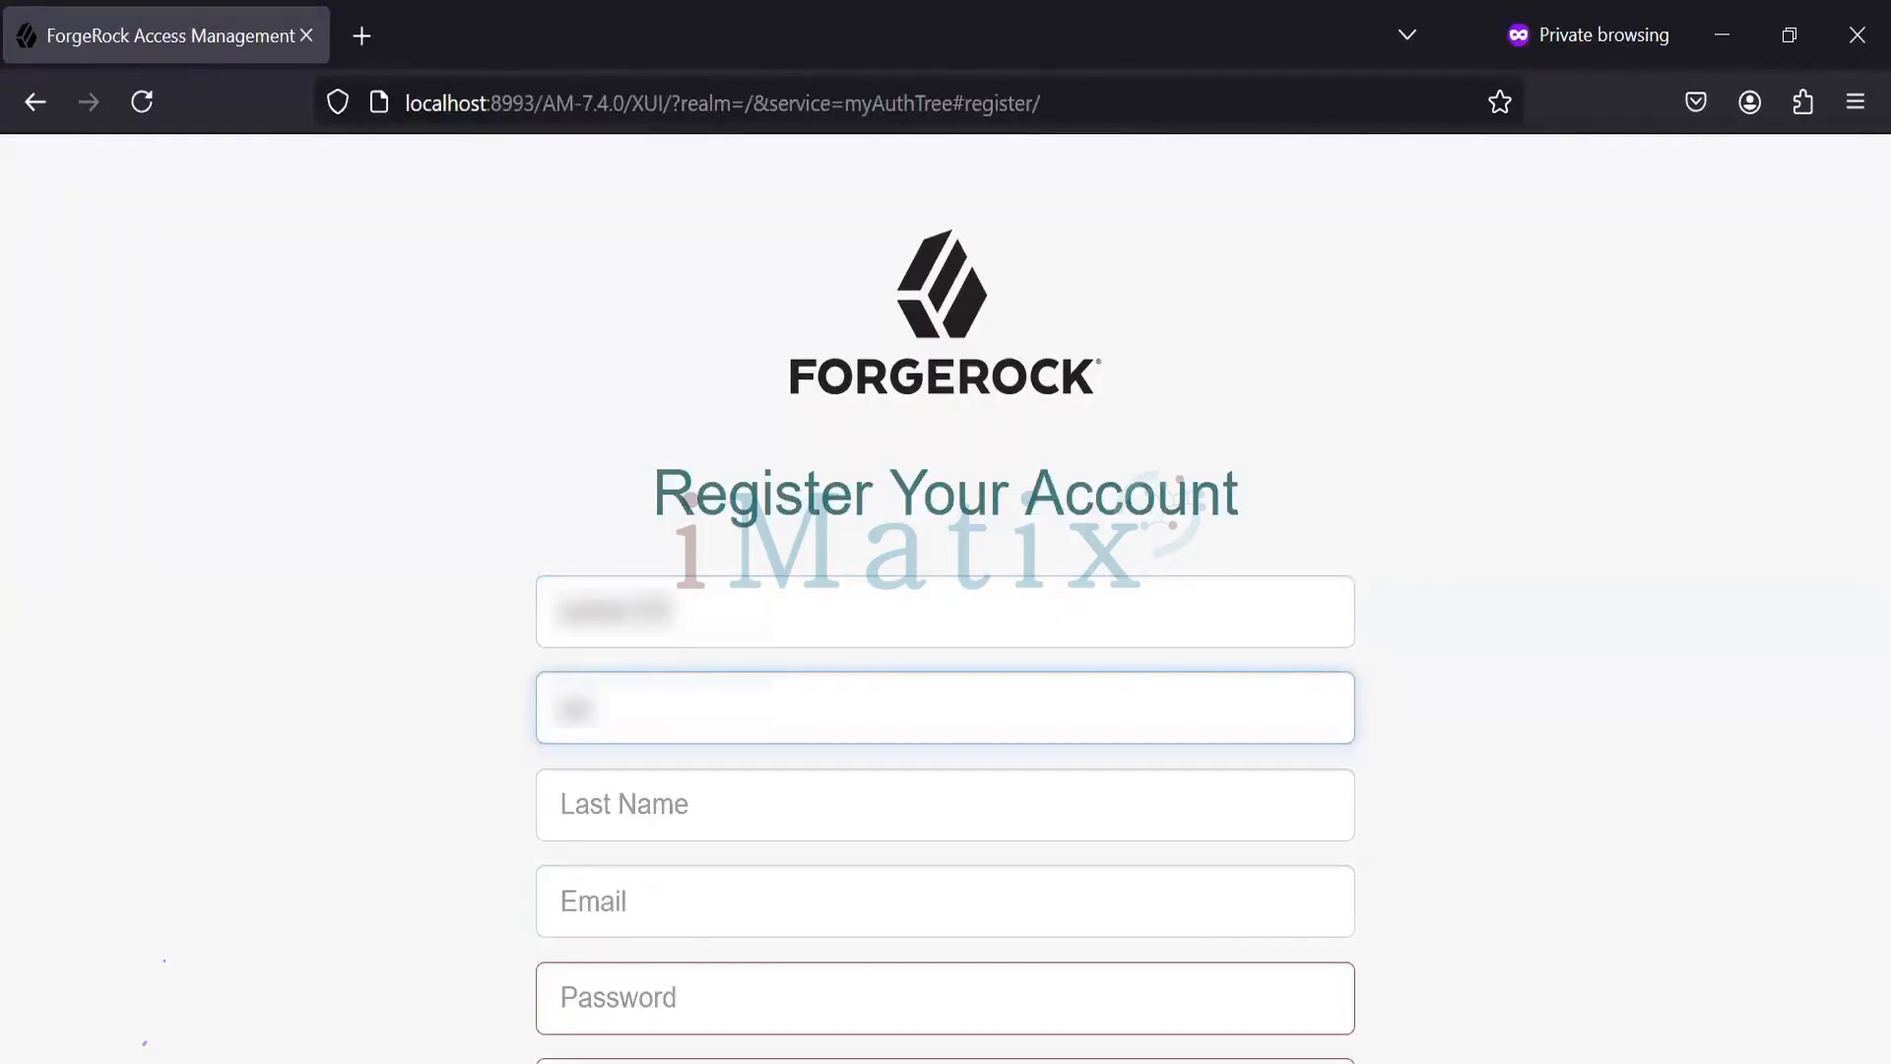
key("Tab")
type("test")
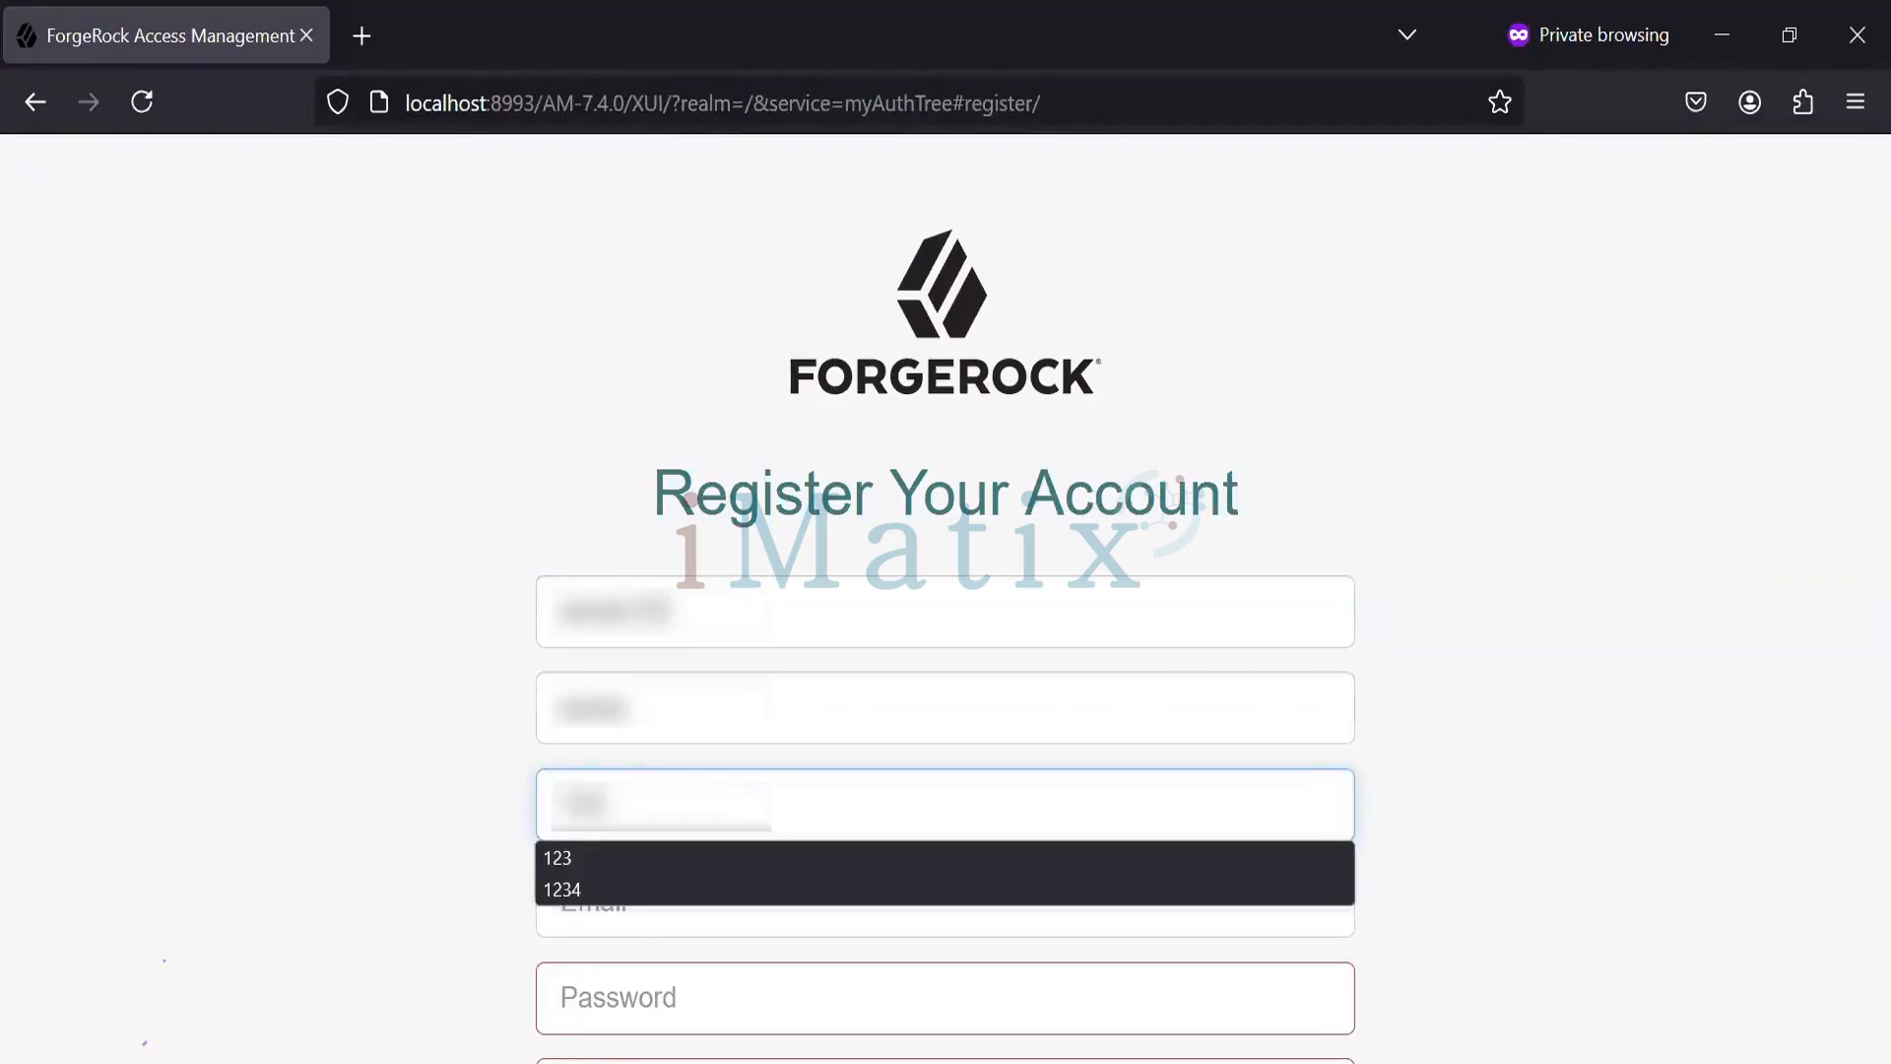
key("Tab")
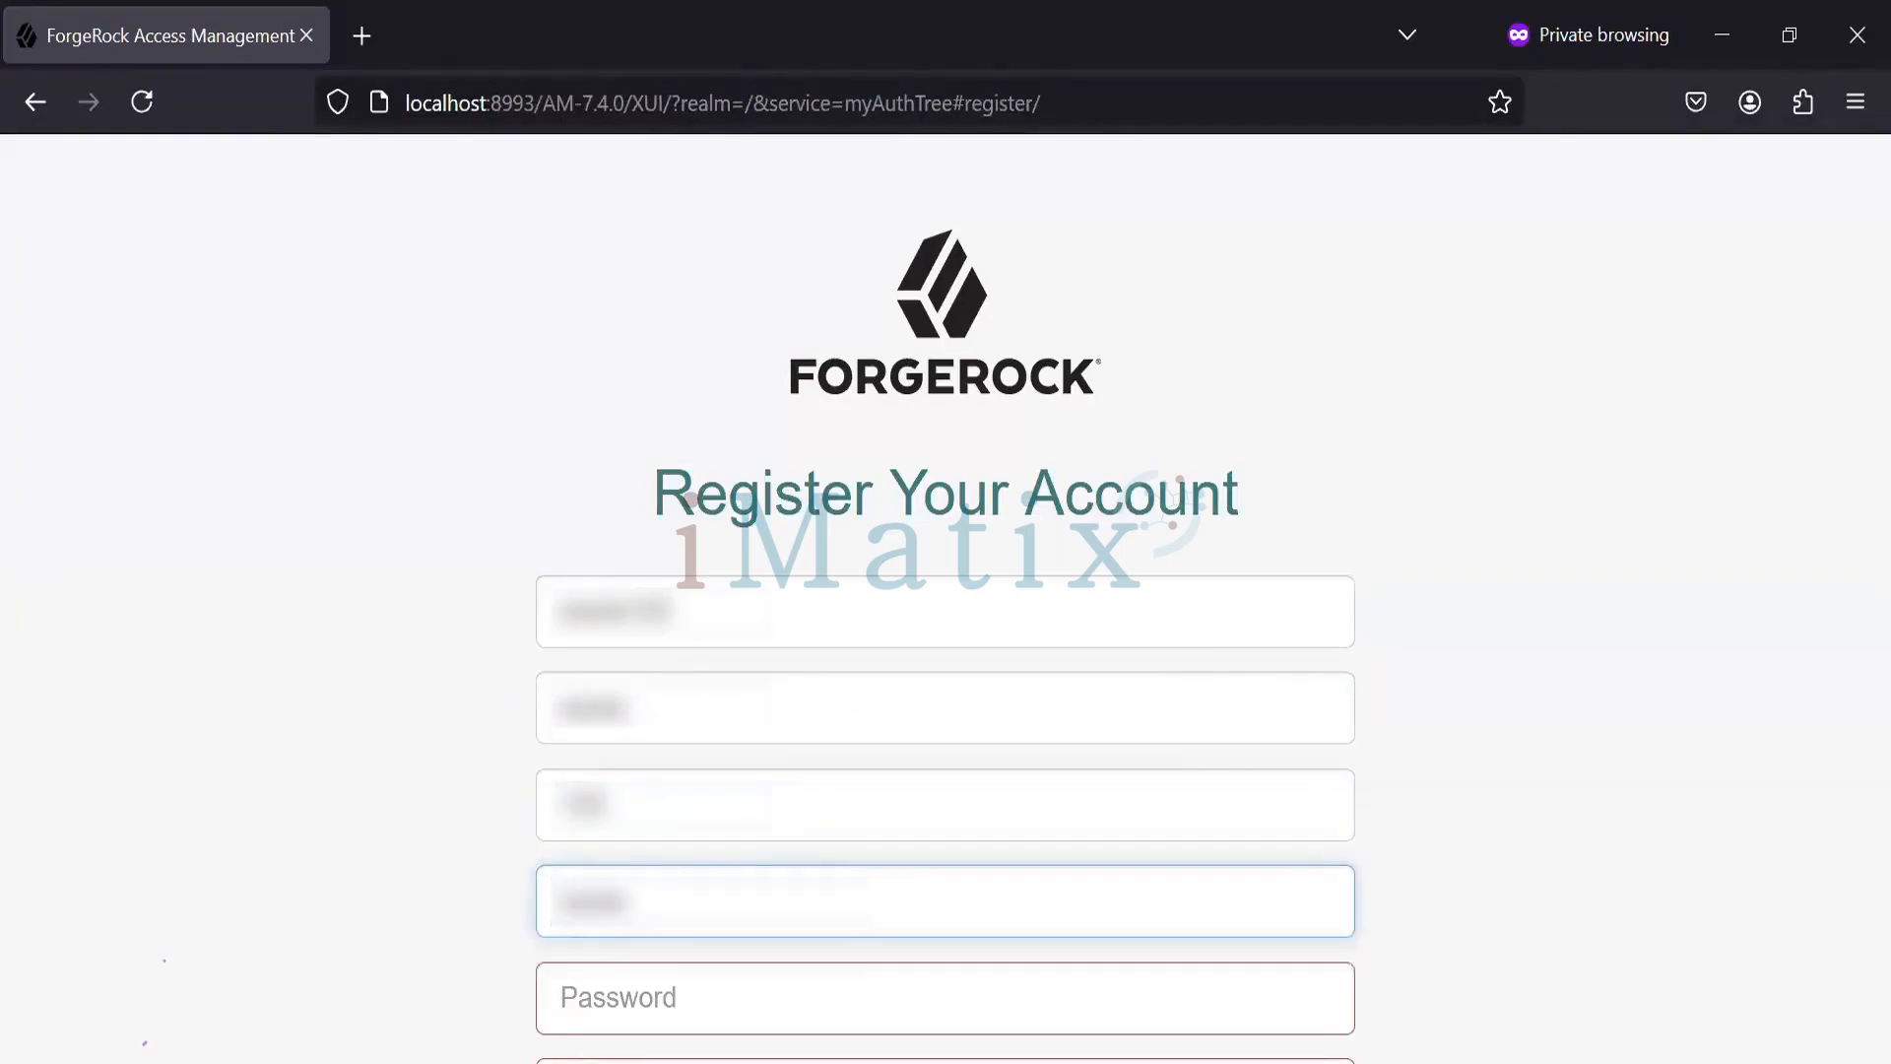
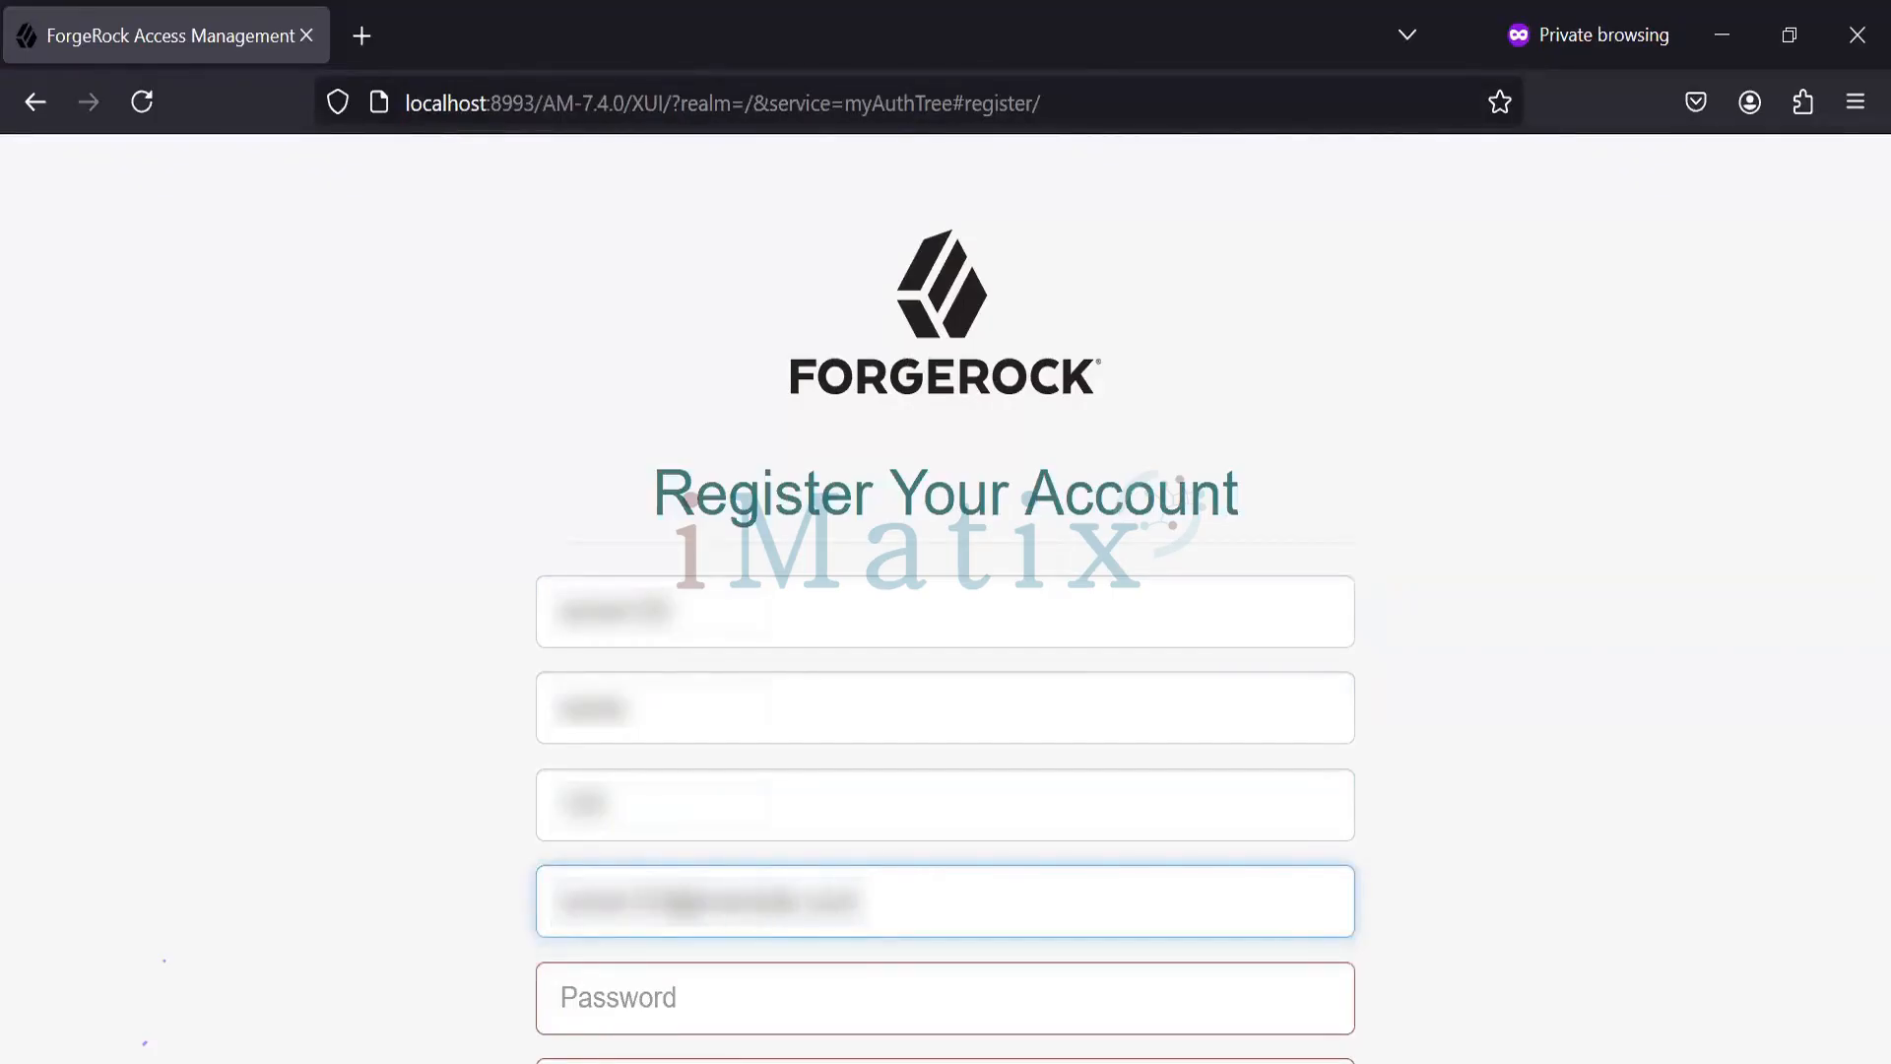
- Enter the account password and sign in with the newly registered account
key("Tab")
type("t")
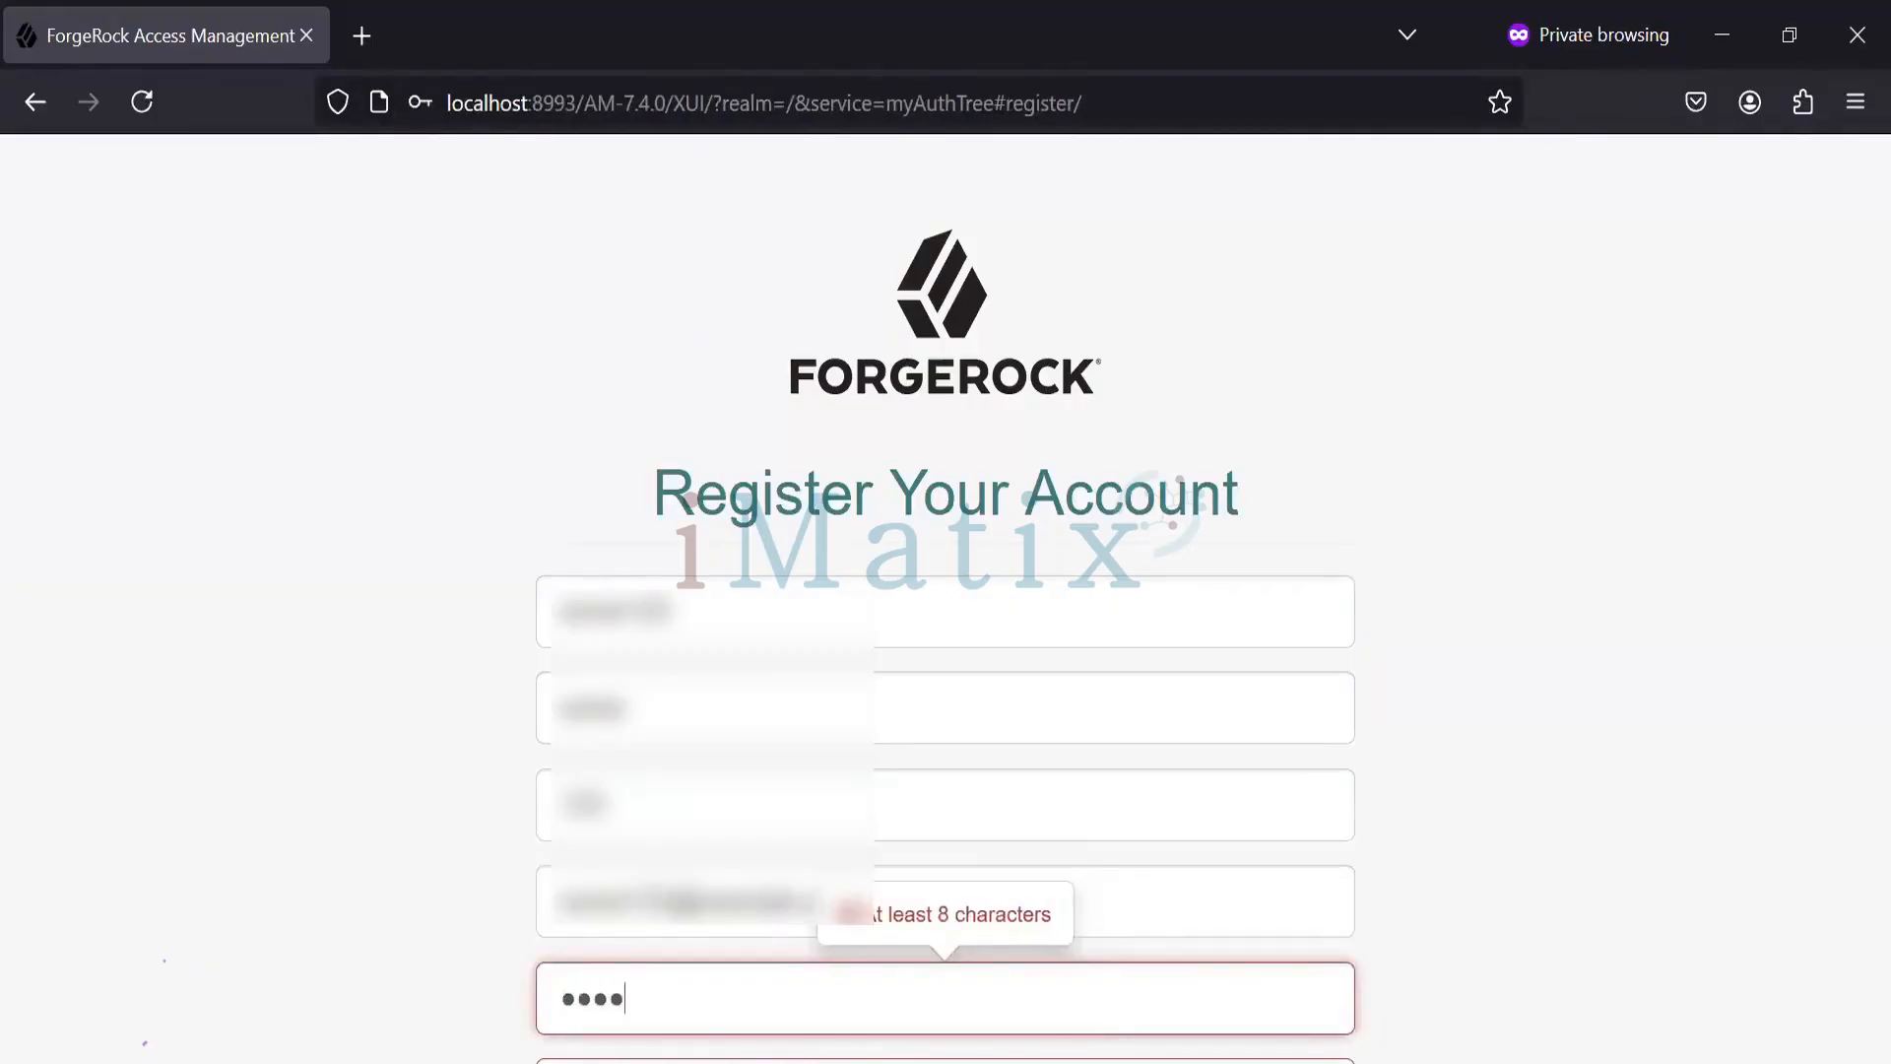
type("1")
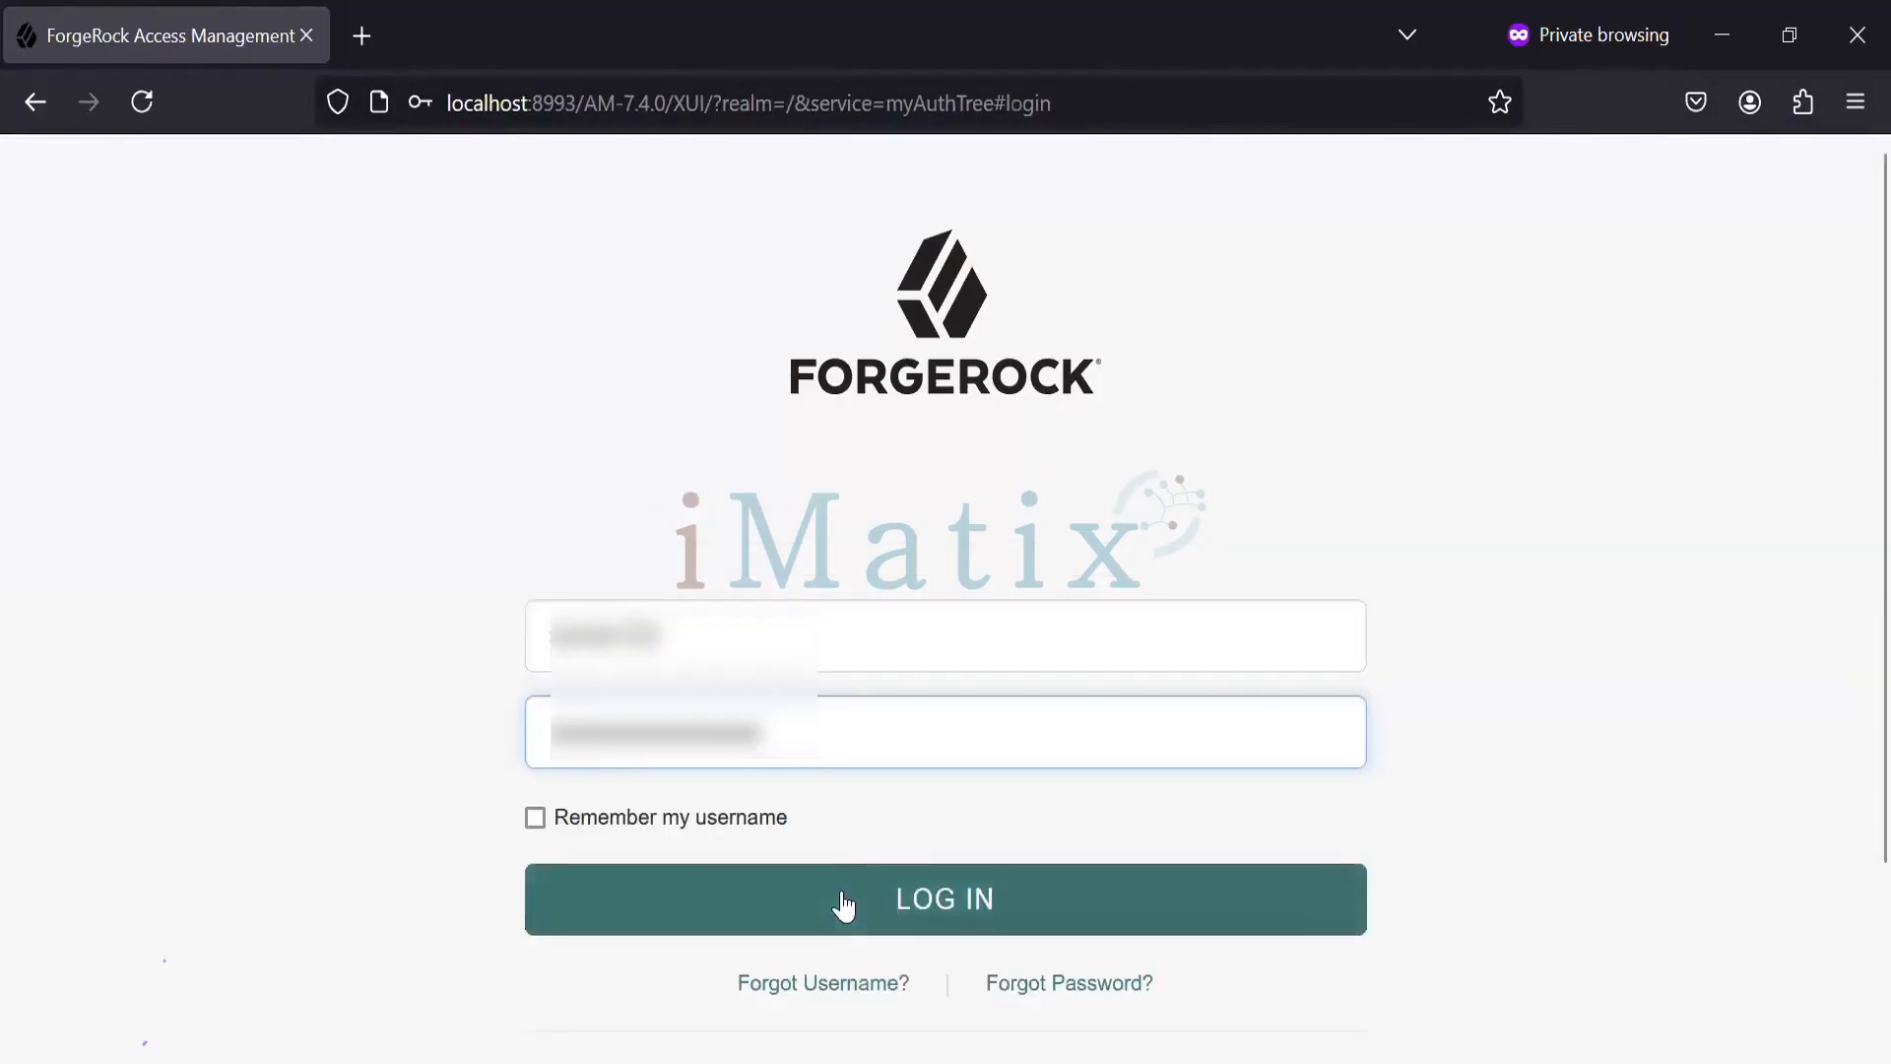
left_click(842, 891)
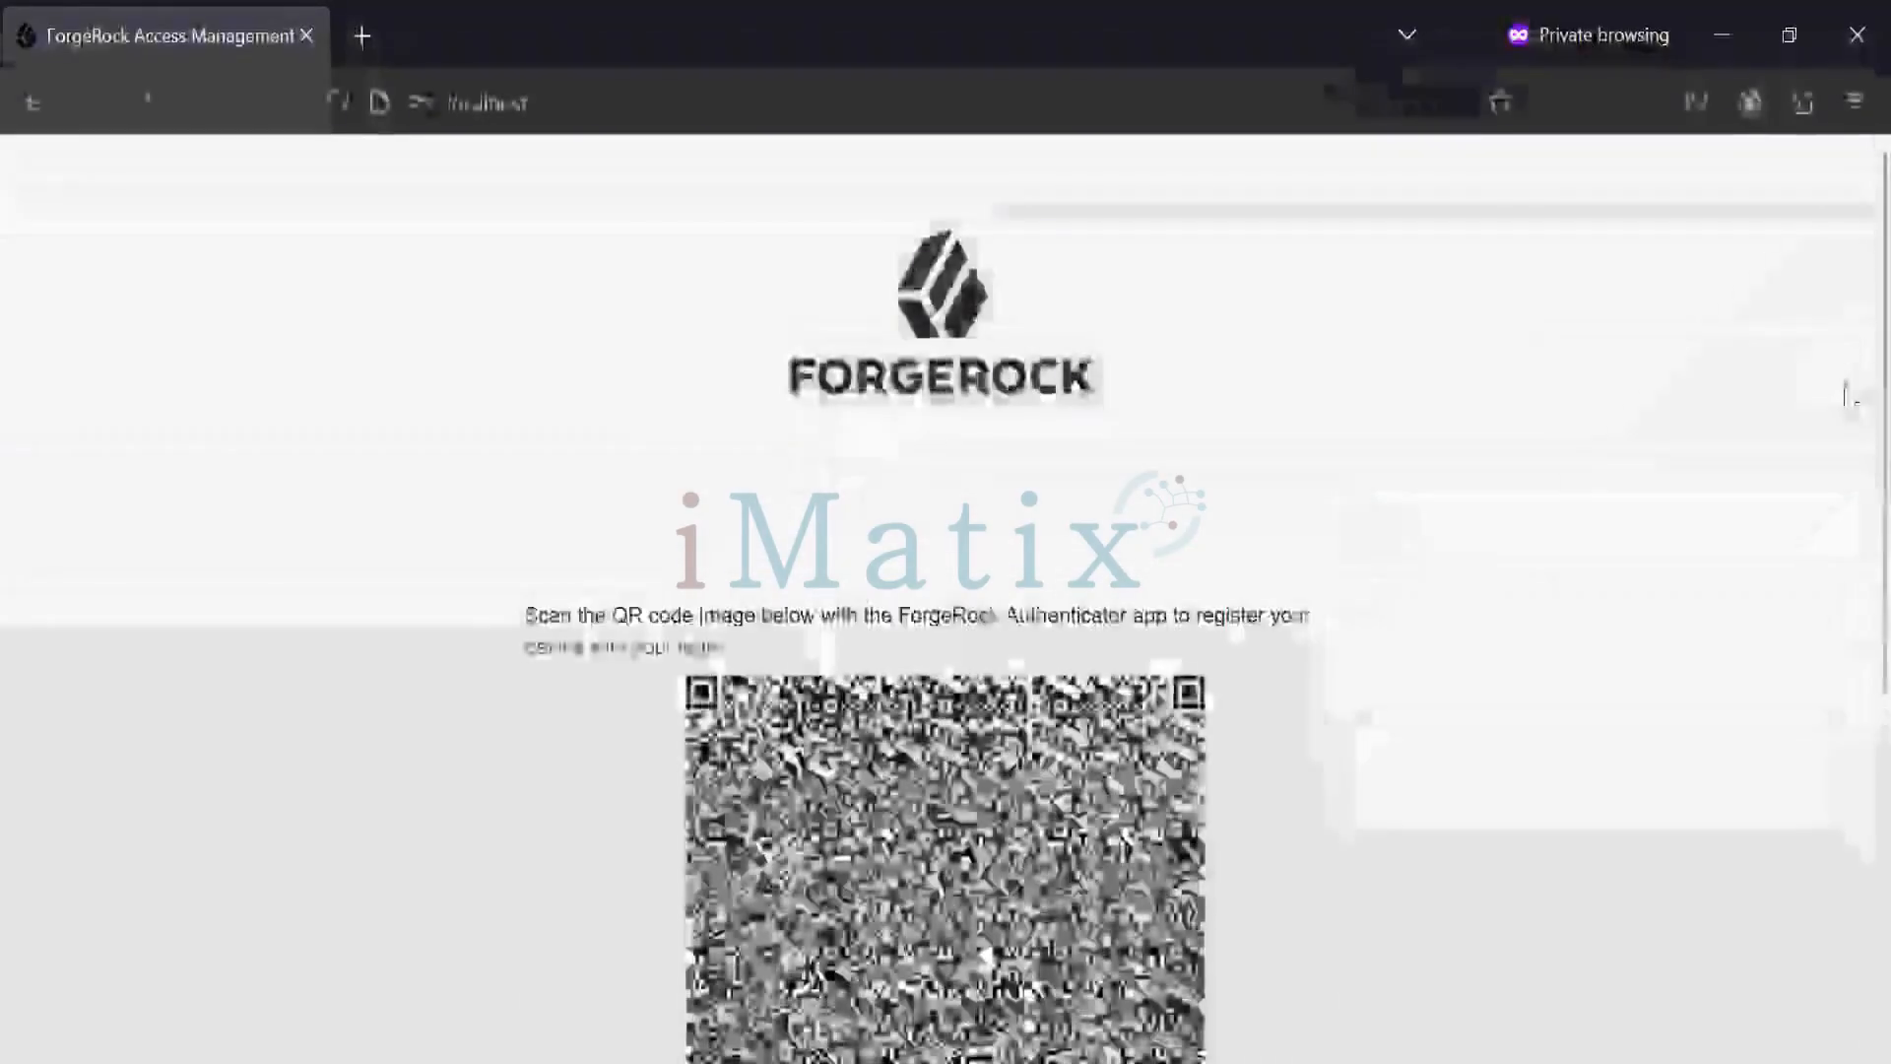
- Scan the OATH QR code with the ForgeRock Authenticator app and continue past device registration
scroll(1845, 542, "down", 5)
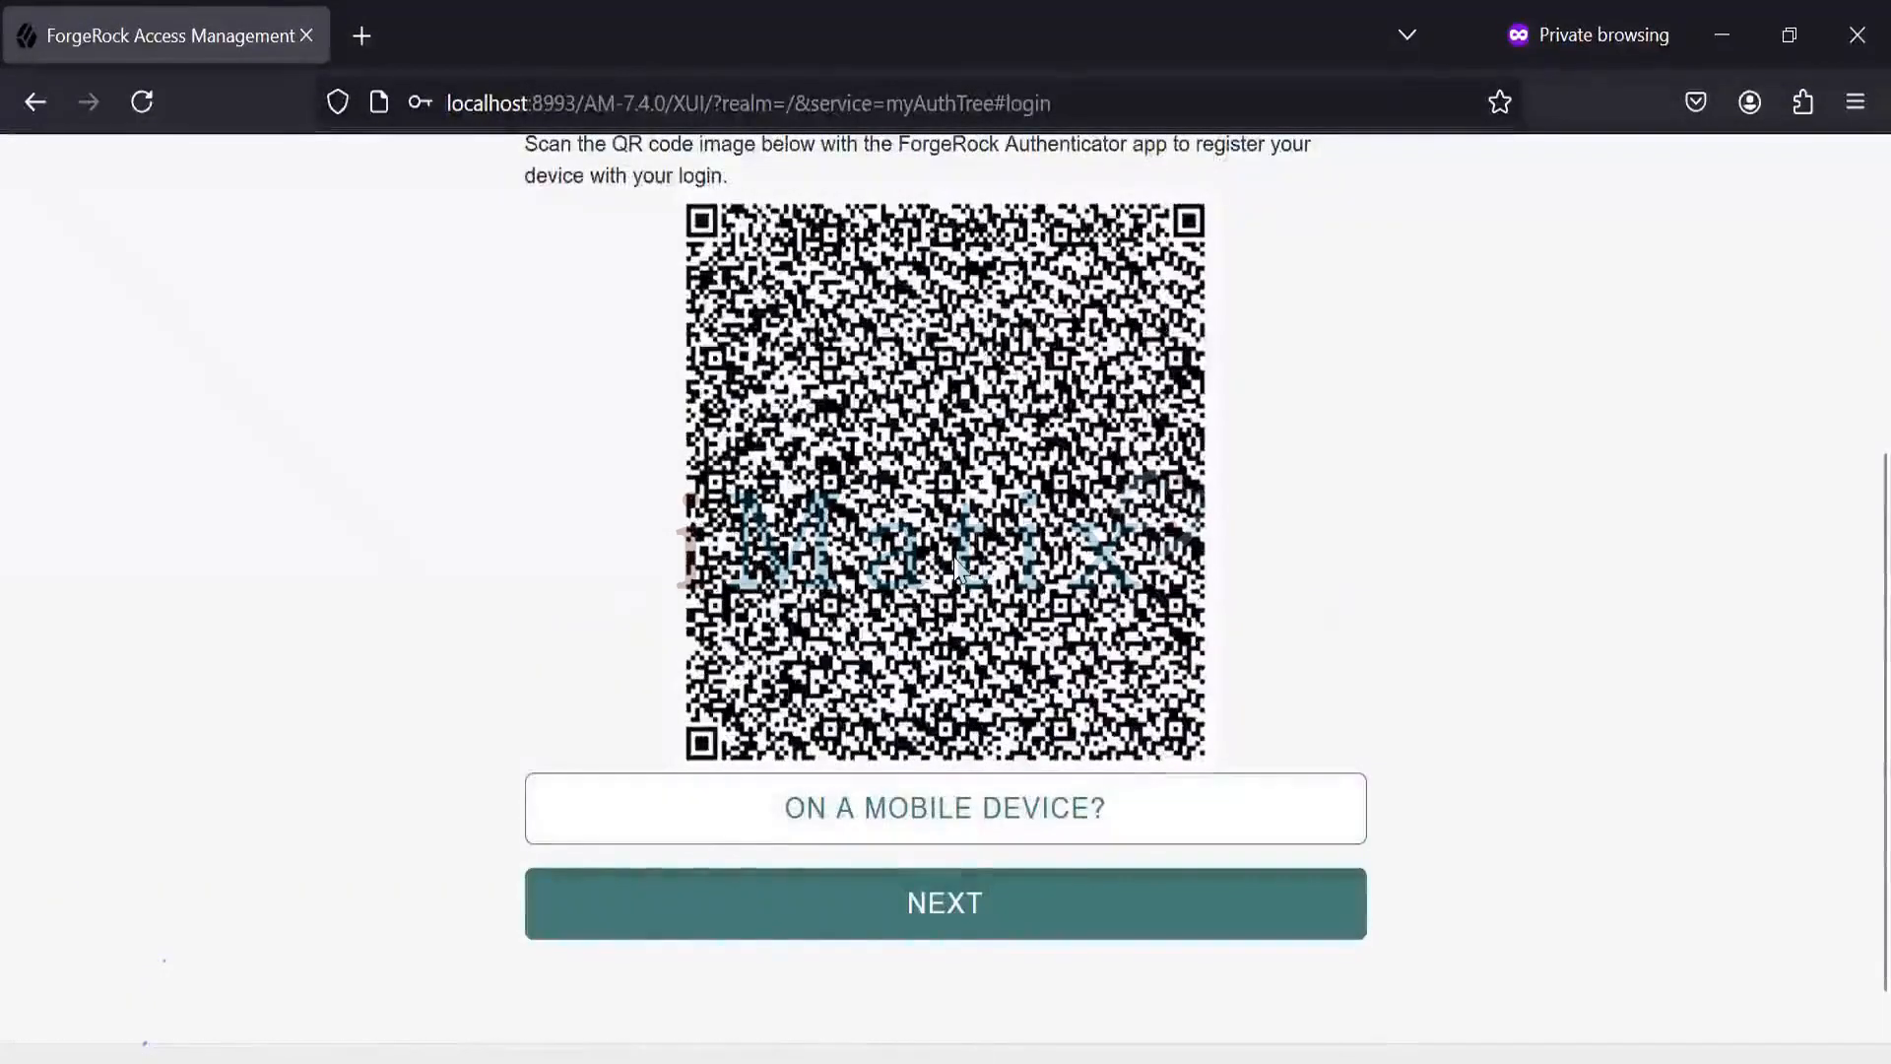
left_click(860, 813)
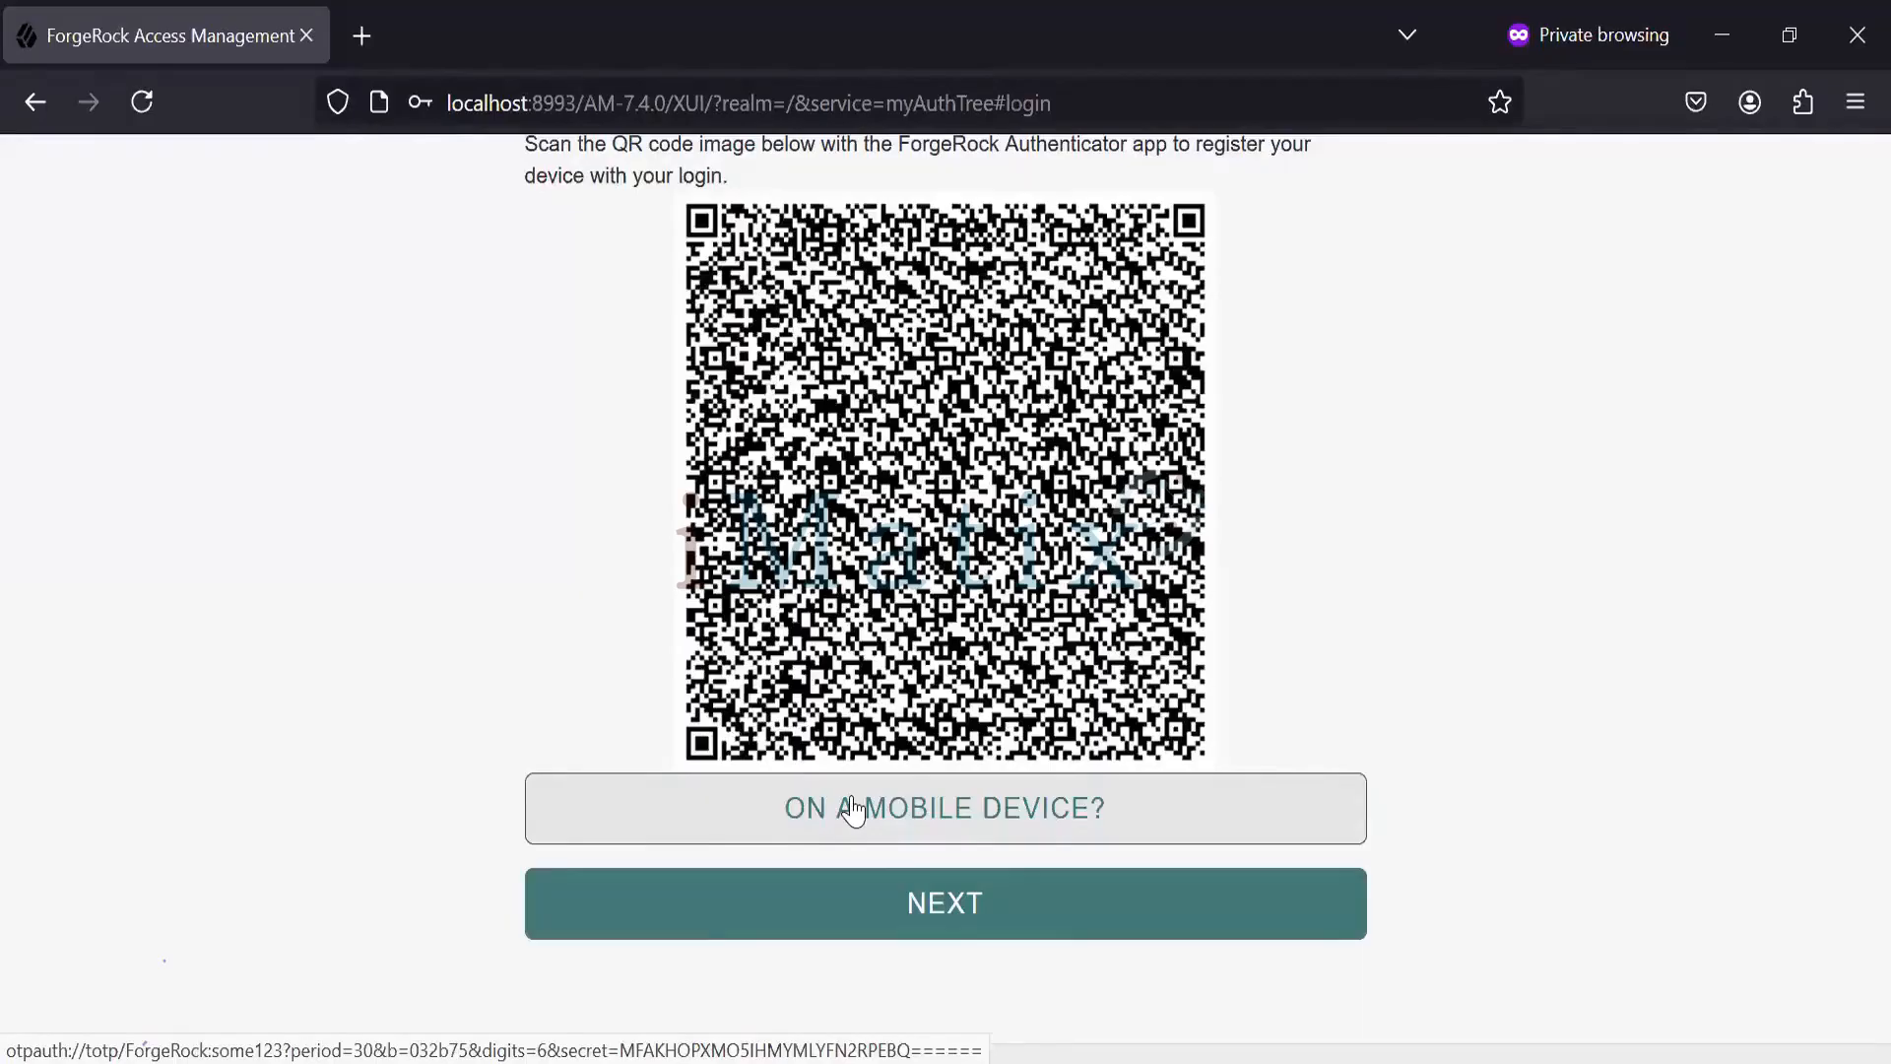
left_click(912, 908)
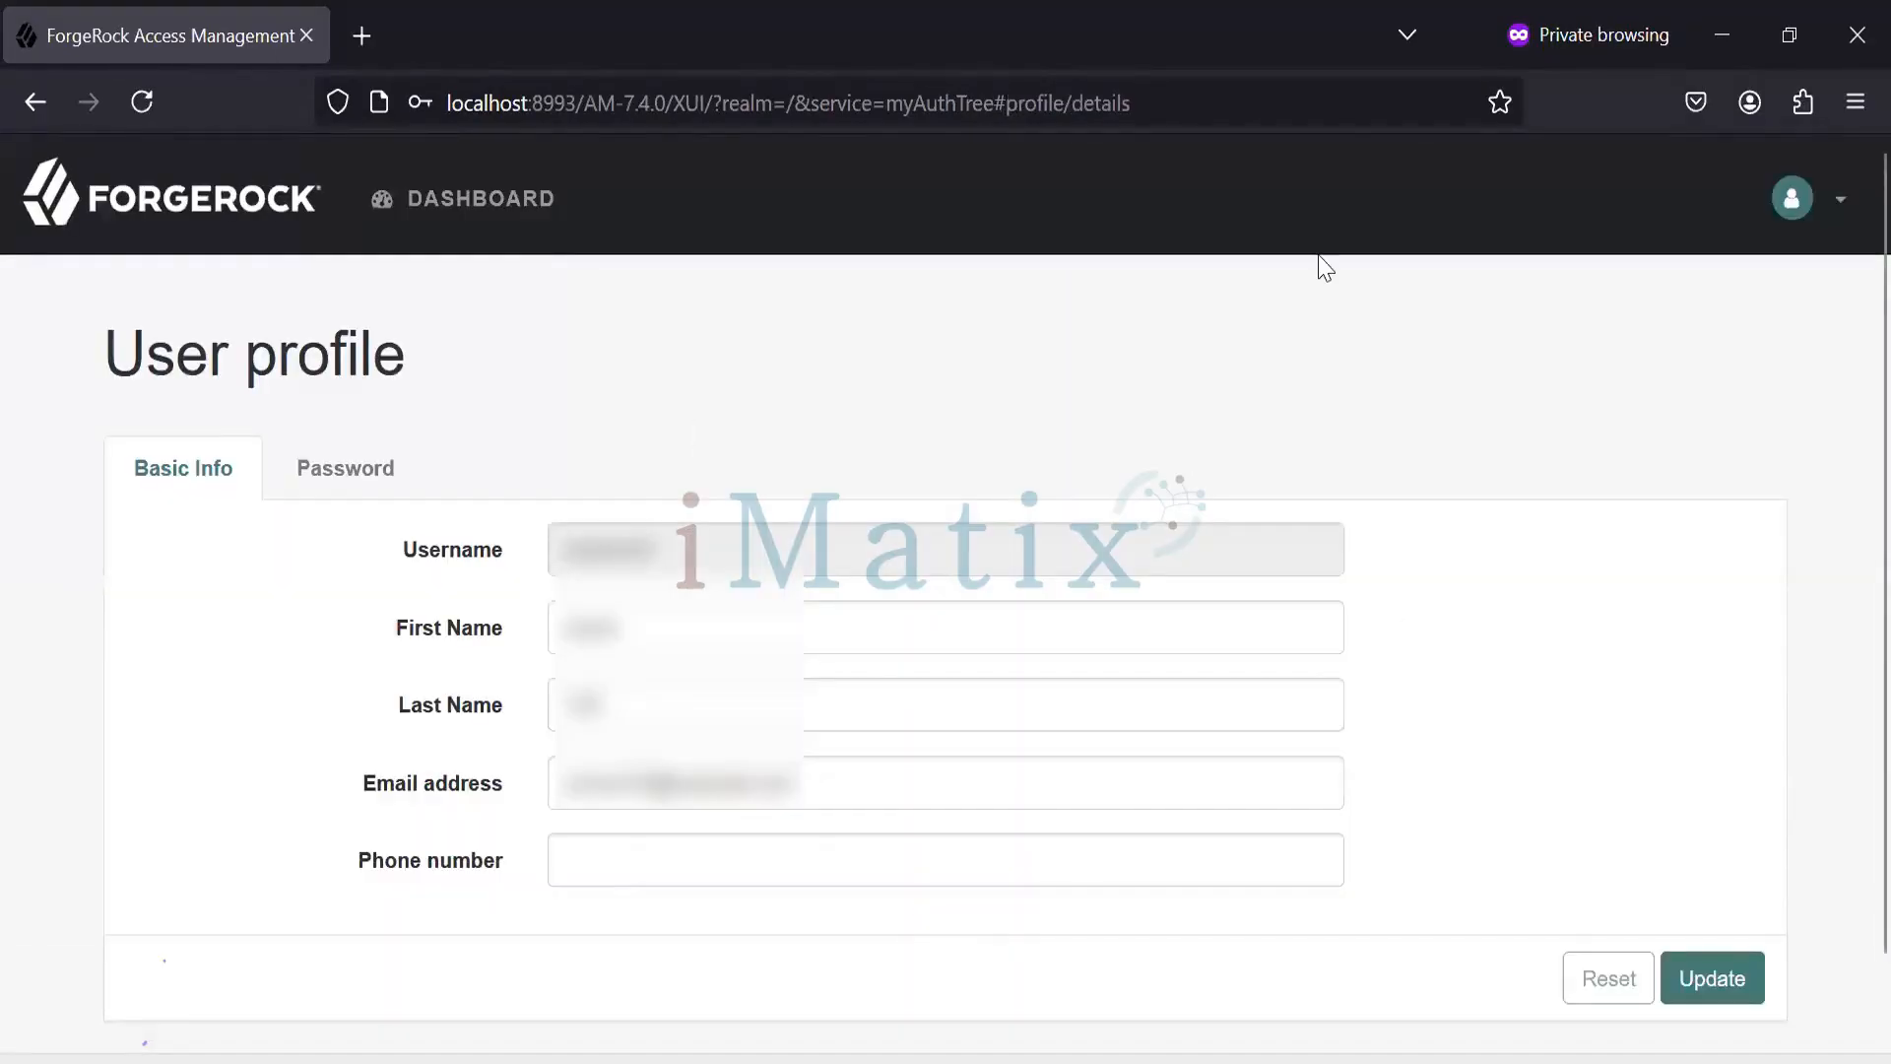
- Log out from the account menu and return to the login page
left_click(1838, 200)
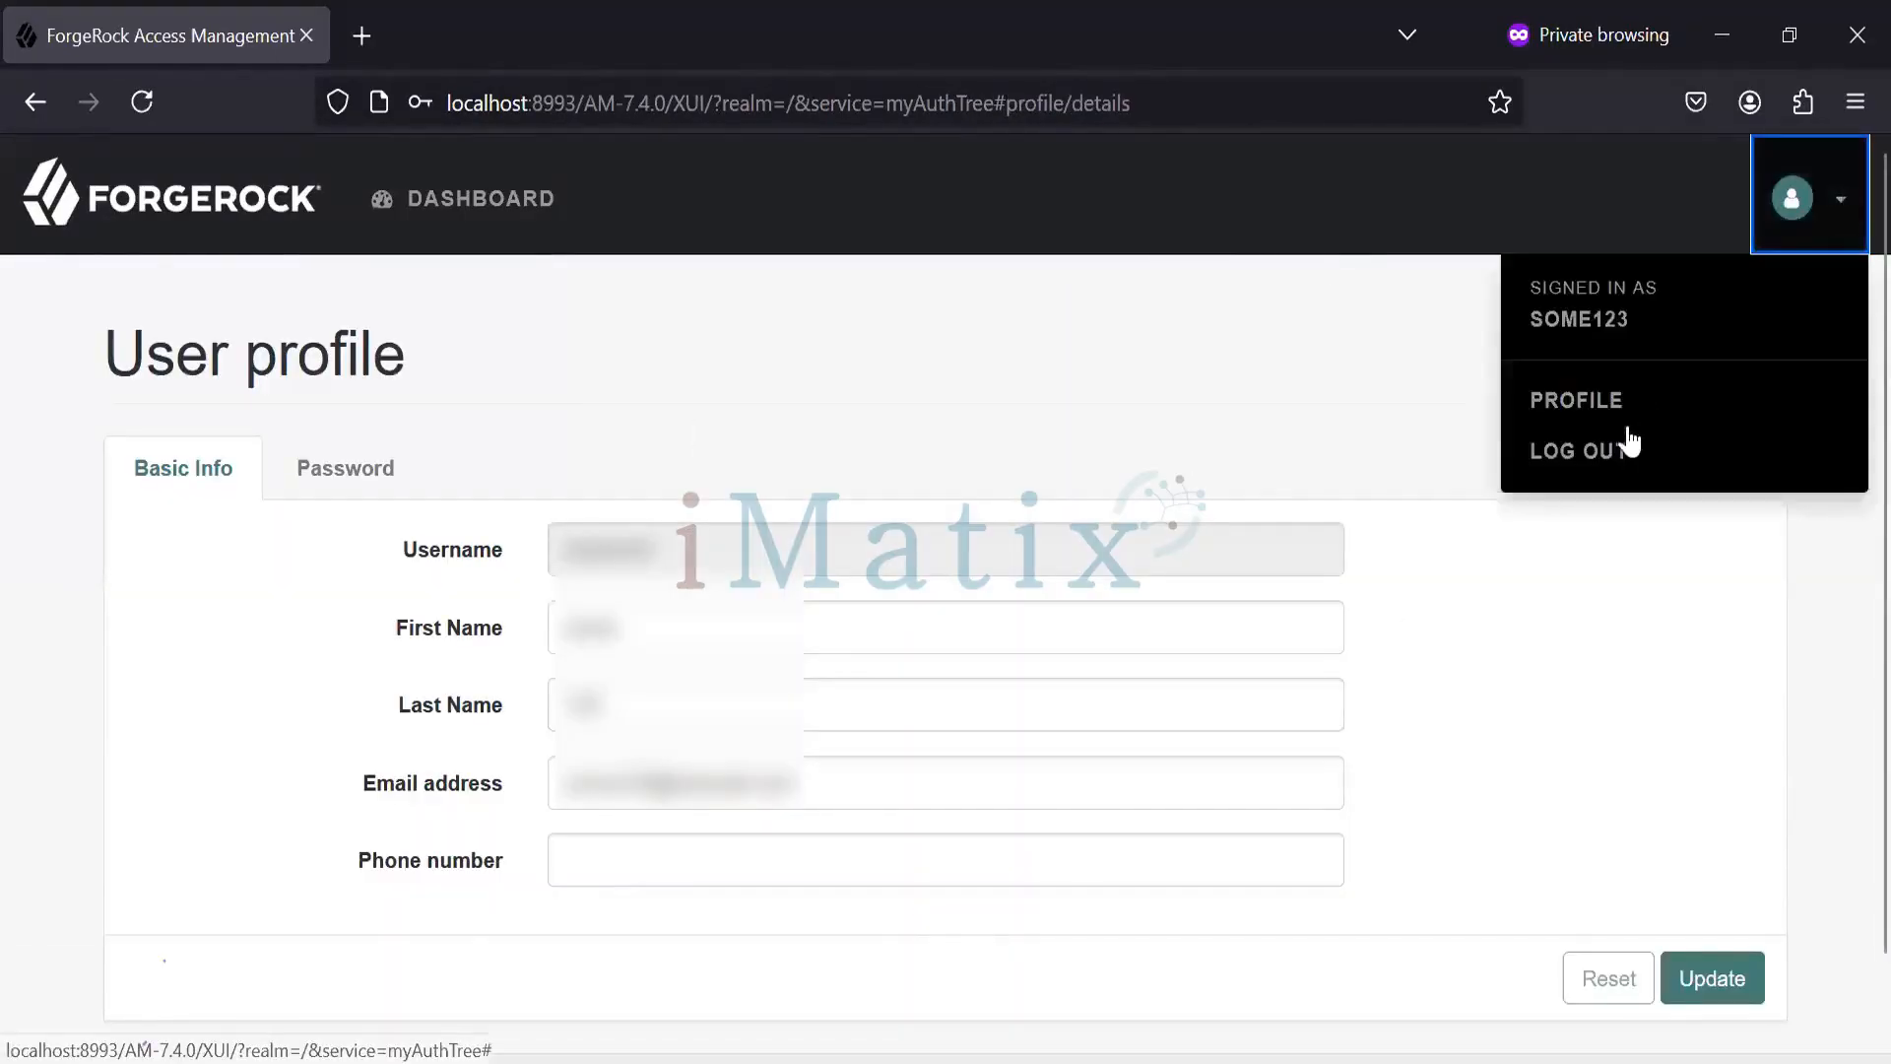
left_click(1590, 453)
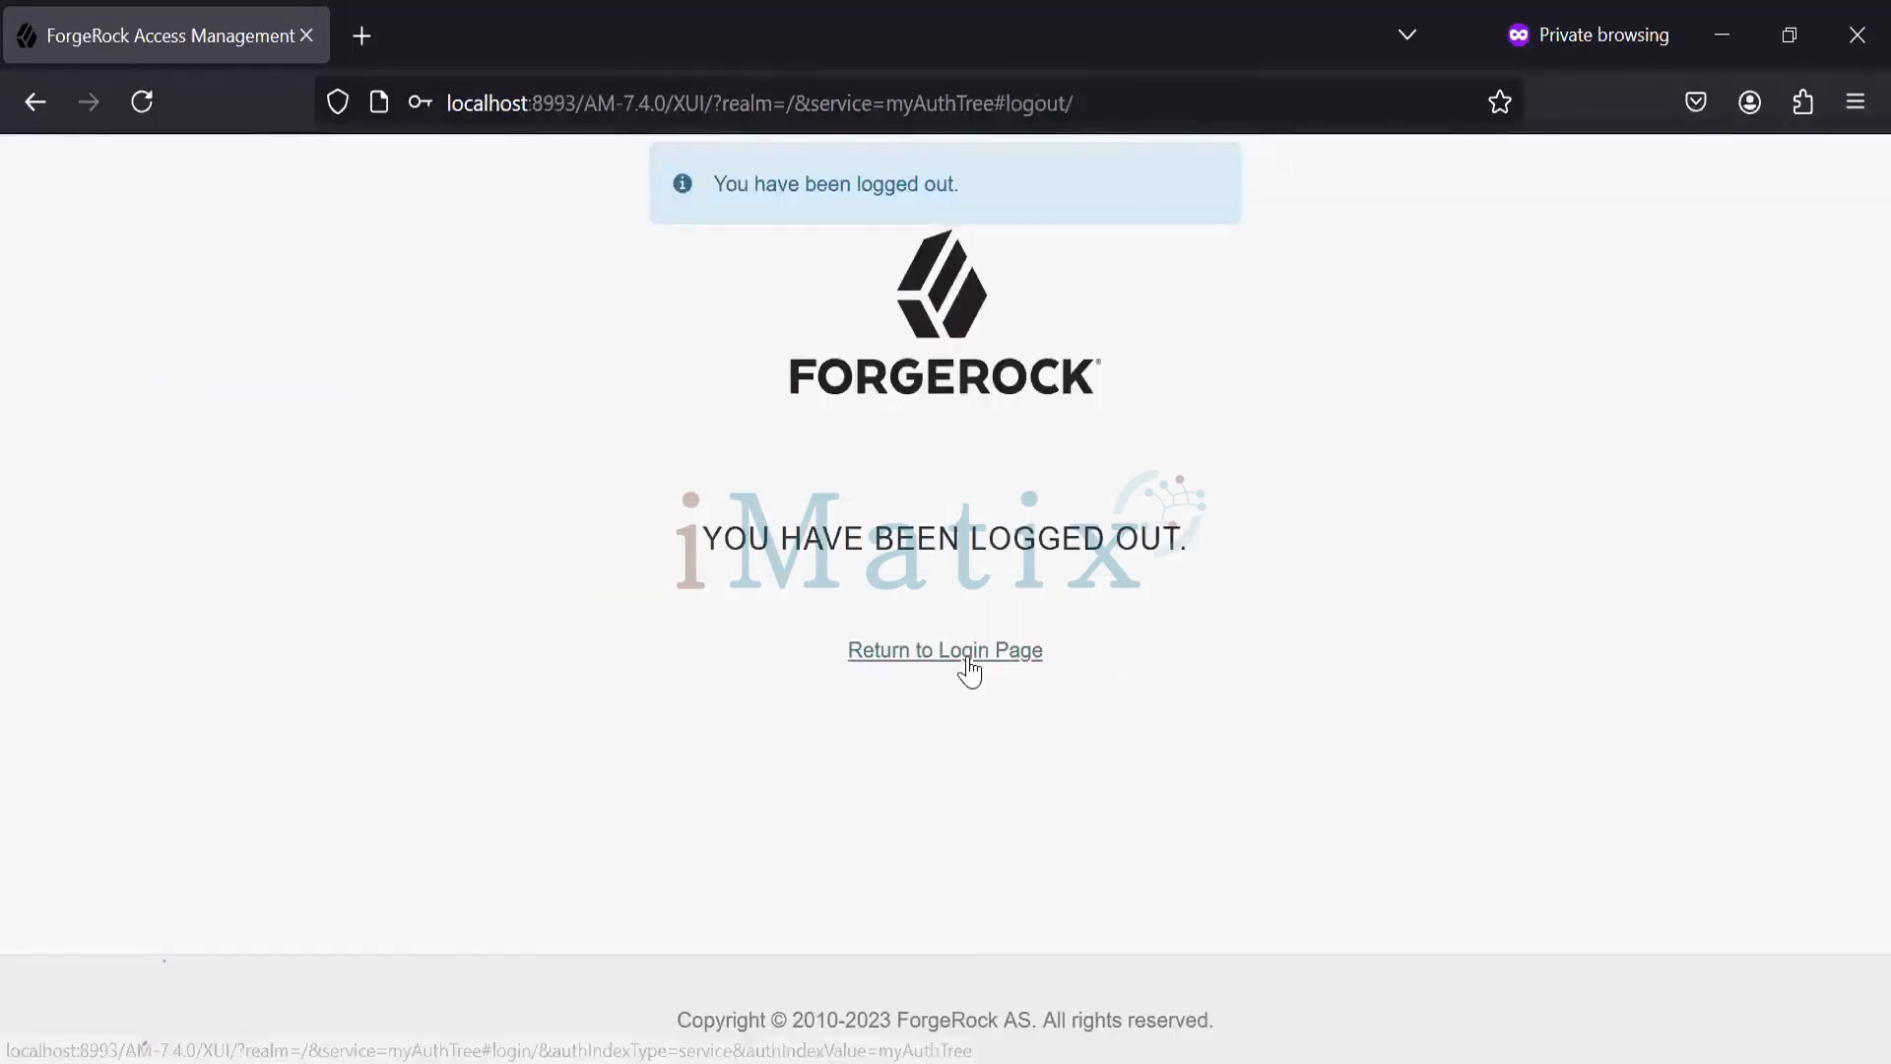
left_click(967, 658)
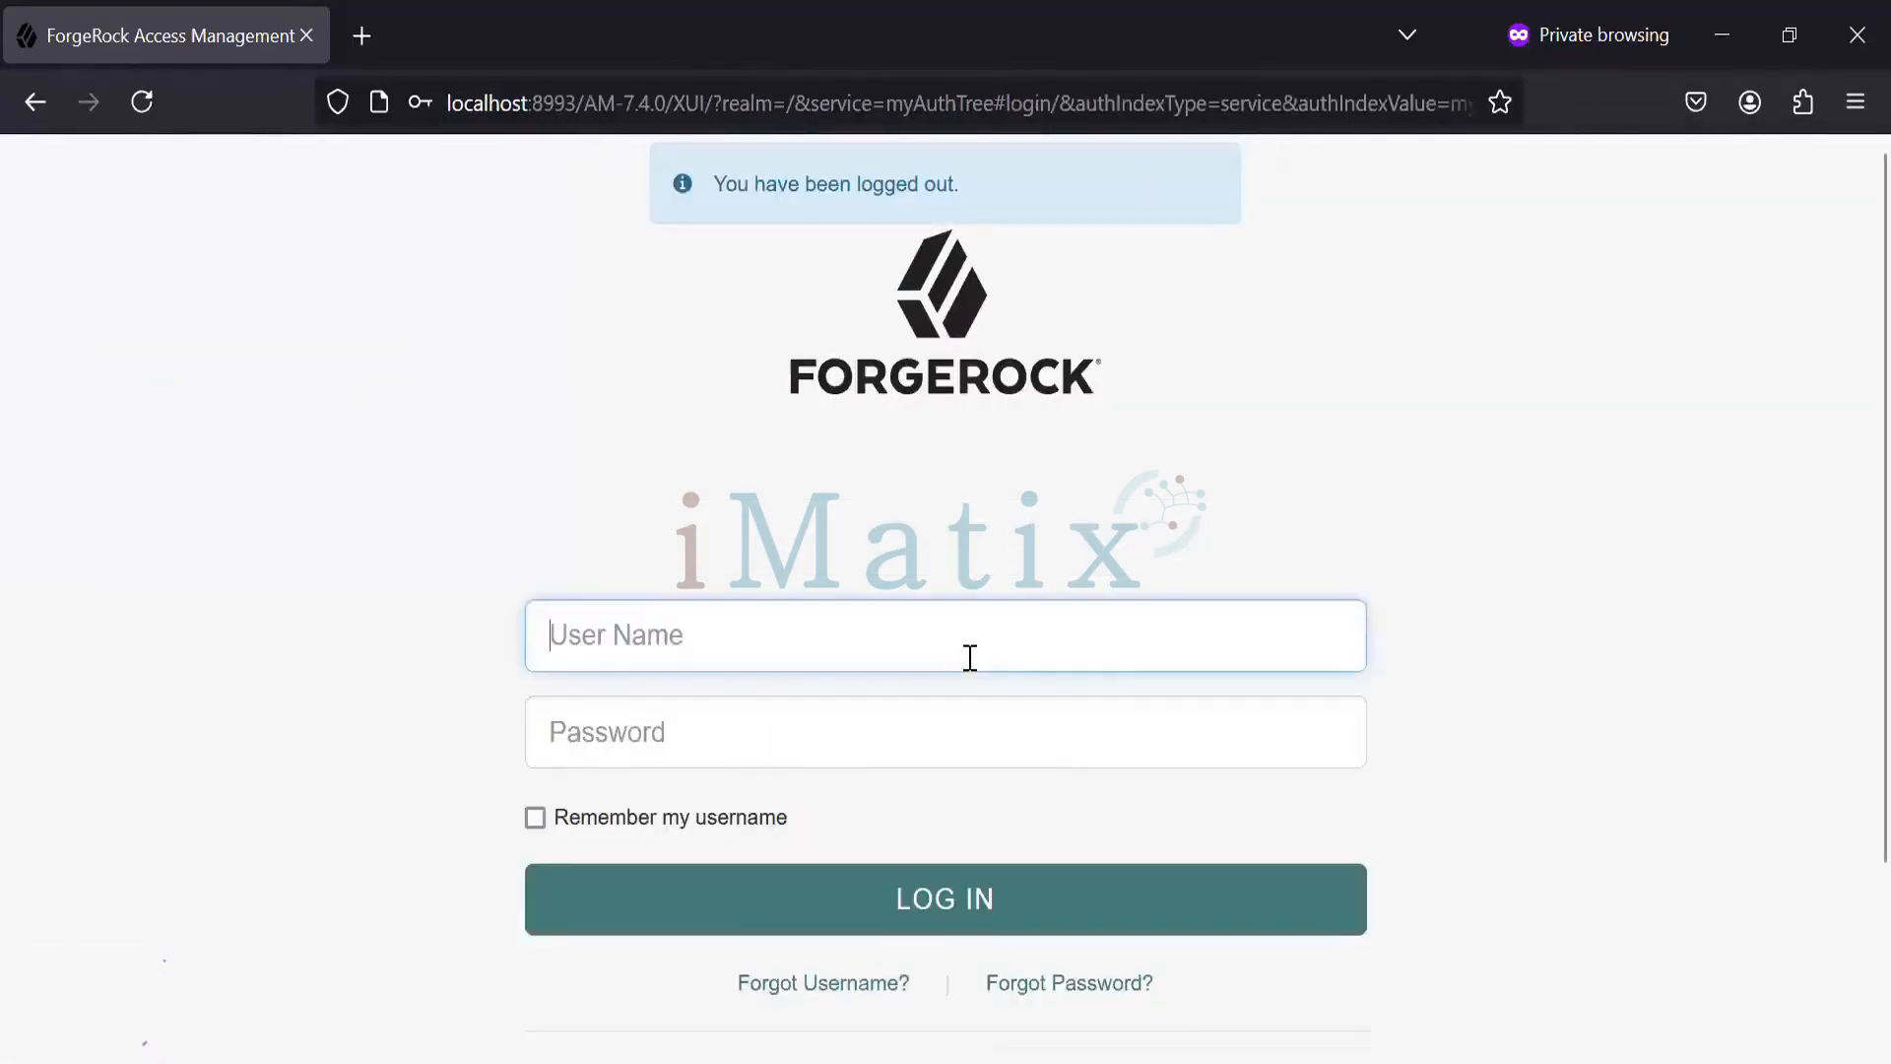
- Sign in as 'some123' with the password, then submit the one-time verification code
type("Som")
key("BackSpace")
key("BackSpace")
key("BackSpace")
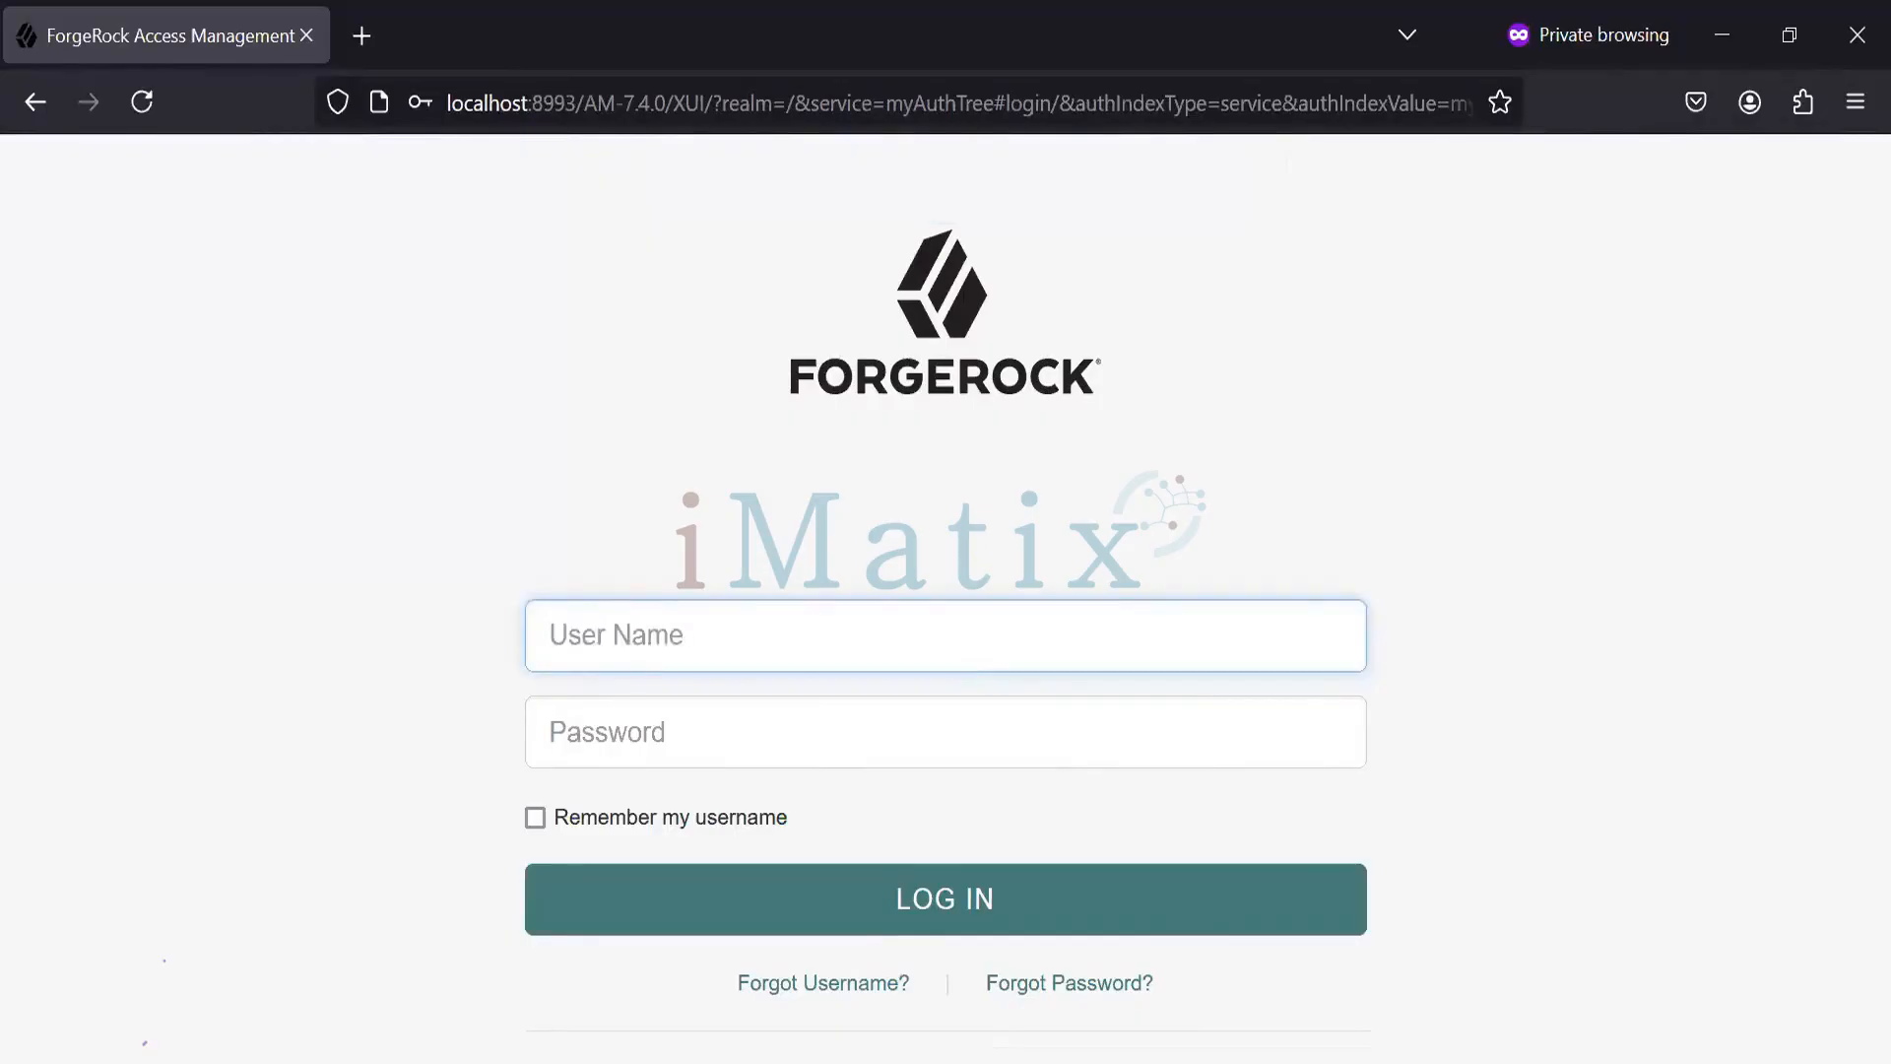
type("some123")
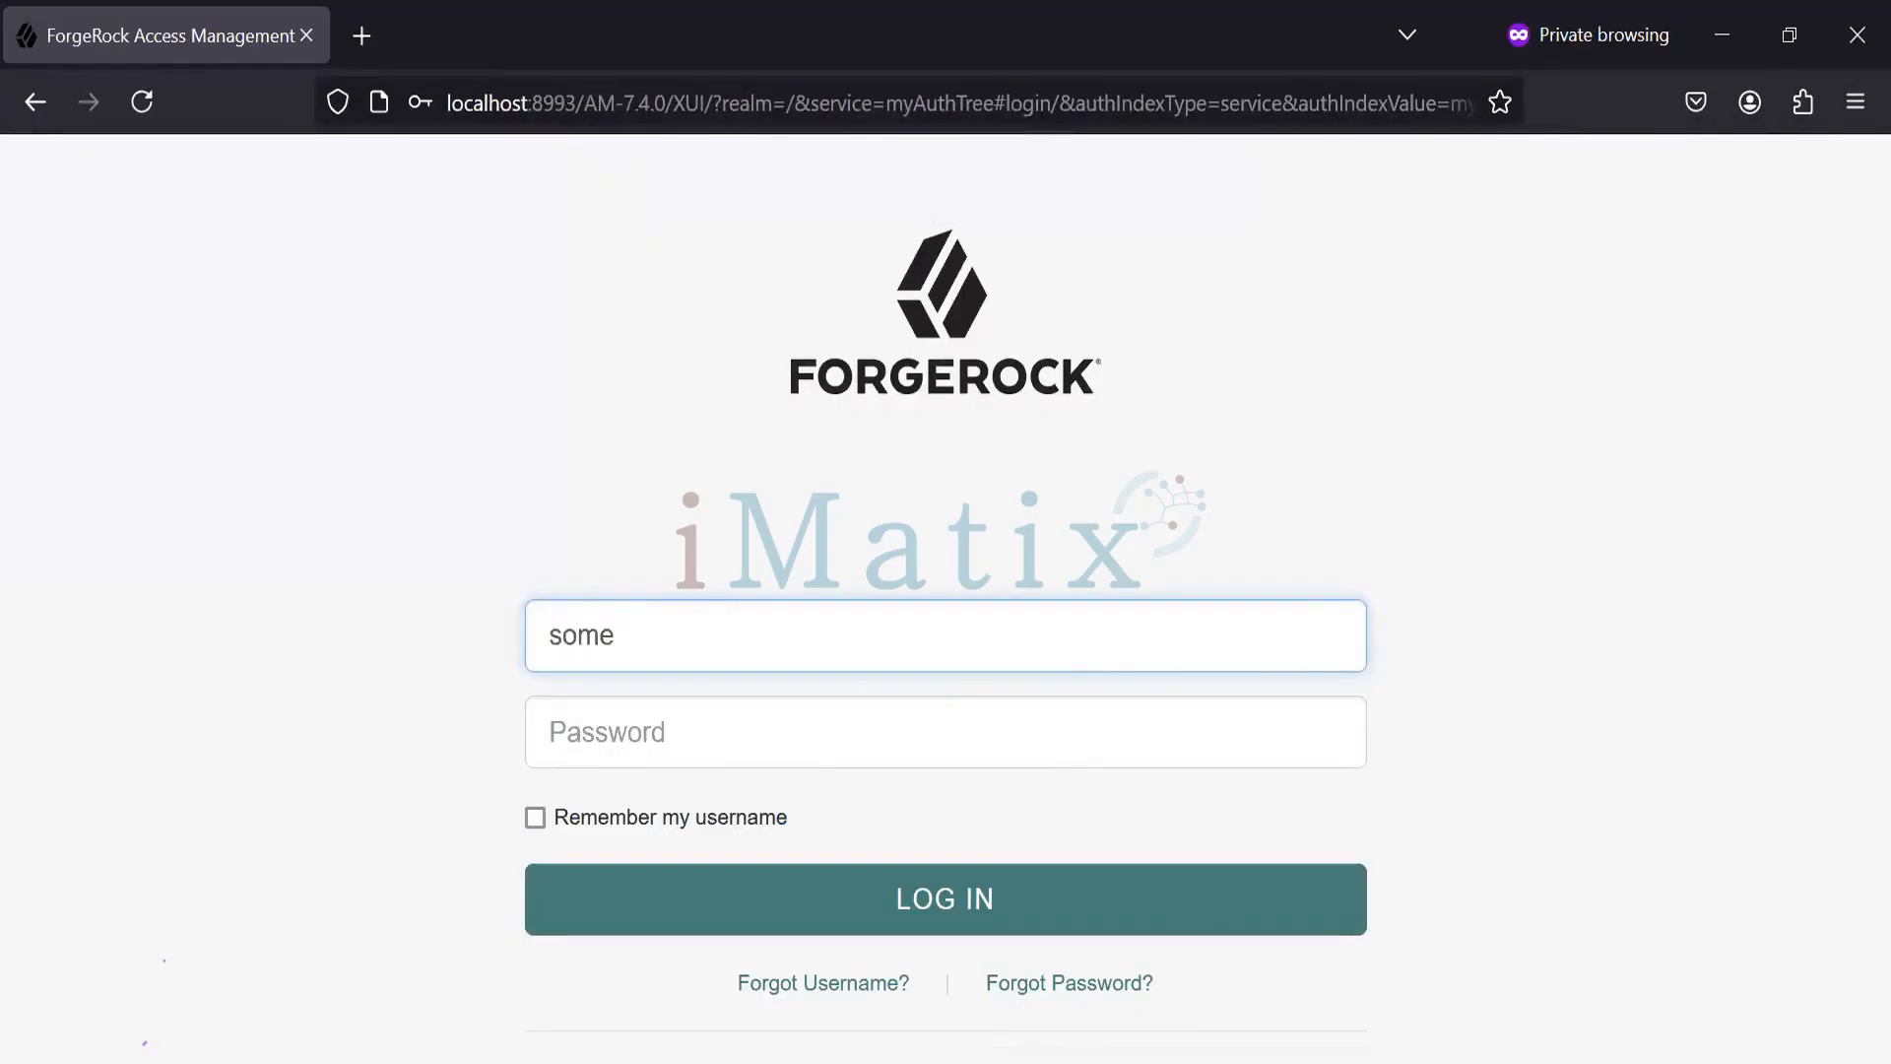
key("Tab")
type("•••••••••••••")
left_click(1012, 881)
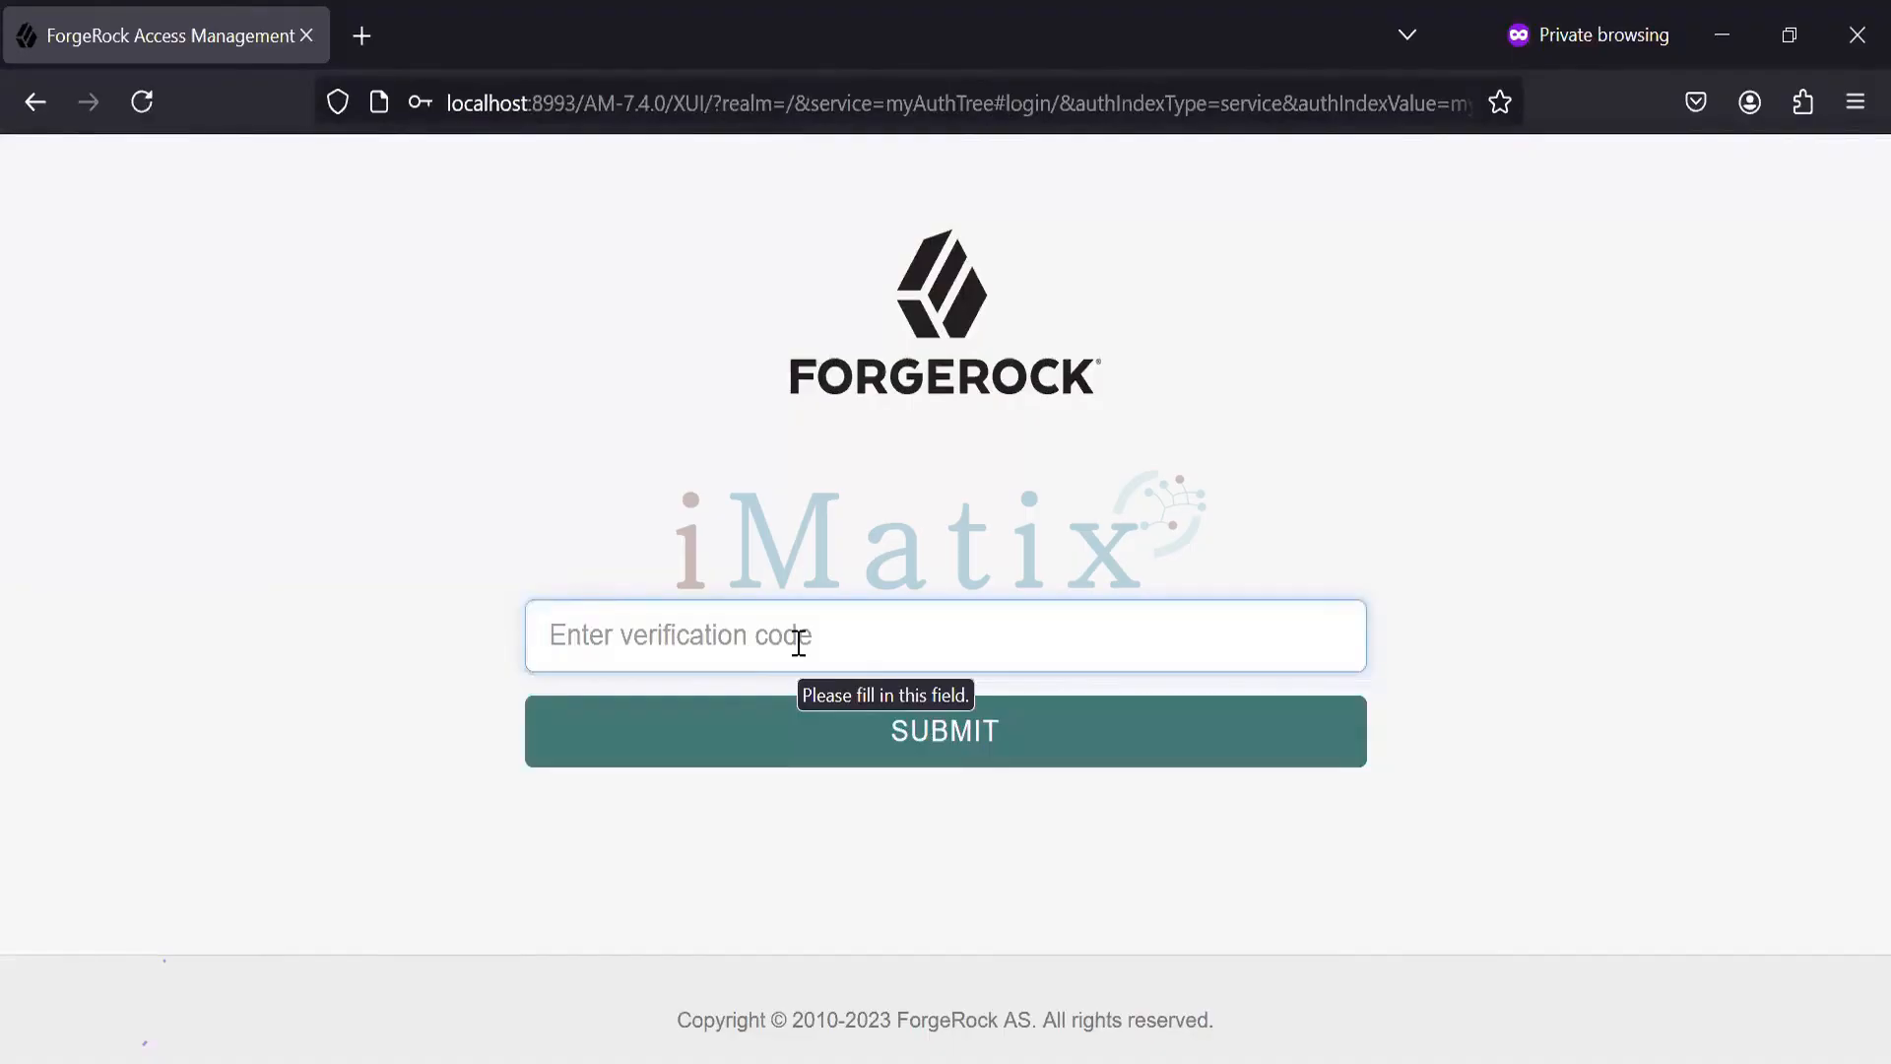
type("53")
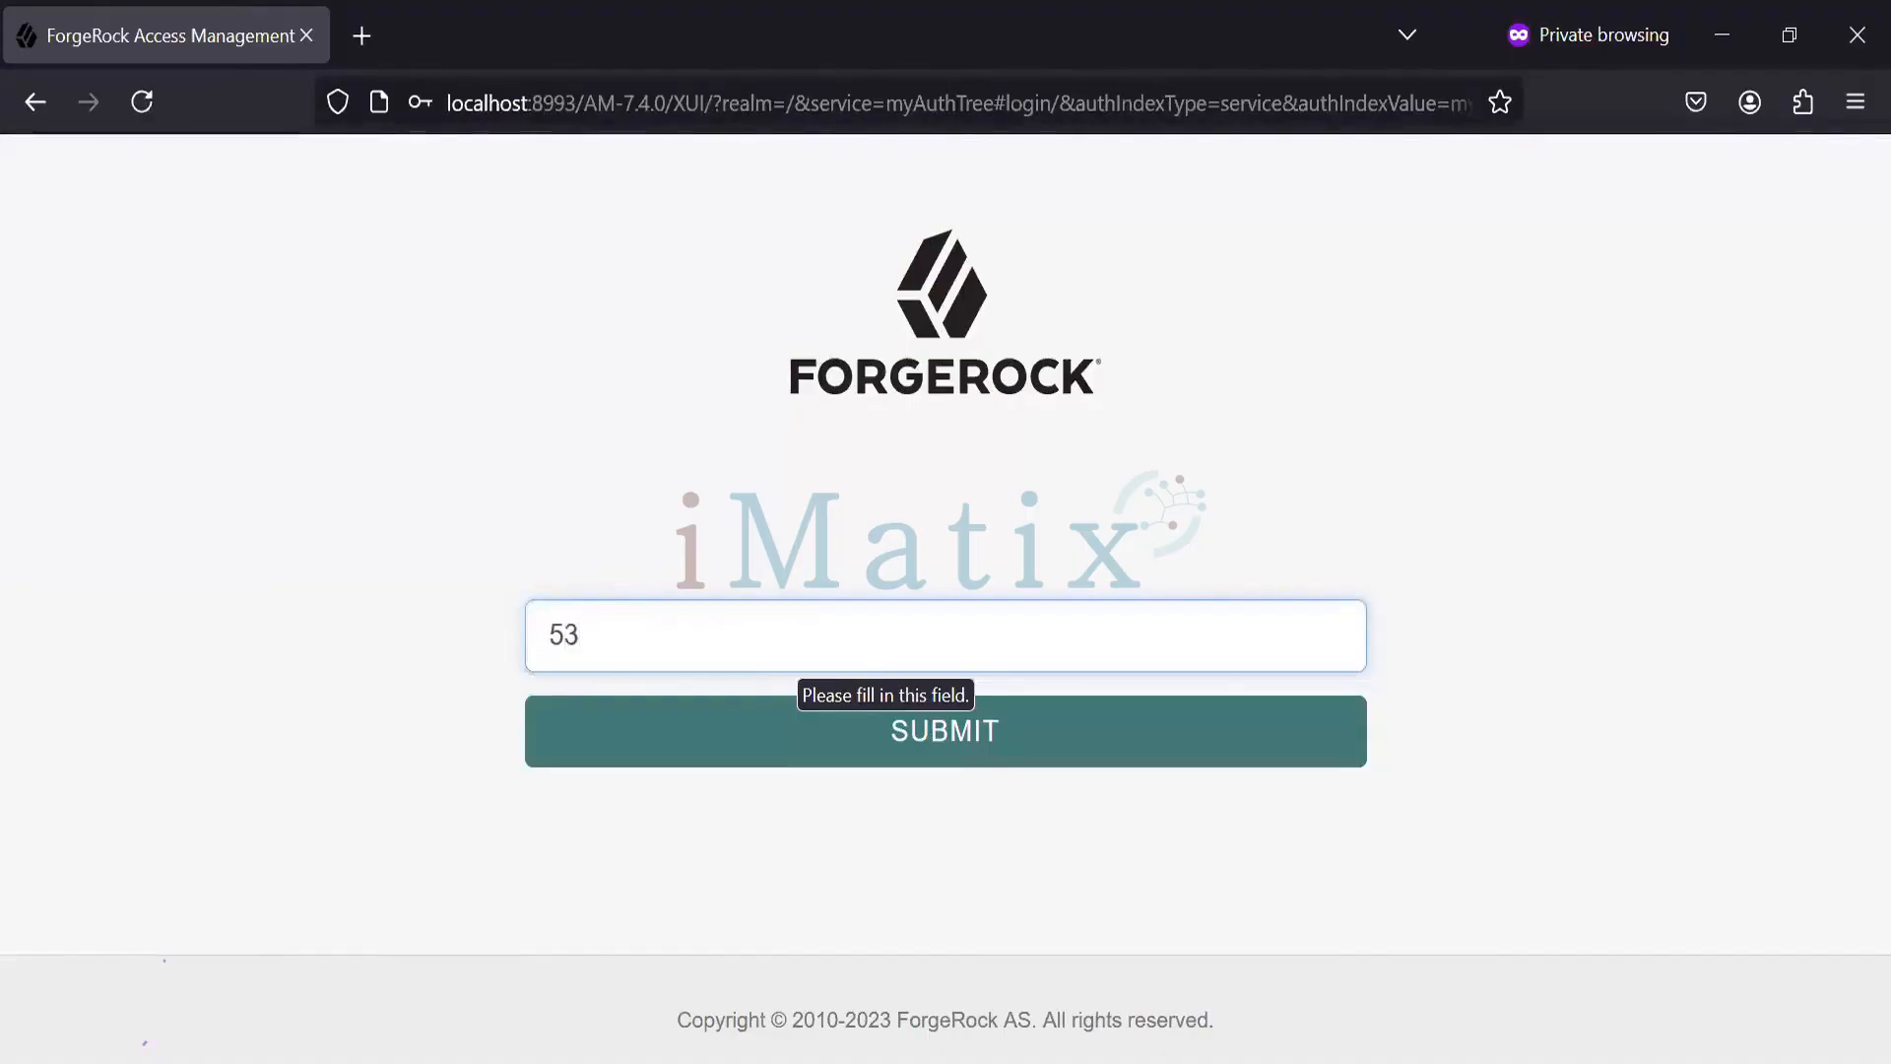
type("0931")
left_click(757, 738)
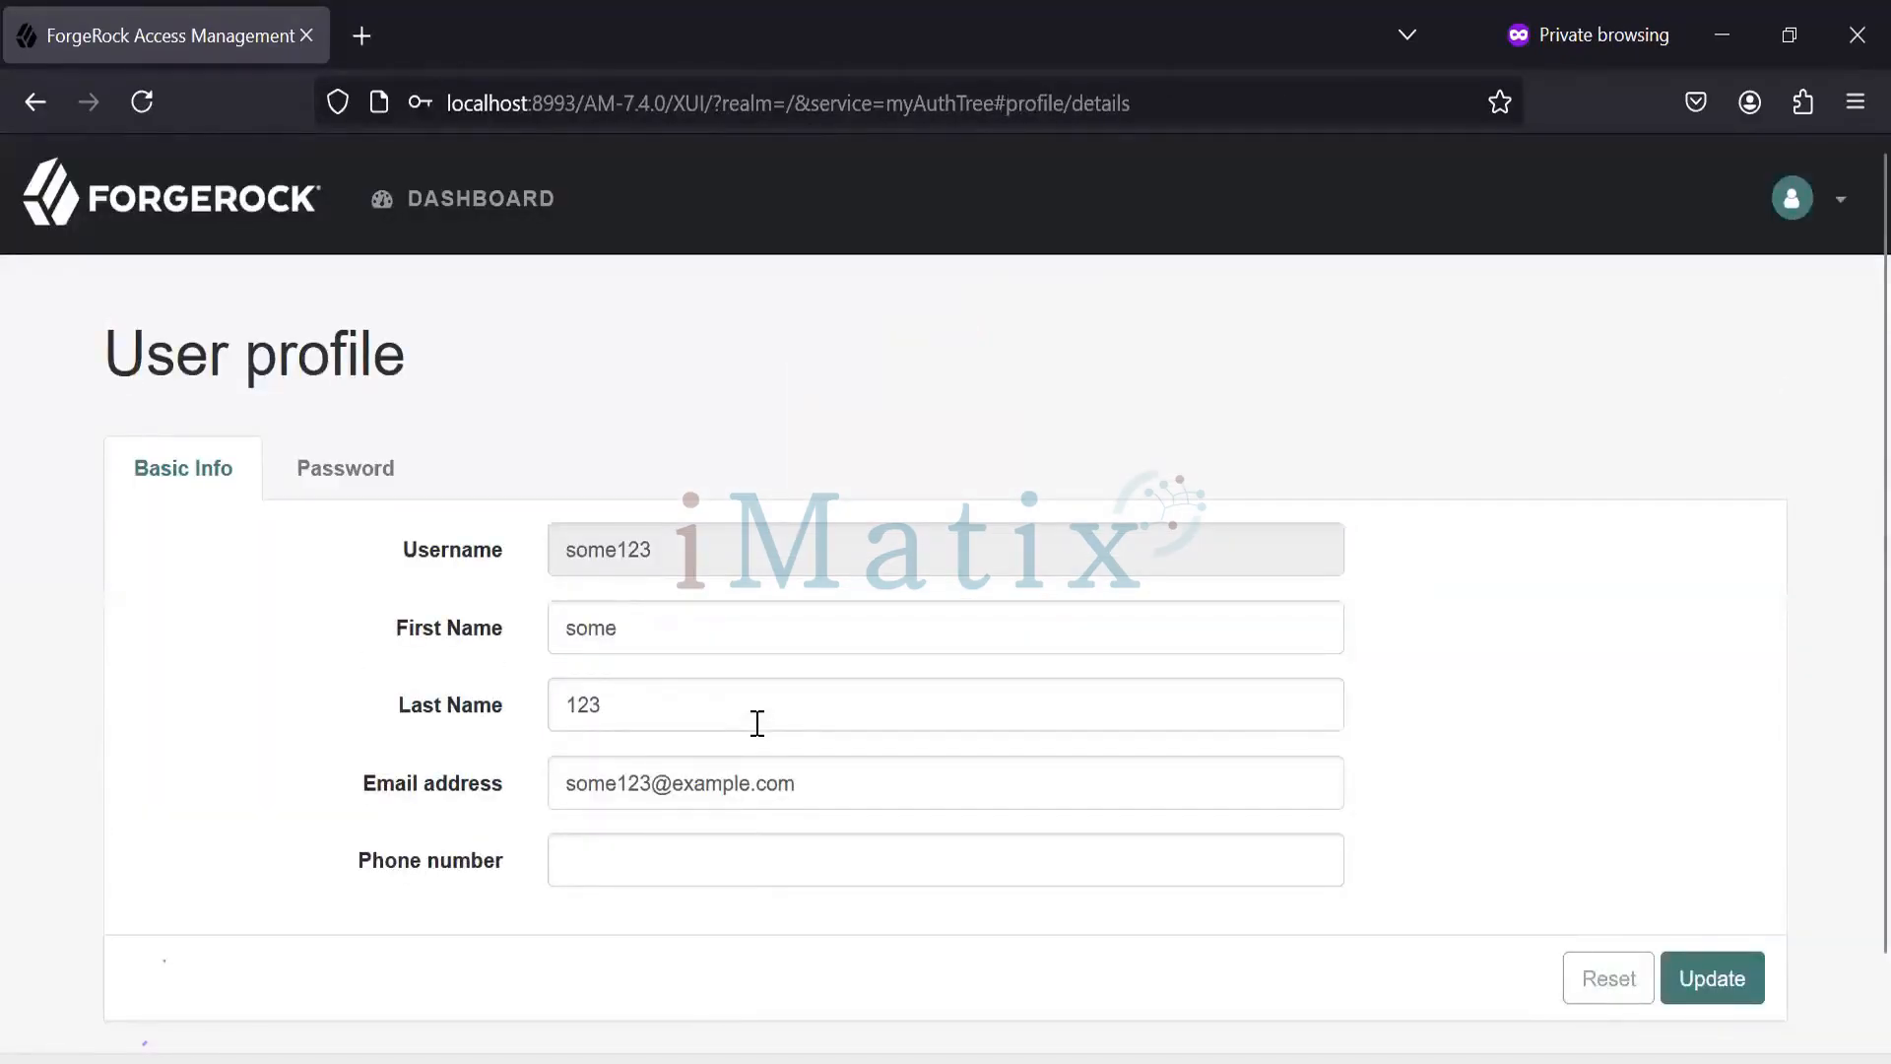
- On the Dashboard, switch off OATH multi-factor authentication in the Oath Device settings and save
left_click(486, 198)
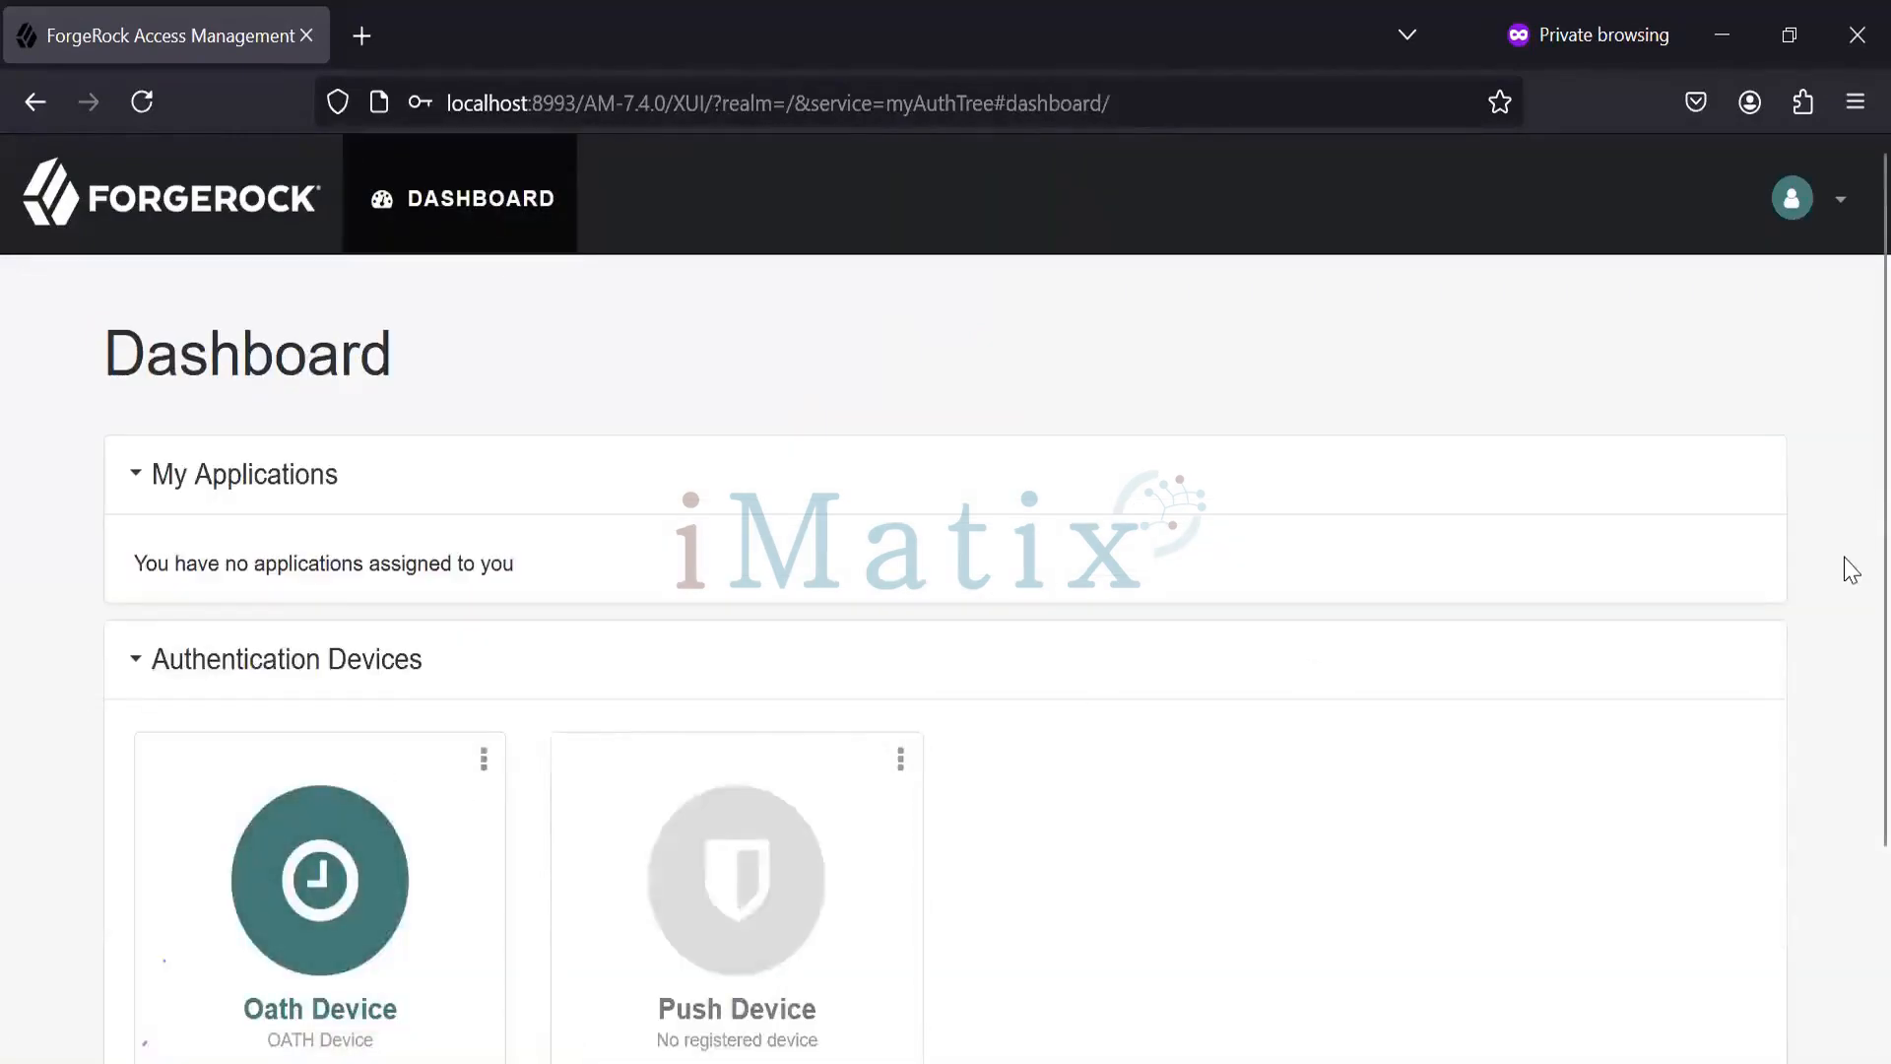
scroll(1850, 749, "down", 3)
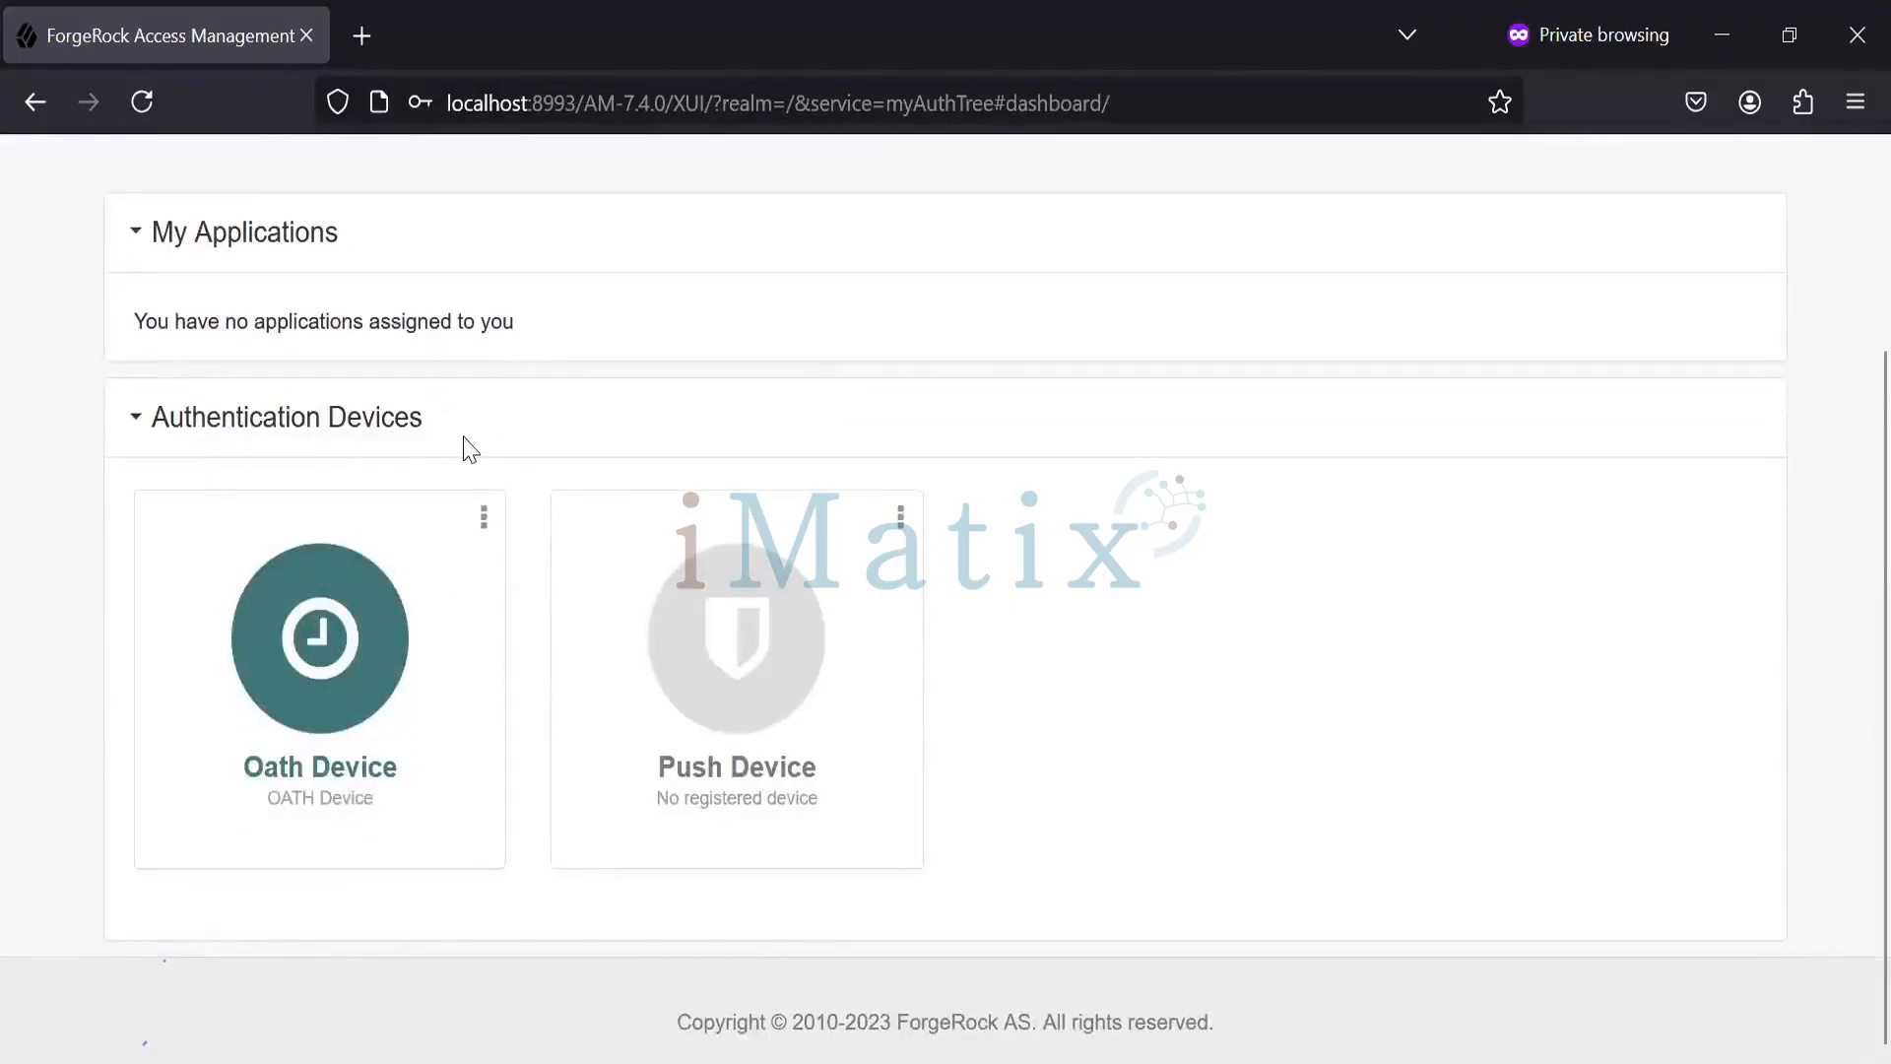
left_click(484, 520)
left_click(449, 582)
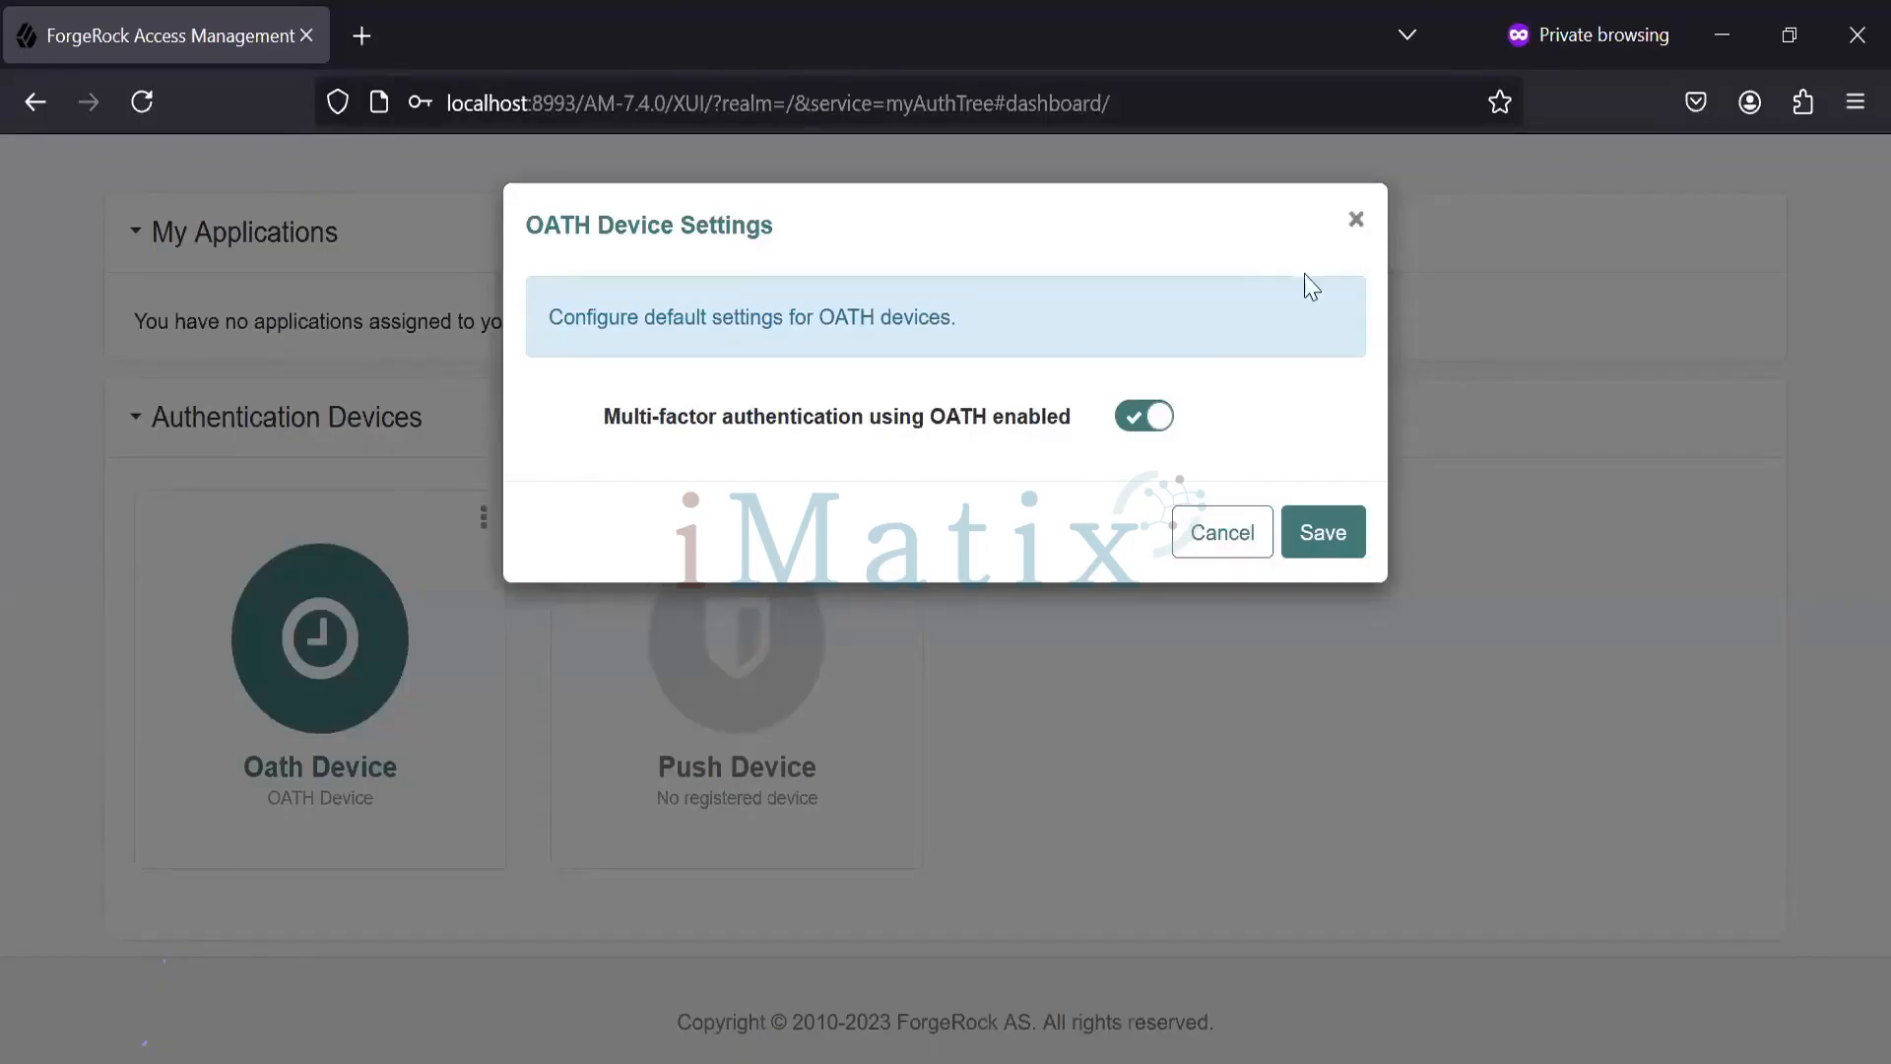
left_click(1138, 416)
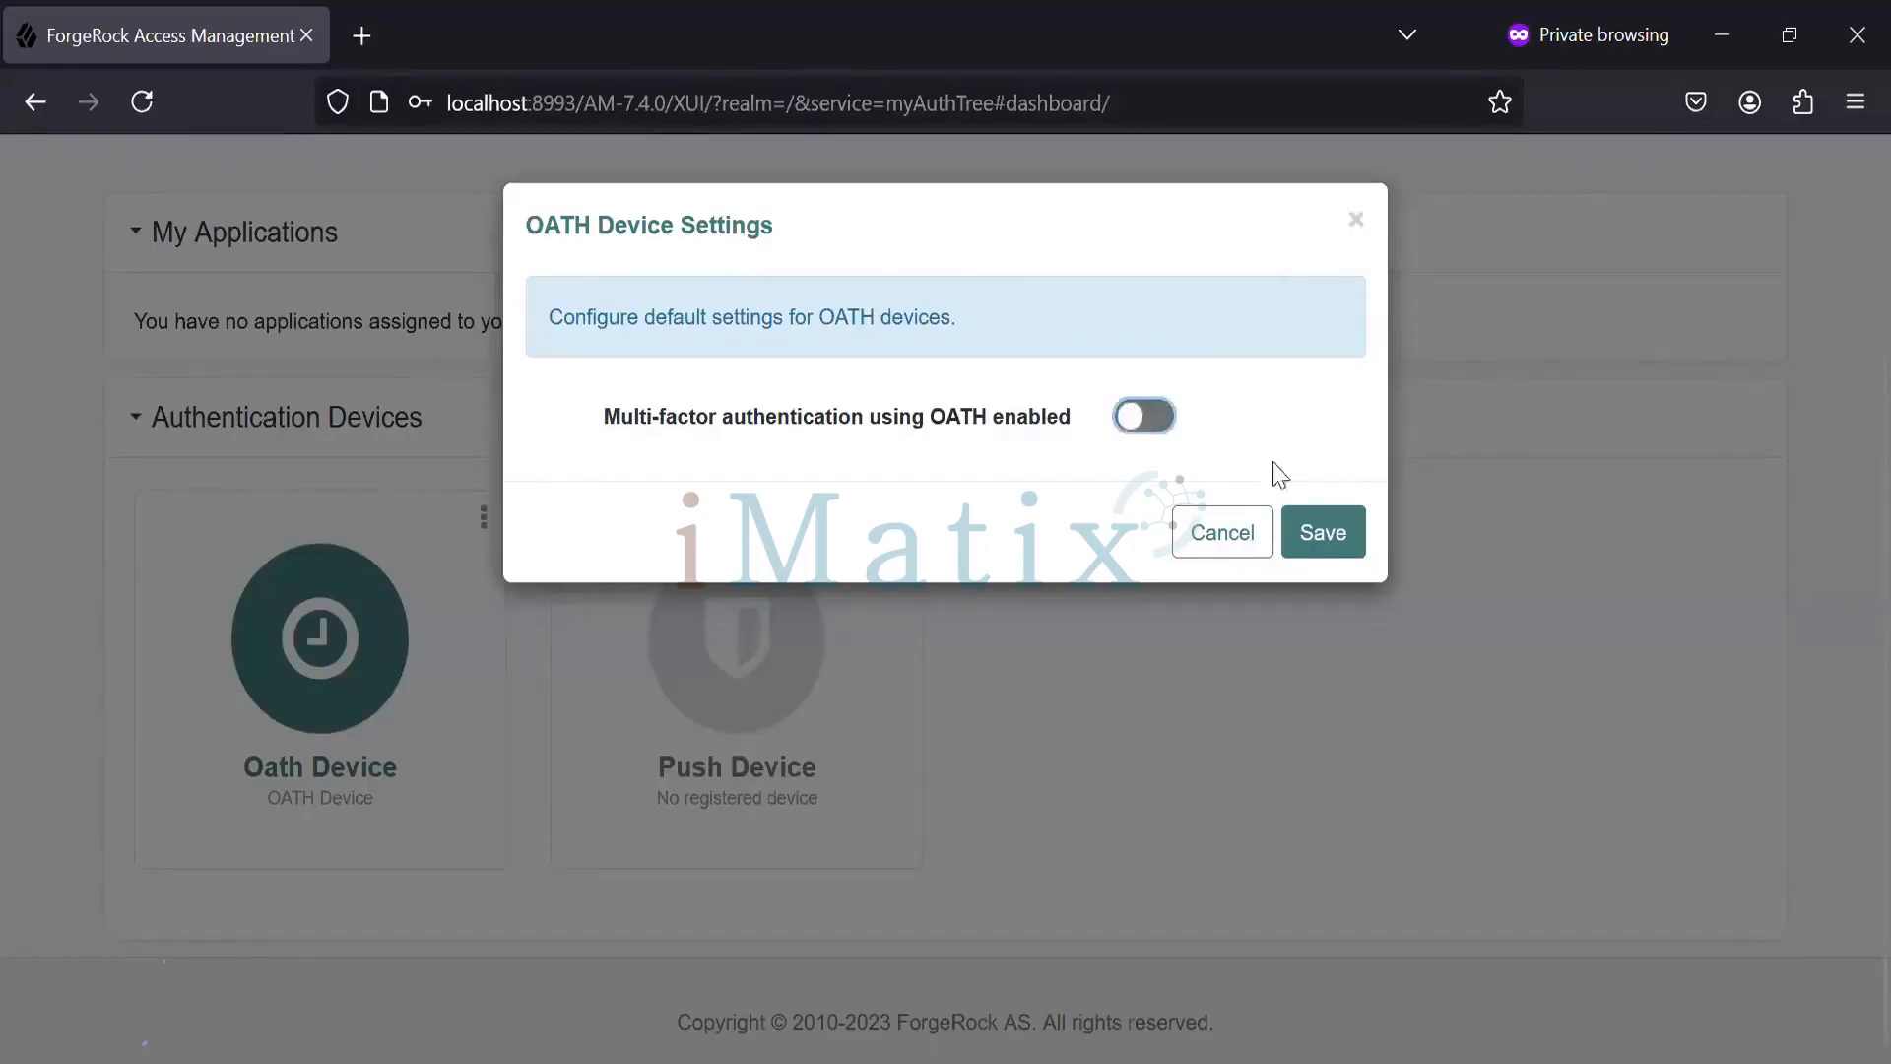
left_click(1320, 534)
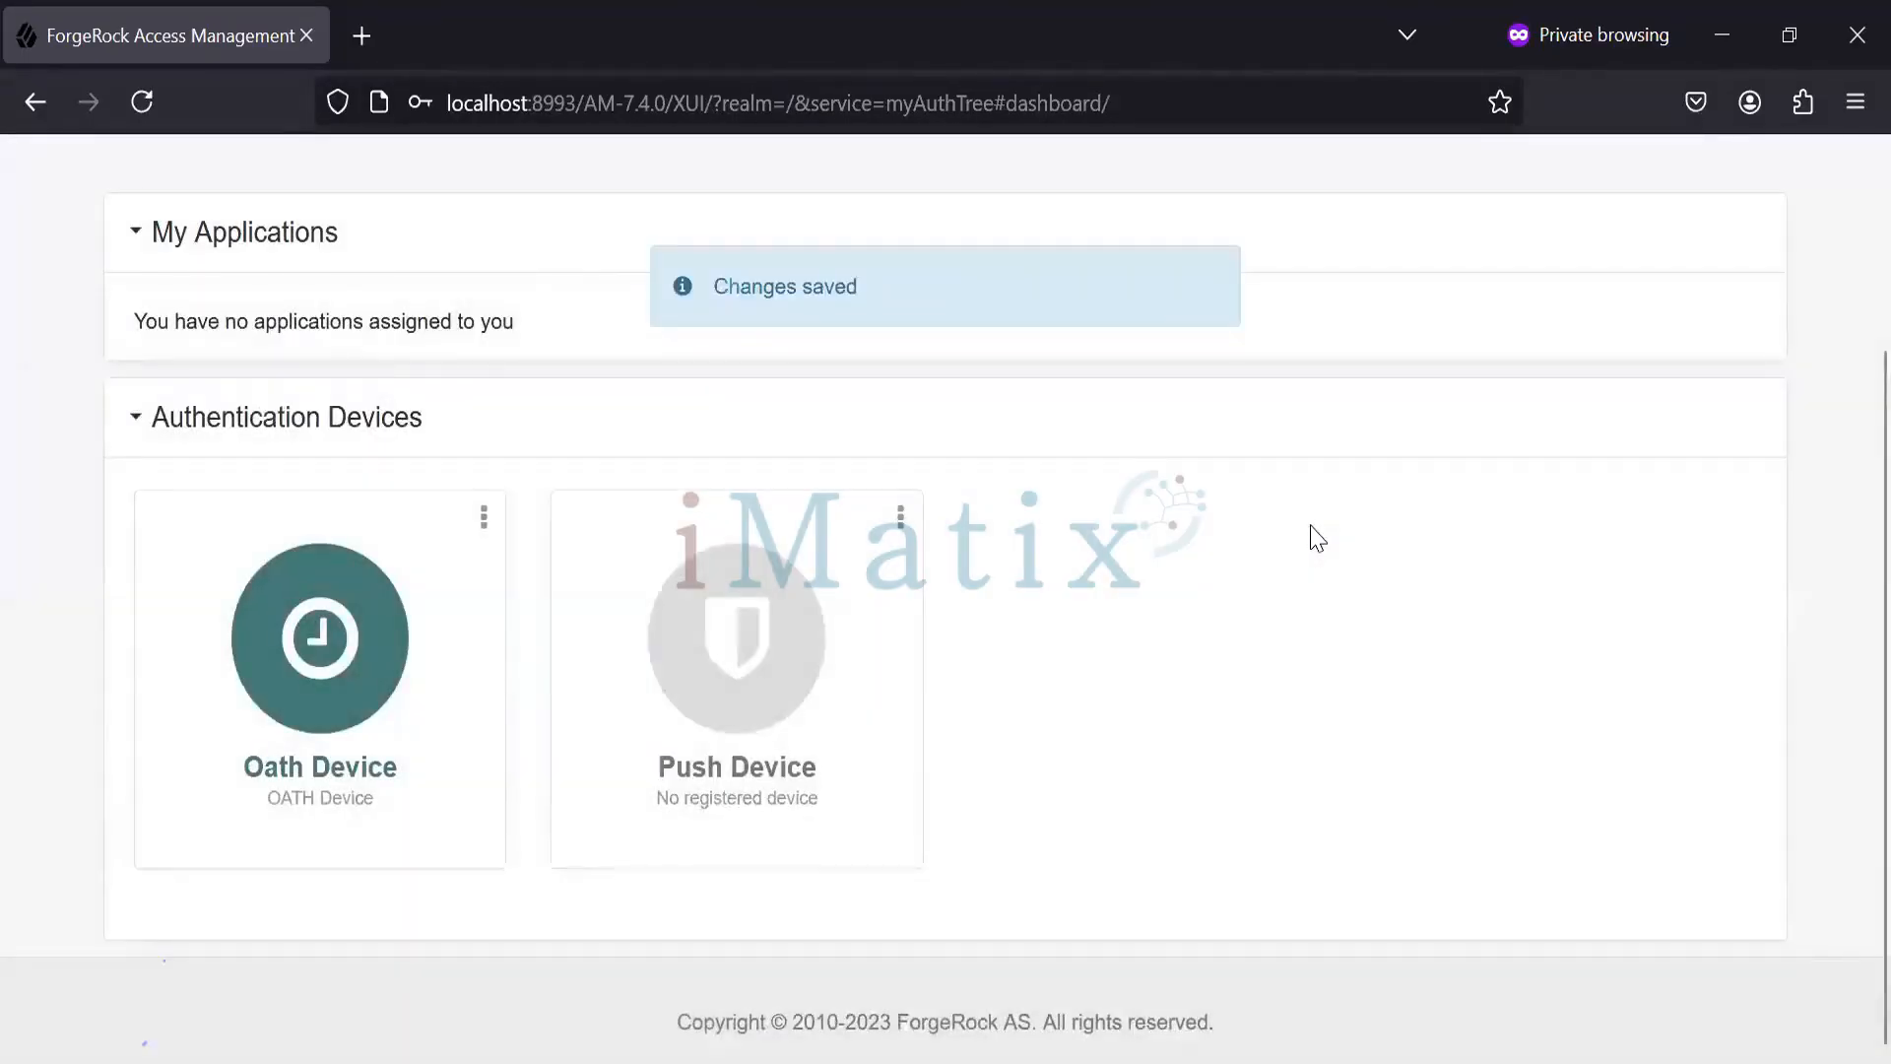
scroll(1845, 760, "up", 3)
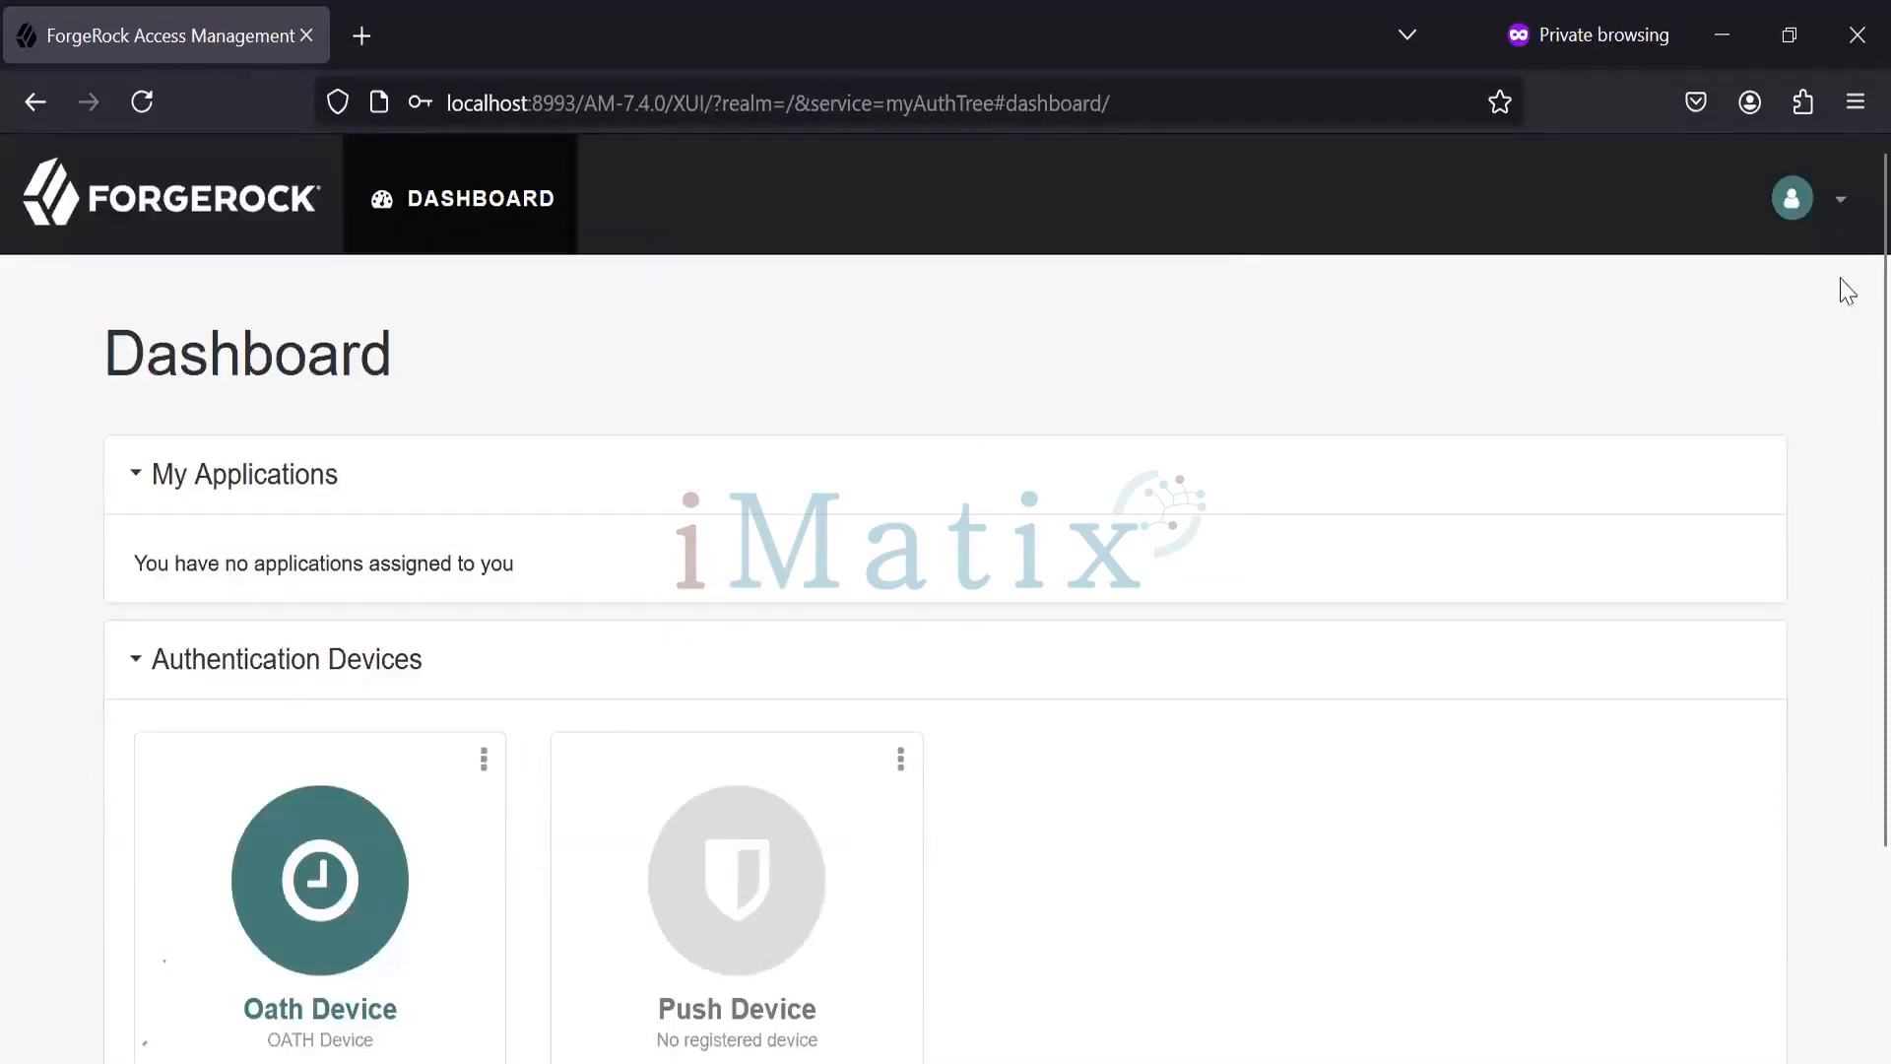
- Log out of the user account and go back to the login page
left_click(1833, 211)
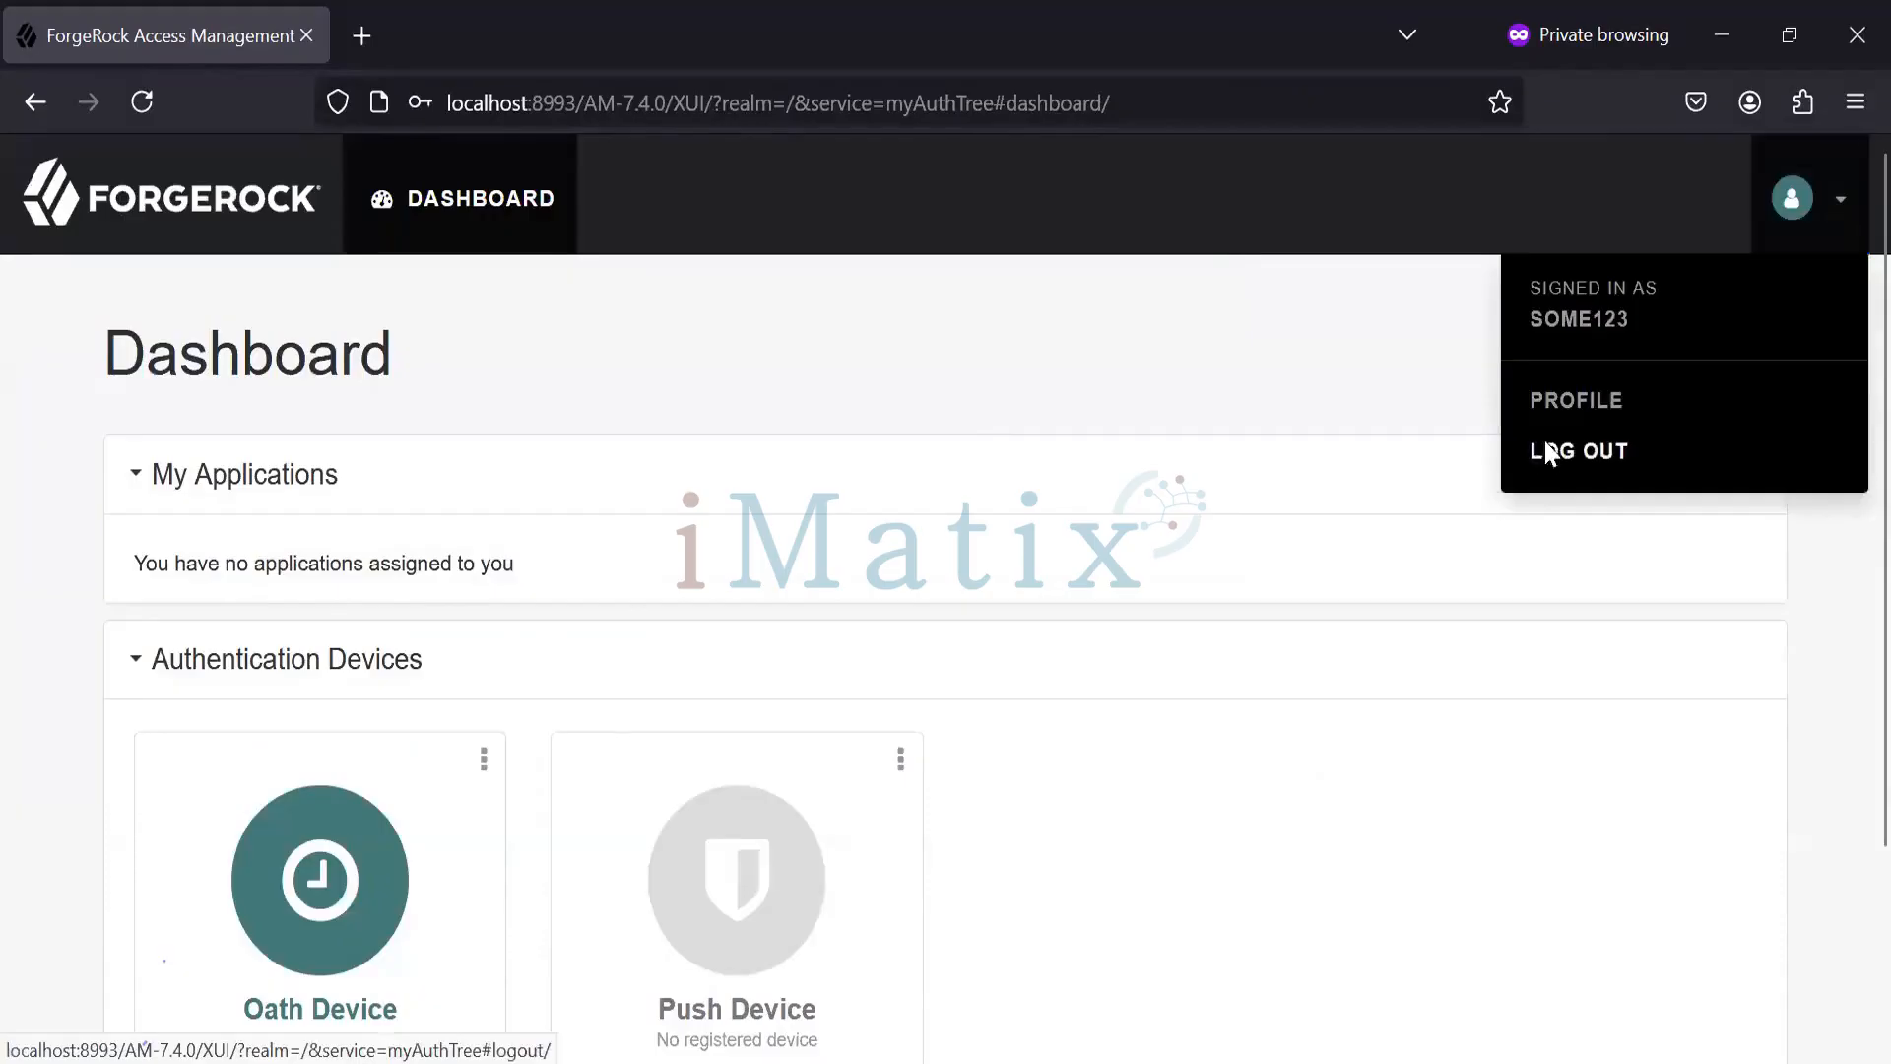
left_click(1548, 453)
left_click(929, 650)
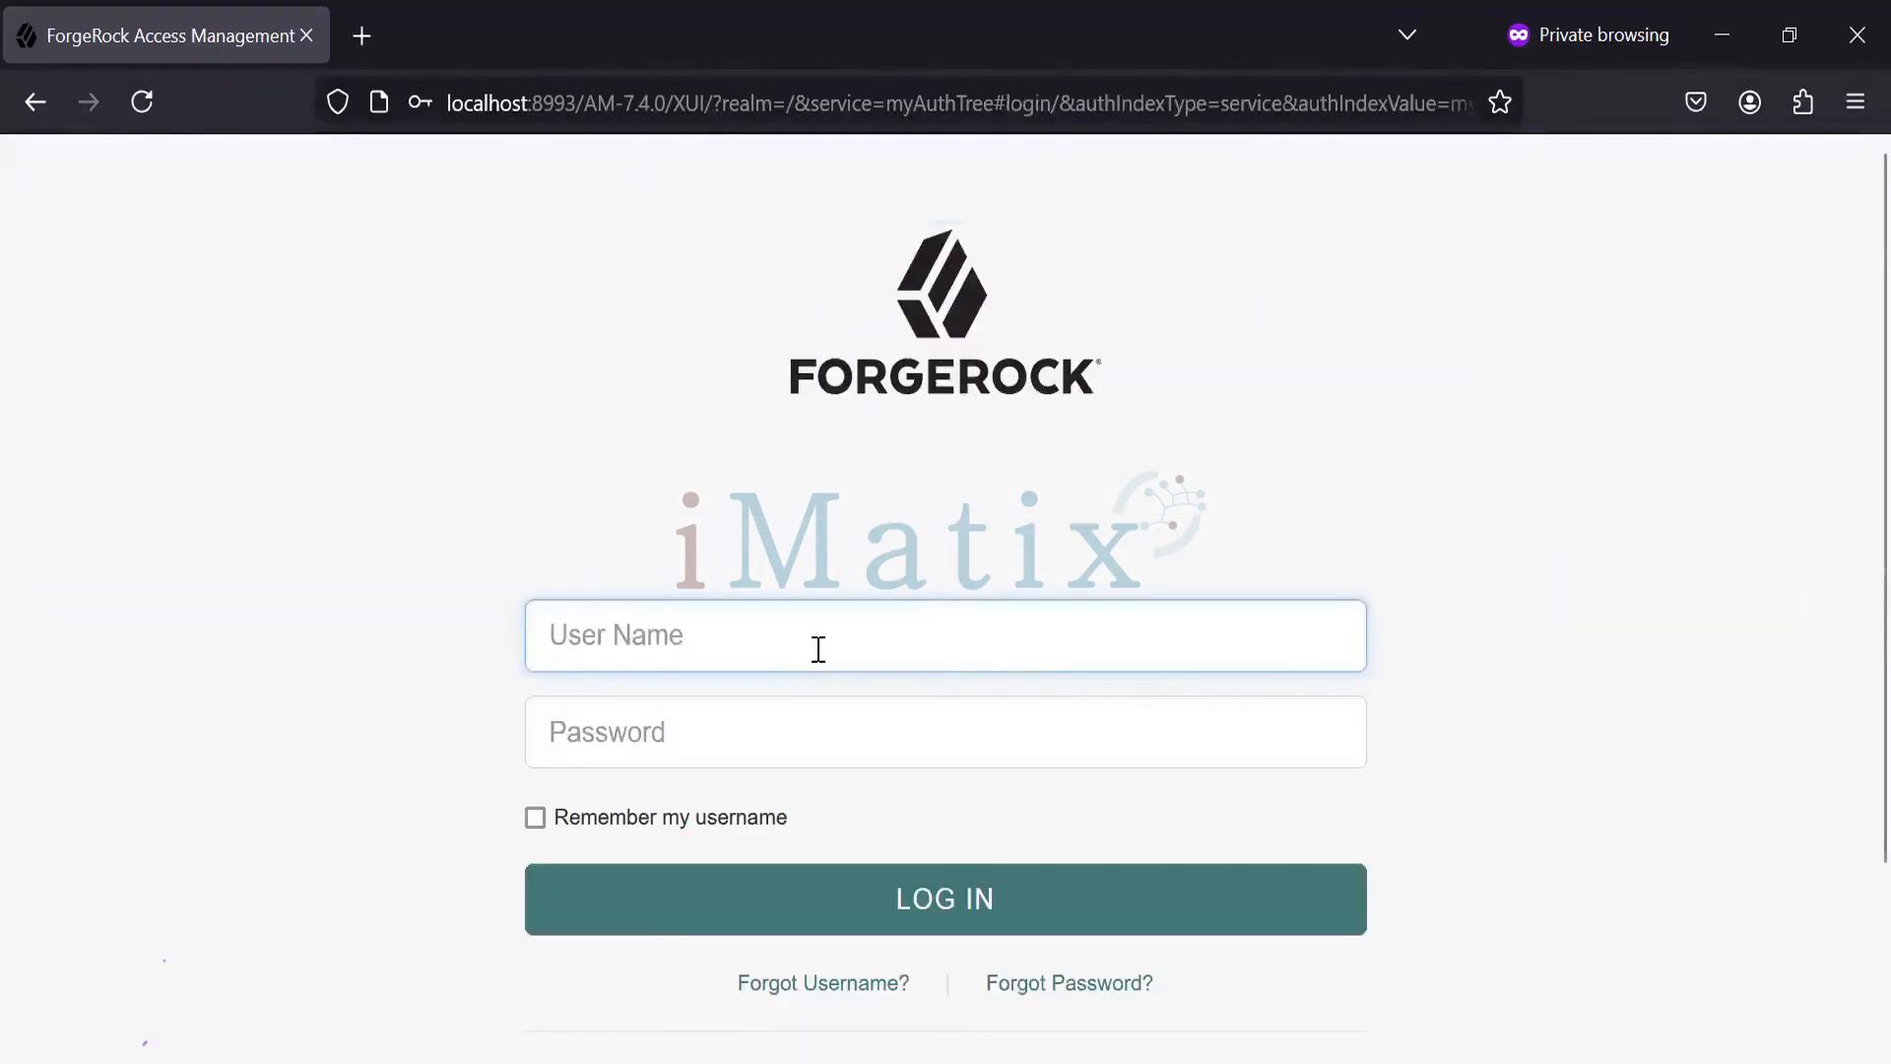
- Sign in as 'demouser' with the password, then submit the verification code
type("demo")
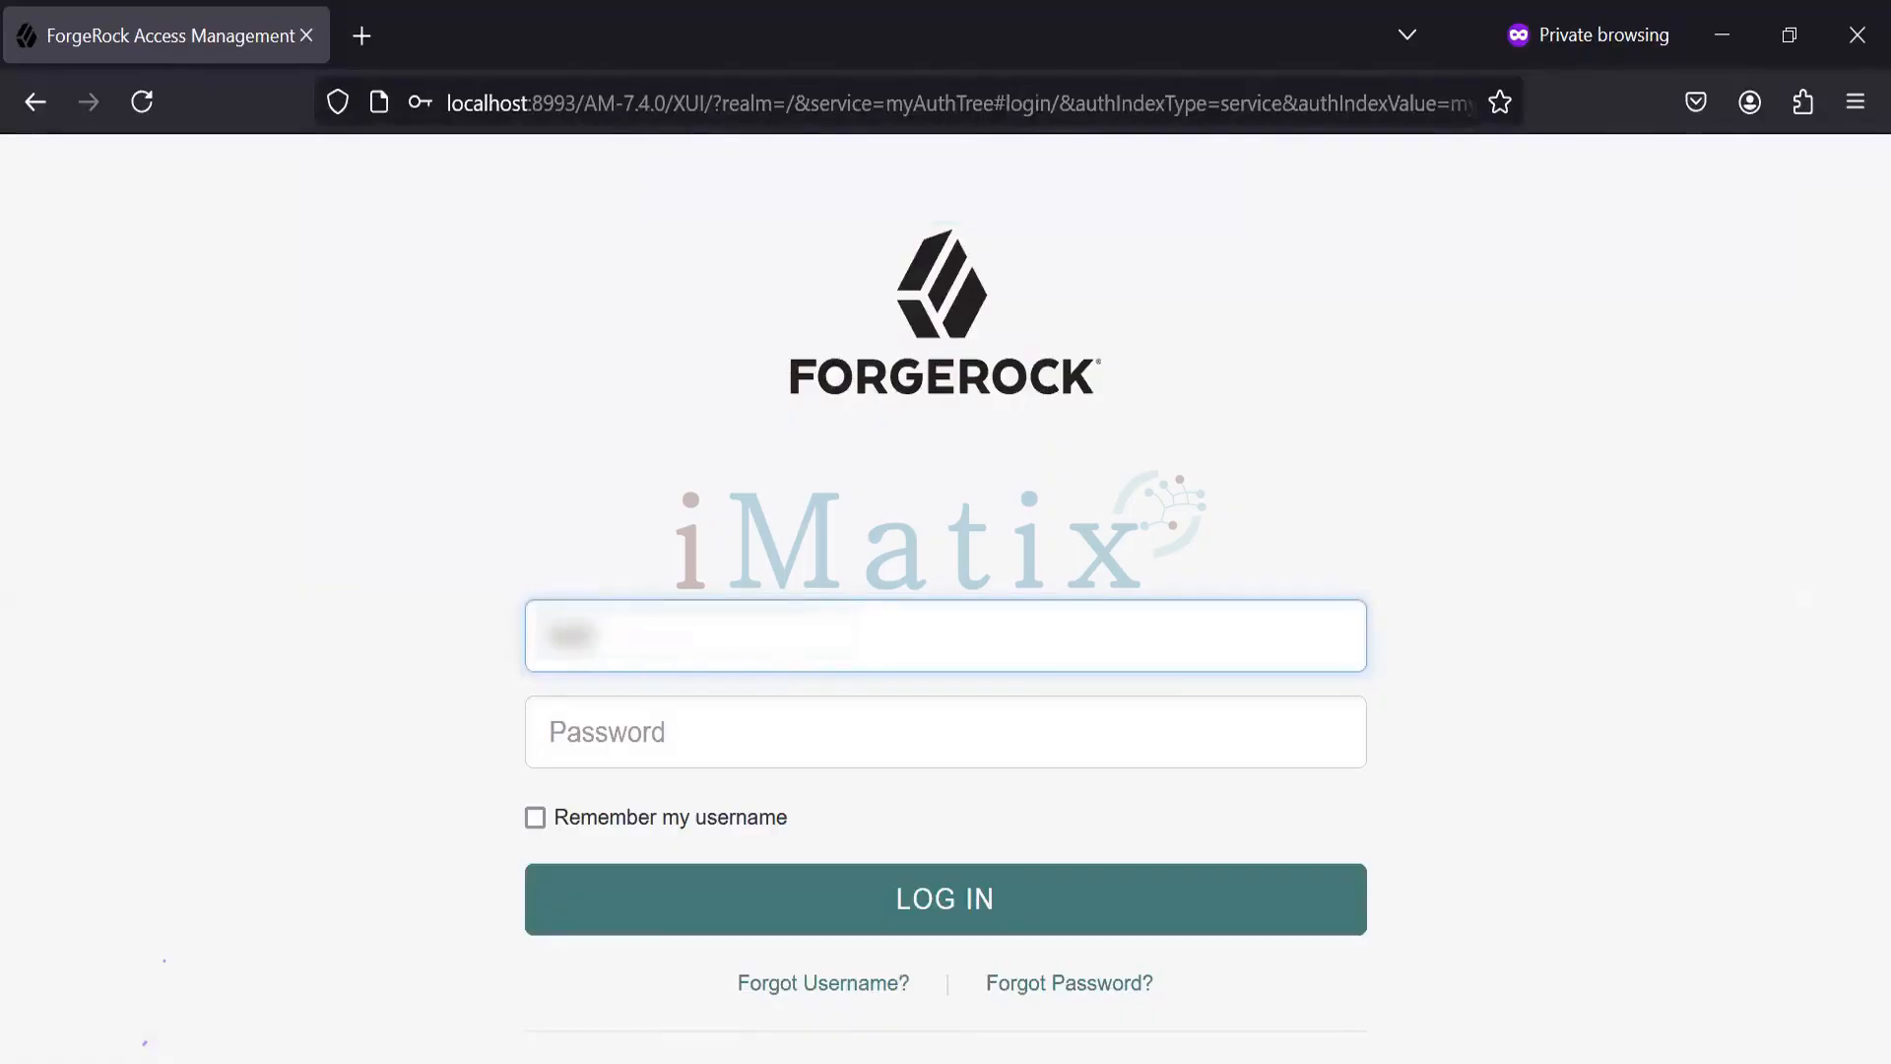
key("BackSpace")
key("BackSpace")
key("BackSpace")
key("BackSpace")
type("demouser")
key("Tab")
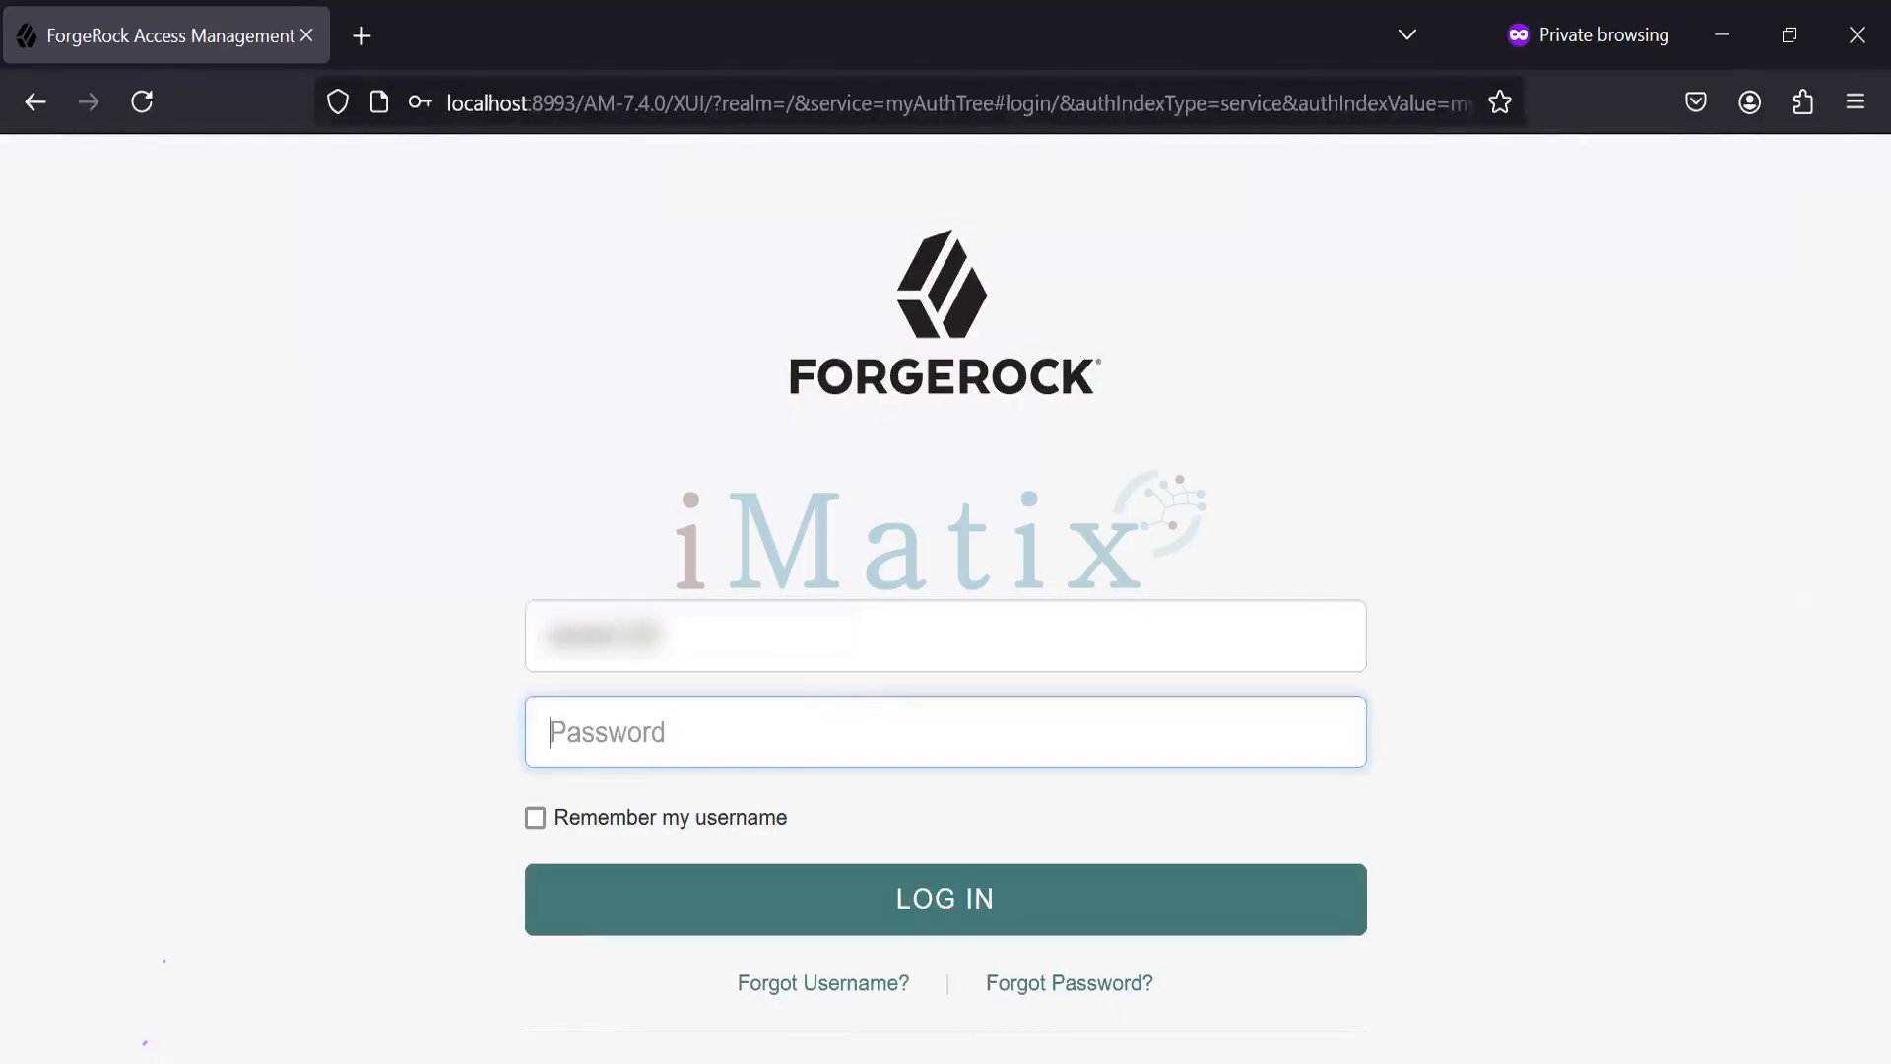
type("pass")
key("BackSpace")
key("BackSpace")
key("BackSpace")
key("BackSpace")
type("password12345")
left_click(832, 891)
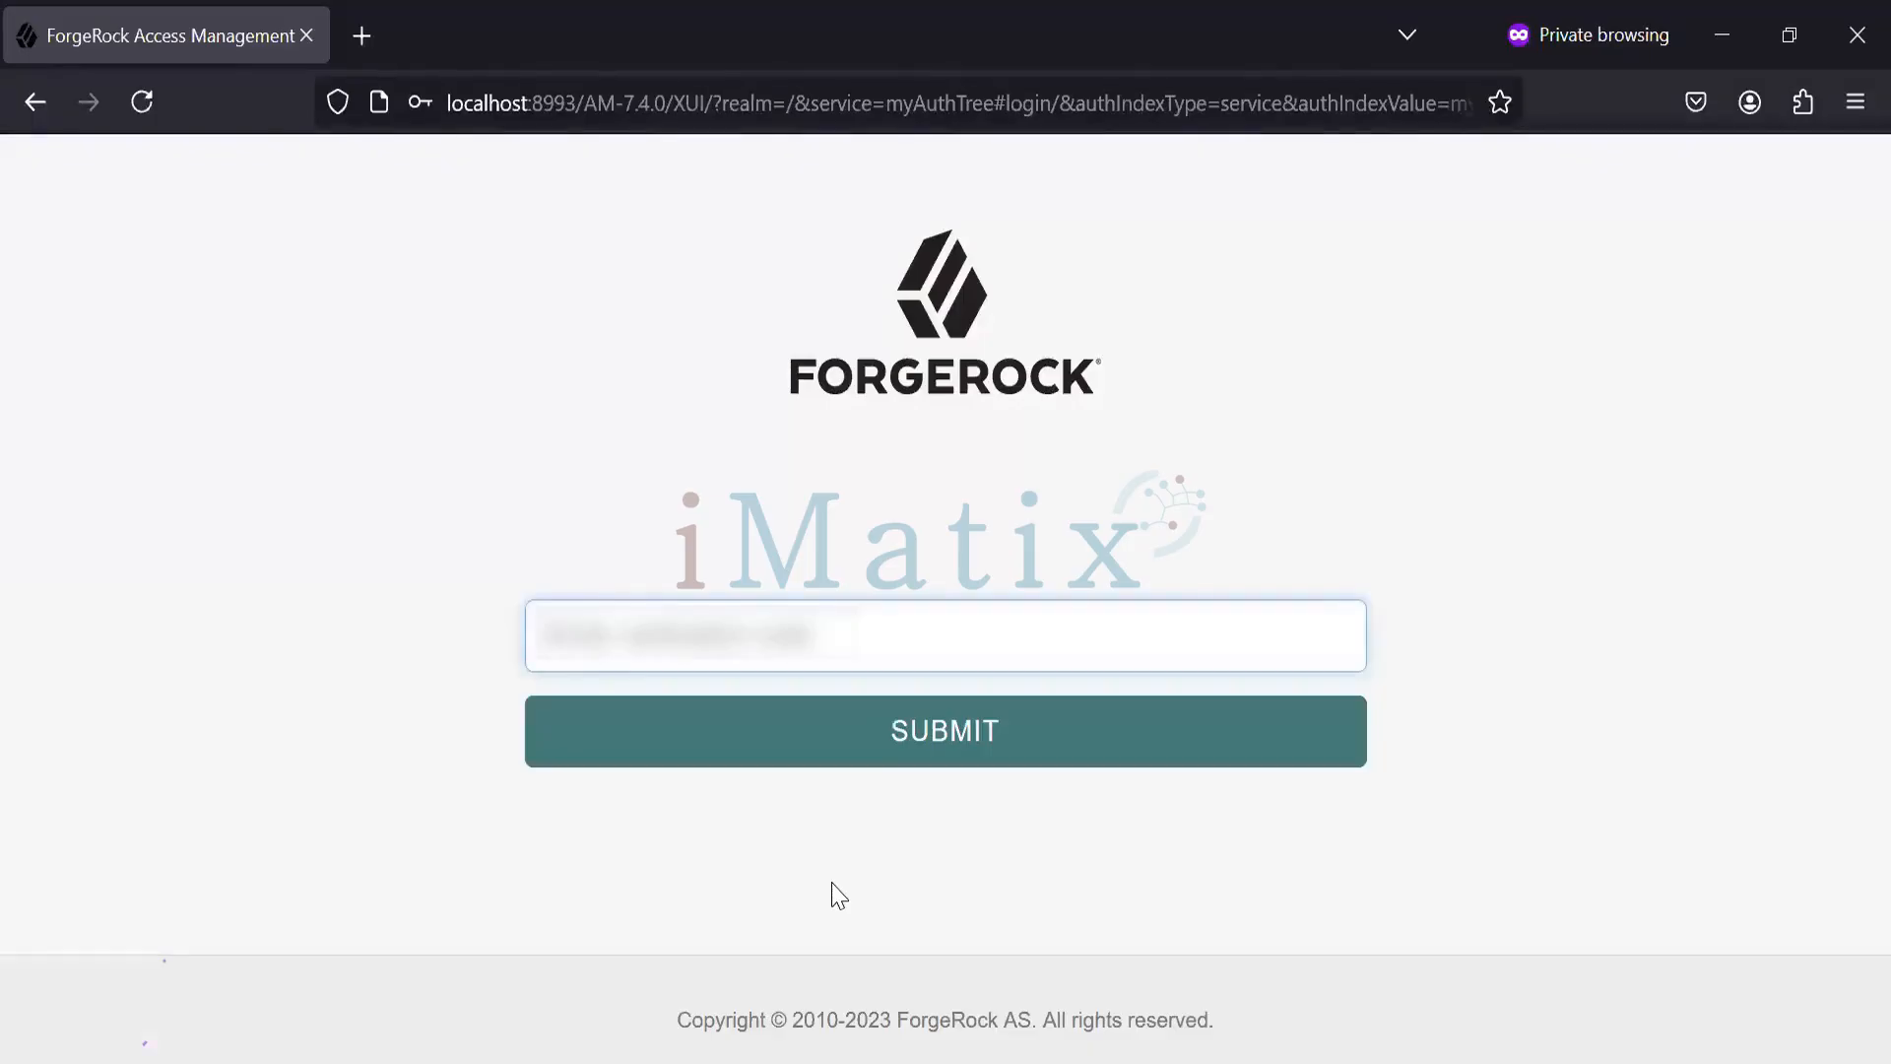
type("123")
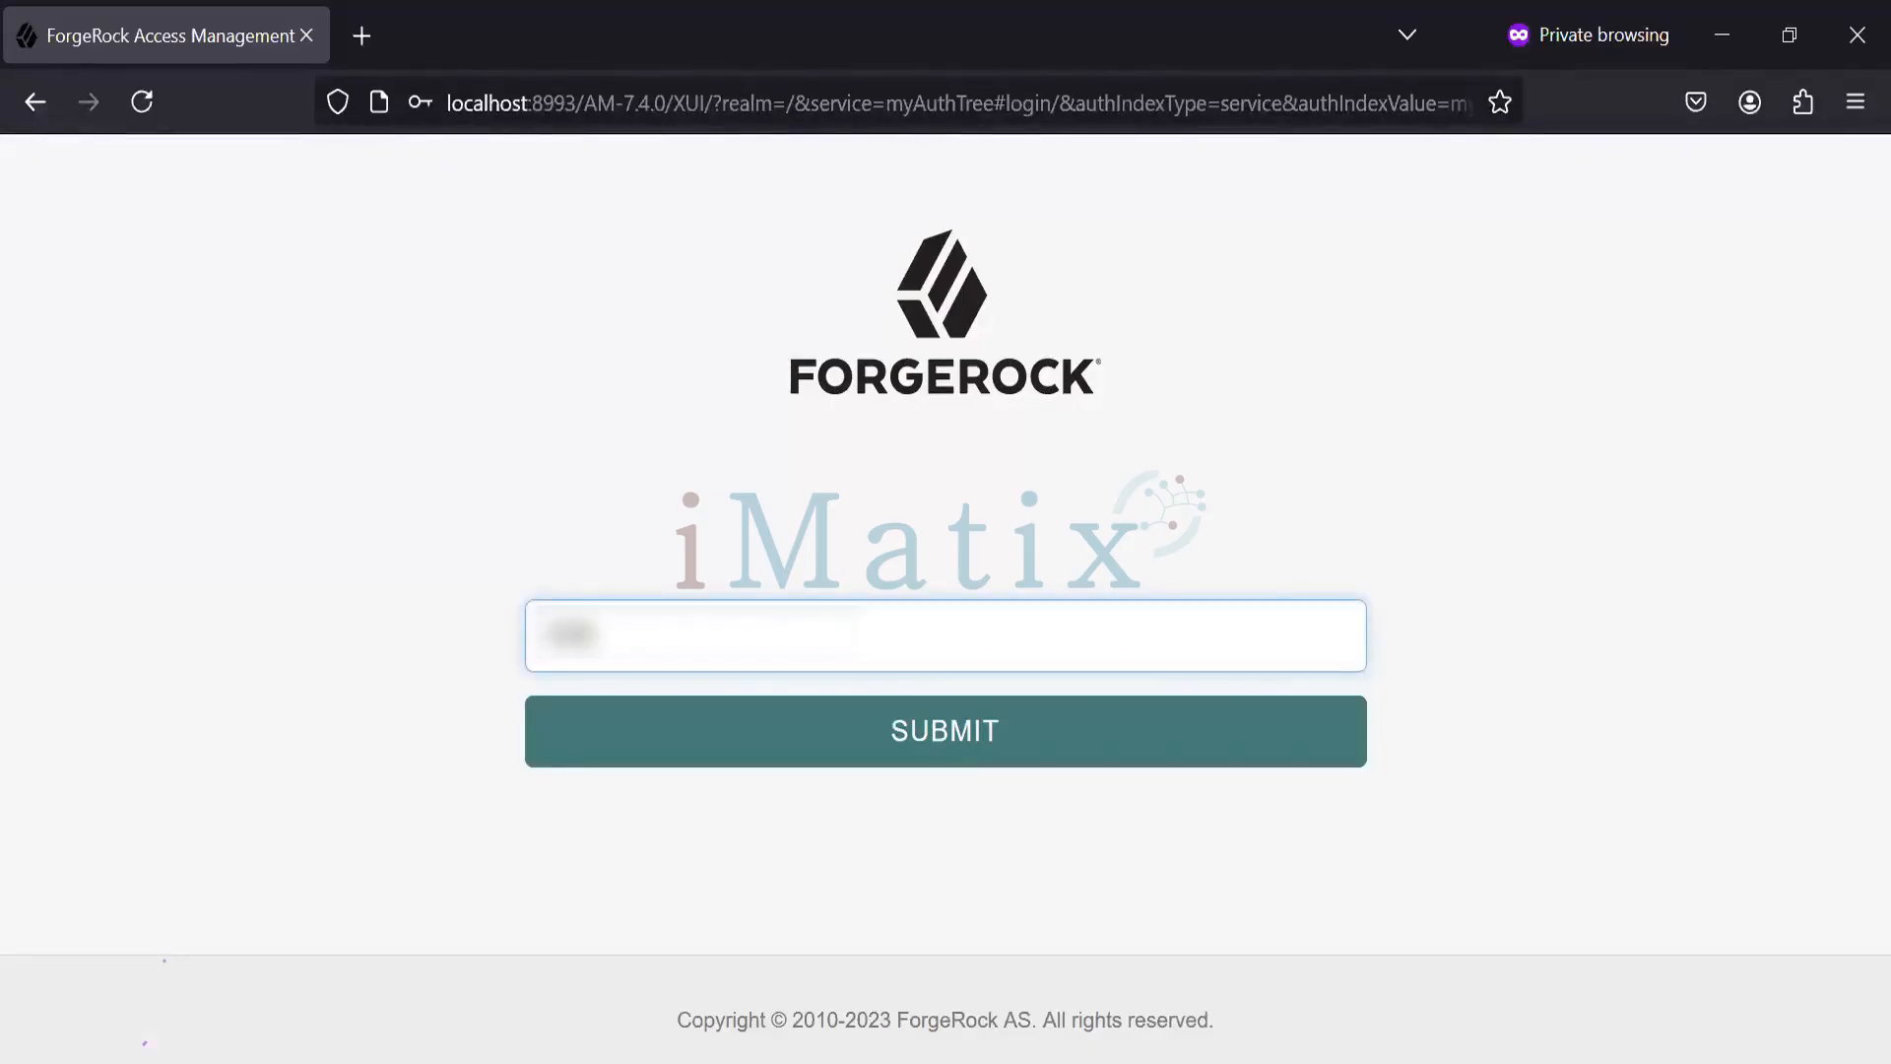
type("4567")
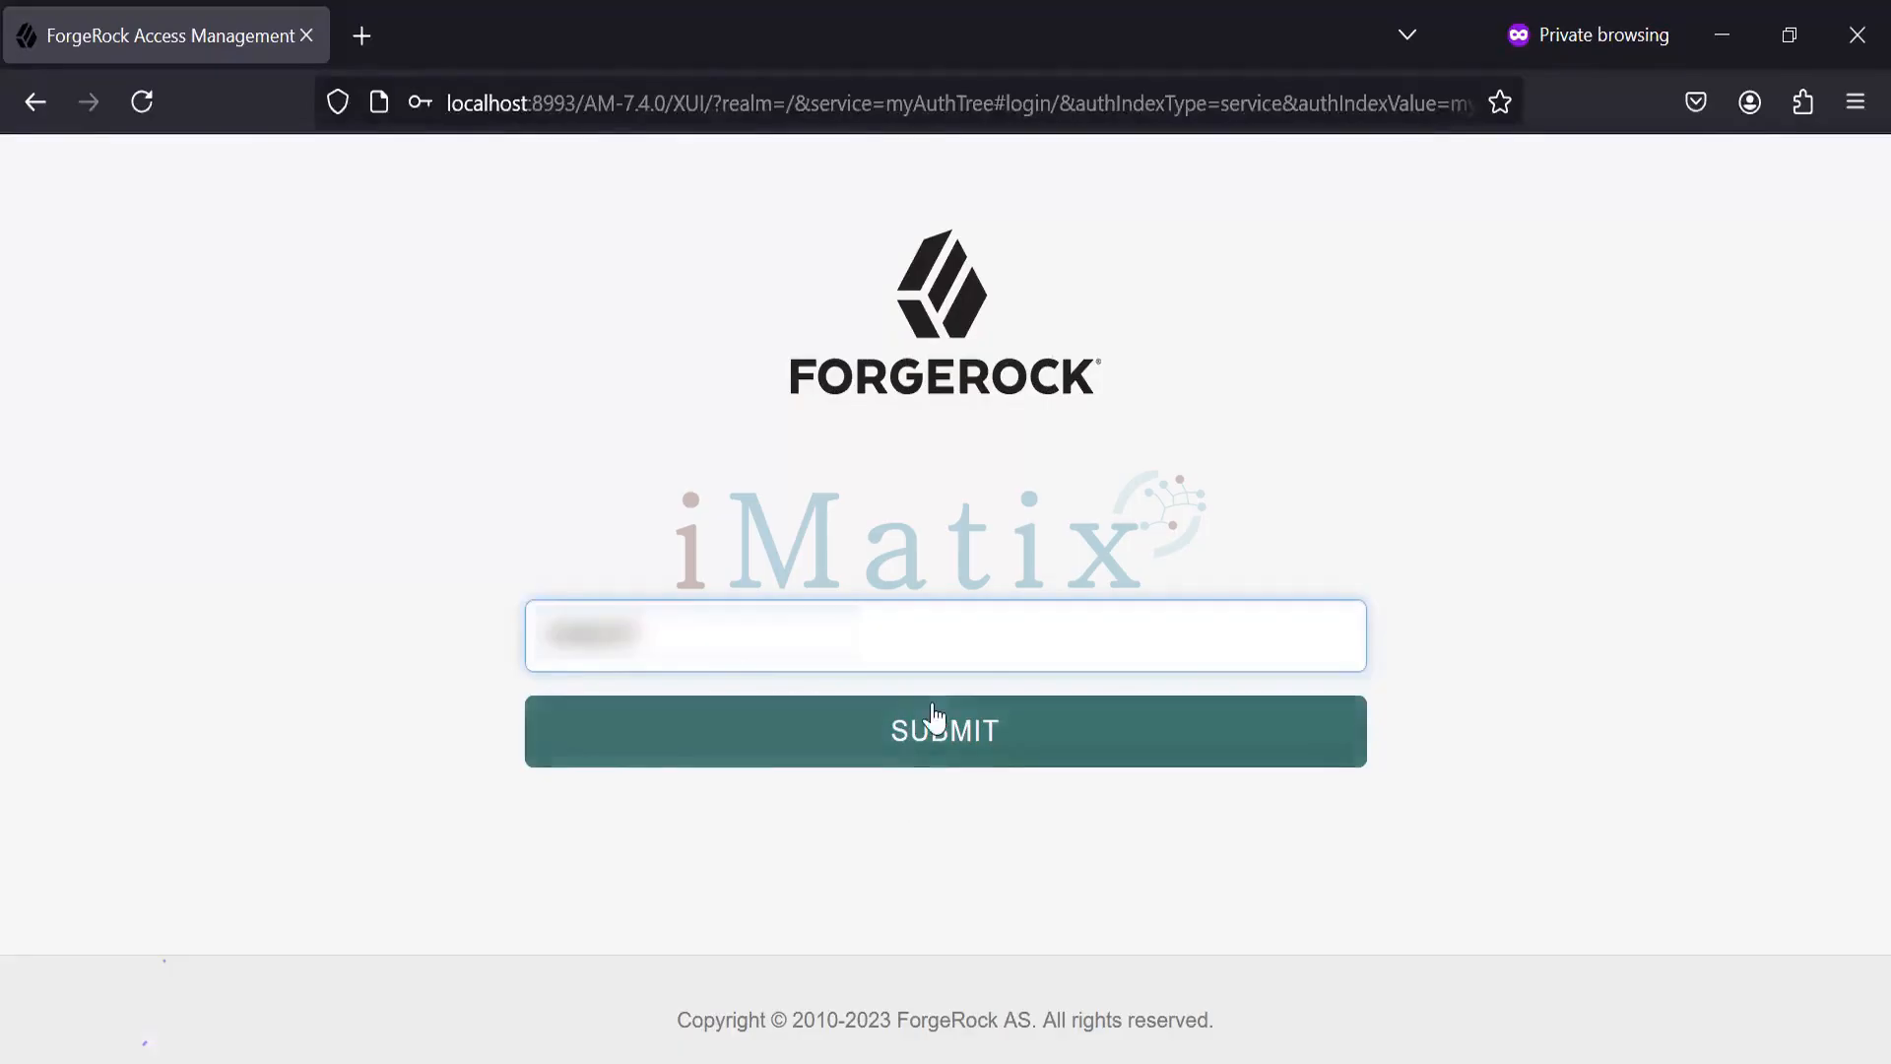
left_click(897, 746)
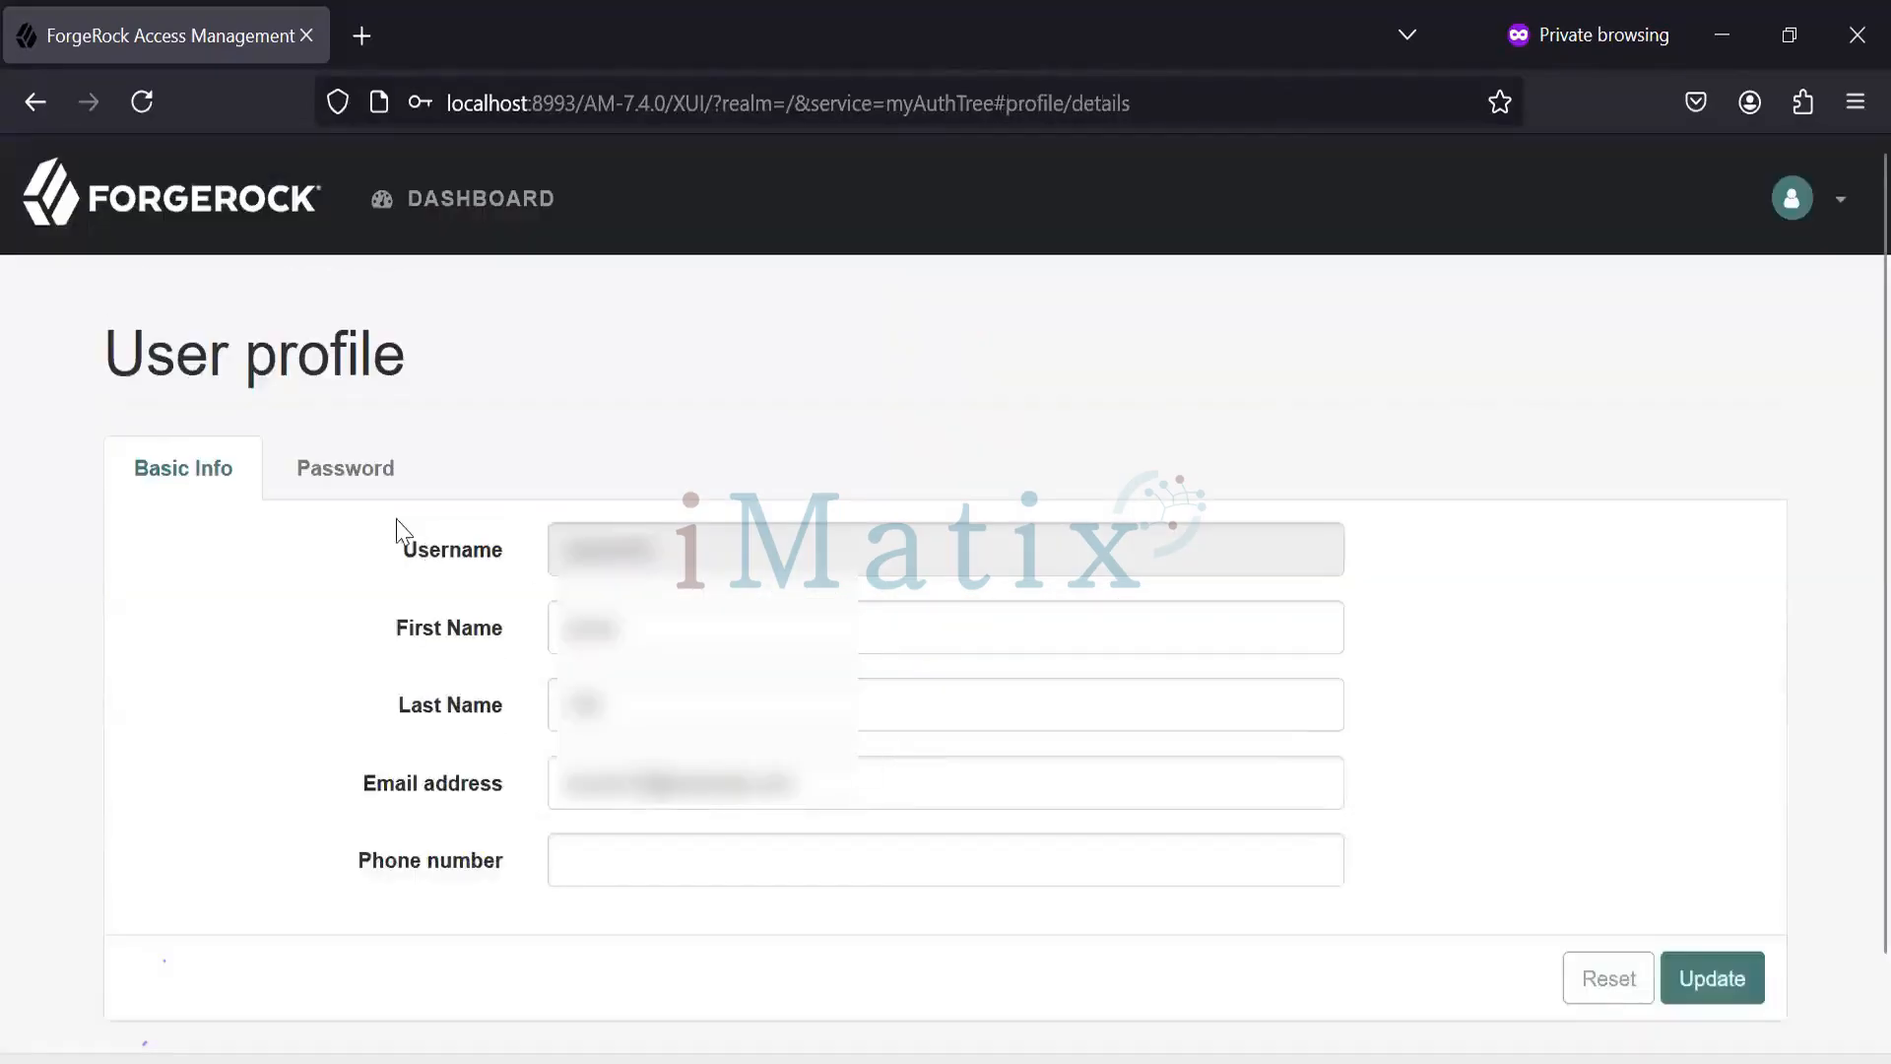
- Re-enable OATH multi-factor authentication in the Oath Device settings on the Dashboard and save
left_click(465, 212)
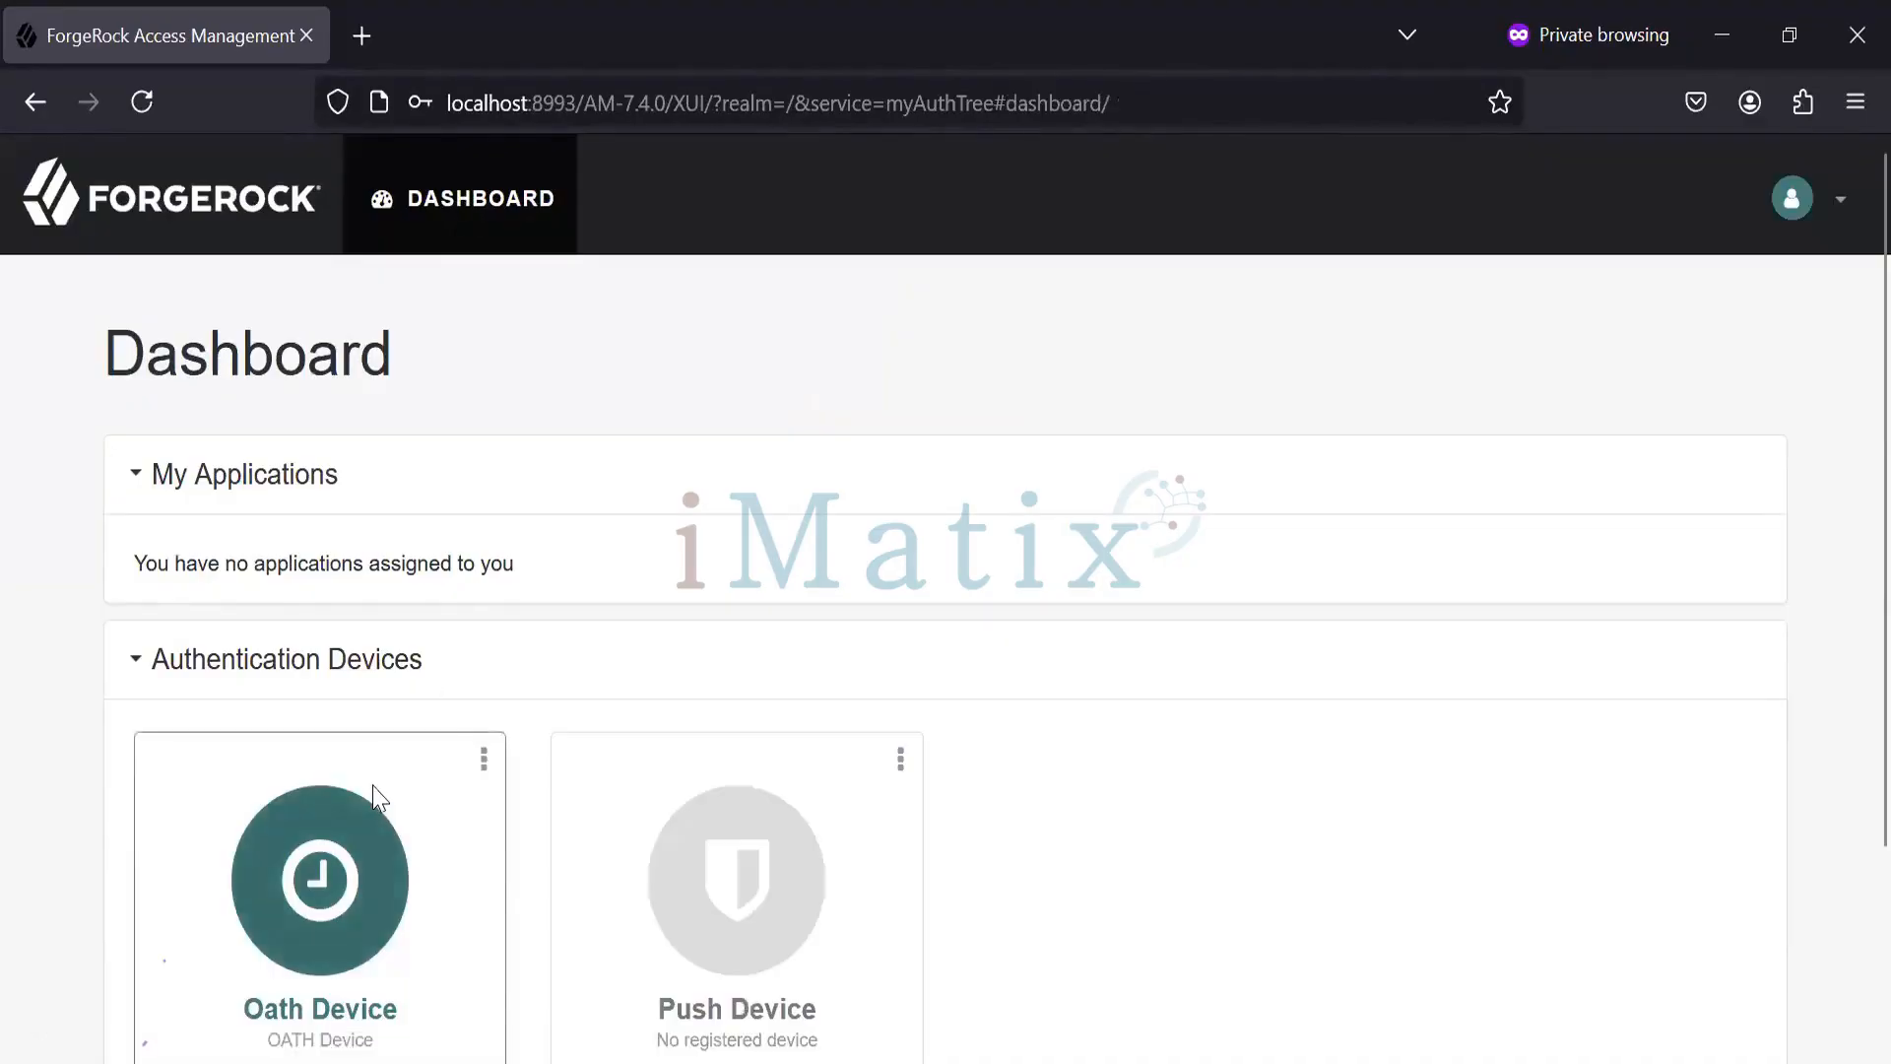
left_click(480, 780)
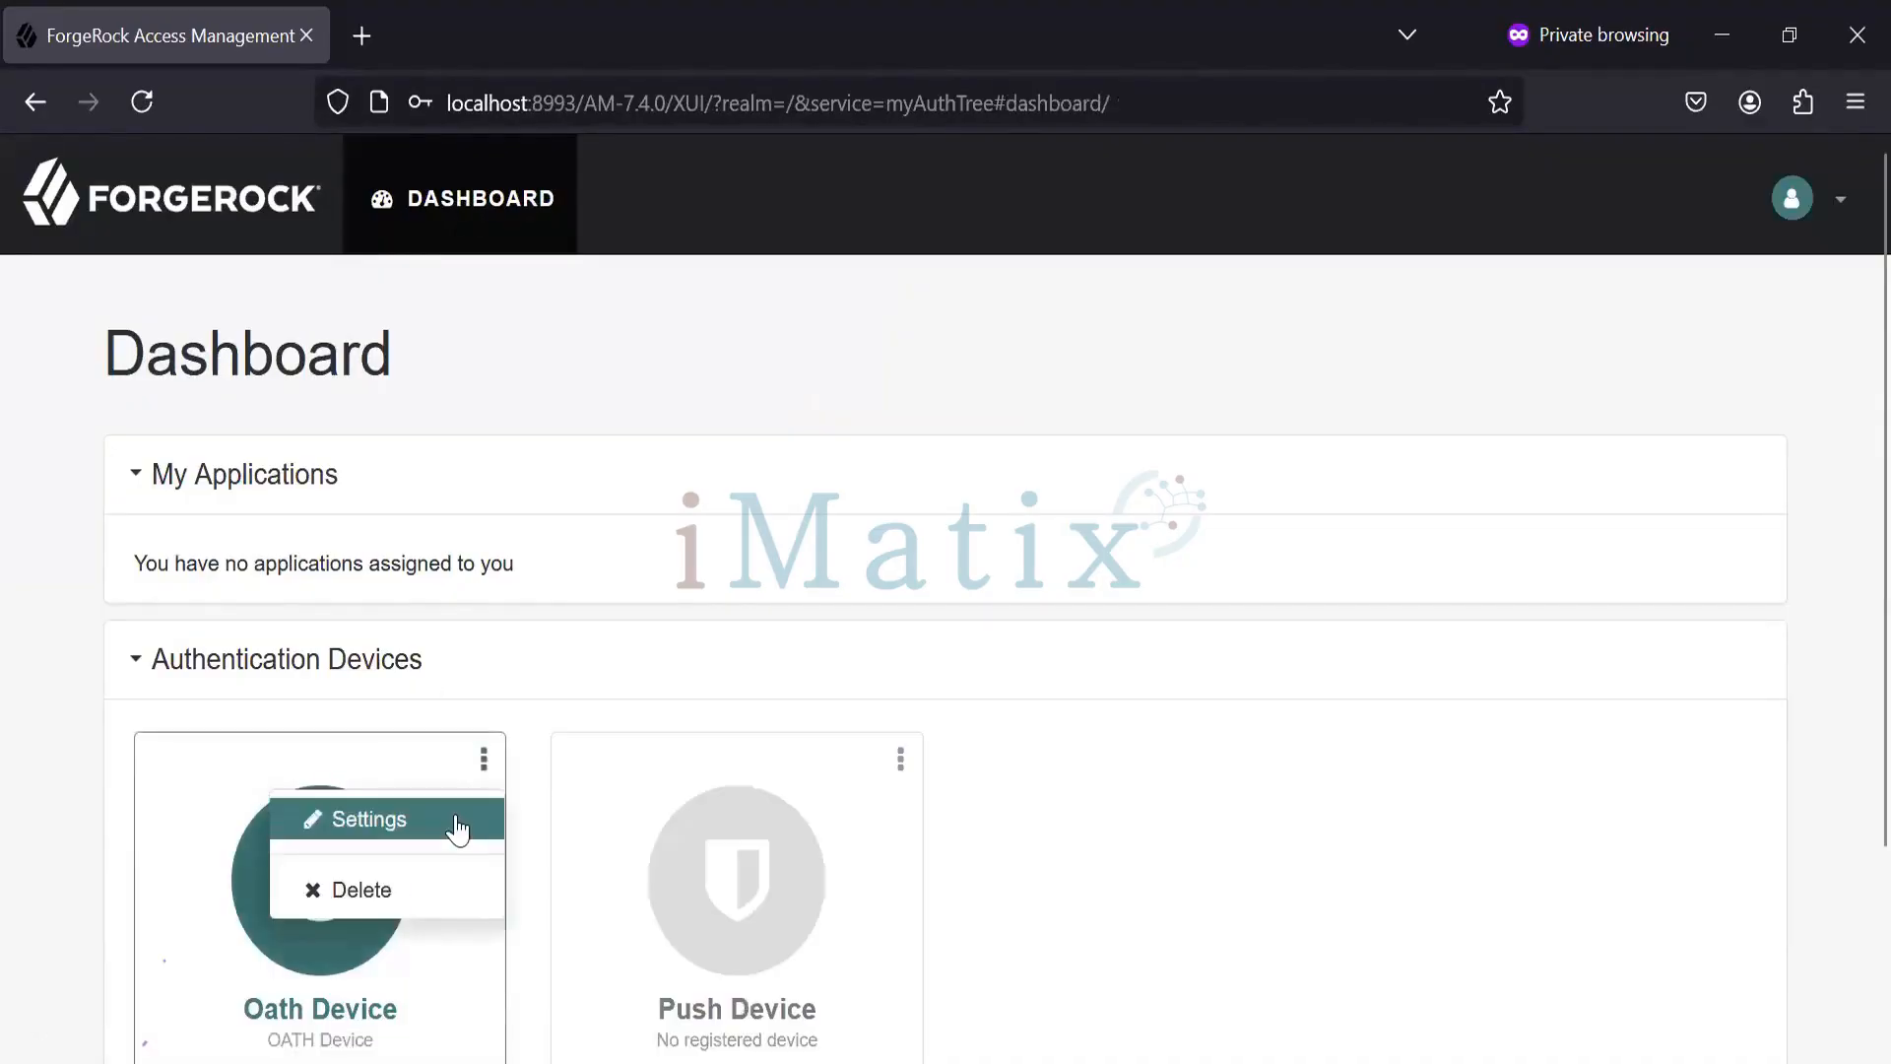
left_click(455, 814)
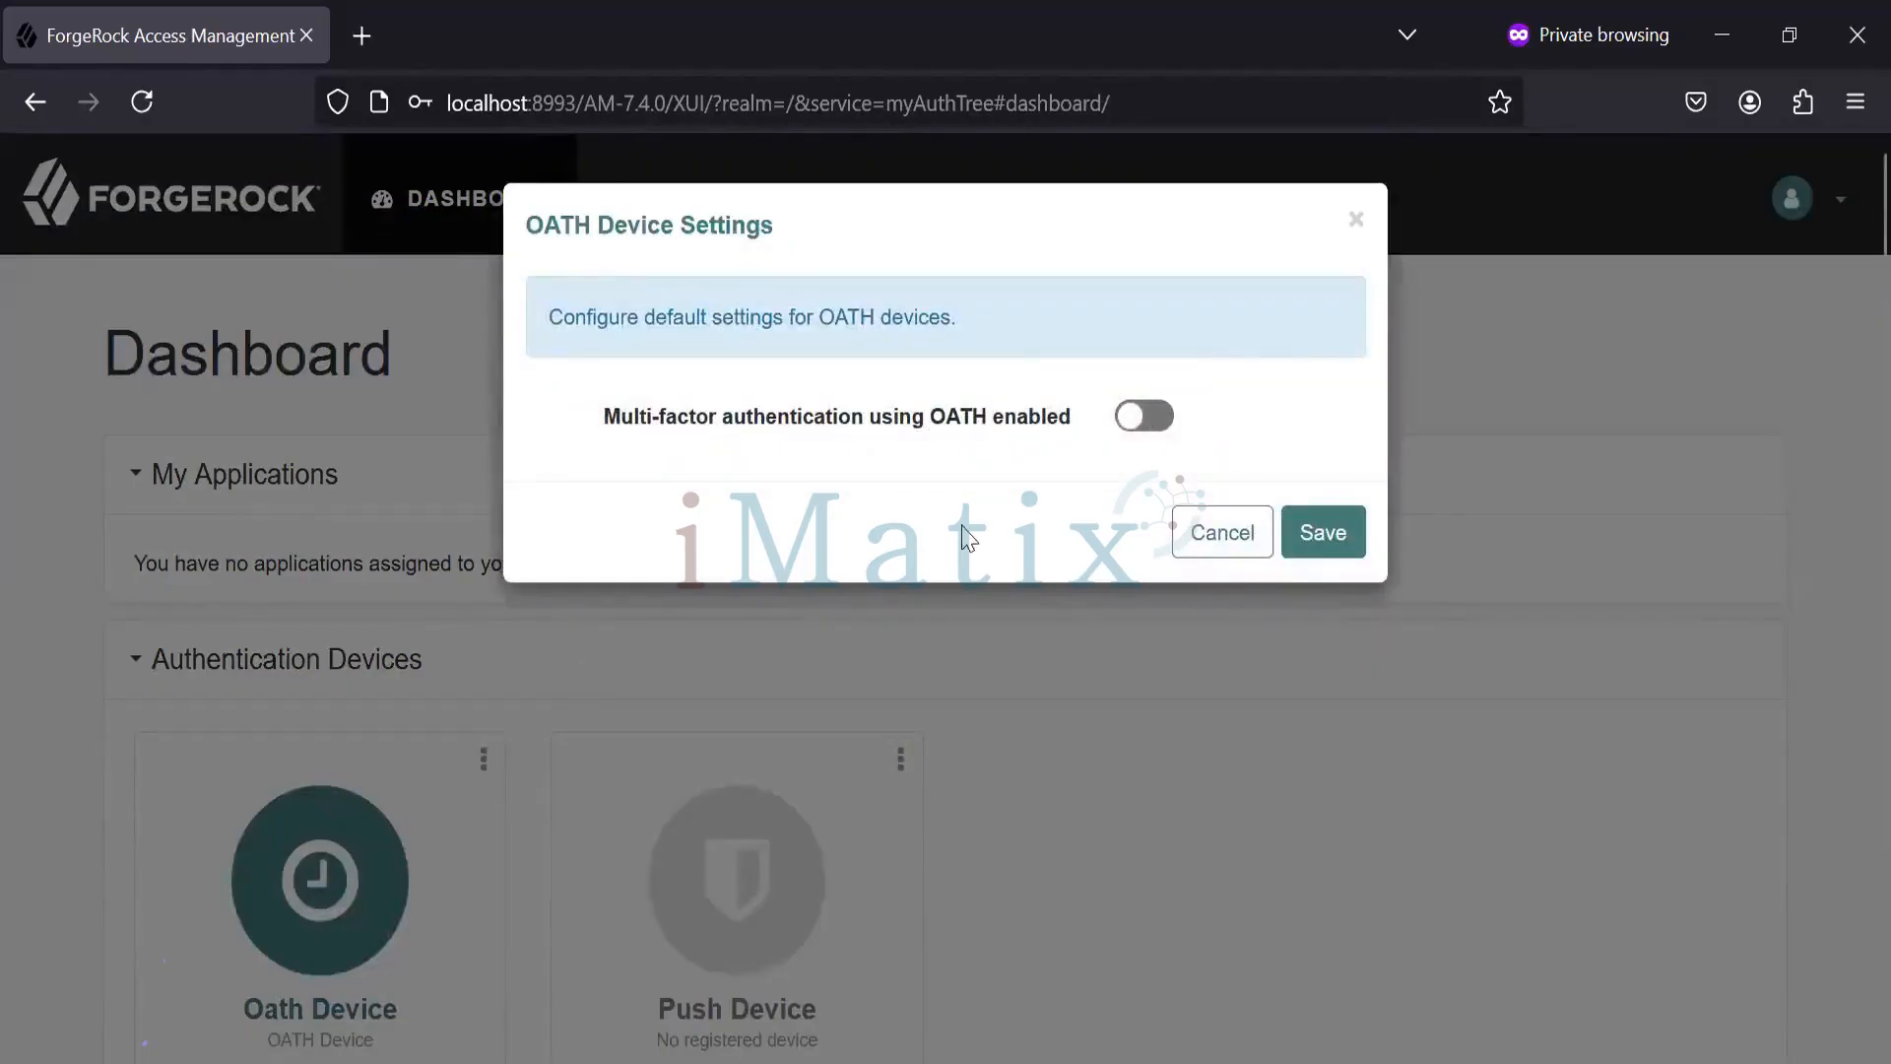
left_click(1145, 418)
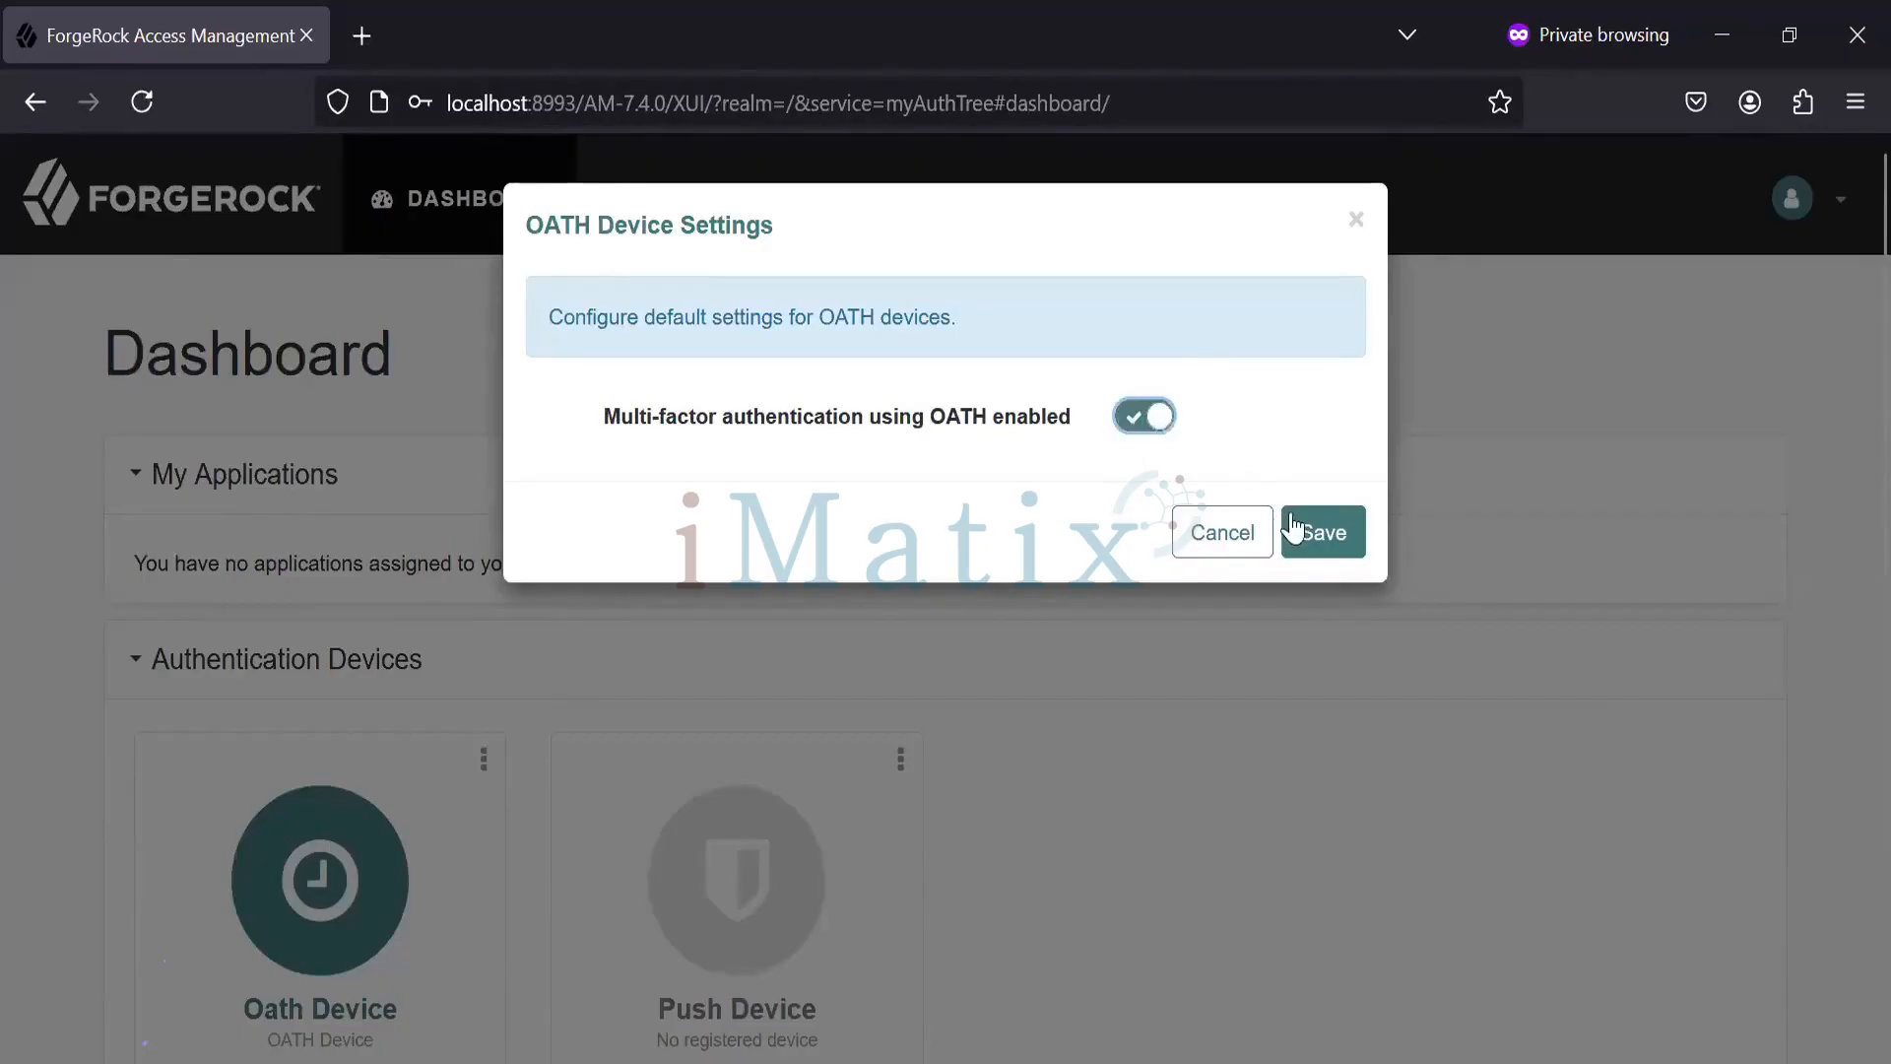
left_click(1307, 541)
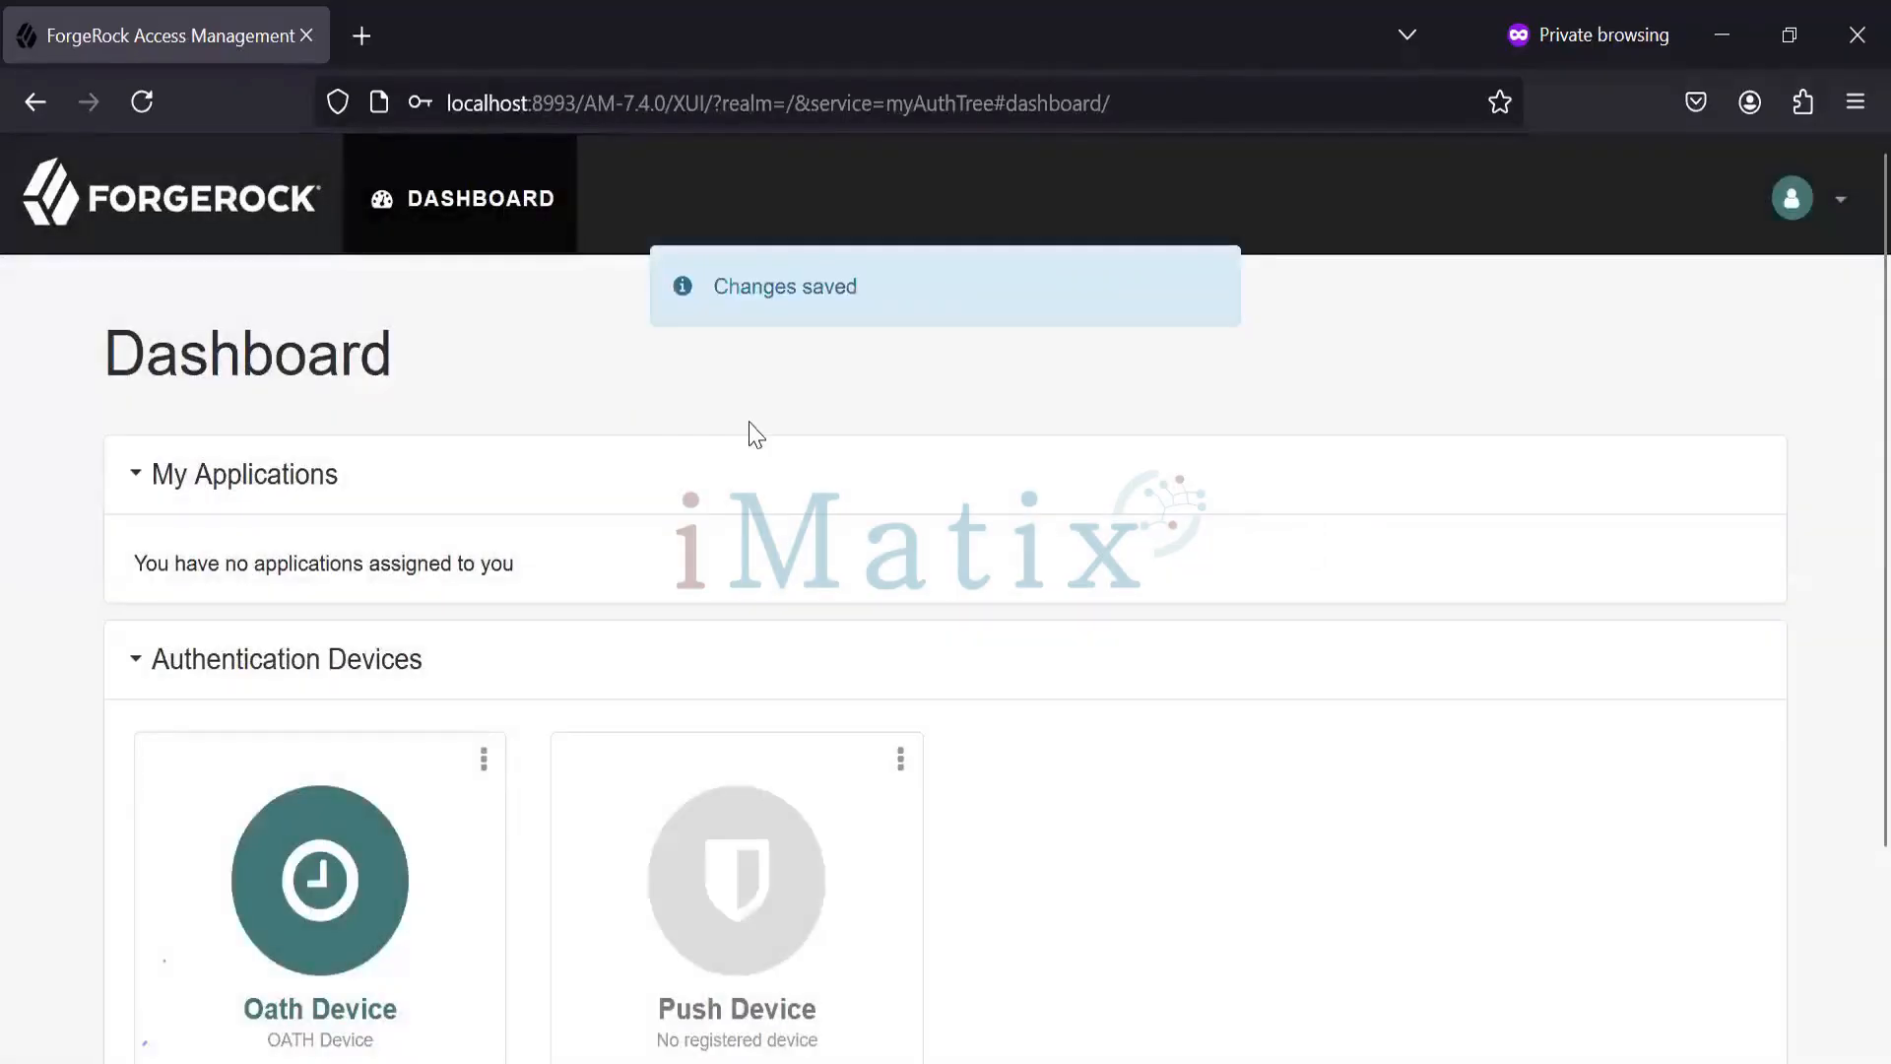
scroll(1845, 591, "down", 3)
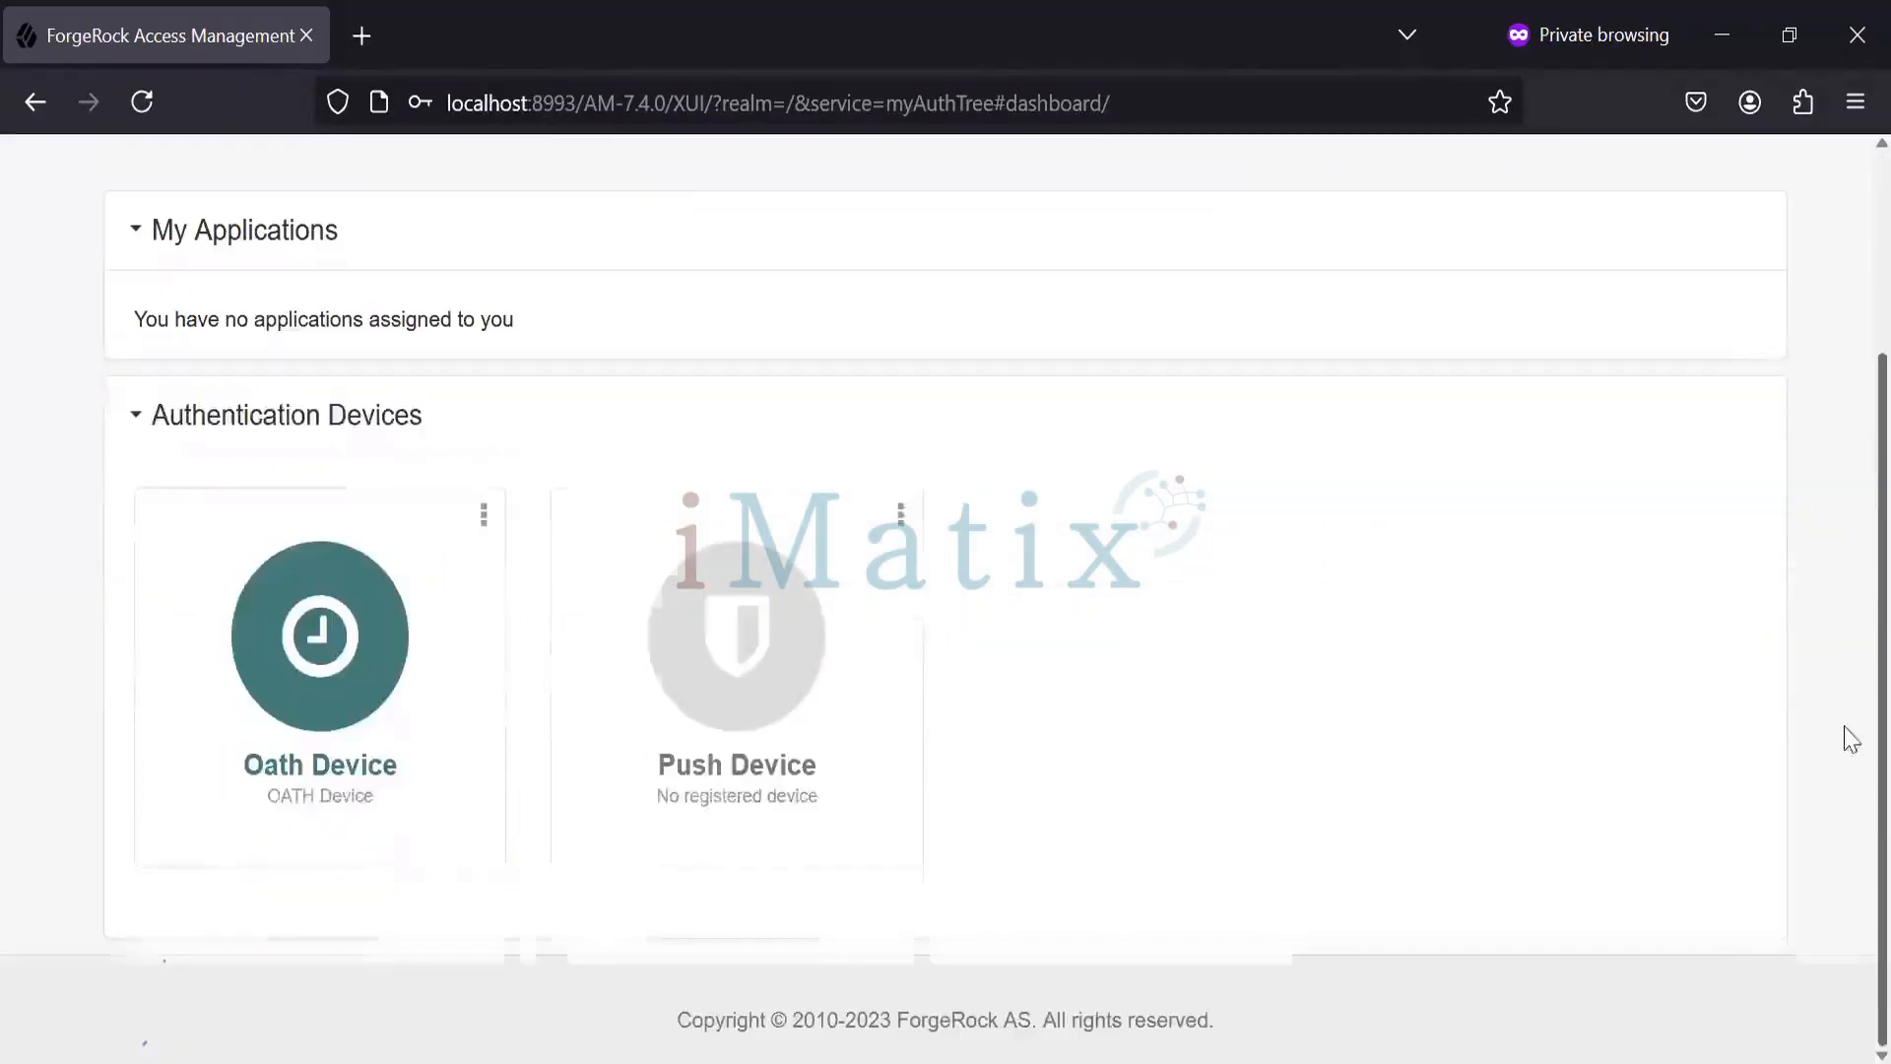
scroll(1850, 561, "up", 3)
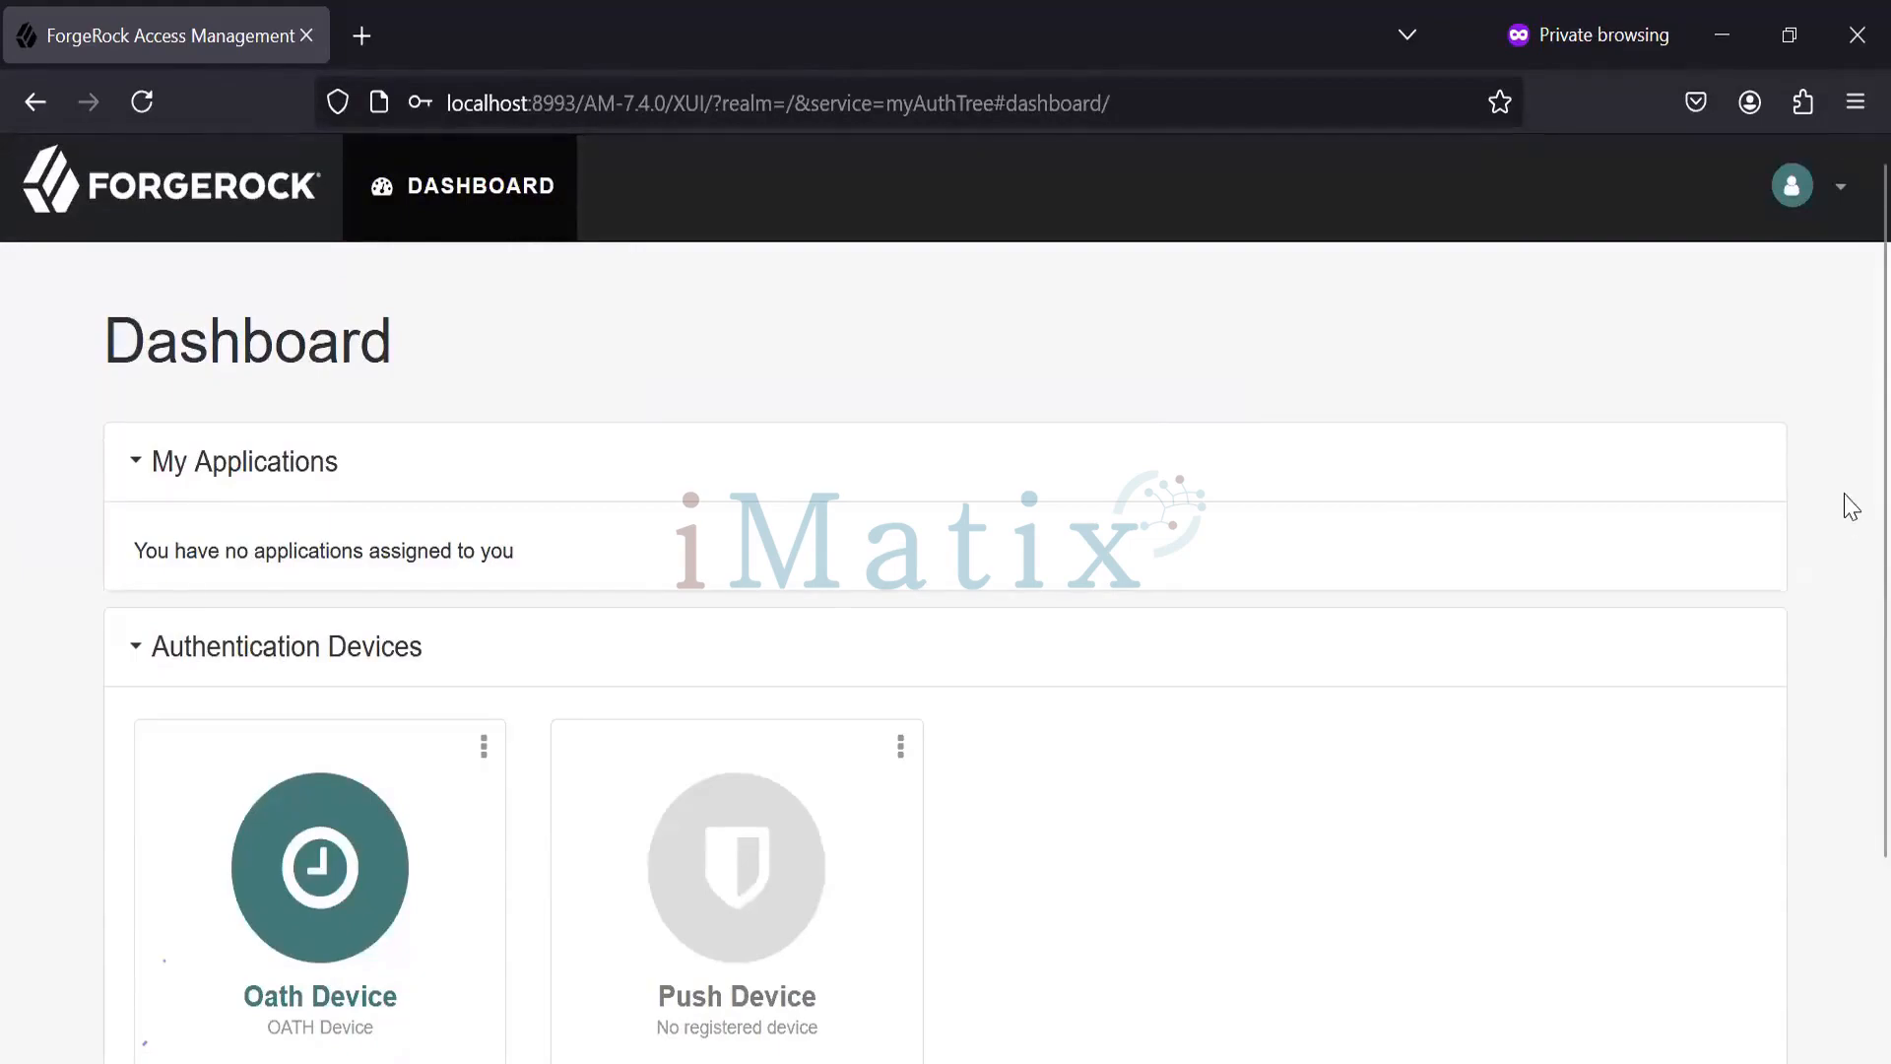
scroll(1847, 645, "down", 2)
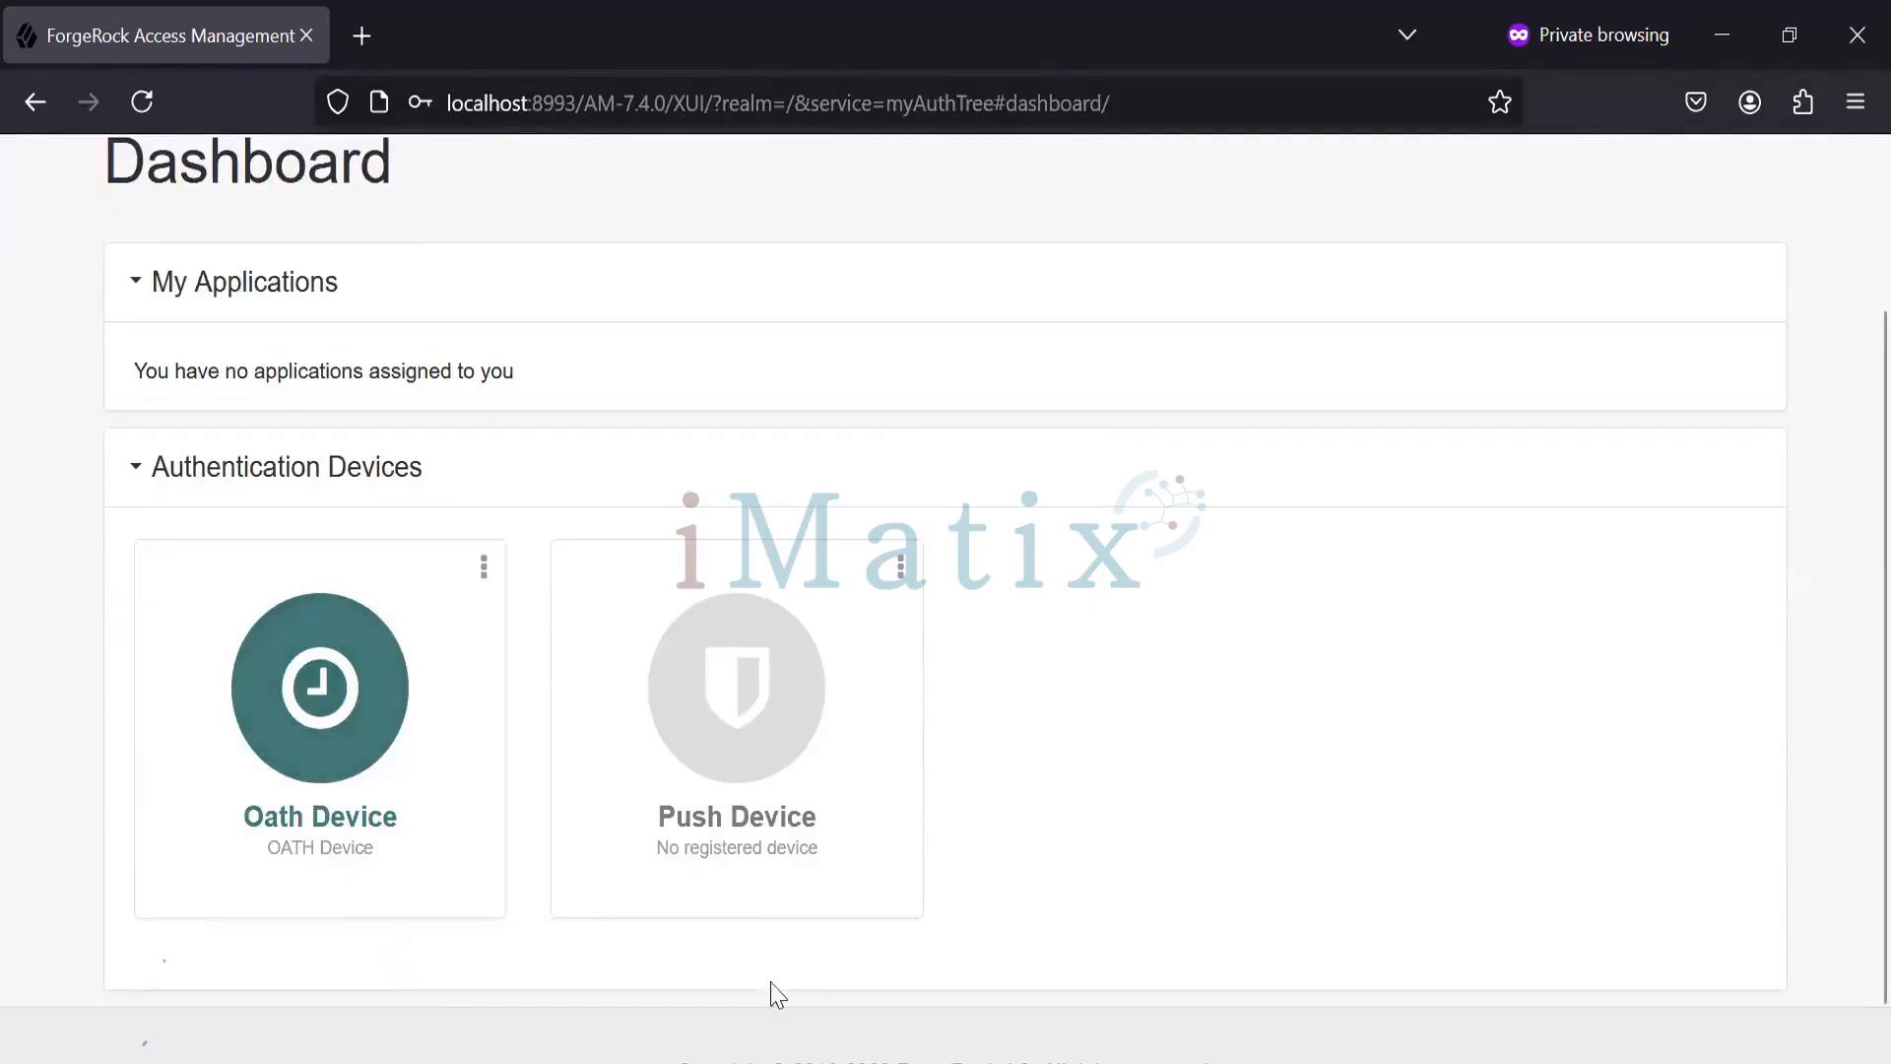
mouse_move(765, 1062)
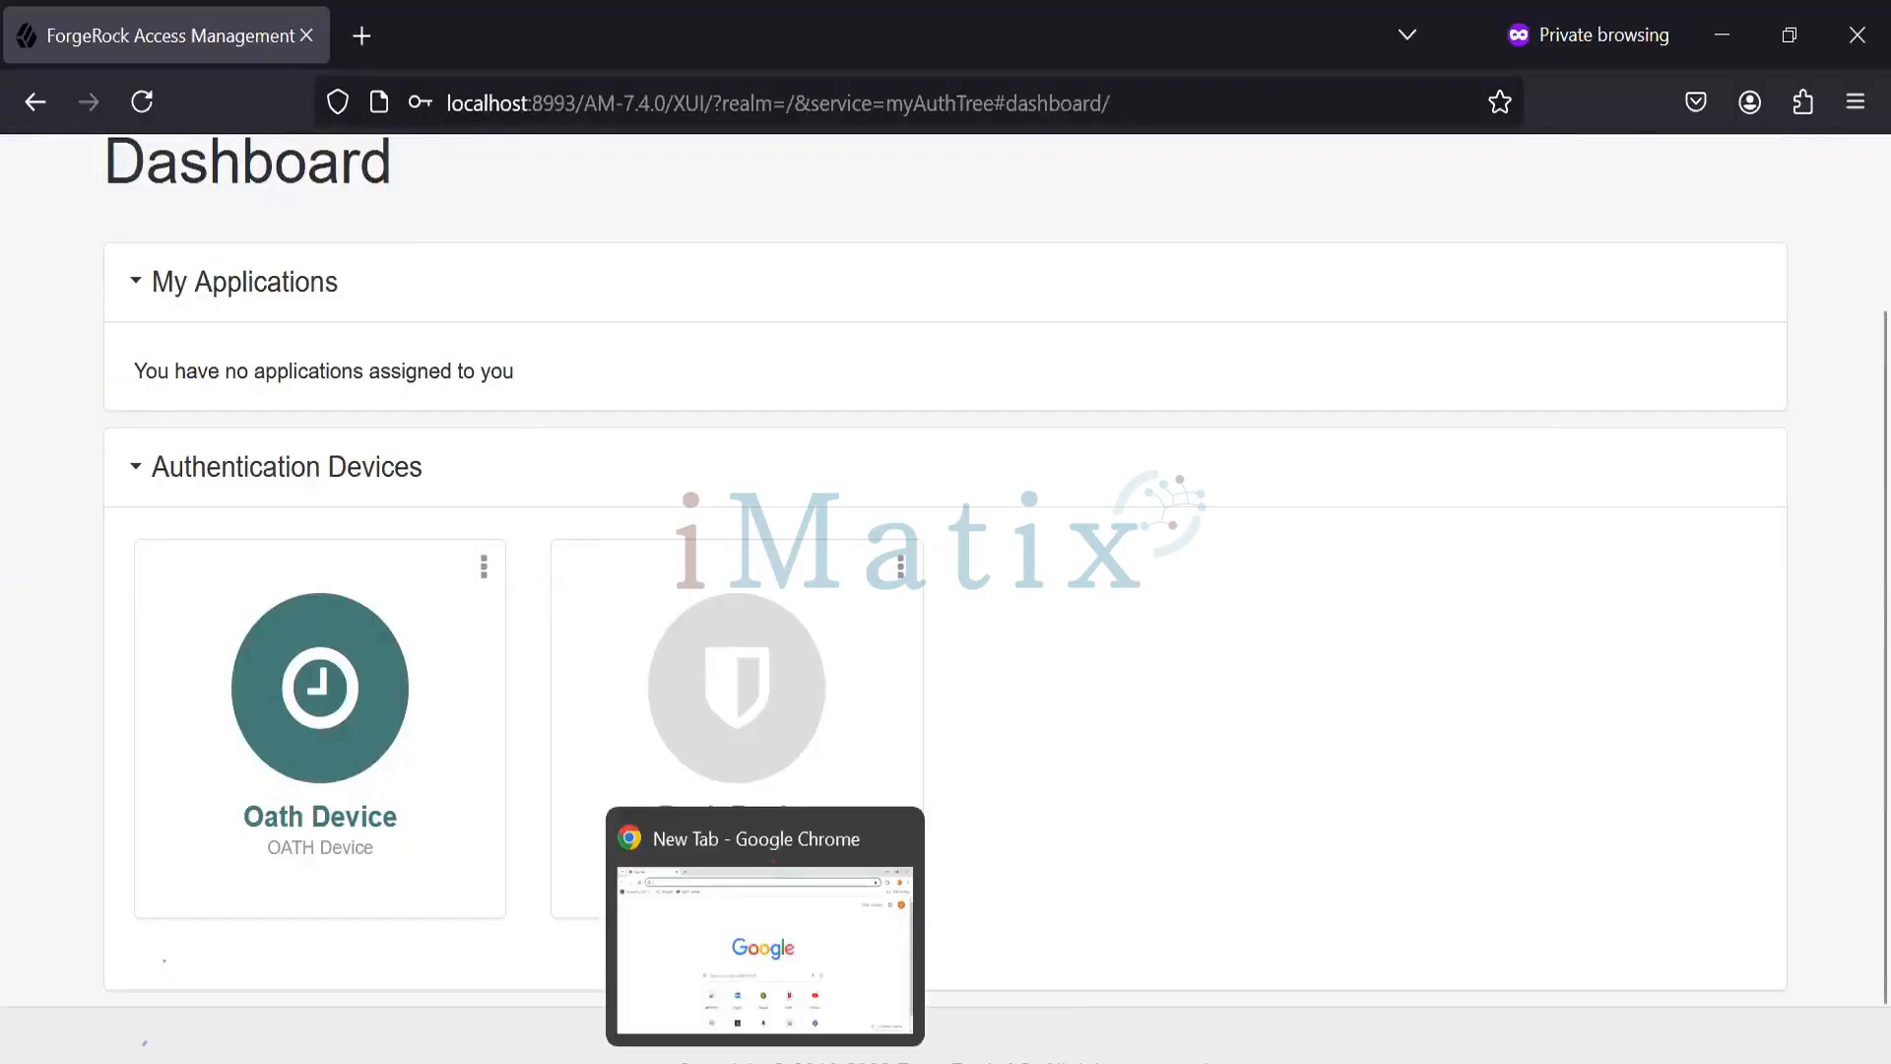
mouse_move(1091, 1060)
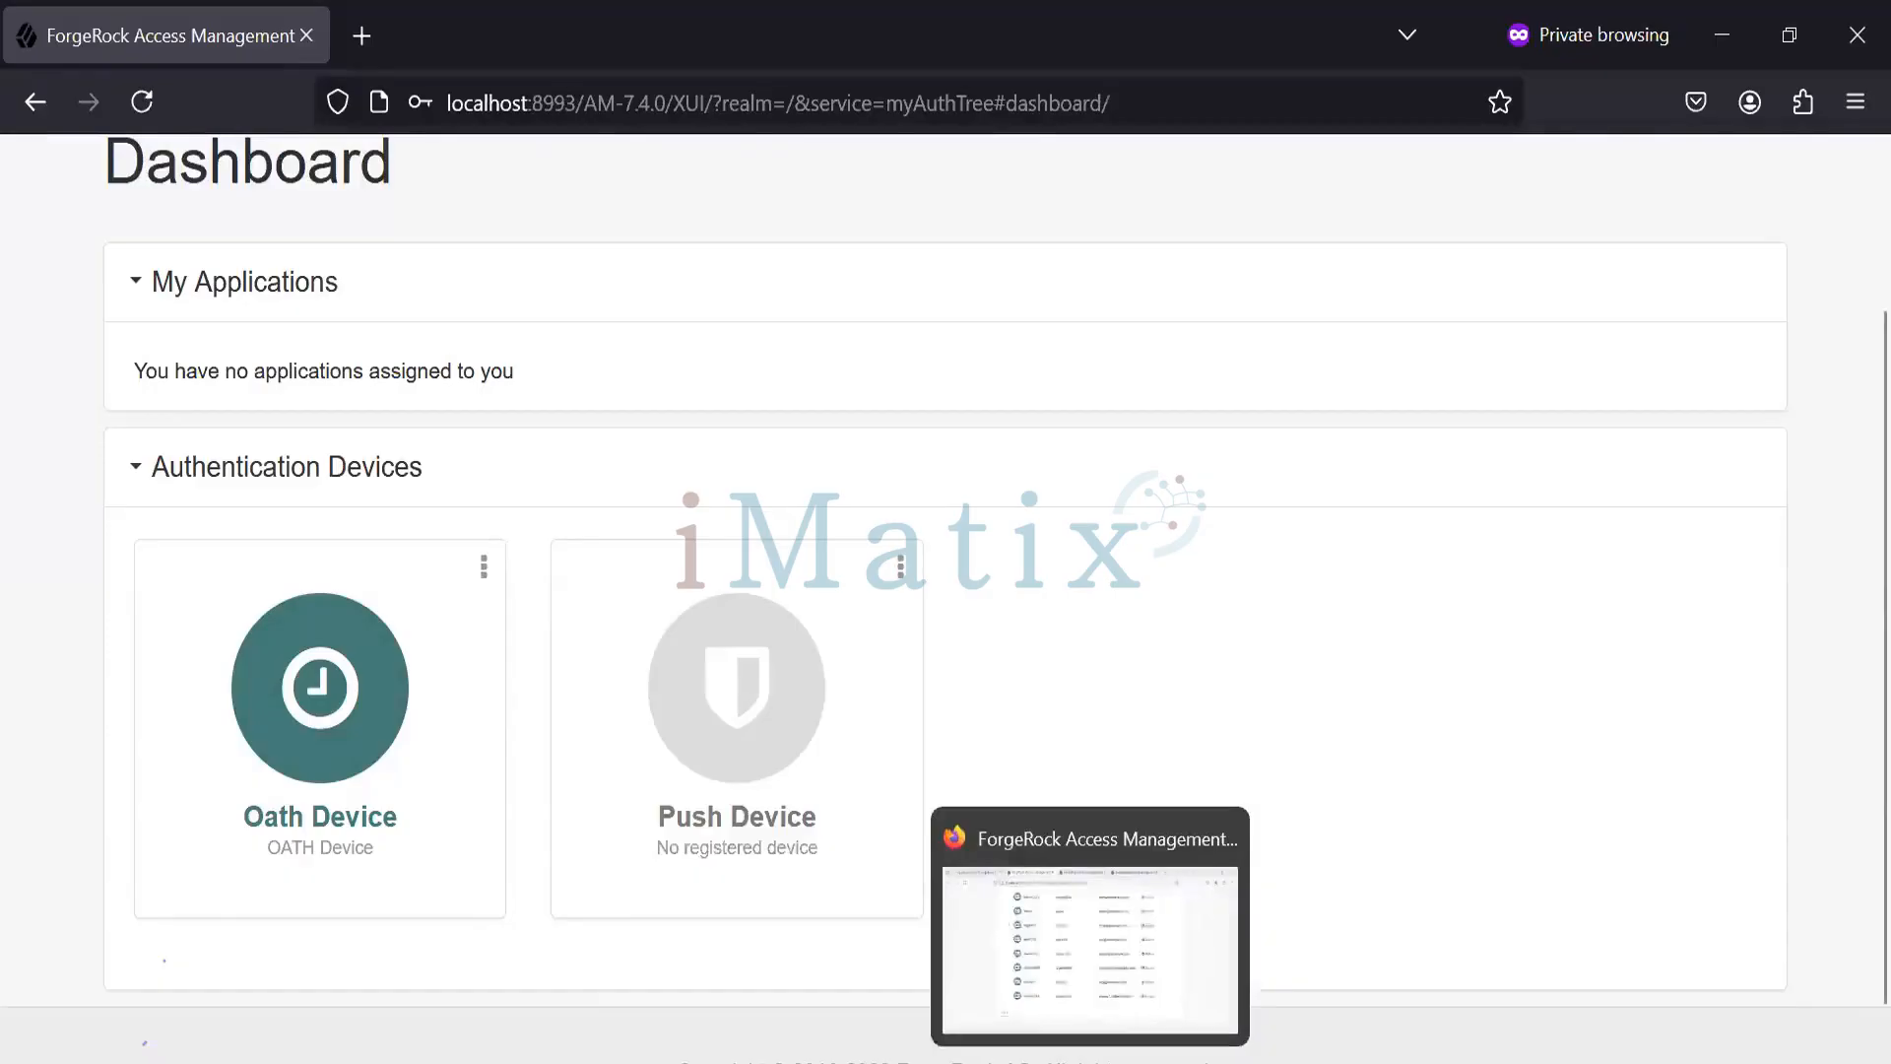
- Bring up the admin console's Identities list, review it, and expand Authentication in the sidebar
left_click(1085, 1000)
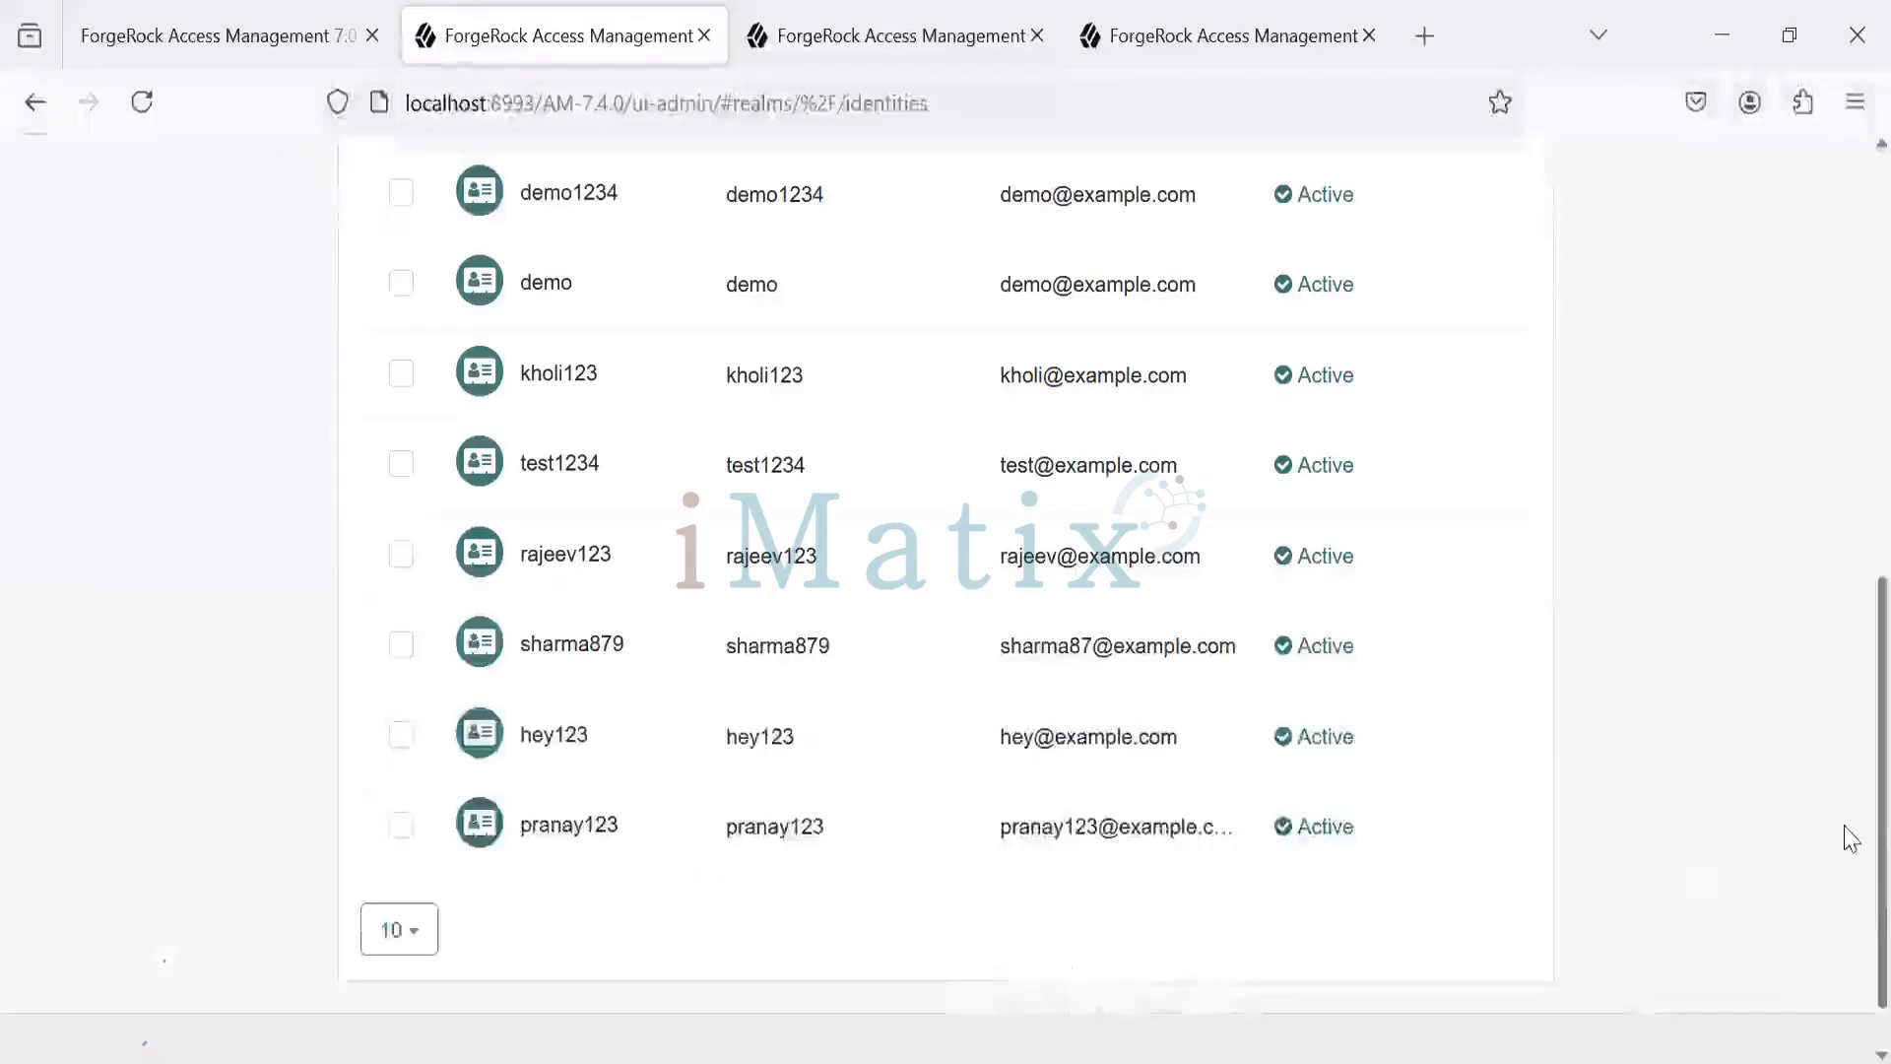
scroll(1850, 631, "up", 2)
scroll(1850, 630, "up", 5)
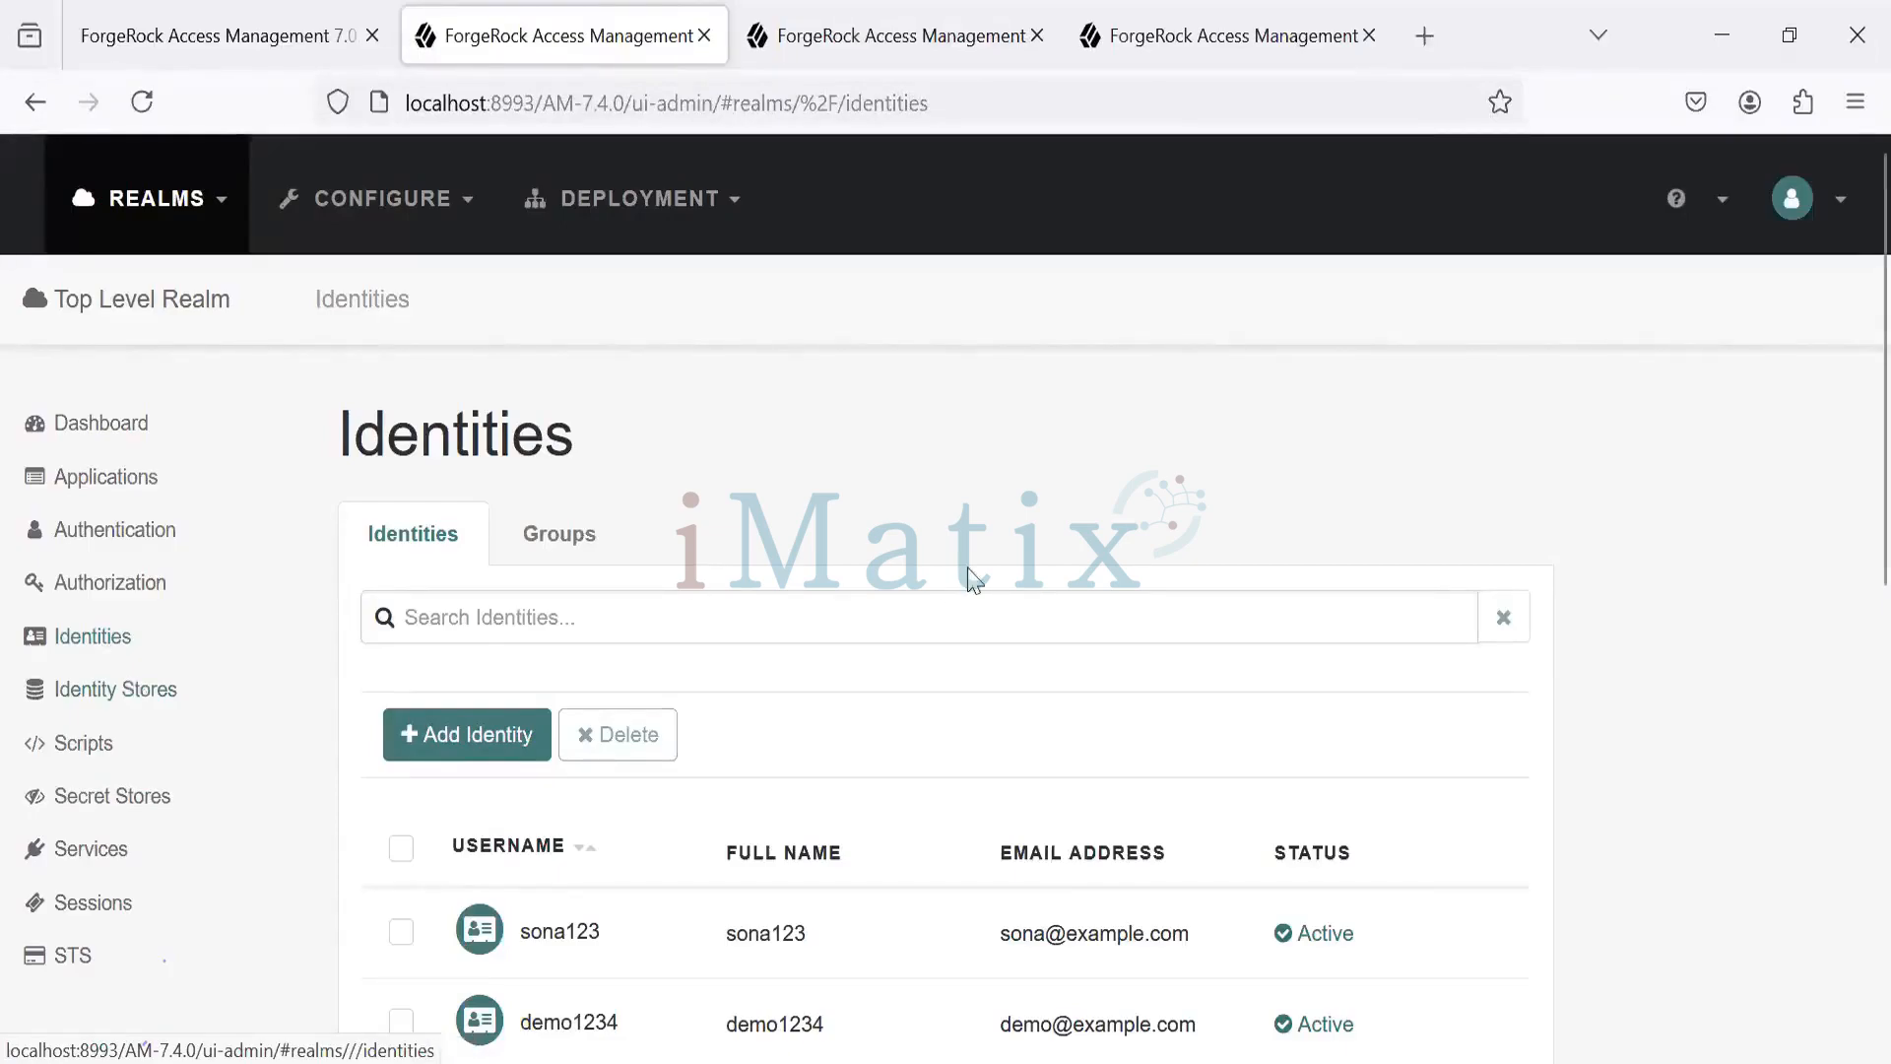
scroll(1850, 552, "down", 5)
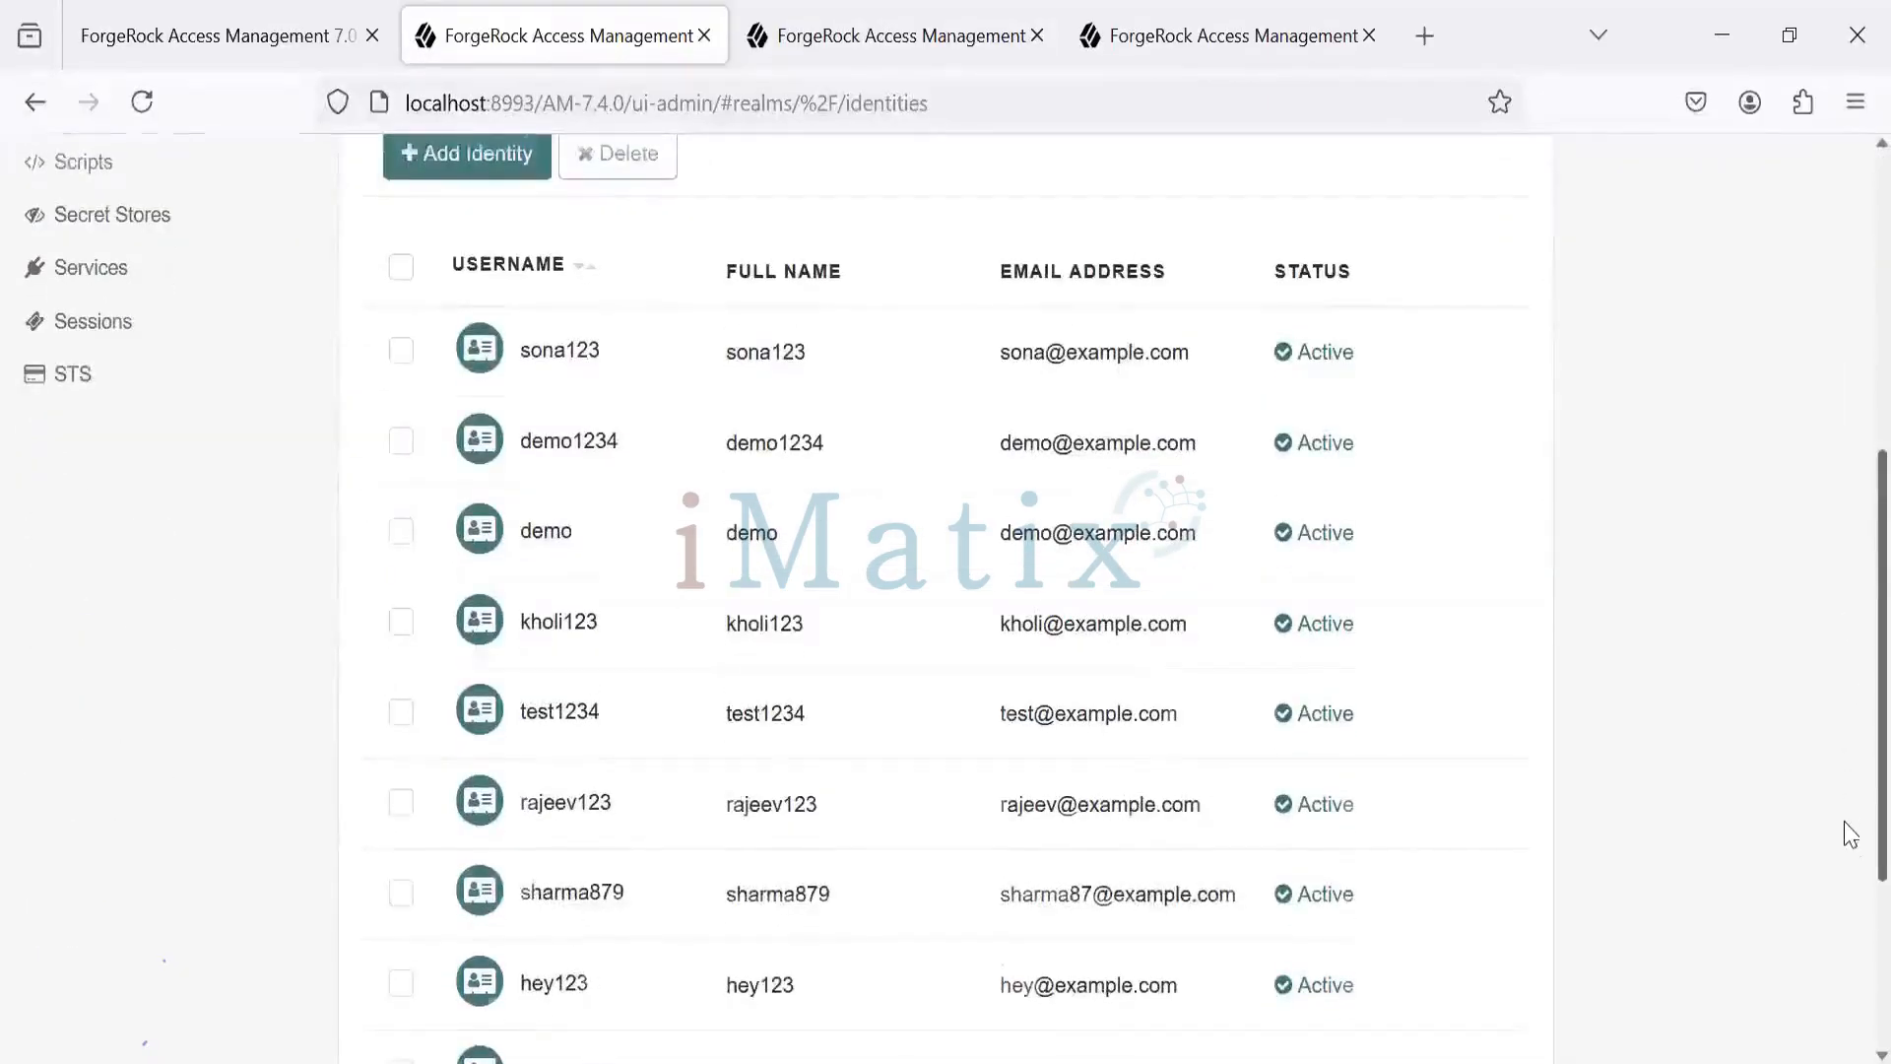
scroll(1847, 837, "down", 1)
scroll(1850, 694, "up", 3)
scroll(1848, 650, "up", 2)
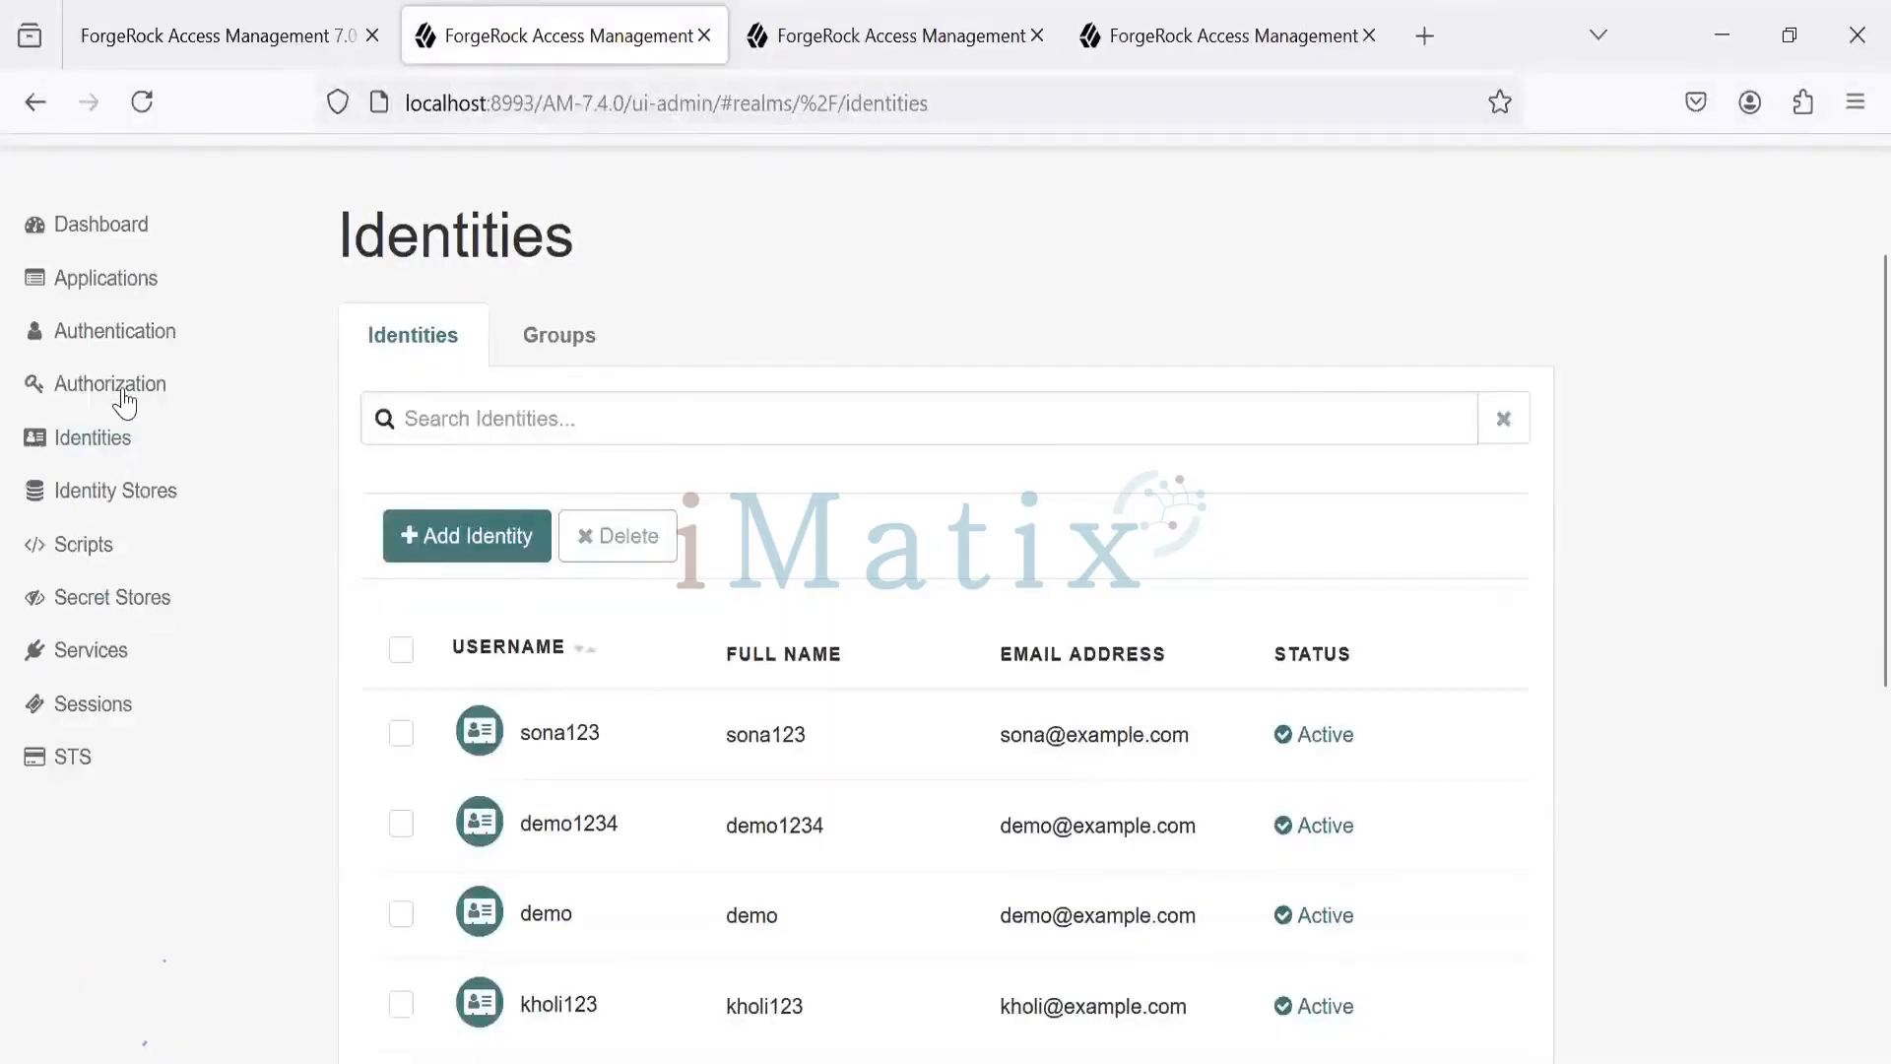
left_click(131, 340)
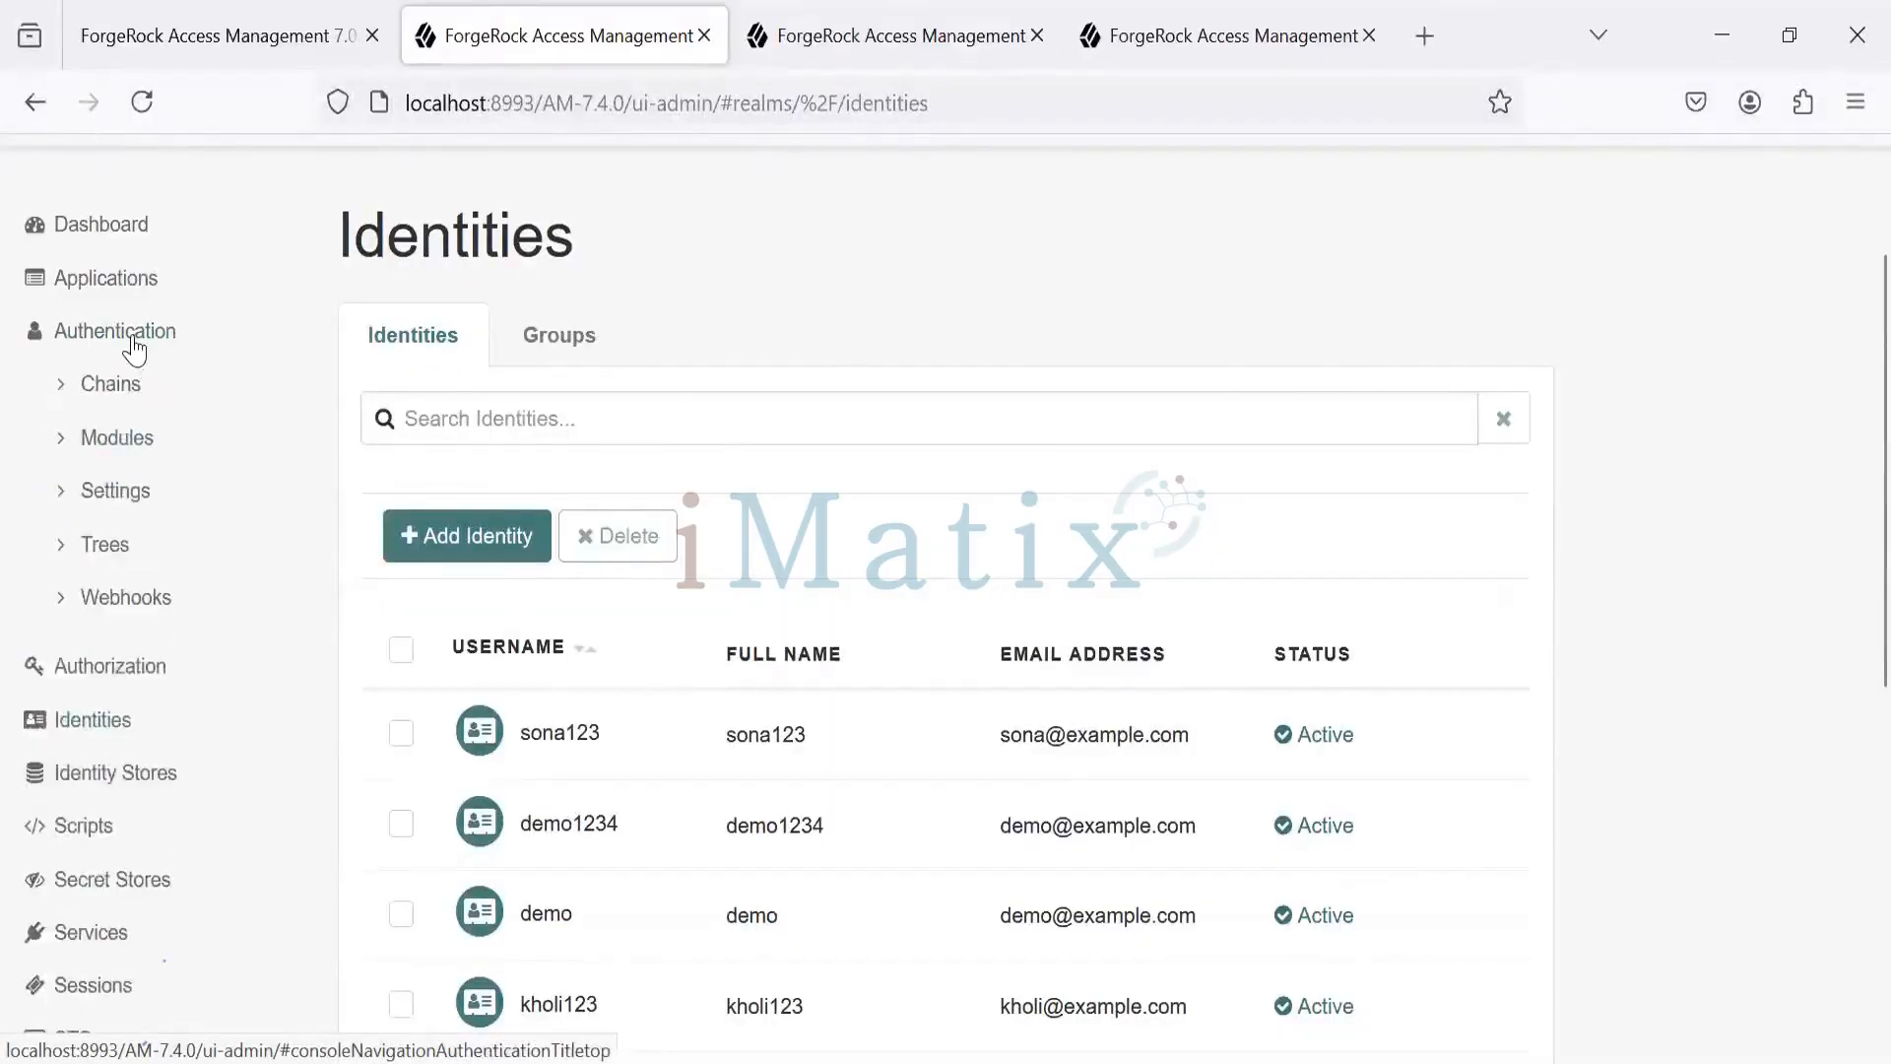
- Open the realm's Authentication Settings and check the User Profile tab's Alias Search Attribute Name, uid
left_click(127, 507)
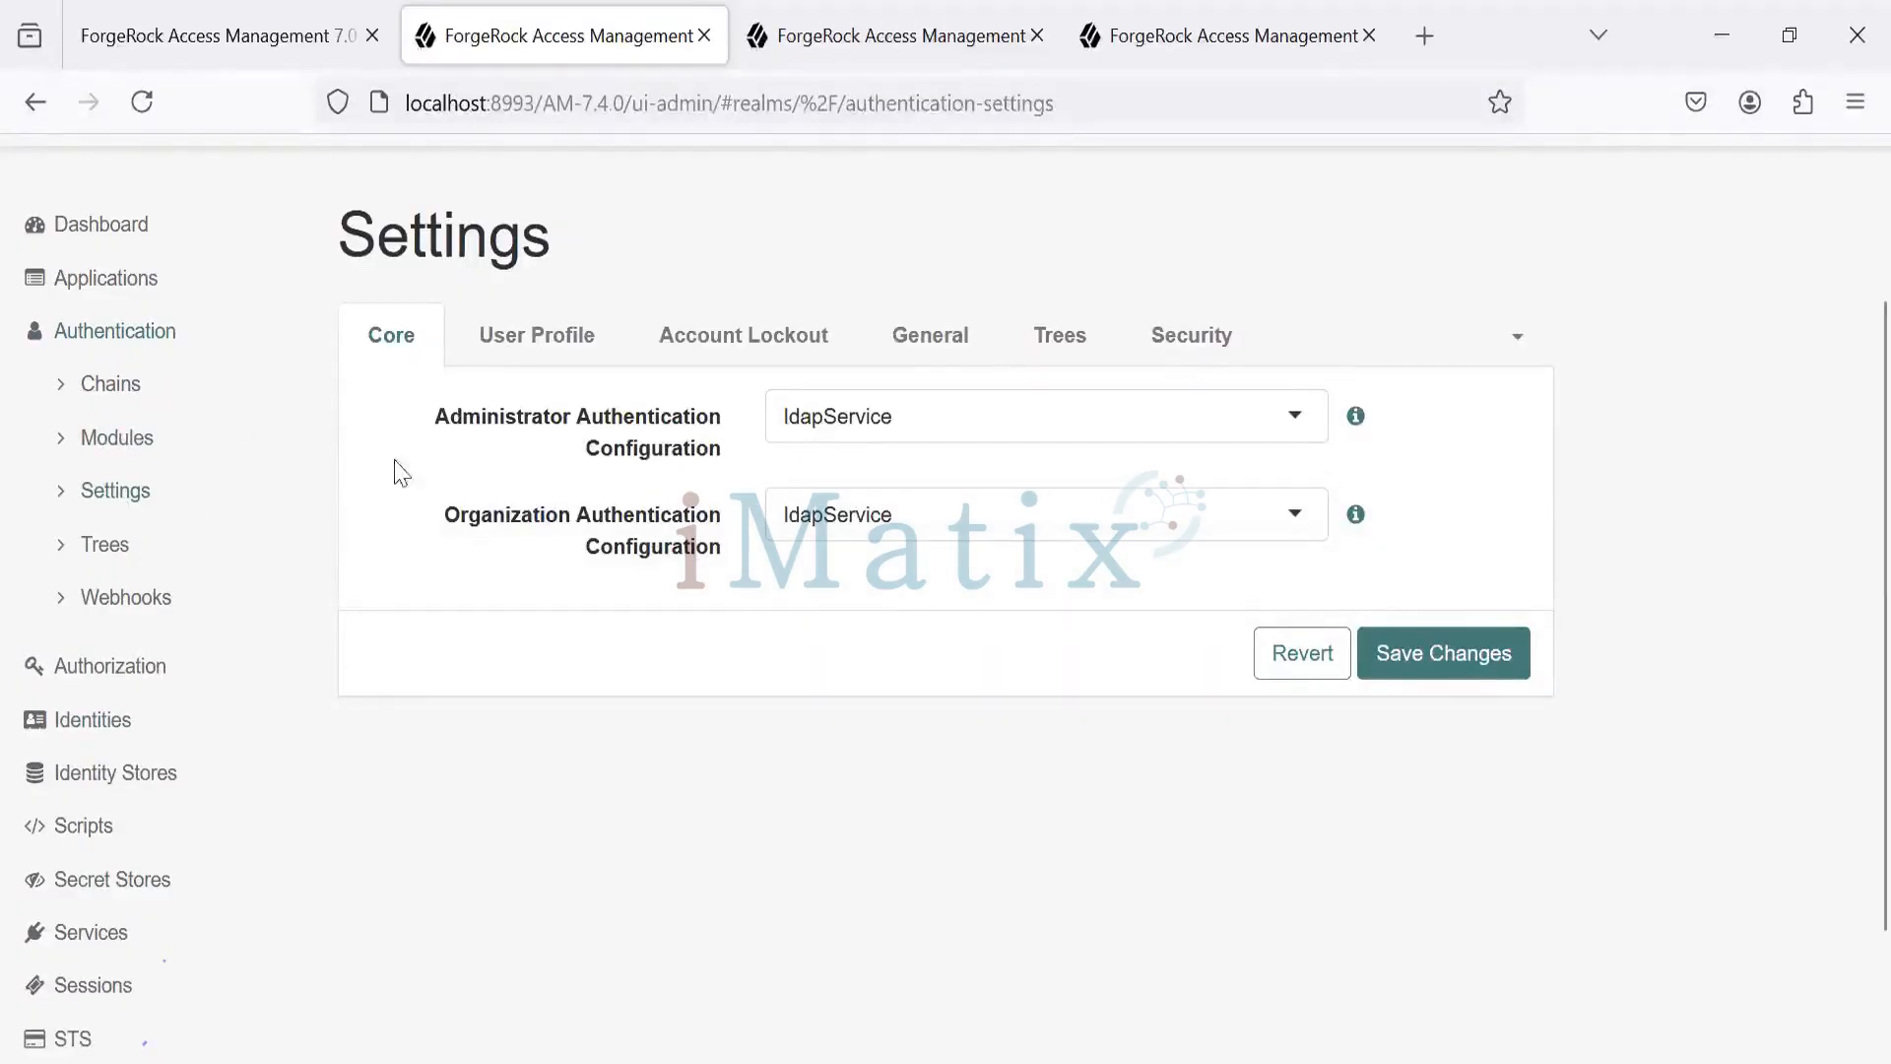
left_click(532, 346)
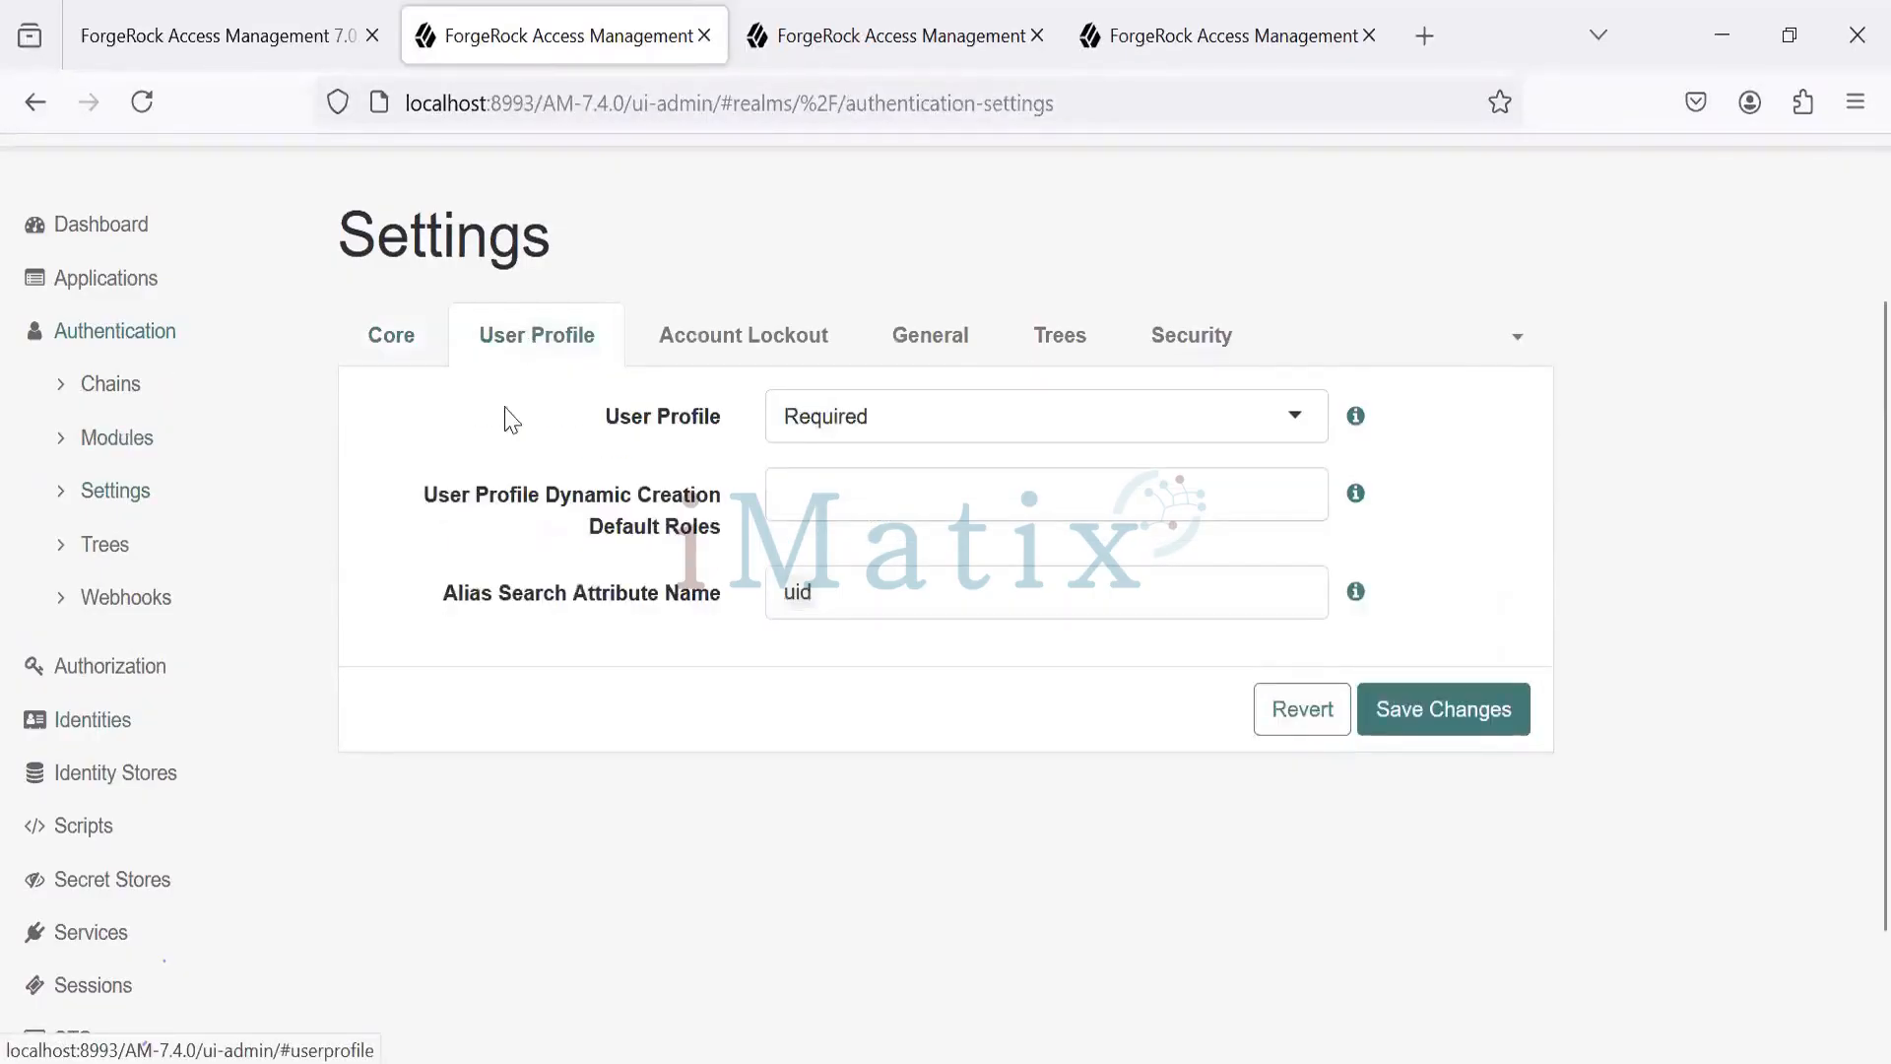
left_click(906, 587)
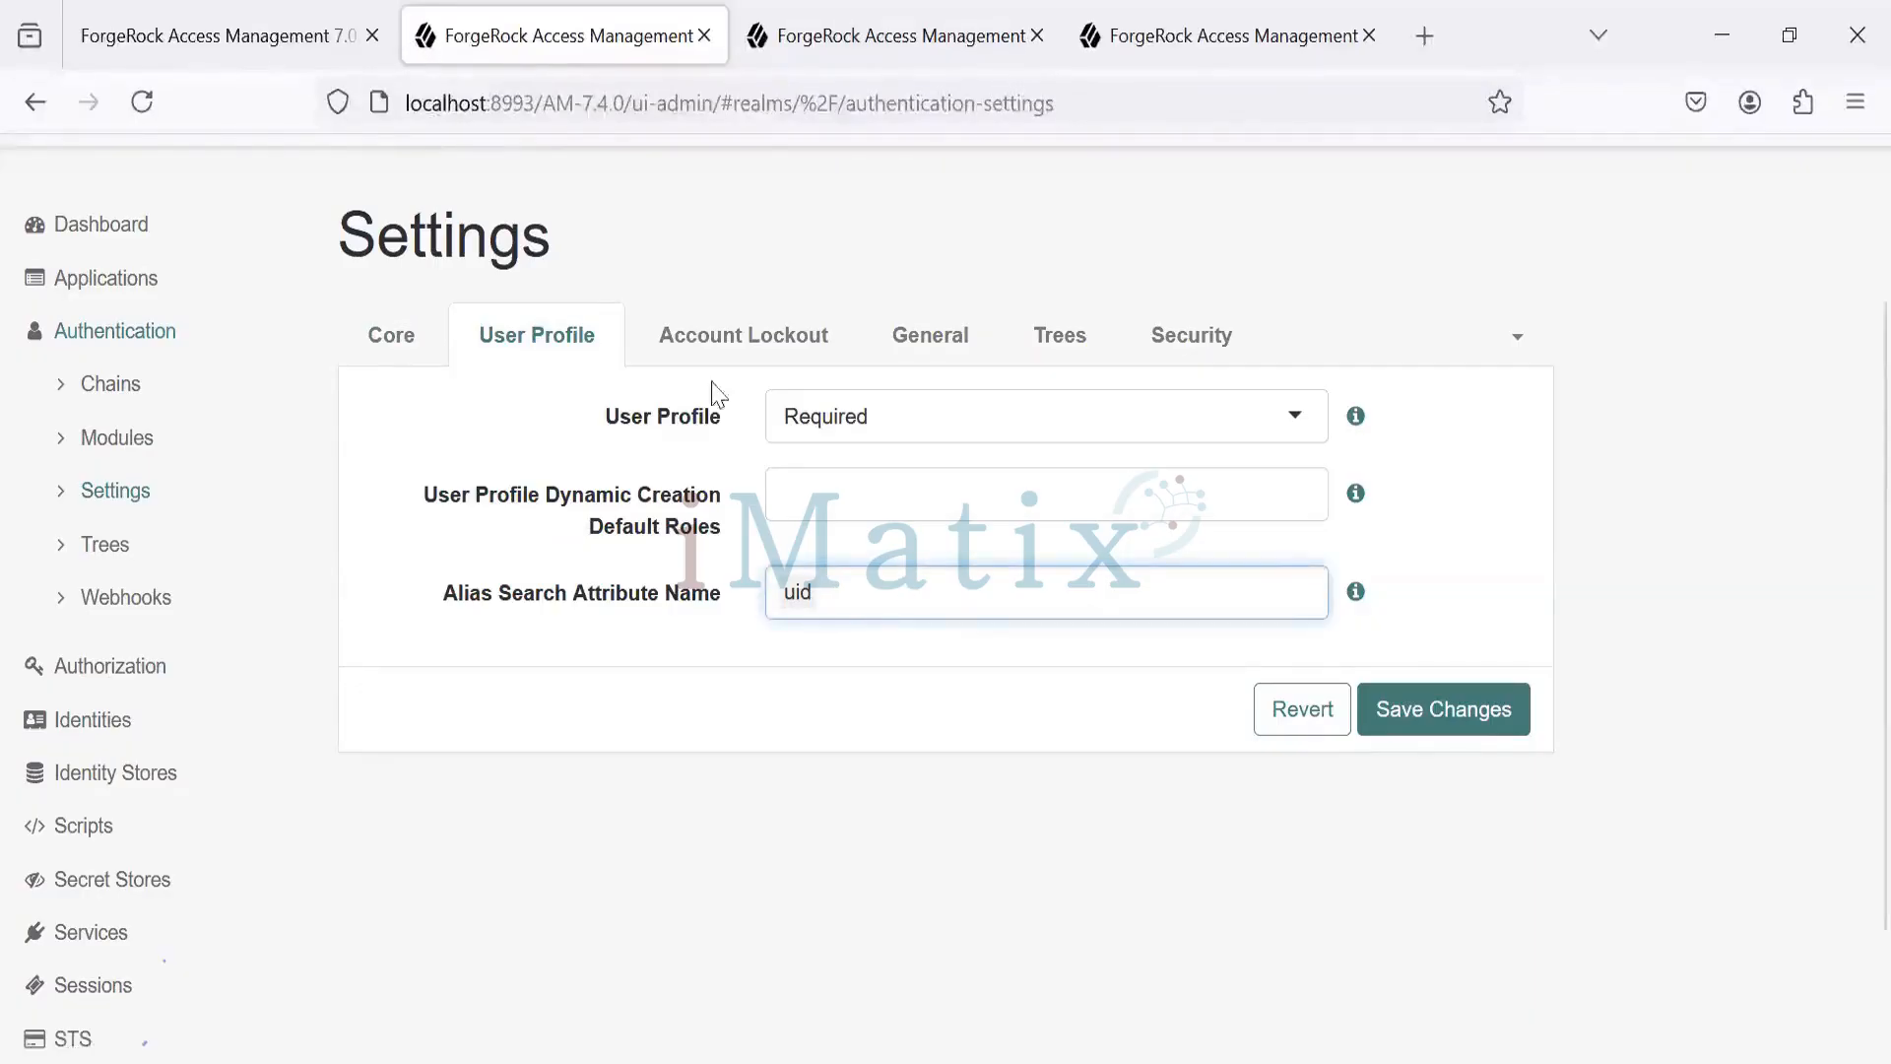
- Review Account Lockout: mode off, count 5, interval 300, reading each field's help text
left_click(734, 354)
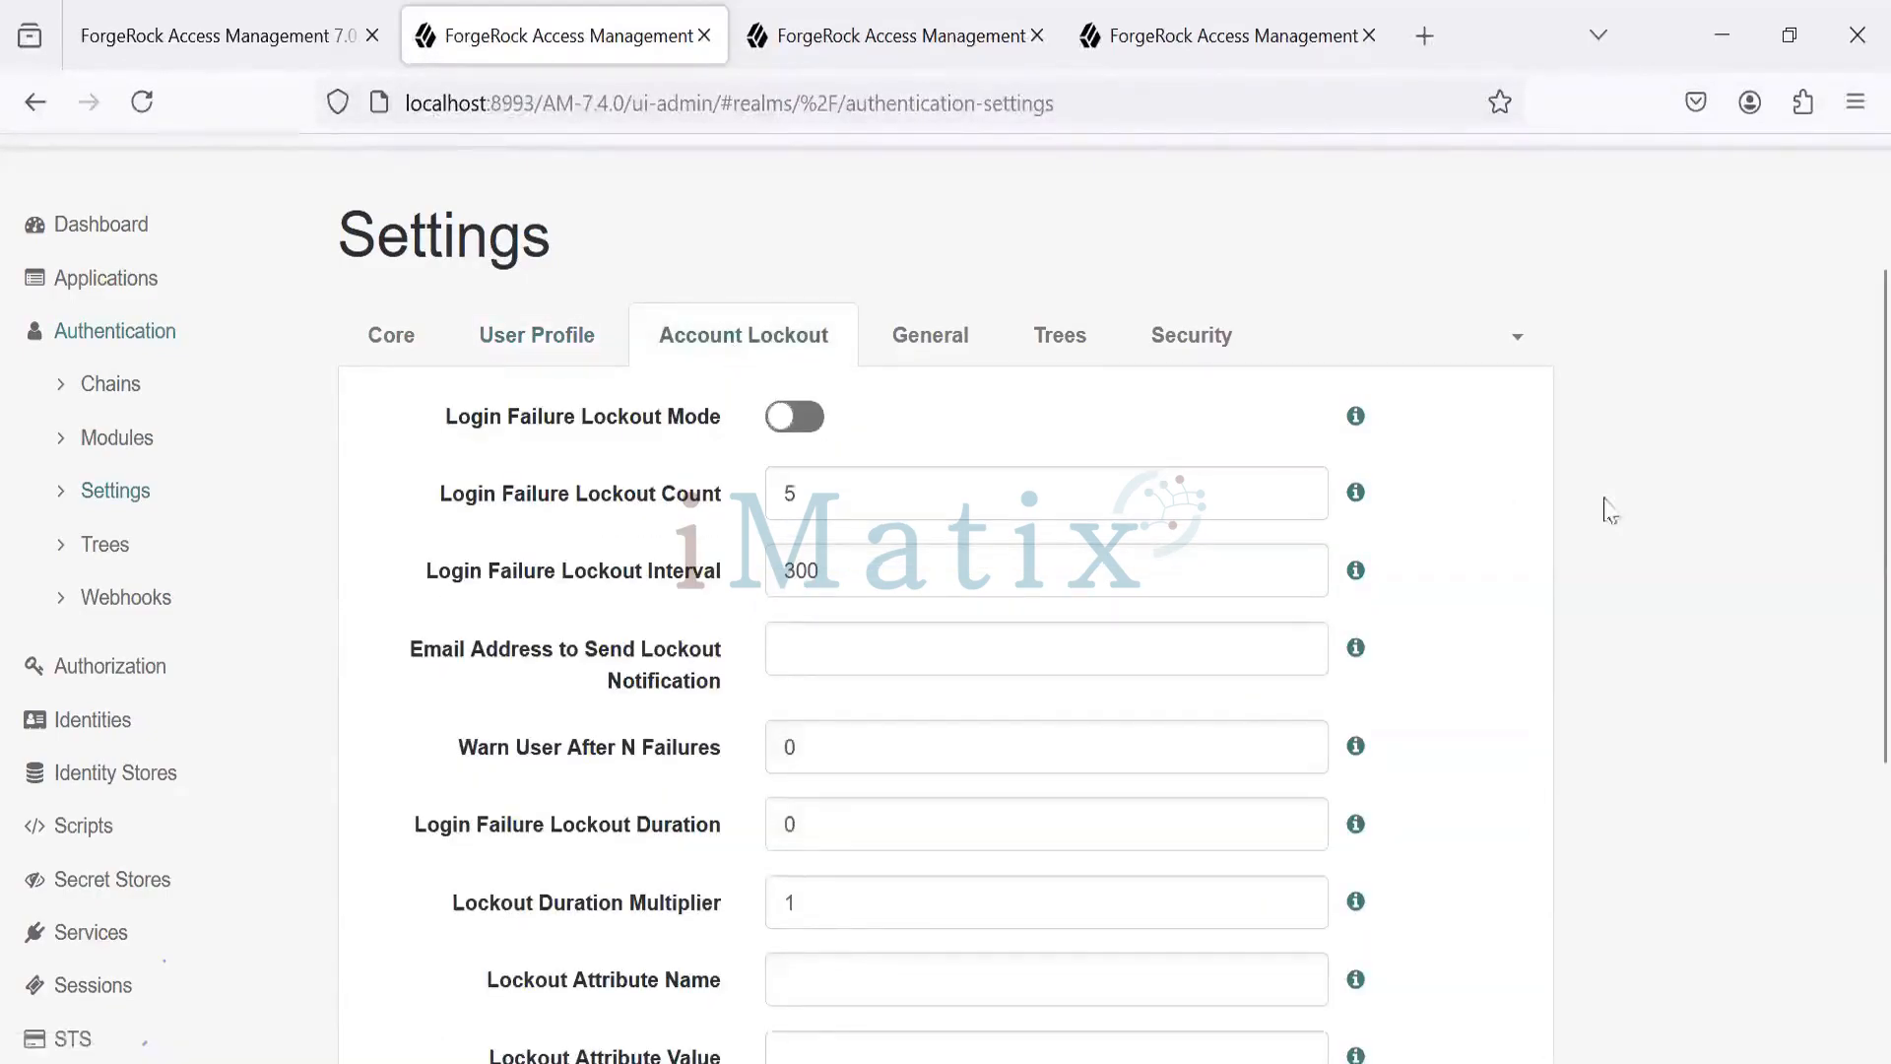
scroll(1852, 469, "down", 2)
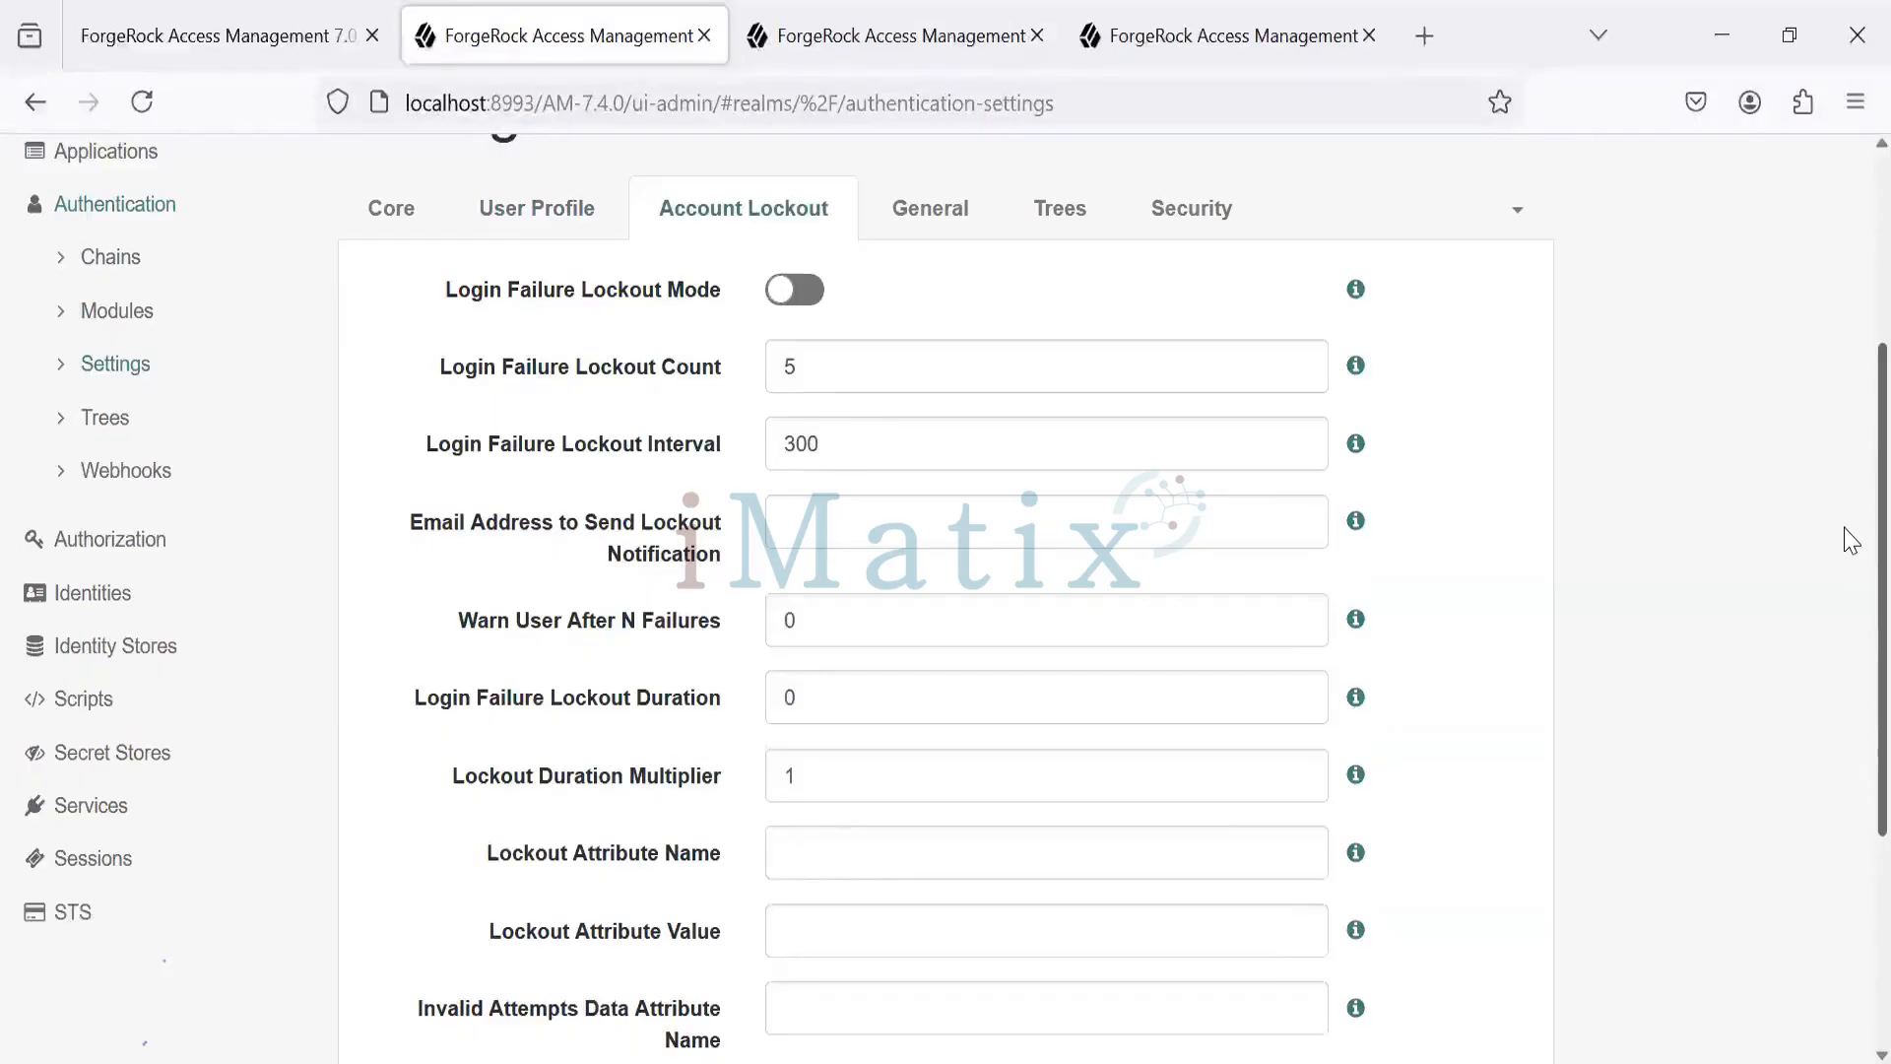
scroll(1852, 630, "down", 2)
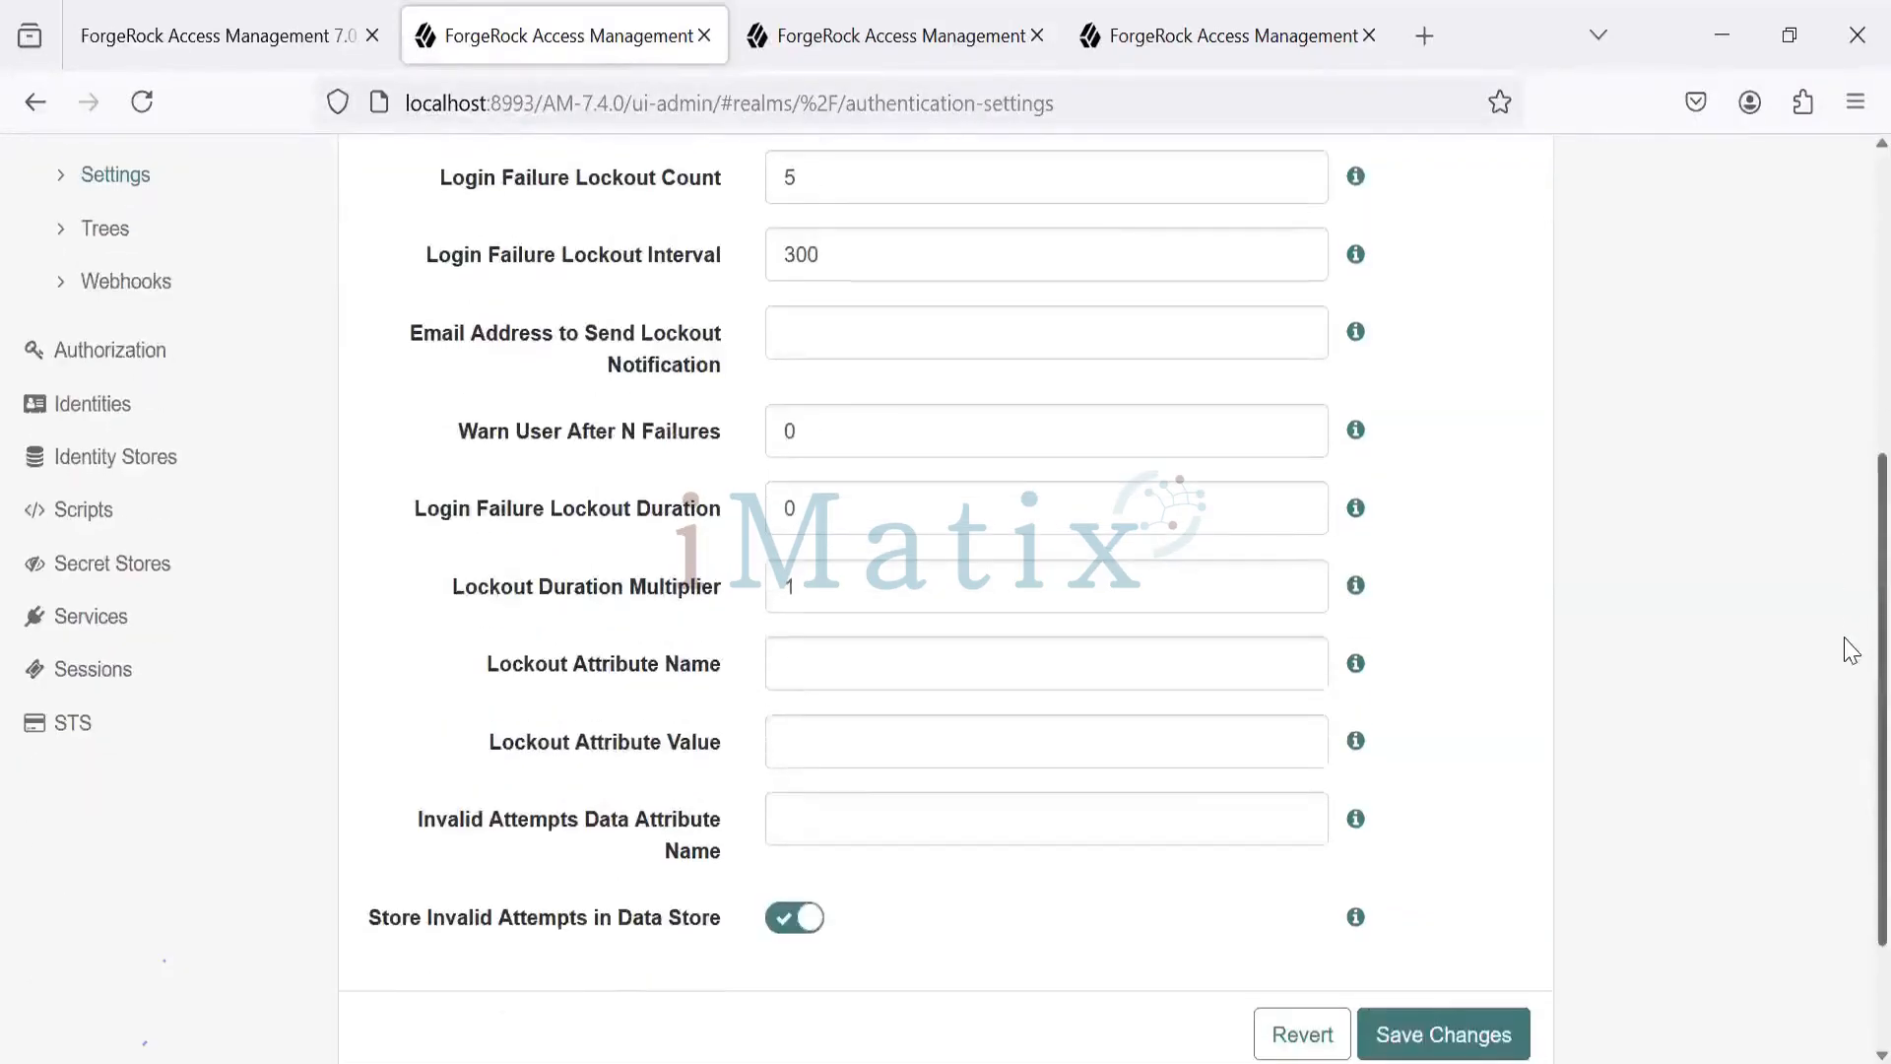
scroll(1851, 650, "up", 2)
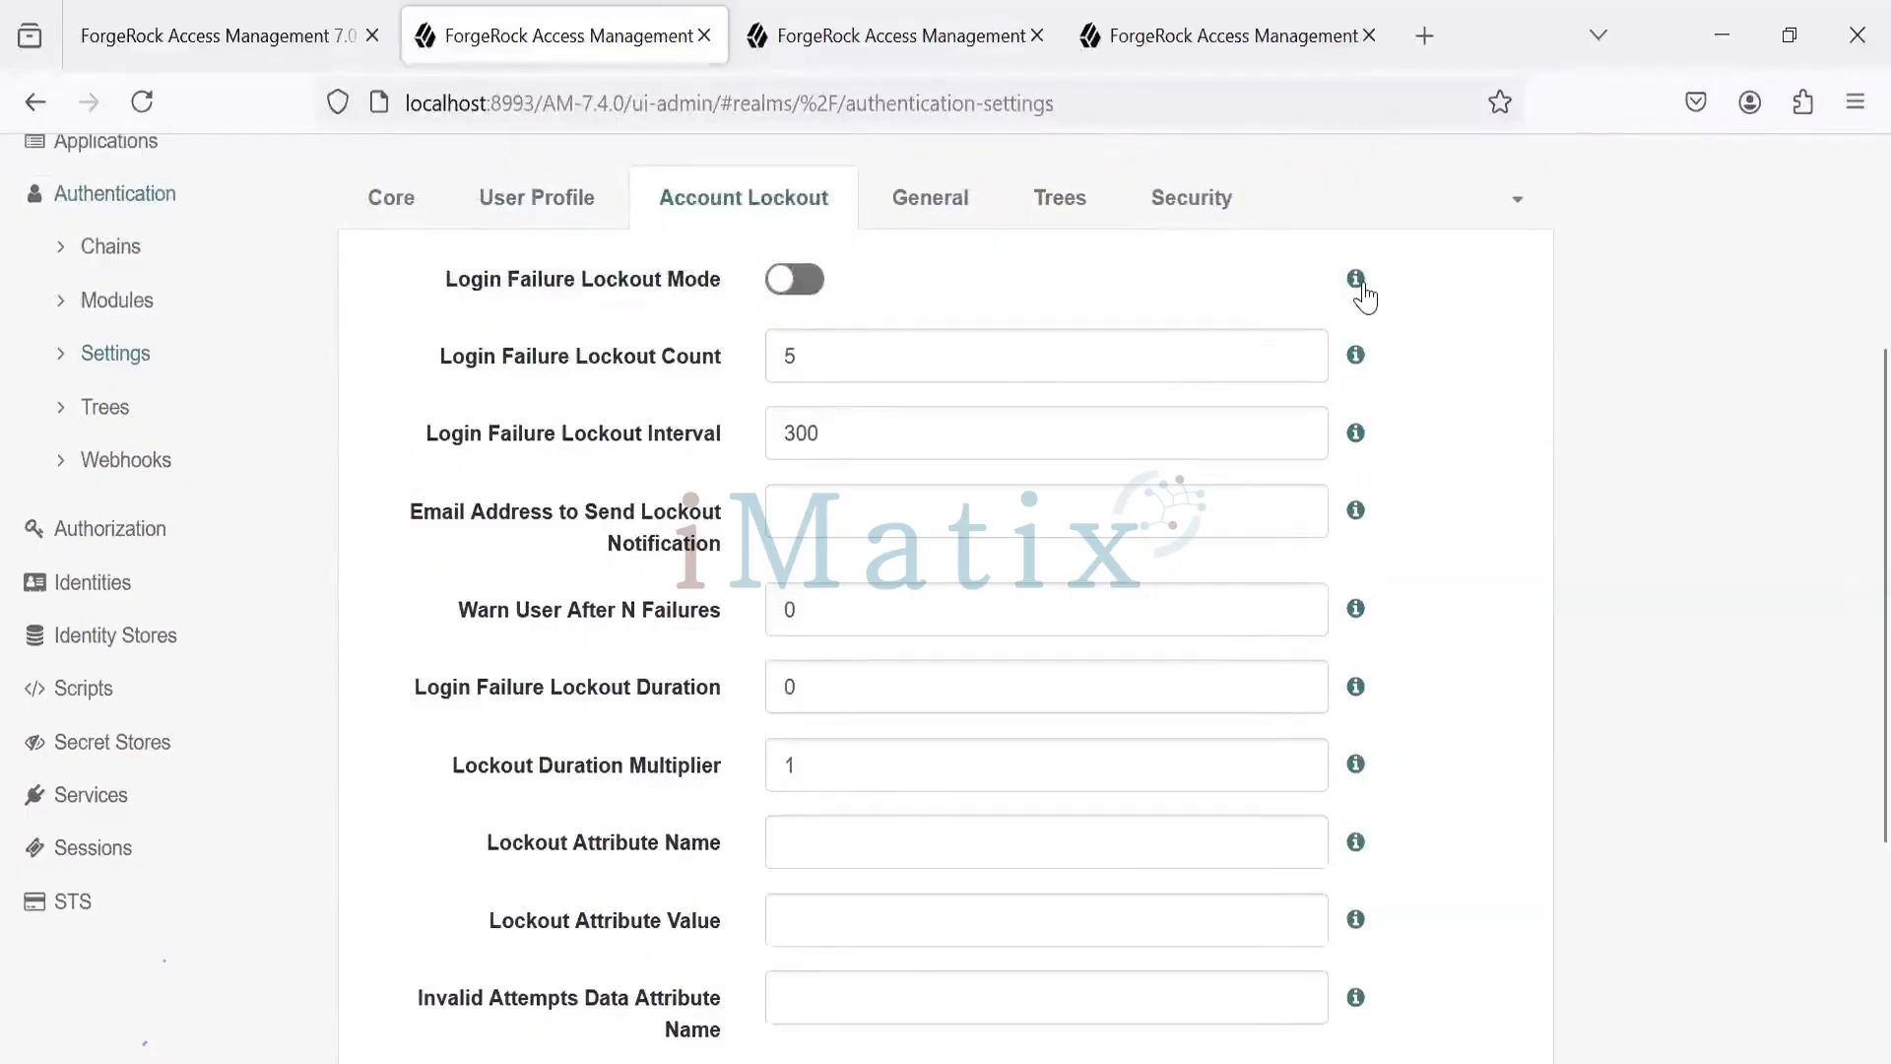
mouse_move(1365, 294)
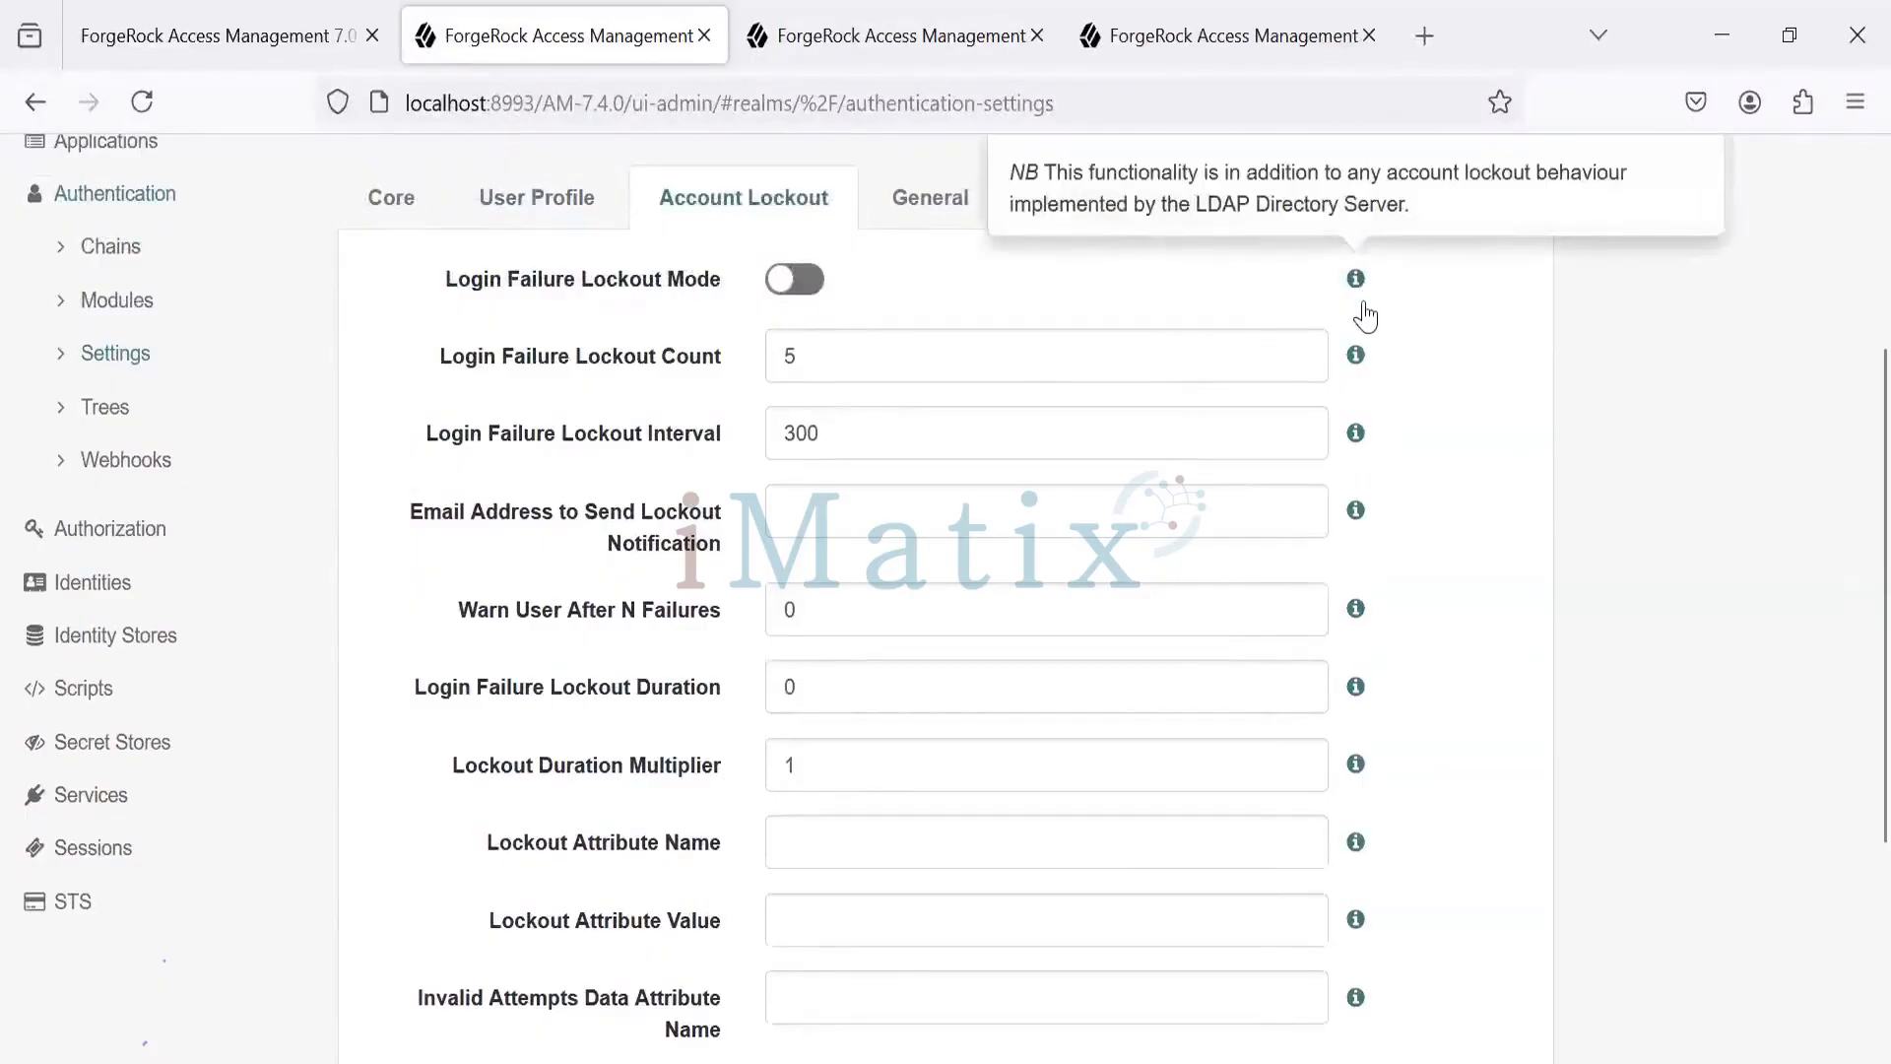
mouse_move(1365, 367)
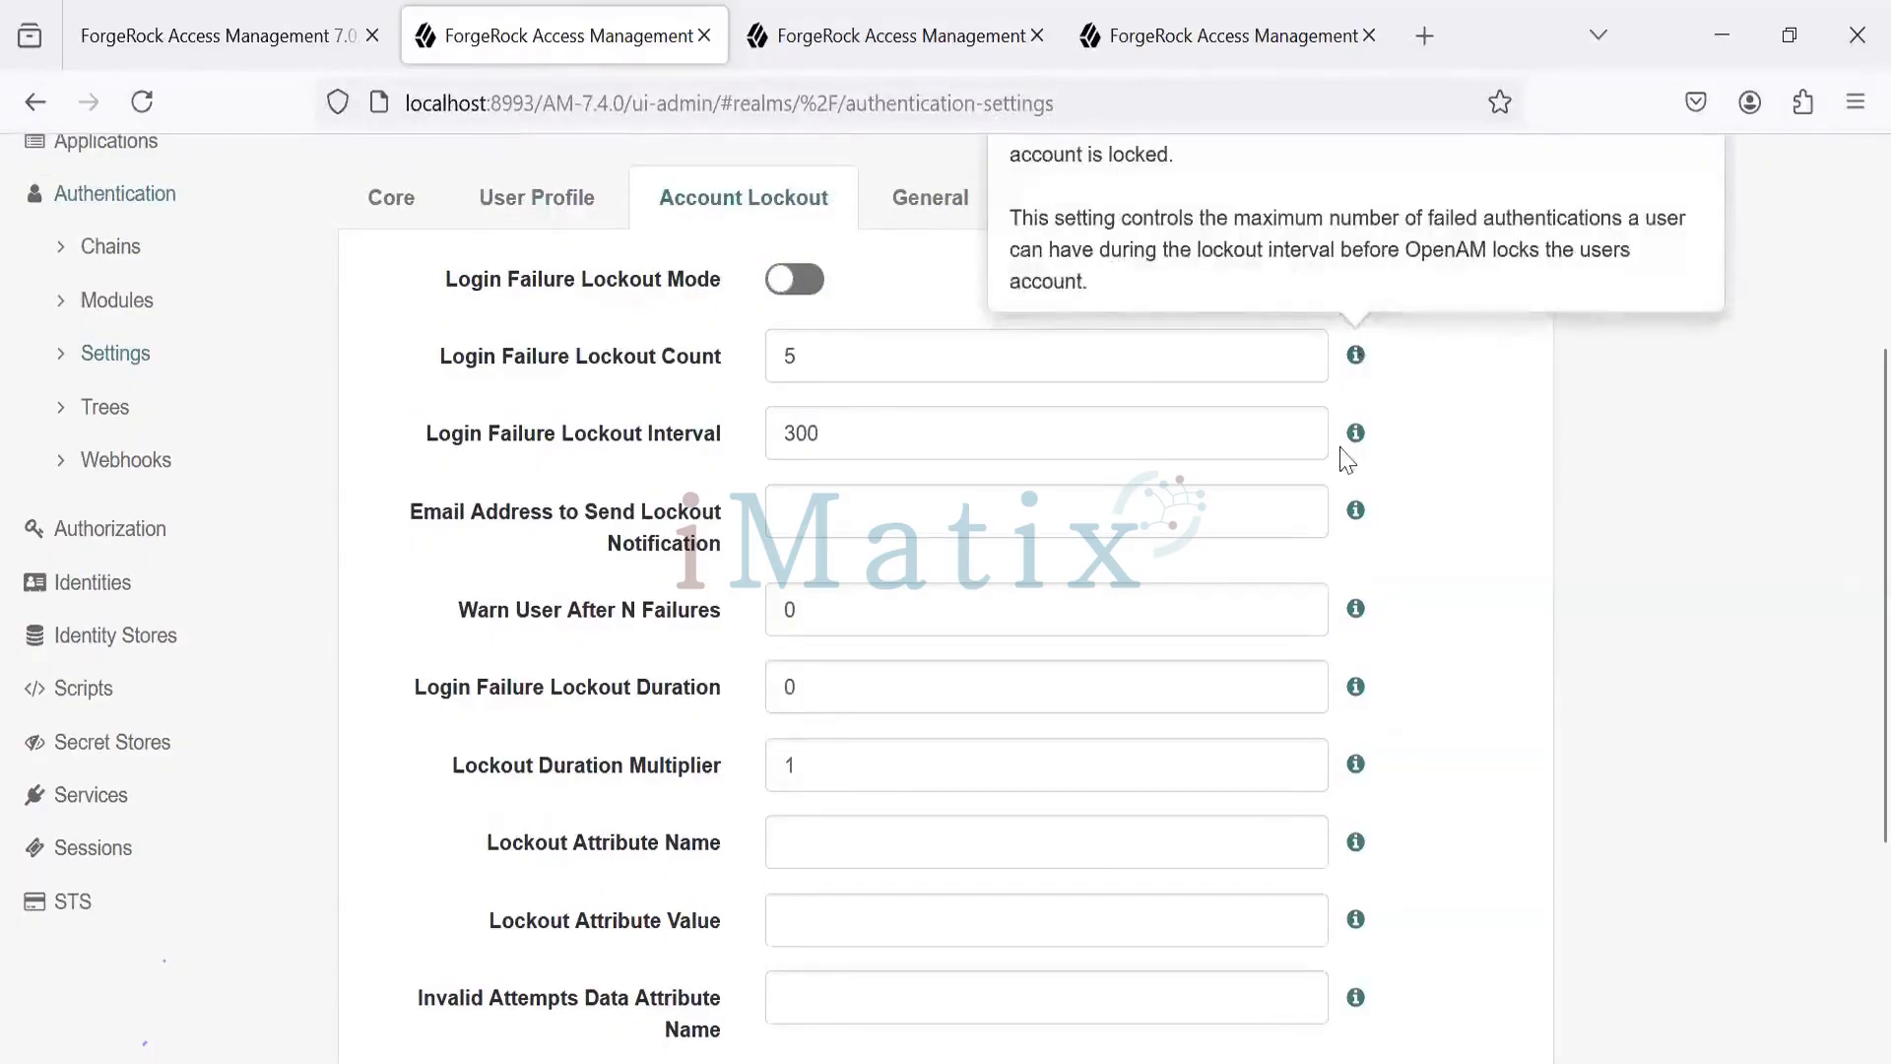
mouse_move(1368, 455)
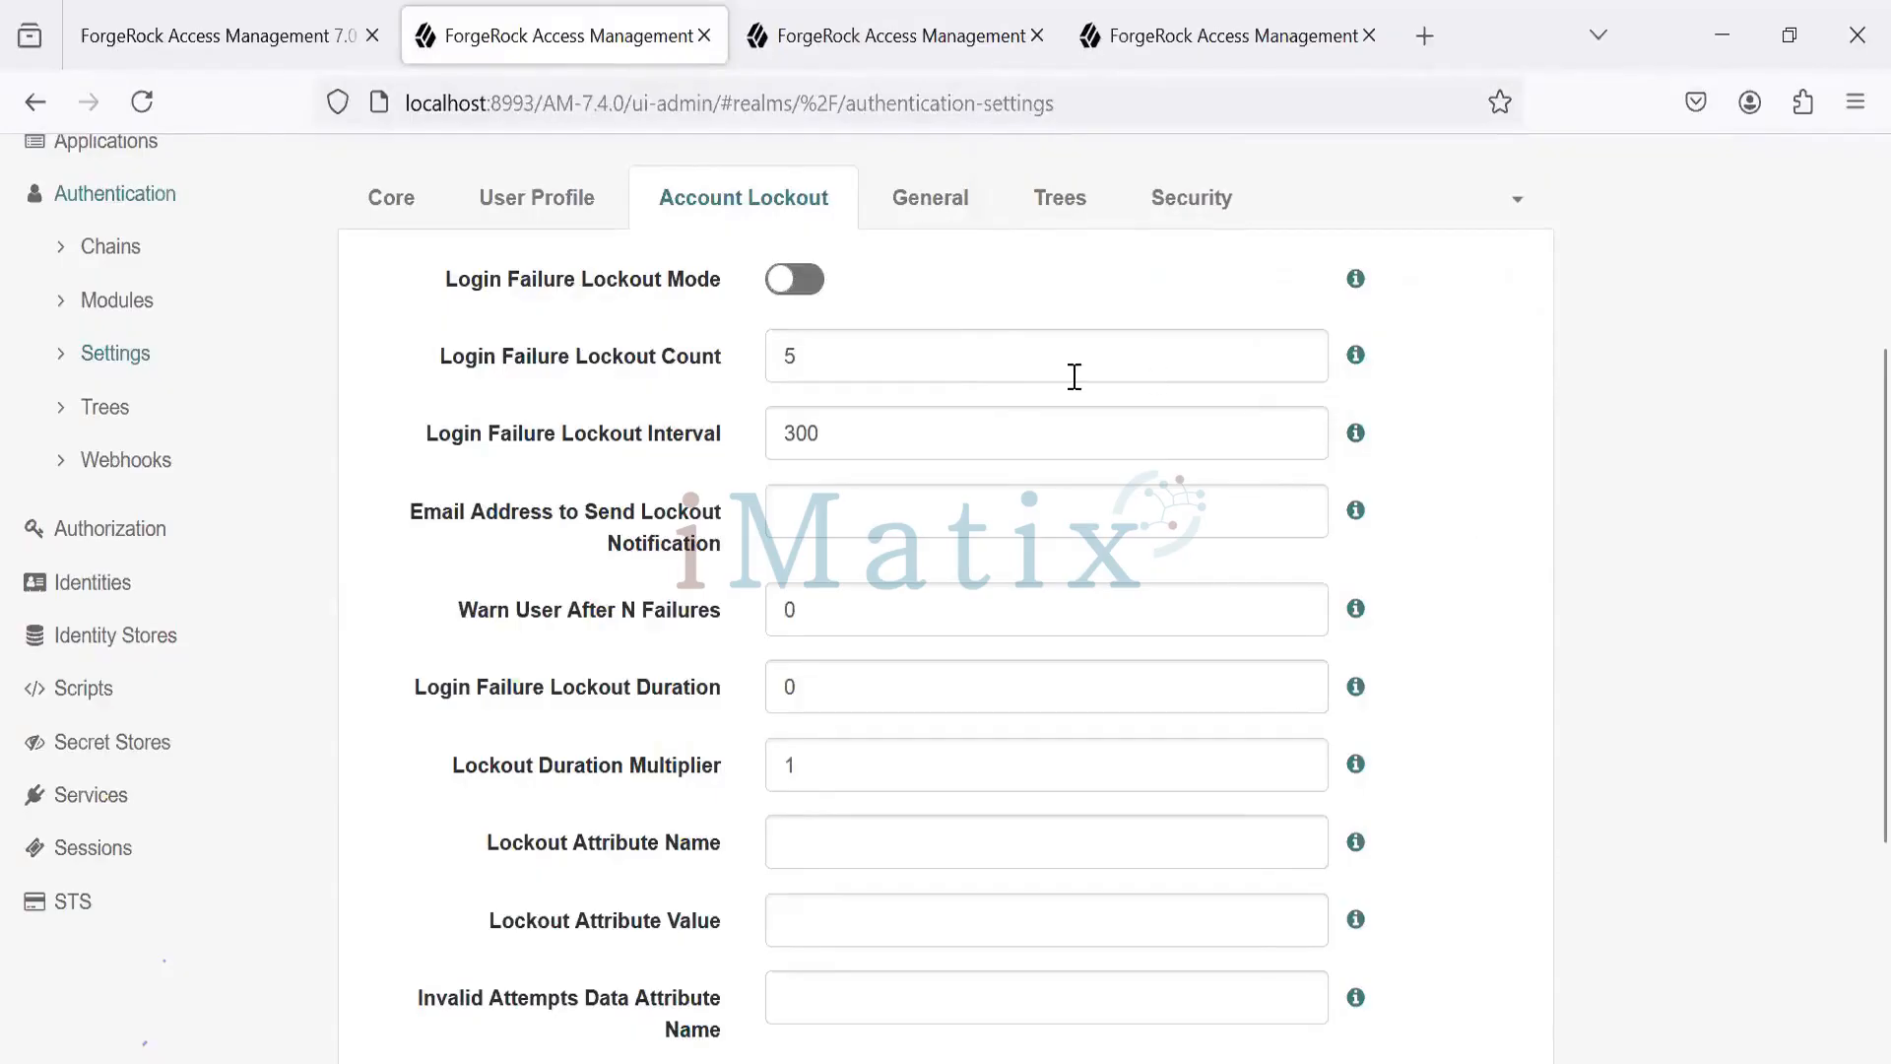
- Browse the General, Trees and Security tabs, then list remaining pages like Post Authentication Processing
left_click(941, 209)
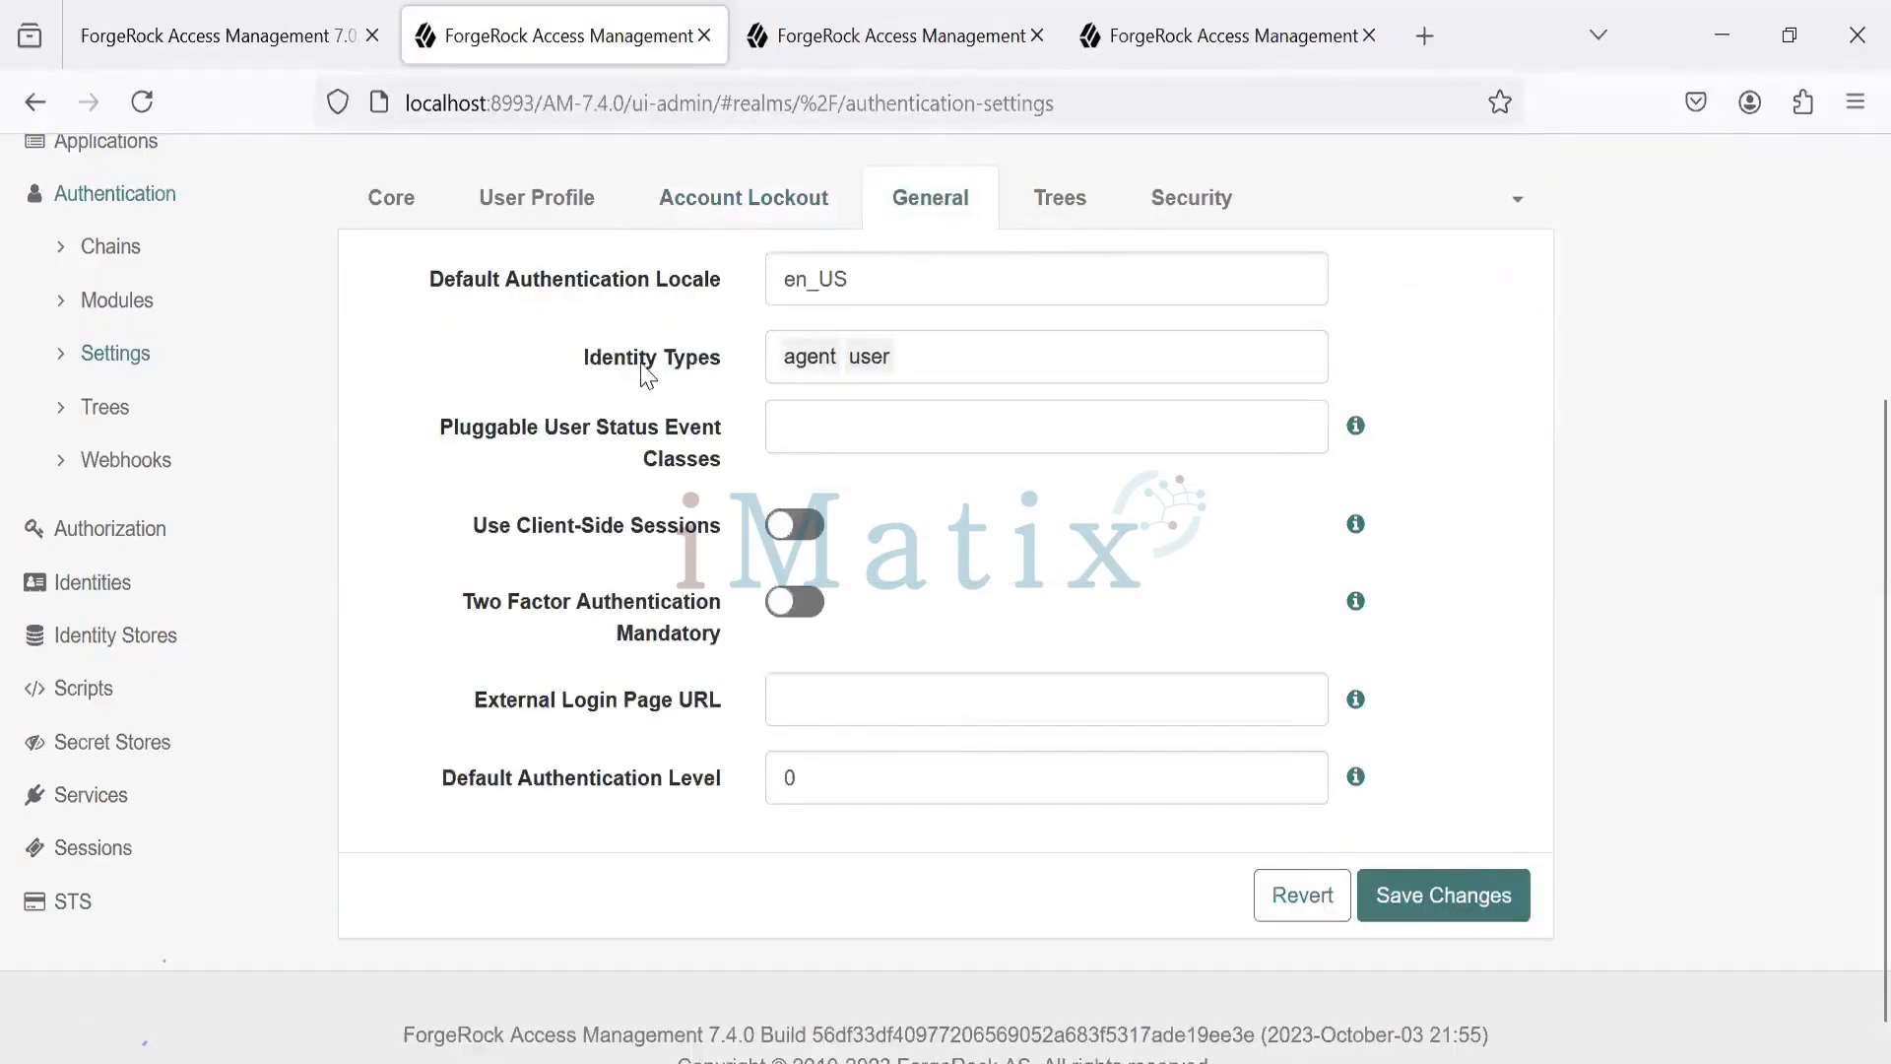
left_click(1071, 223)
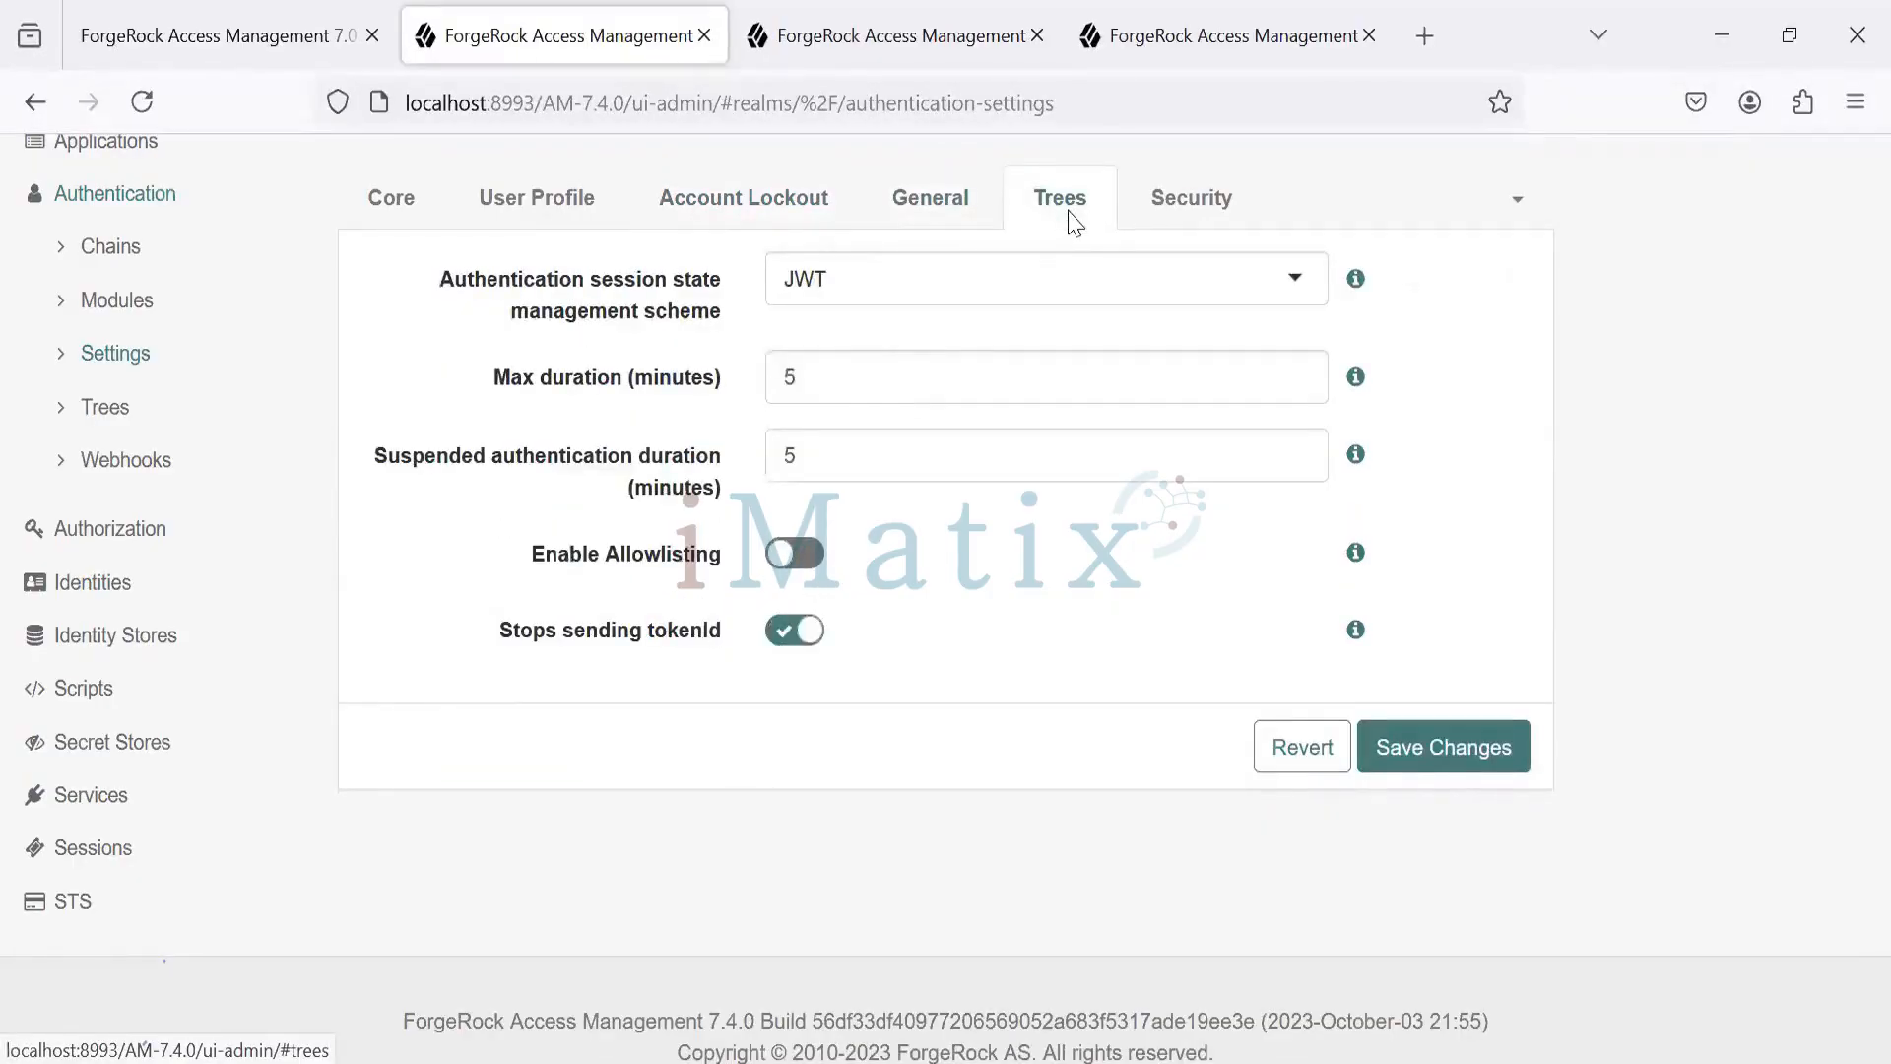
left_click(1243, 196)
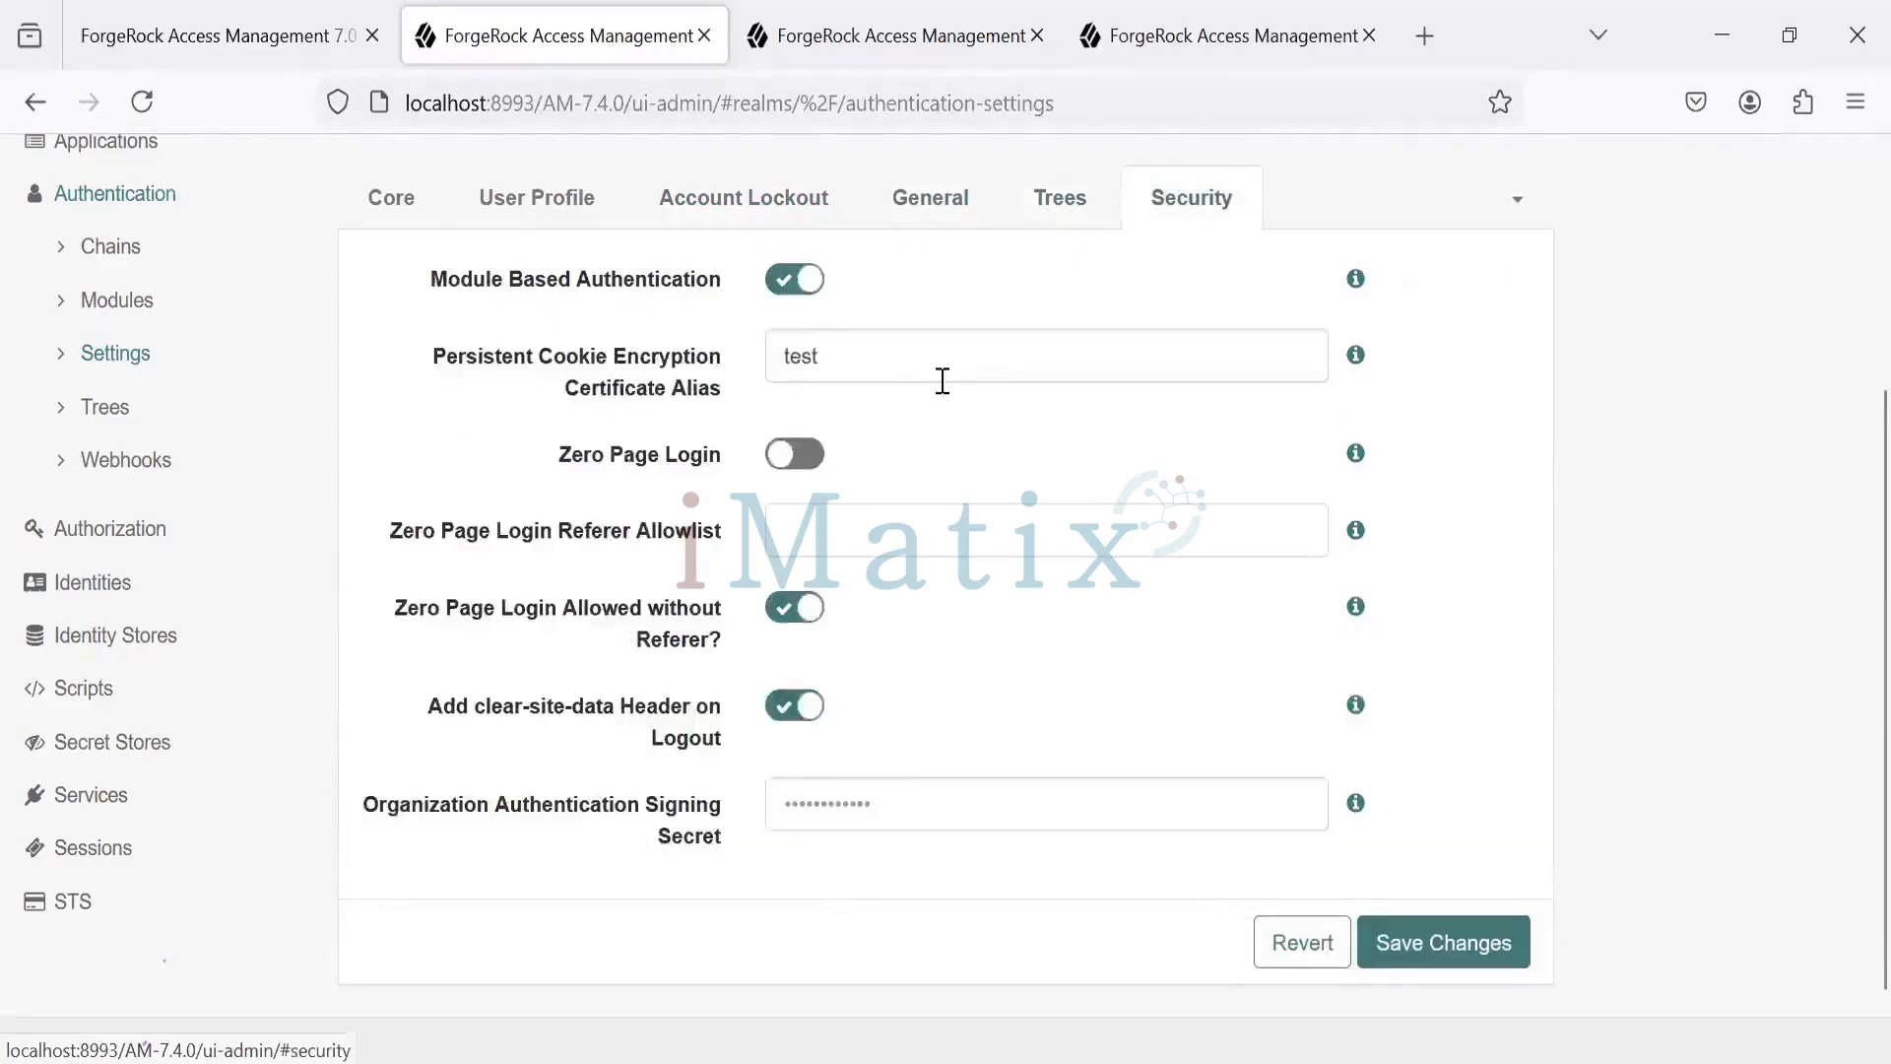
left_click(1518, 215)
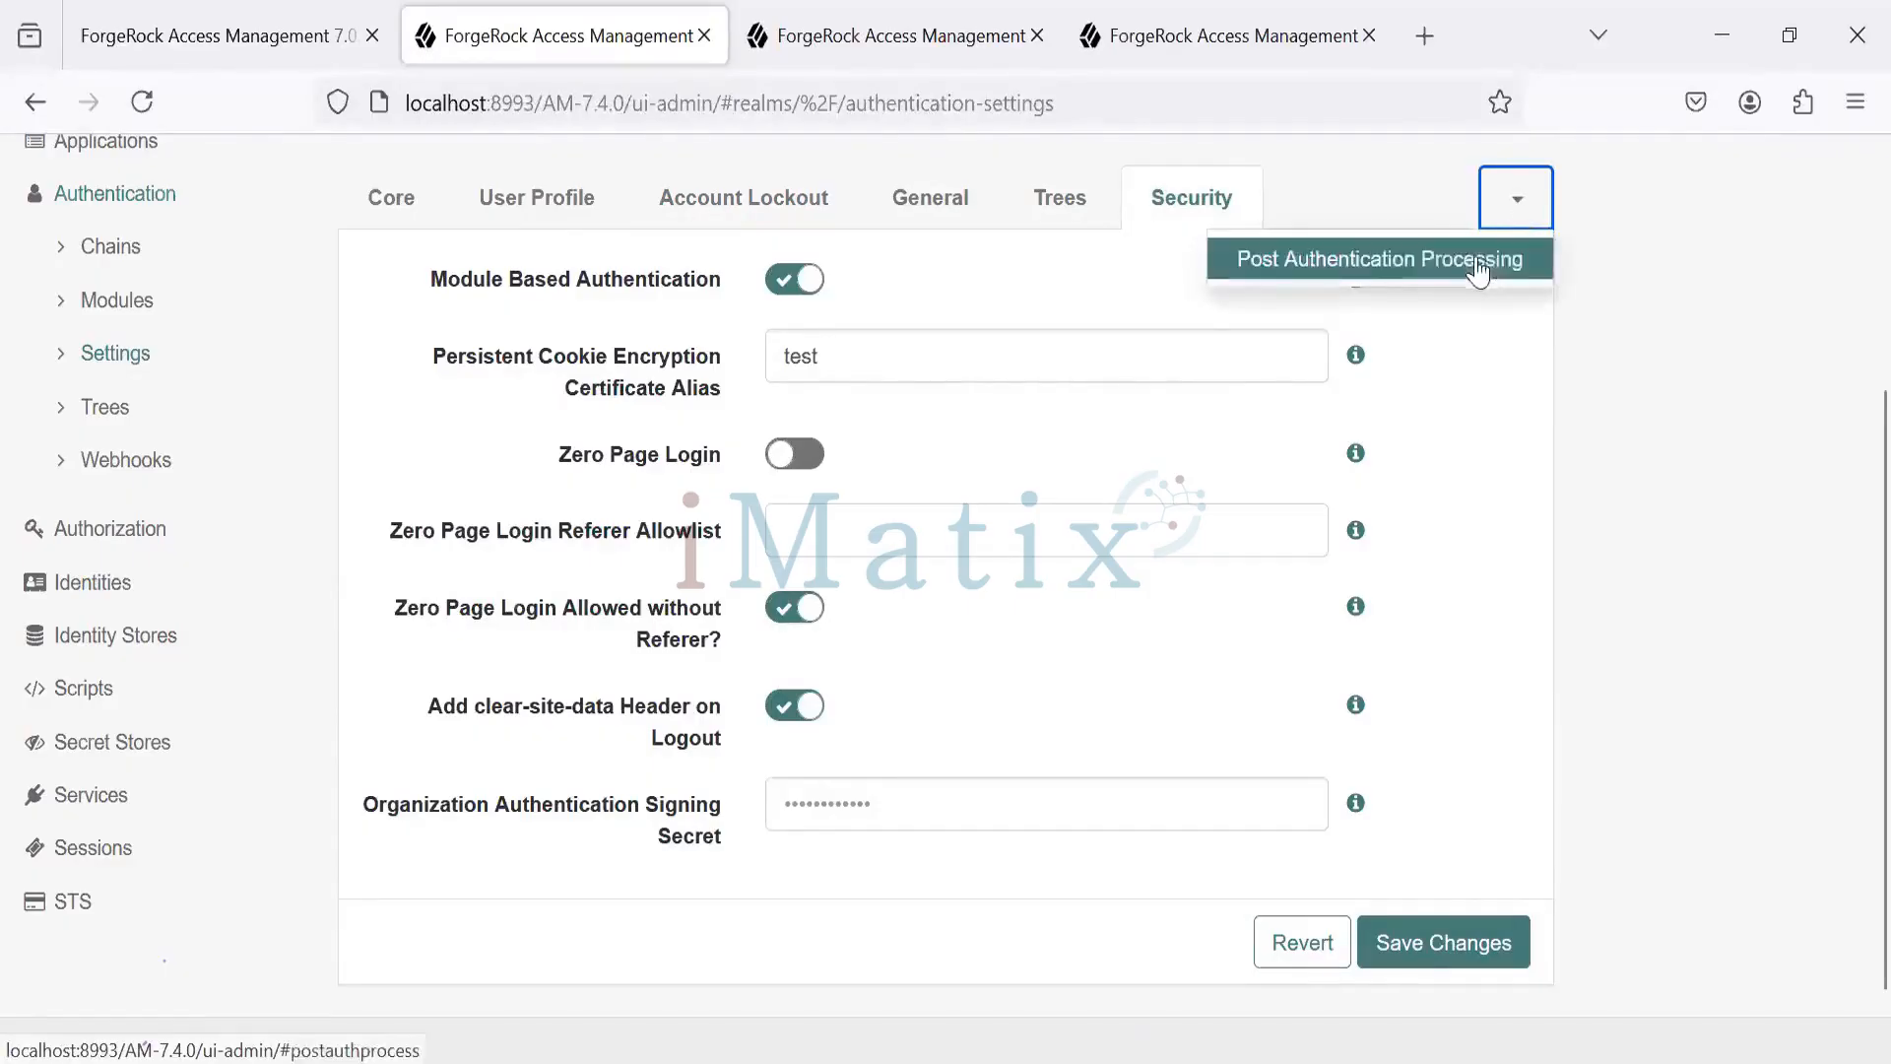
- Open Post Authentication Processing to view the success login URL /AM-7.4.0/console
left_click(1479, 268)
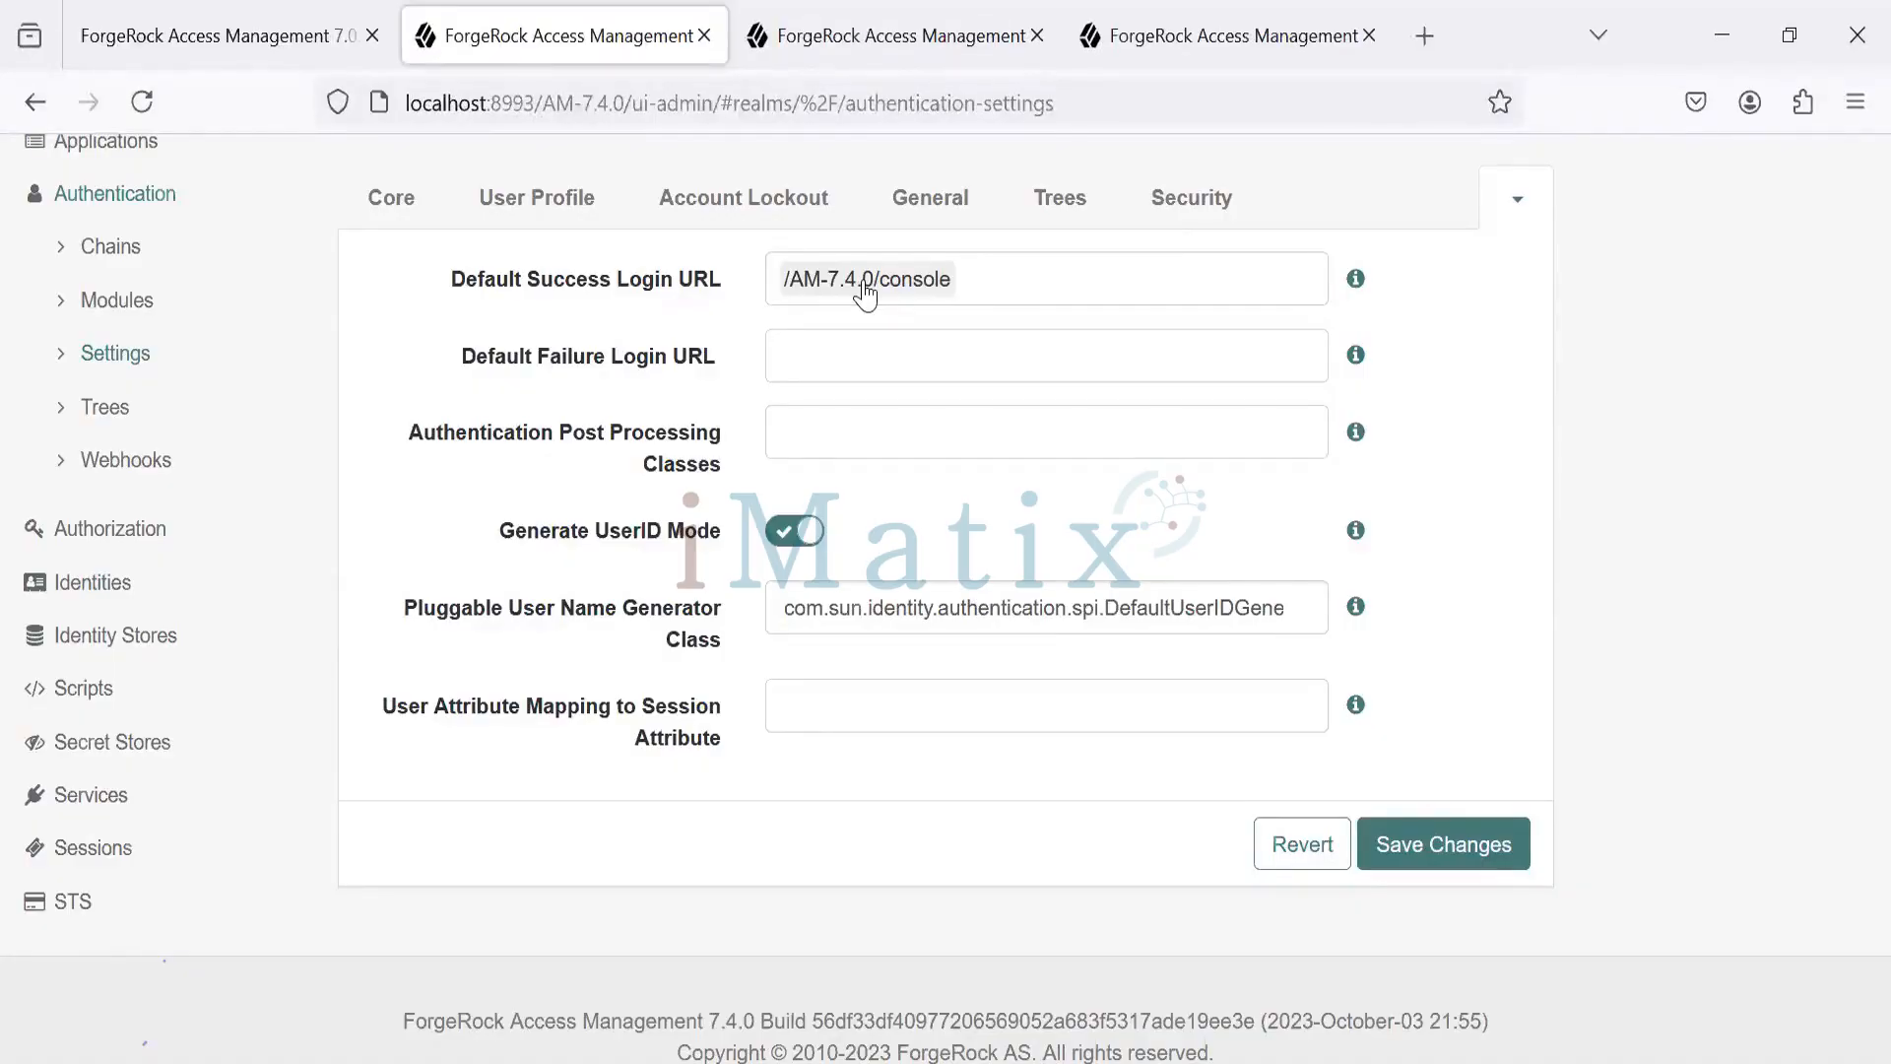
- Go to the authentication Trees list under Authentication > Trees
left_click(105, 410)
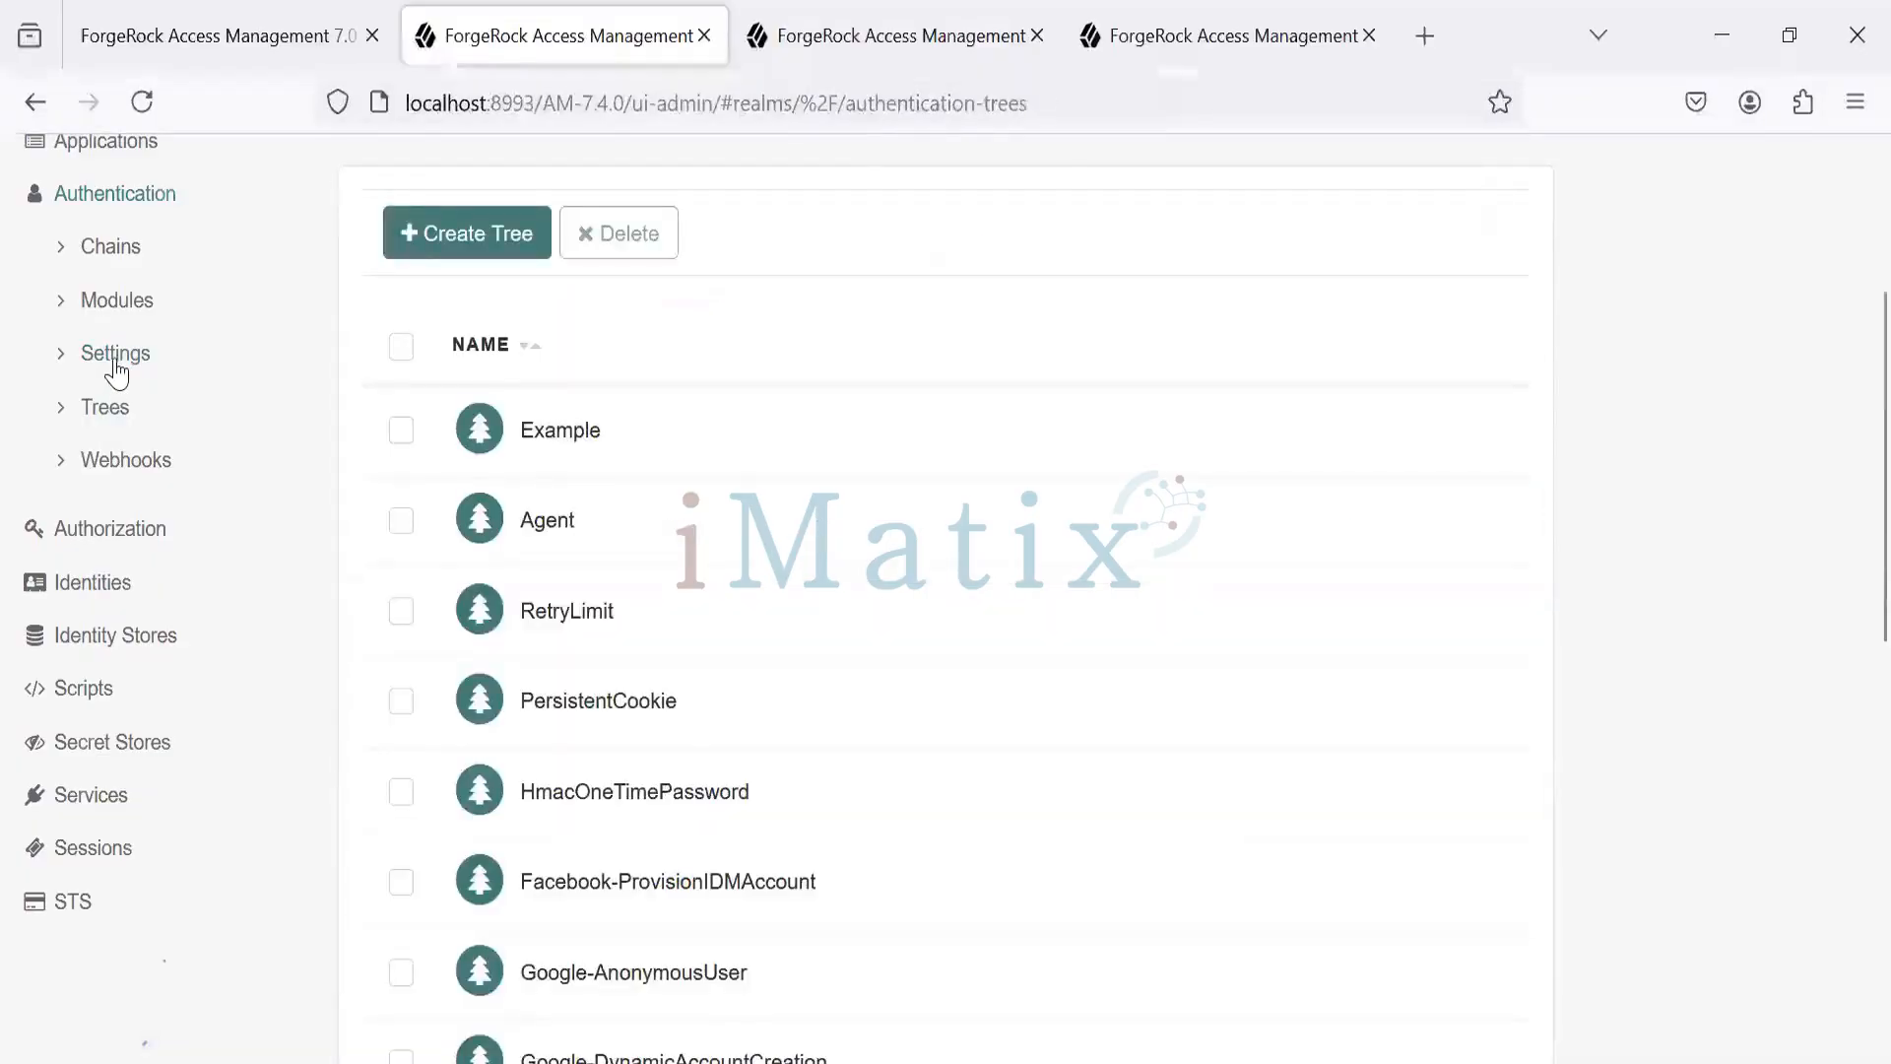
left_click(115, 357)
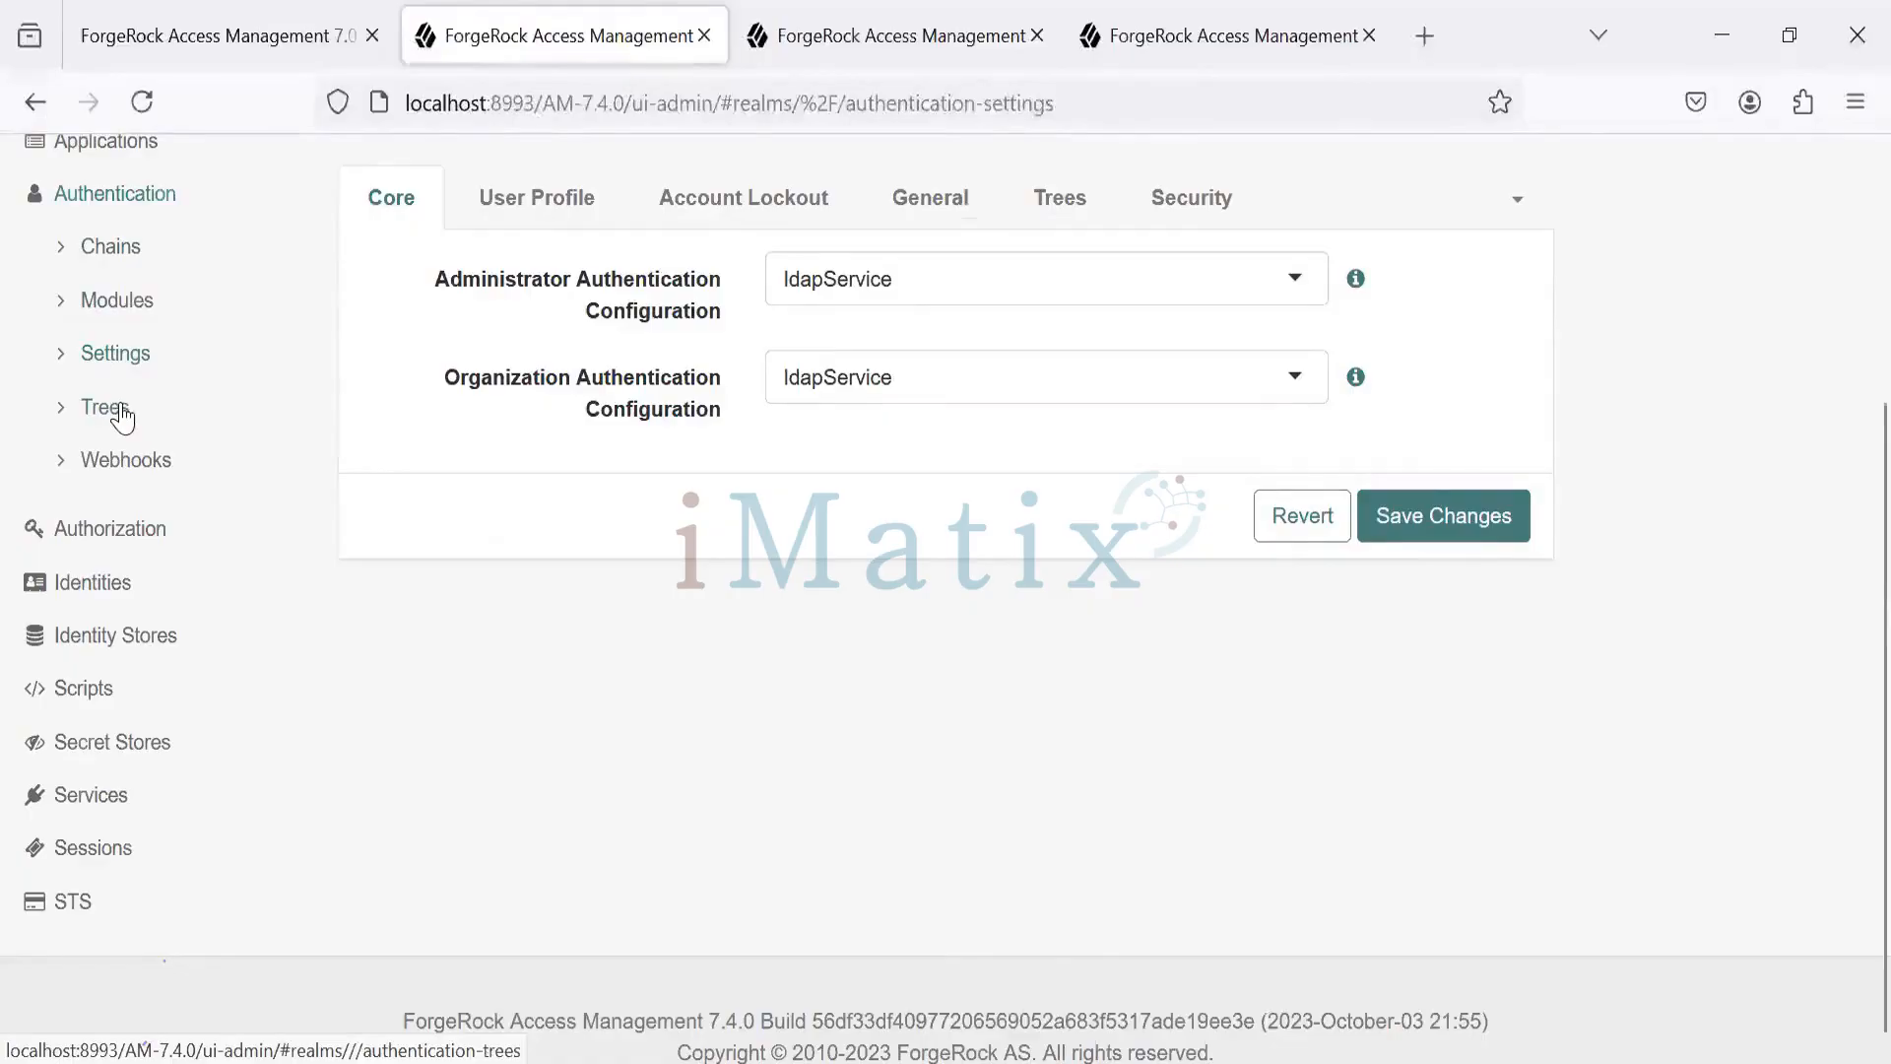
left_click(106, 408)
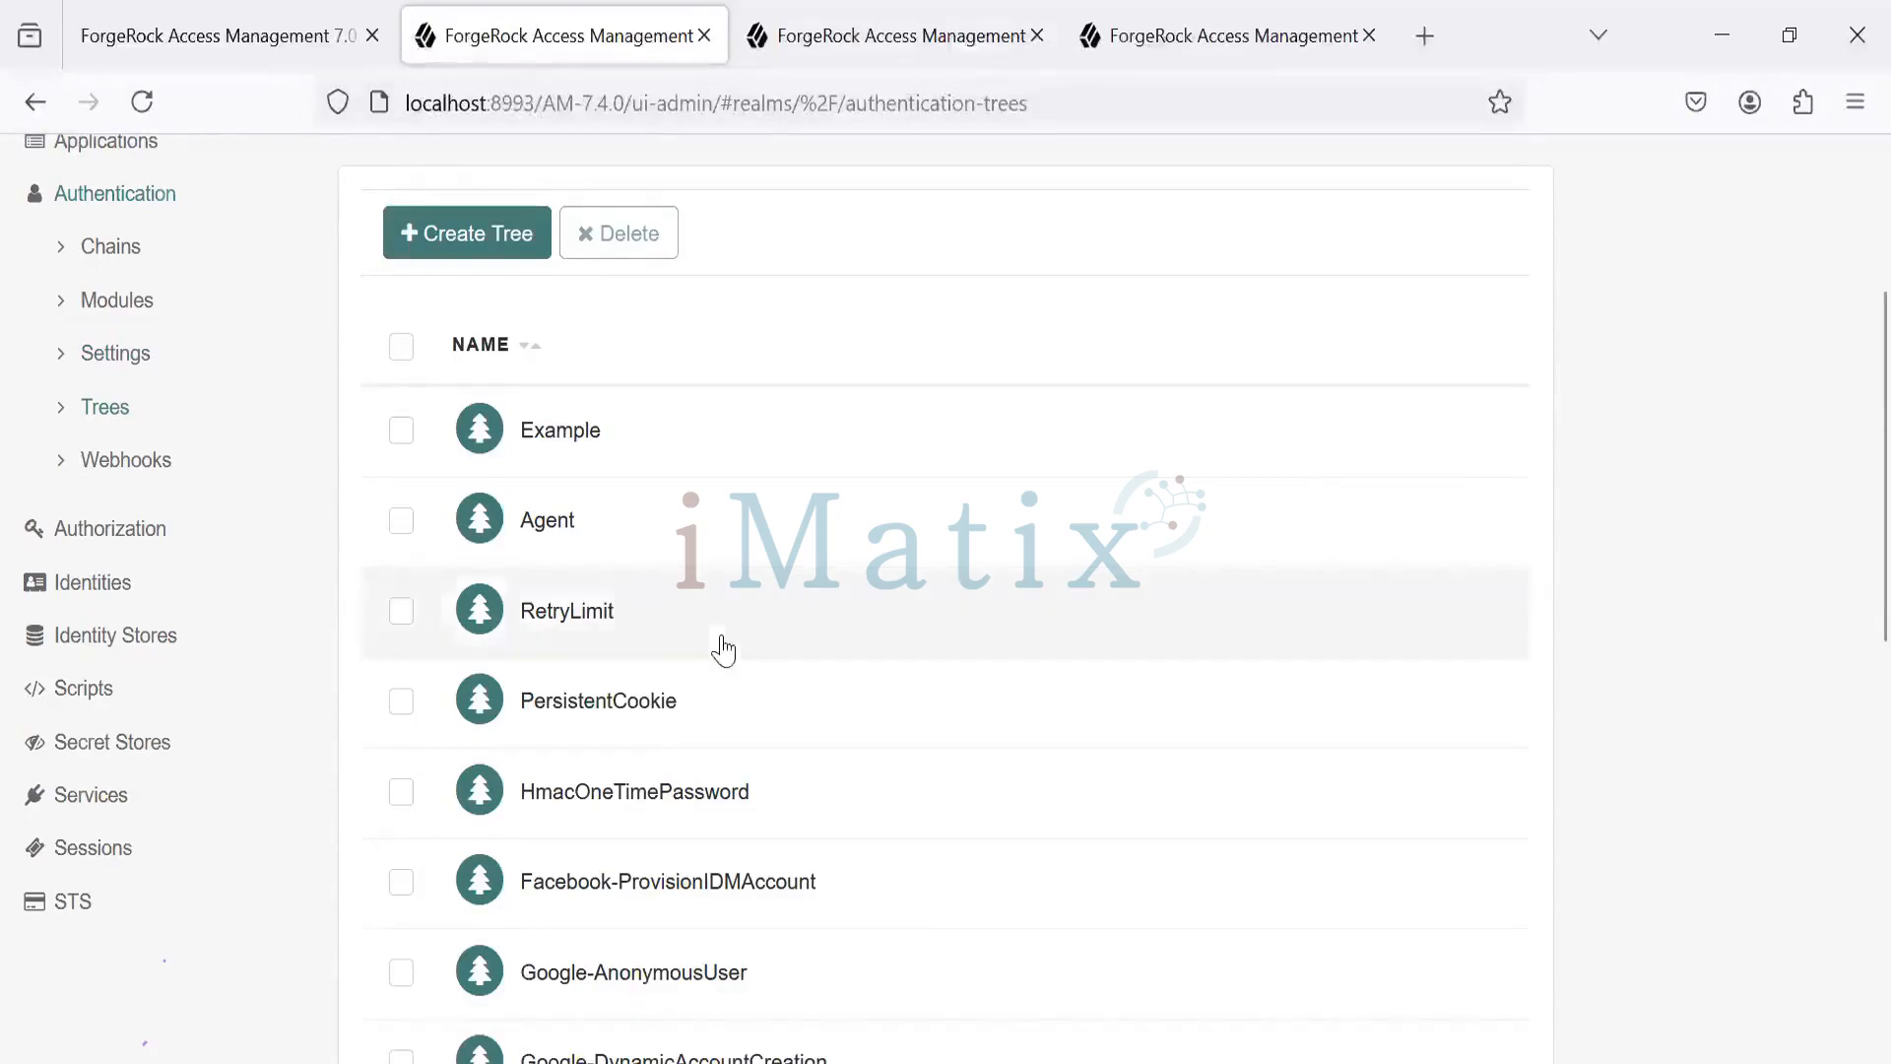
mouse_move(896, 1061)
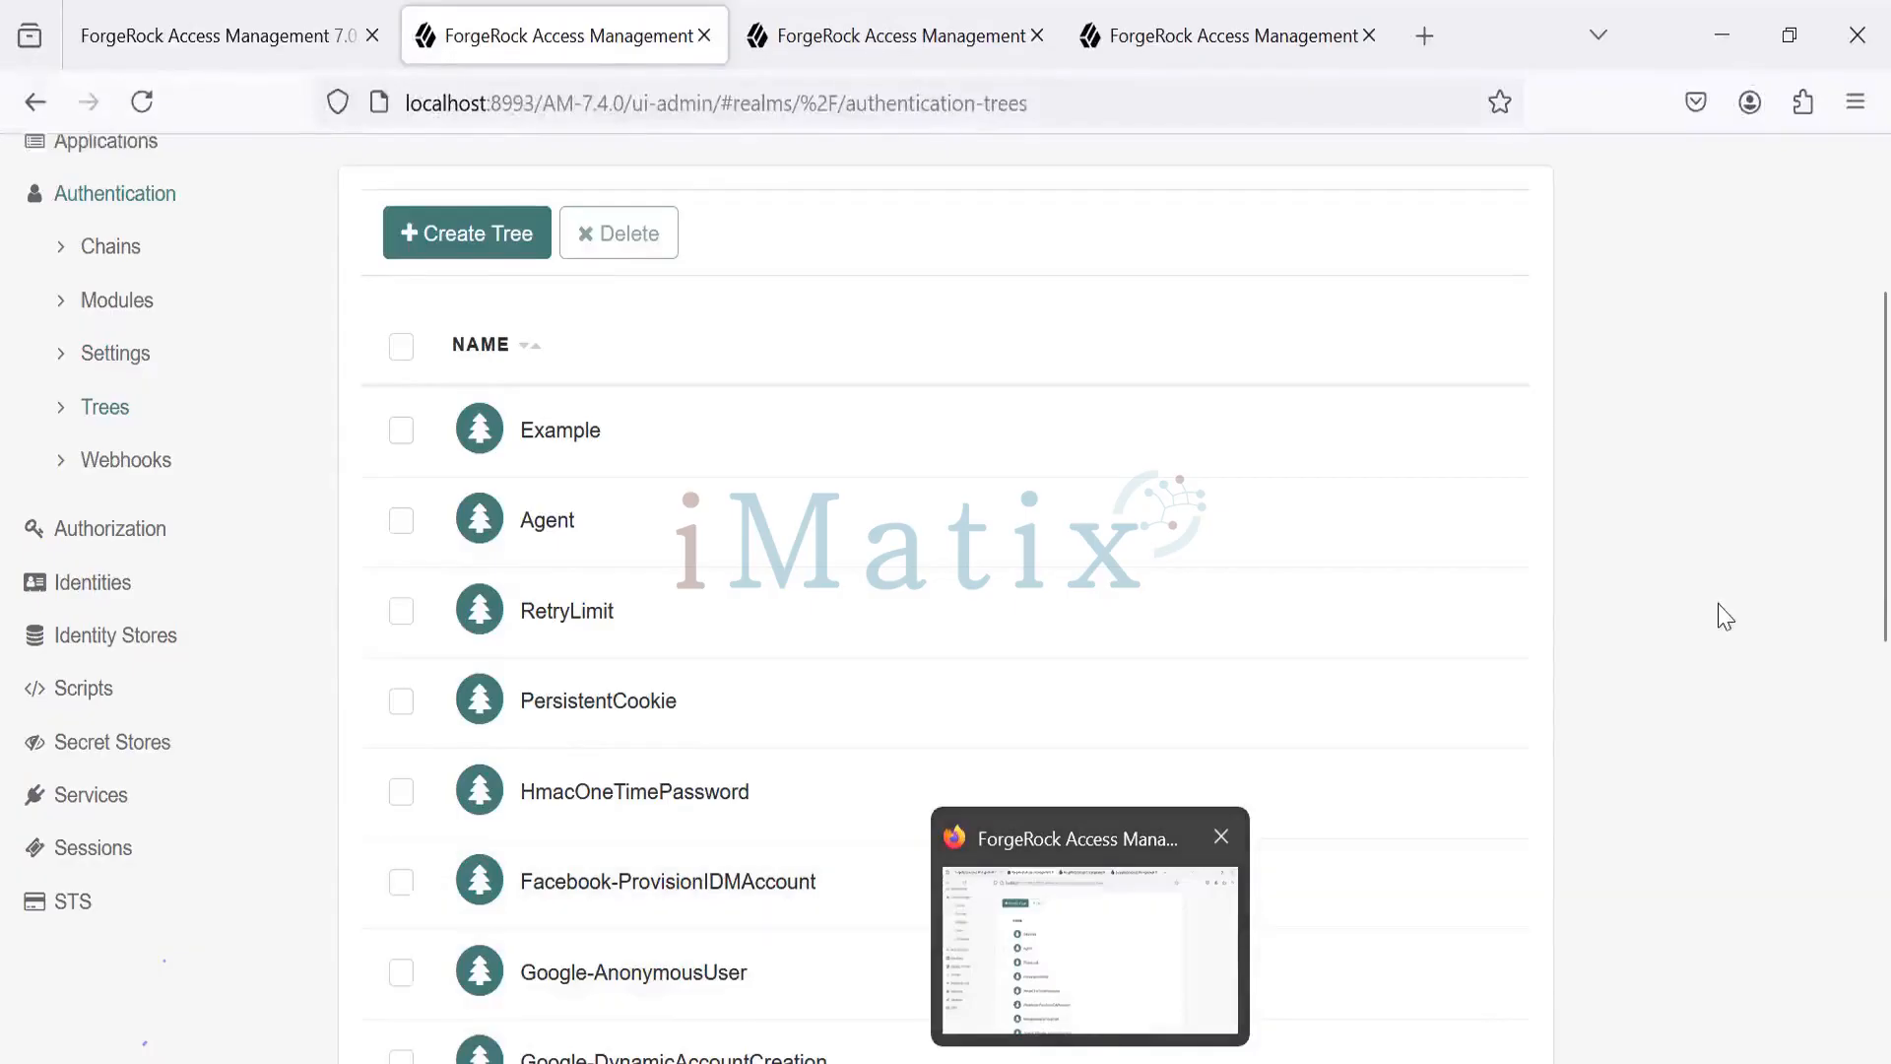
scroll(1848, 827, "down", 5)
scroll(1845, 688, "up", 6)
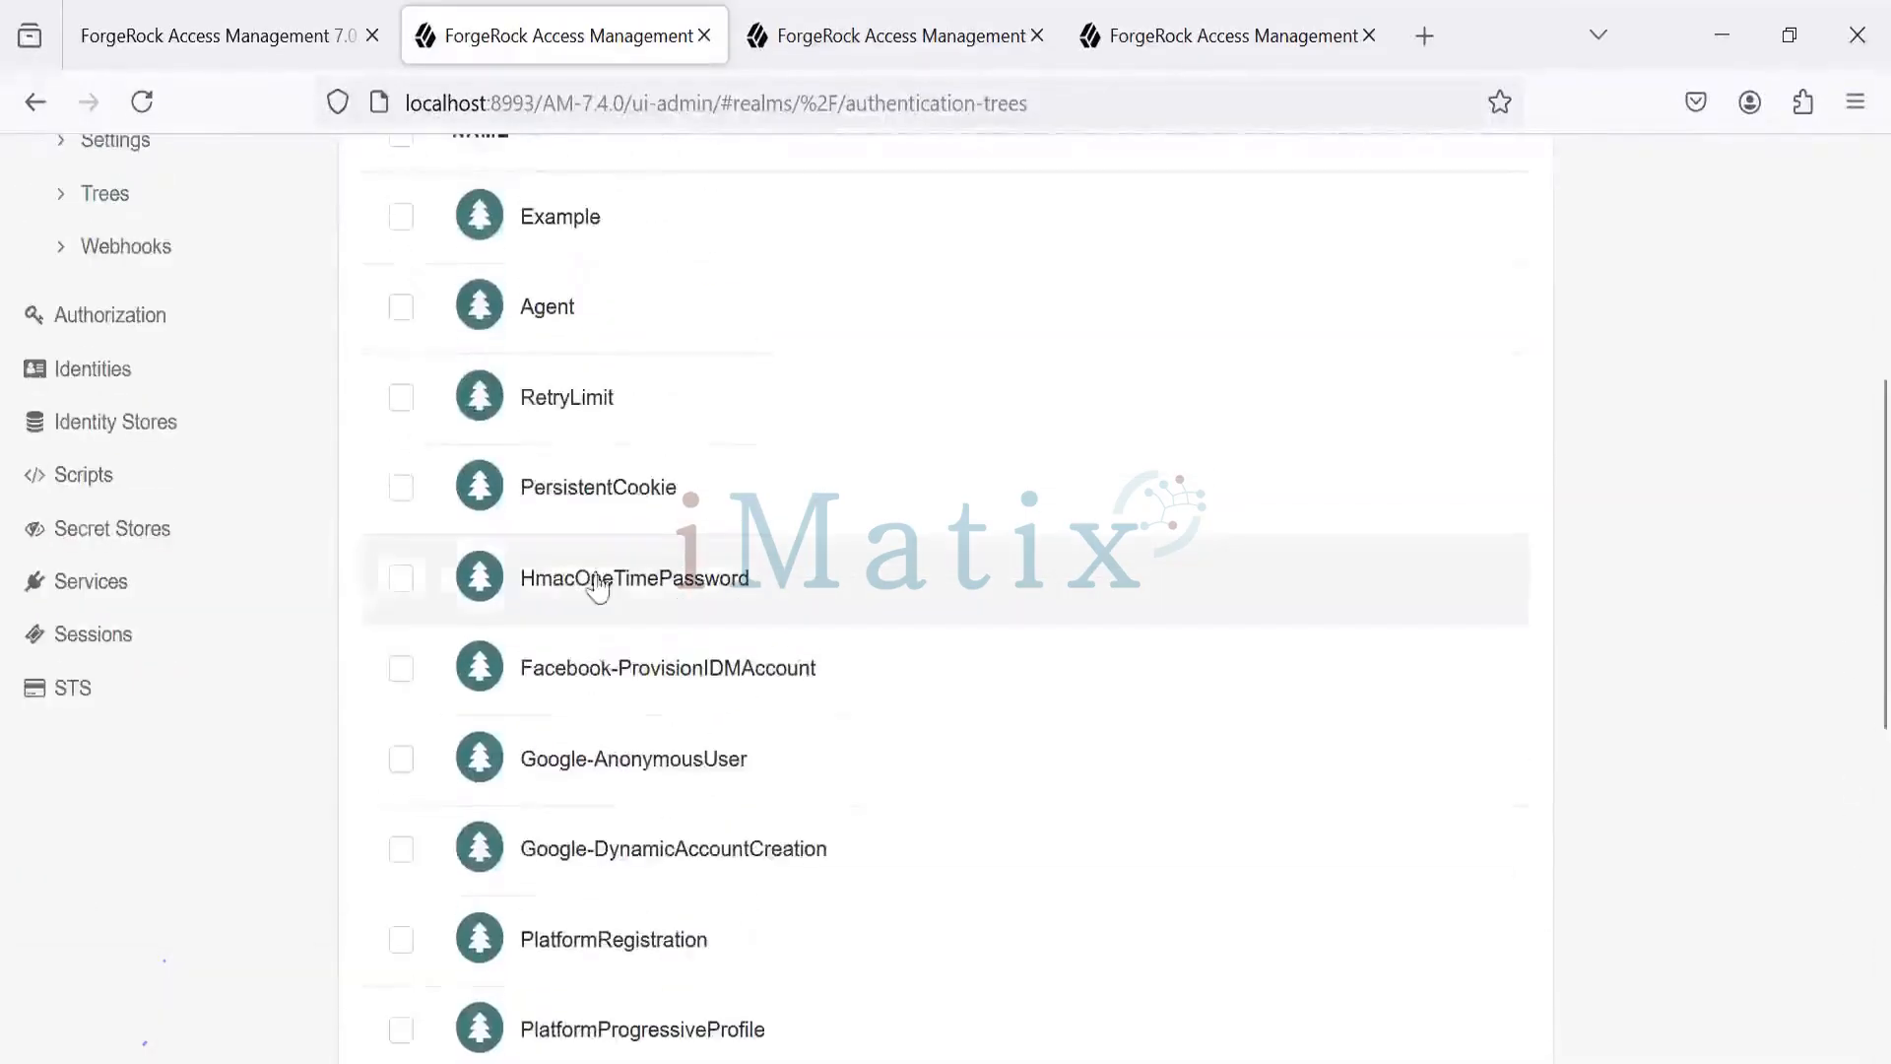
- Glance at the HmacOneTimePassword tree, then return and scroll down to authTree and myAuthTree
left_click(688, 578)
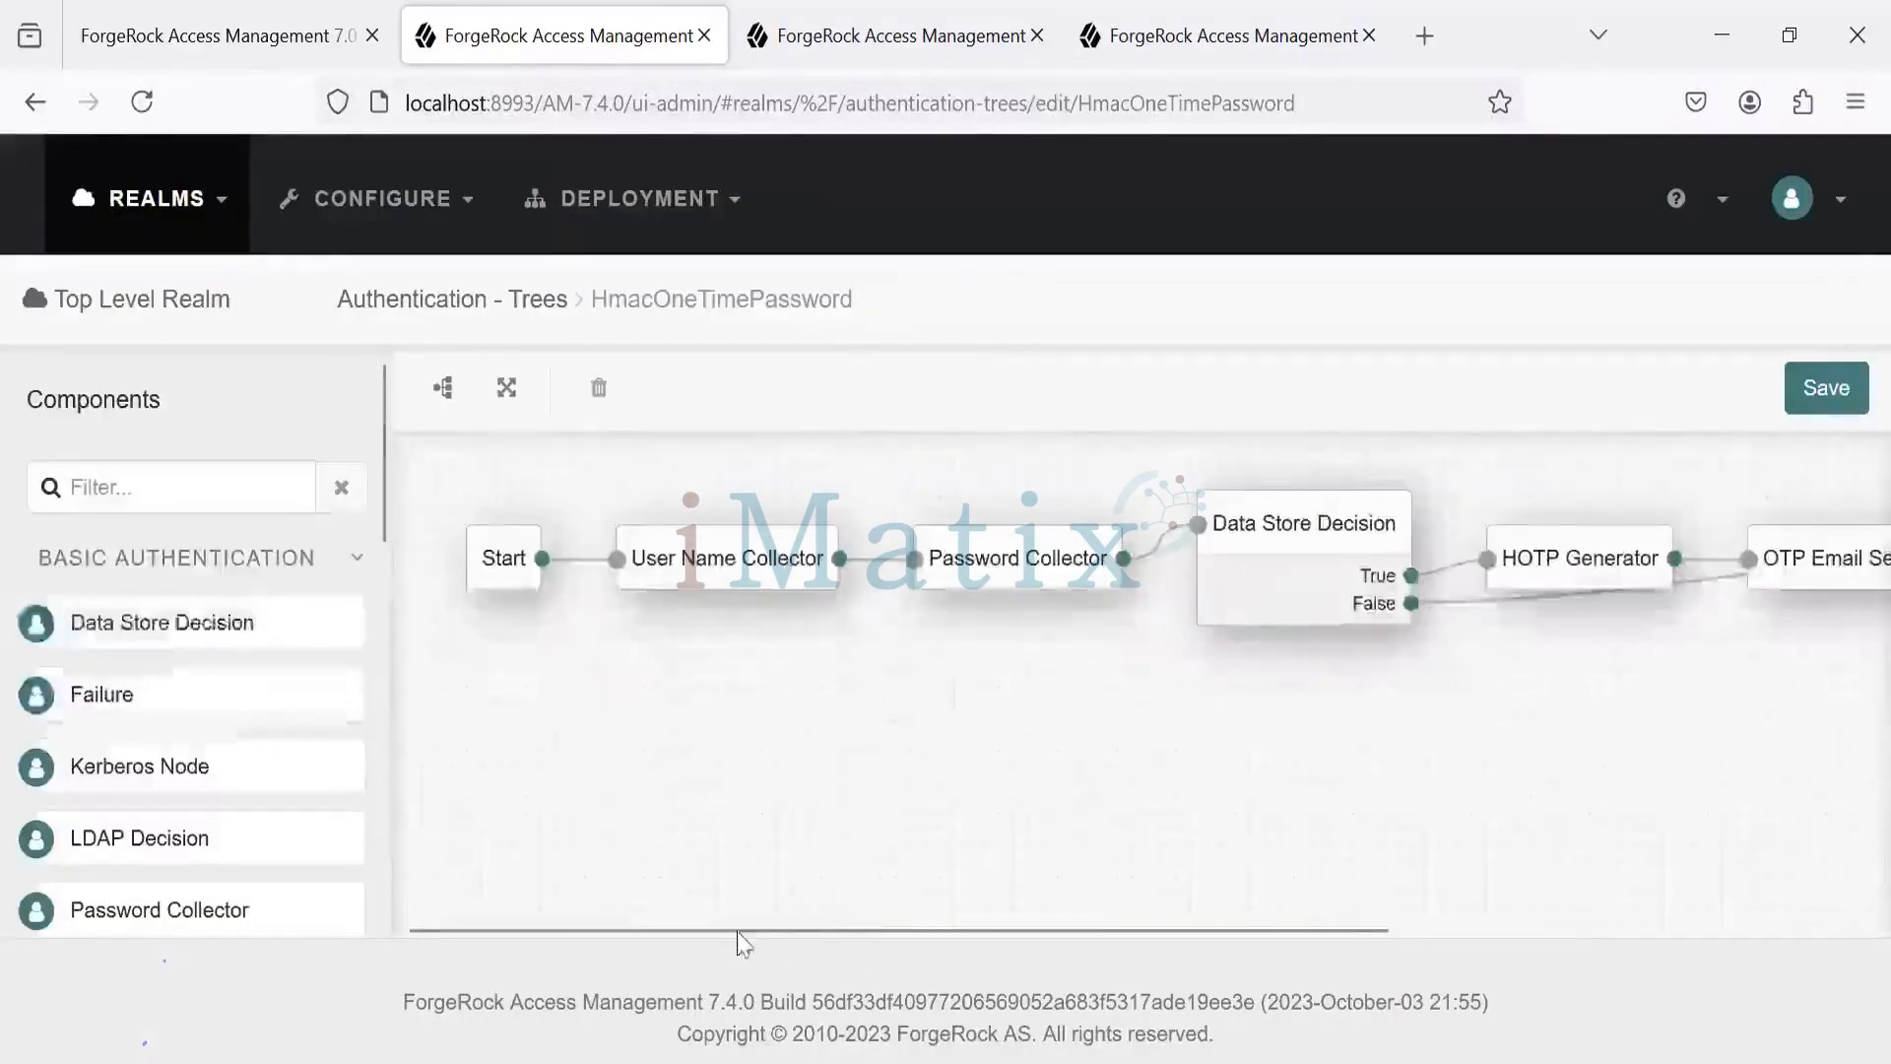
left_click(36, 103)
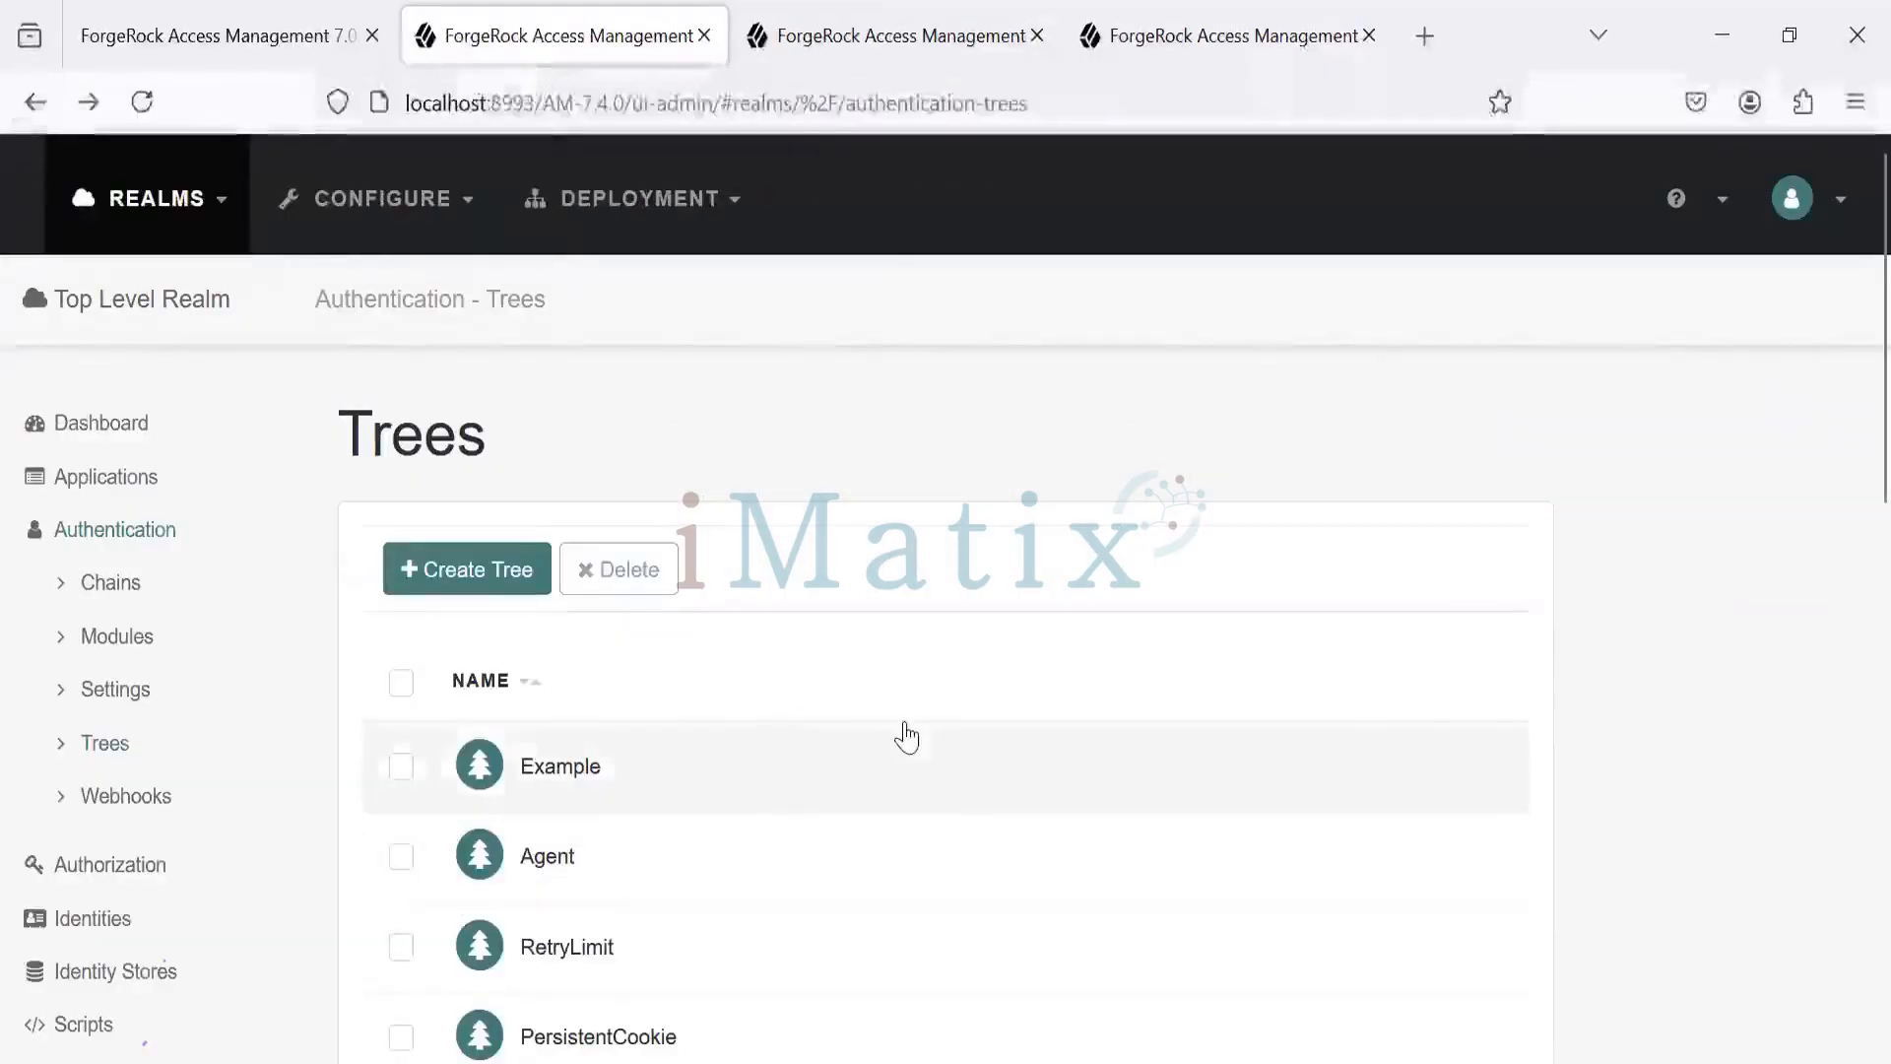
scroll(1851, 537, "down", 8)
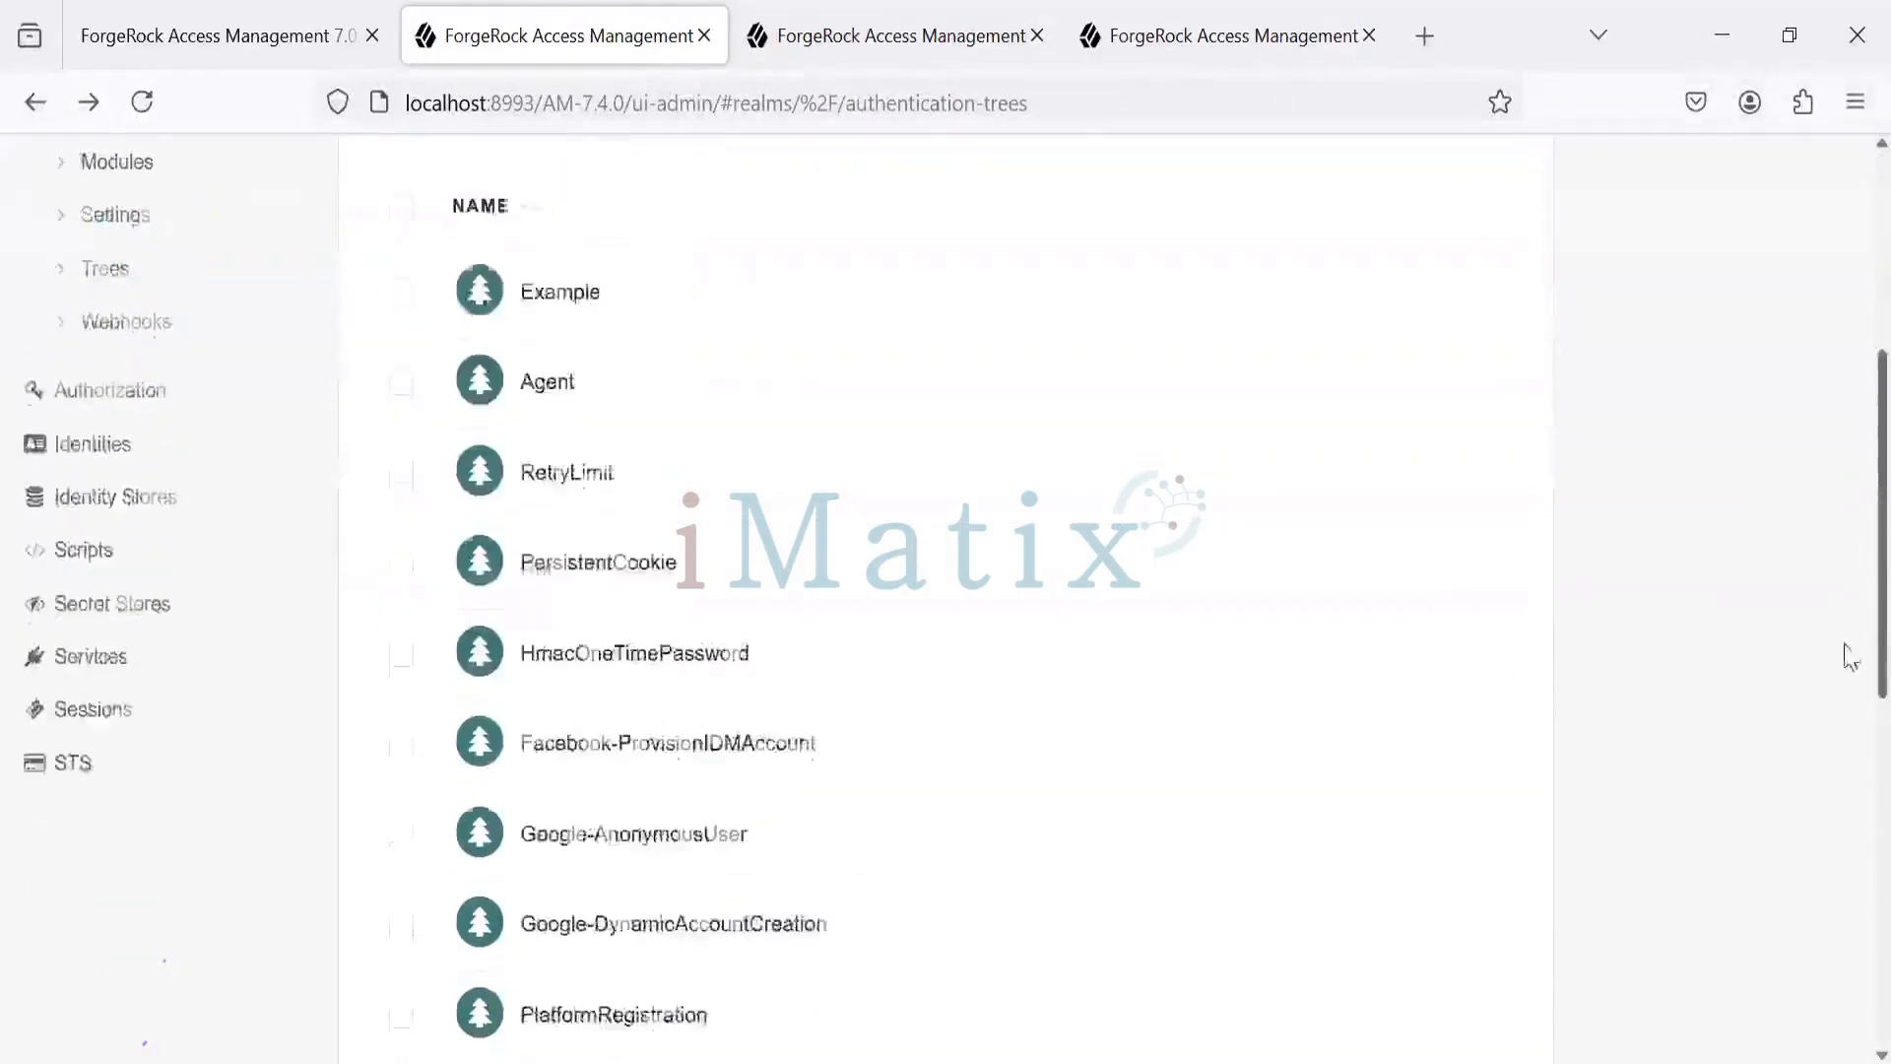
scroll(1851, 879, "down", 3)
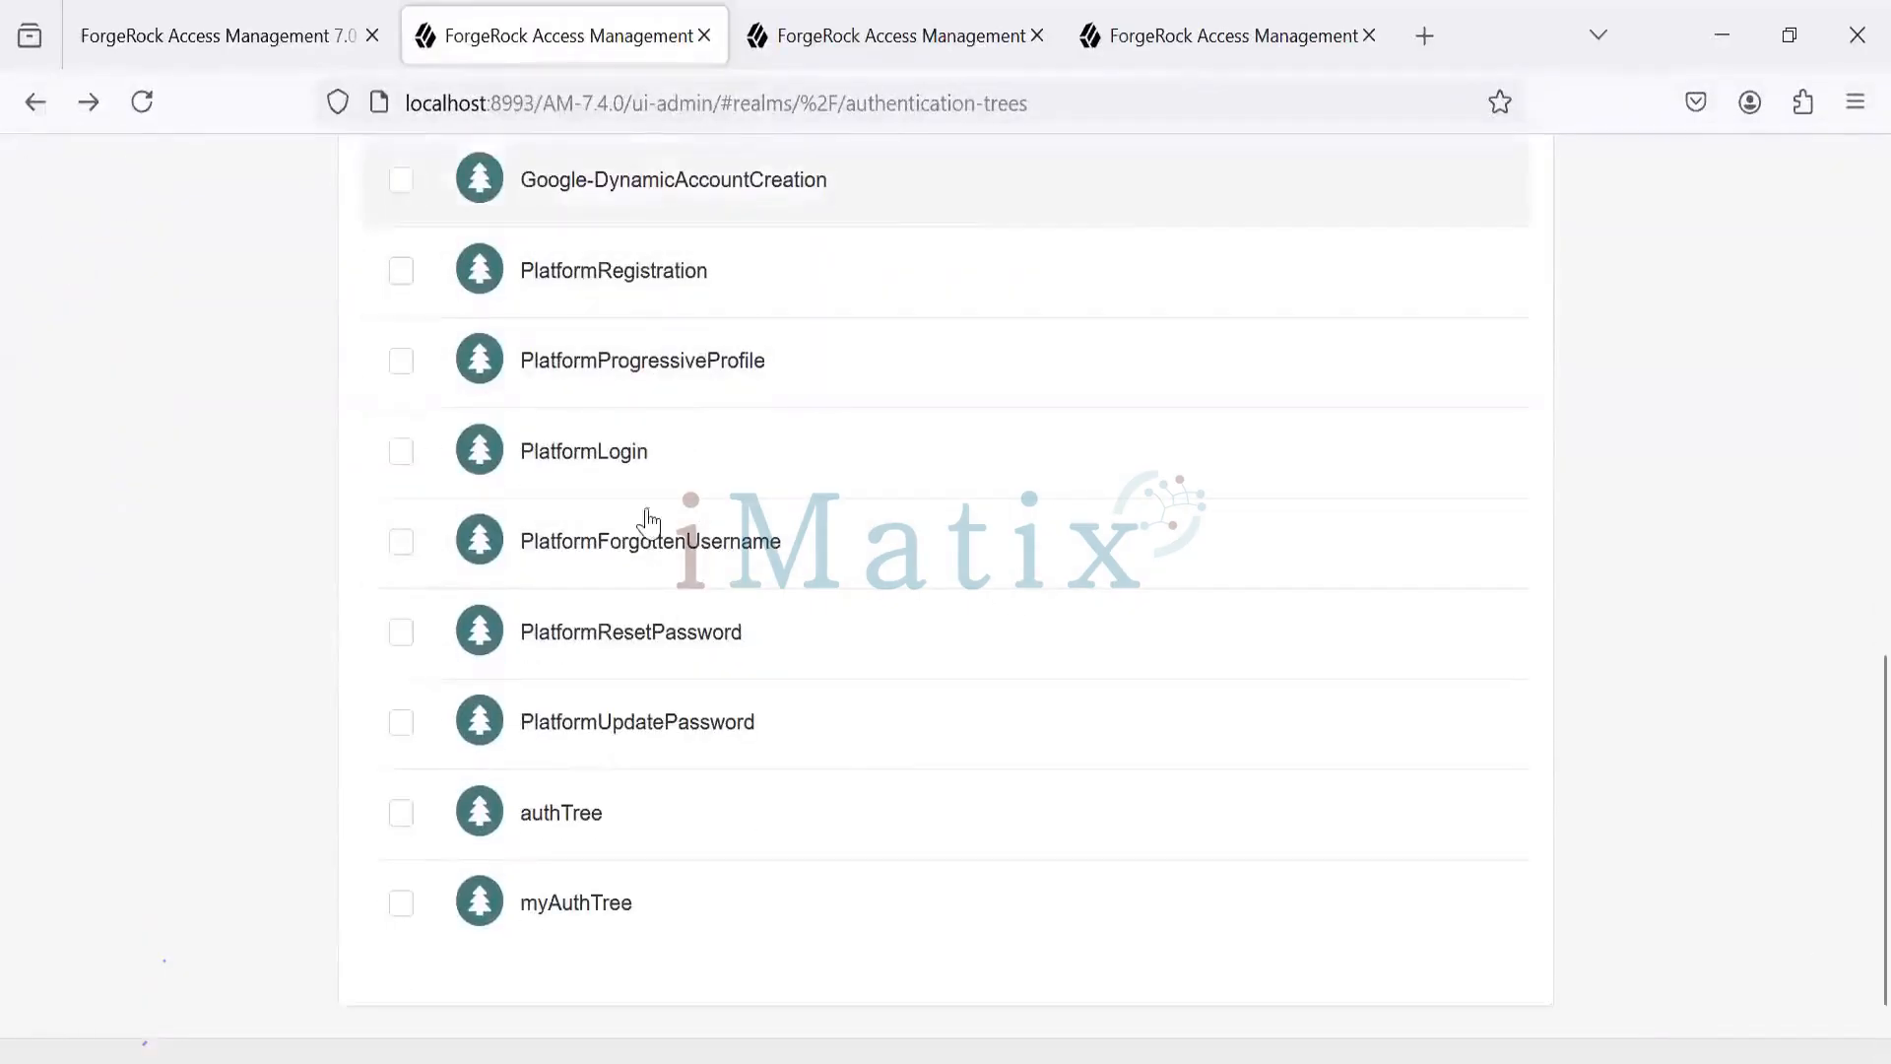
- Open myAuthTree in the editor and filter components by 'inn' to find Inner Tree Evaluator
left_click(571, 910)
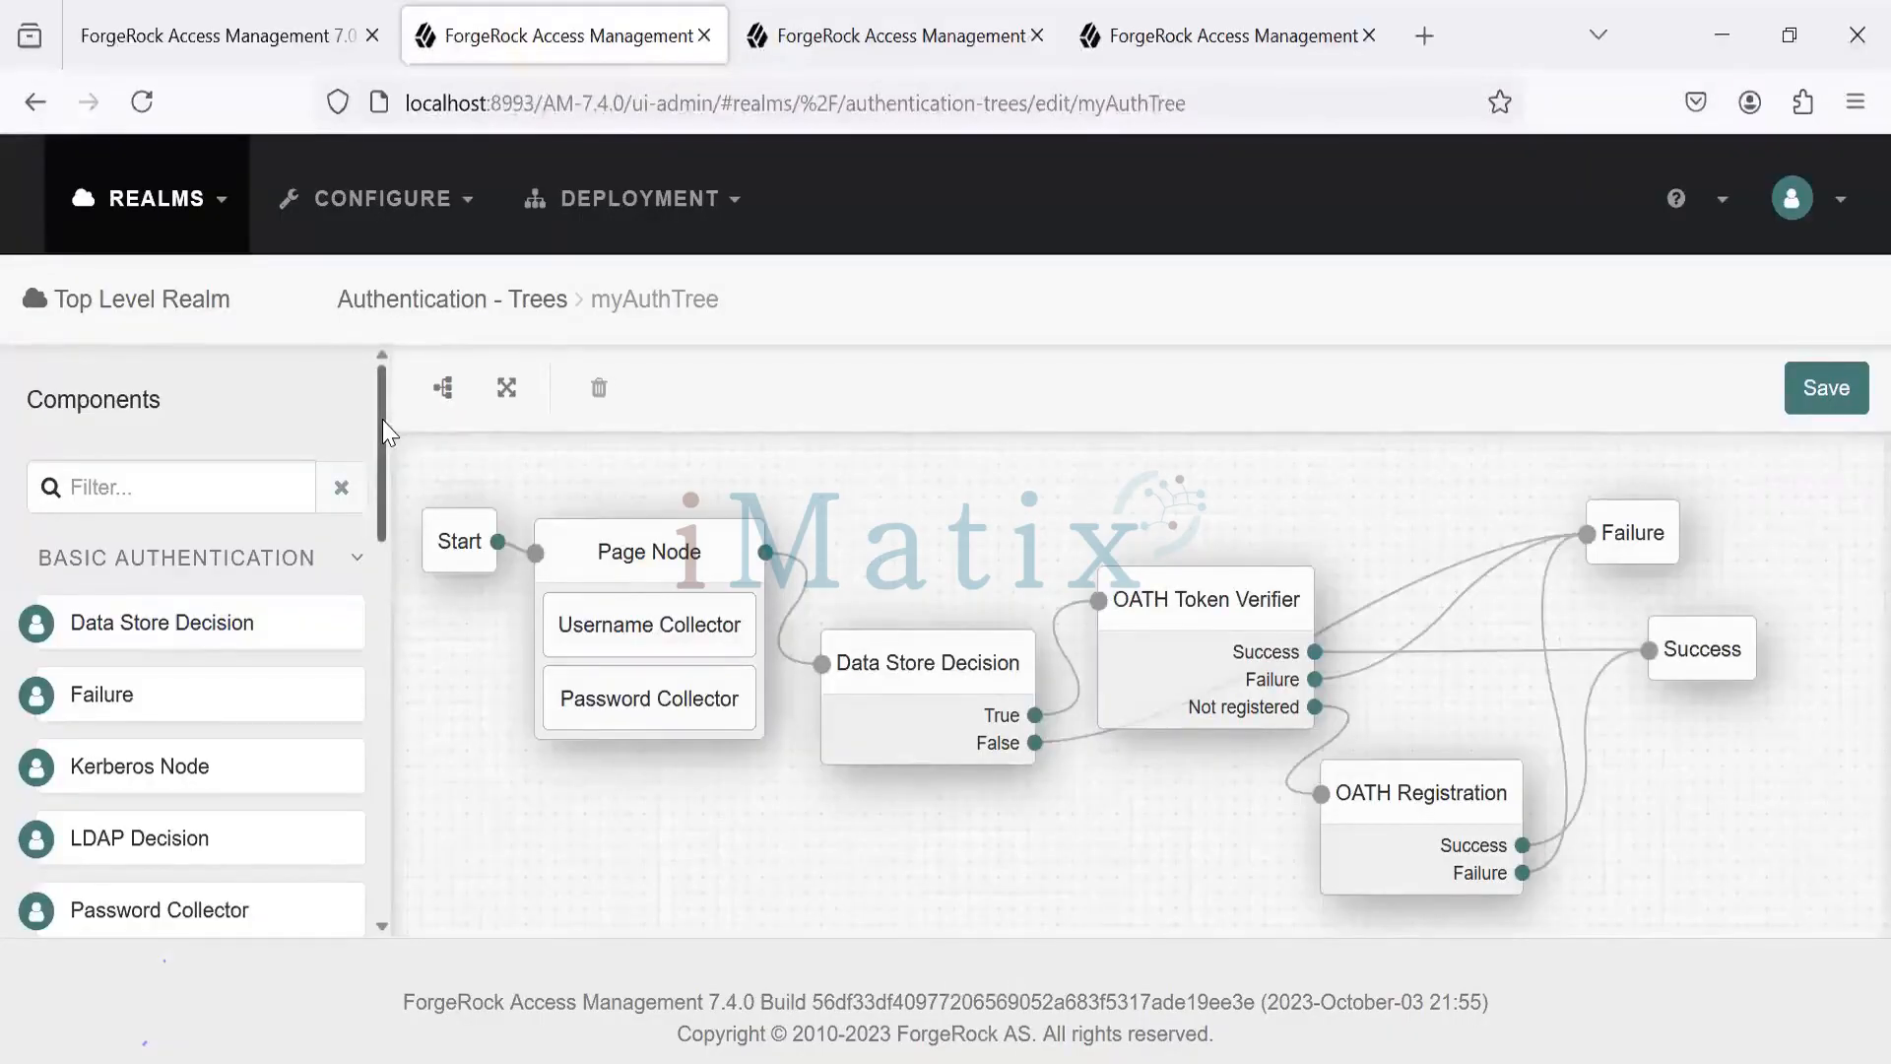
left_click_drag(382, 425, 305, 423)
left_click(119, 470)
type("i")
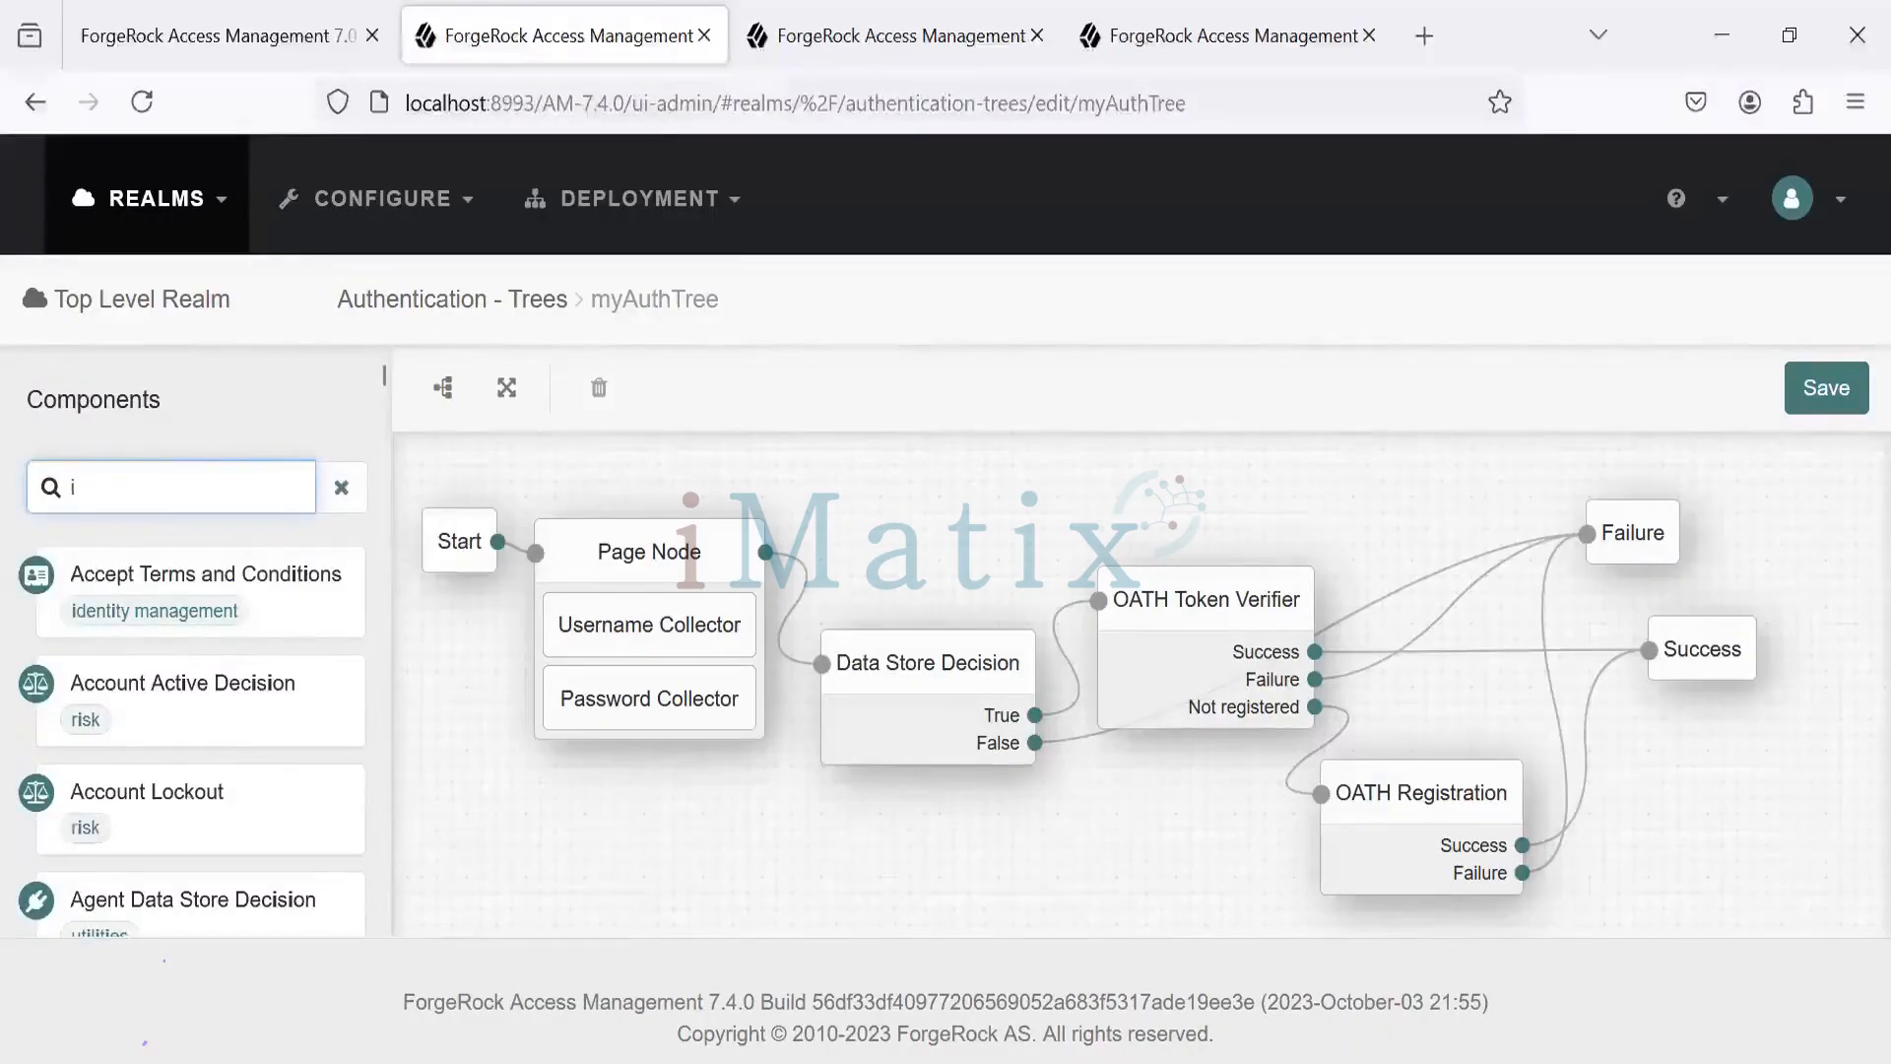
type("nn")
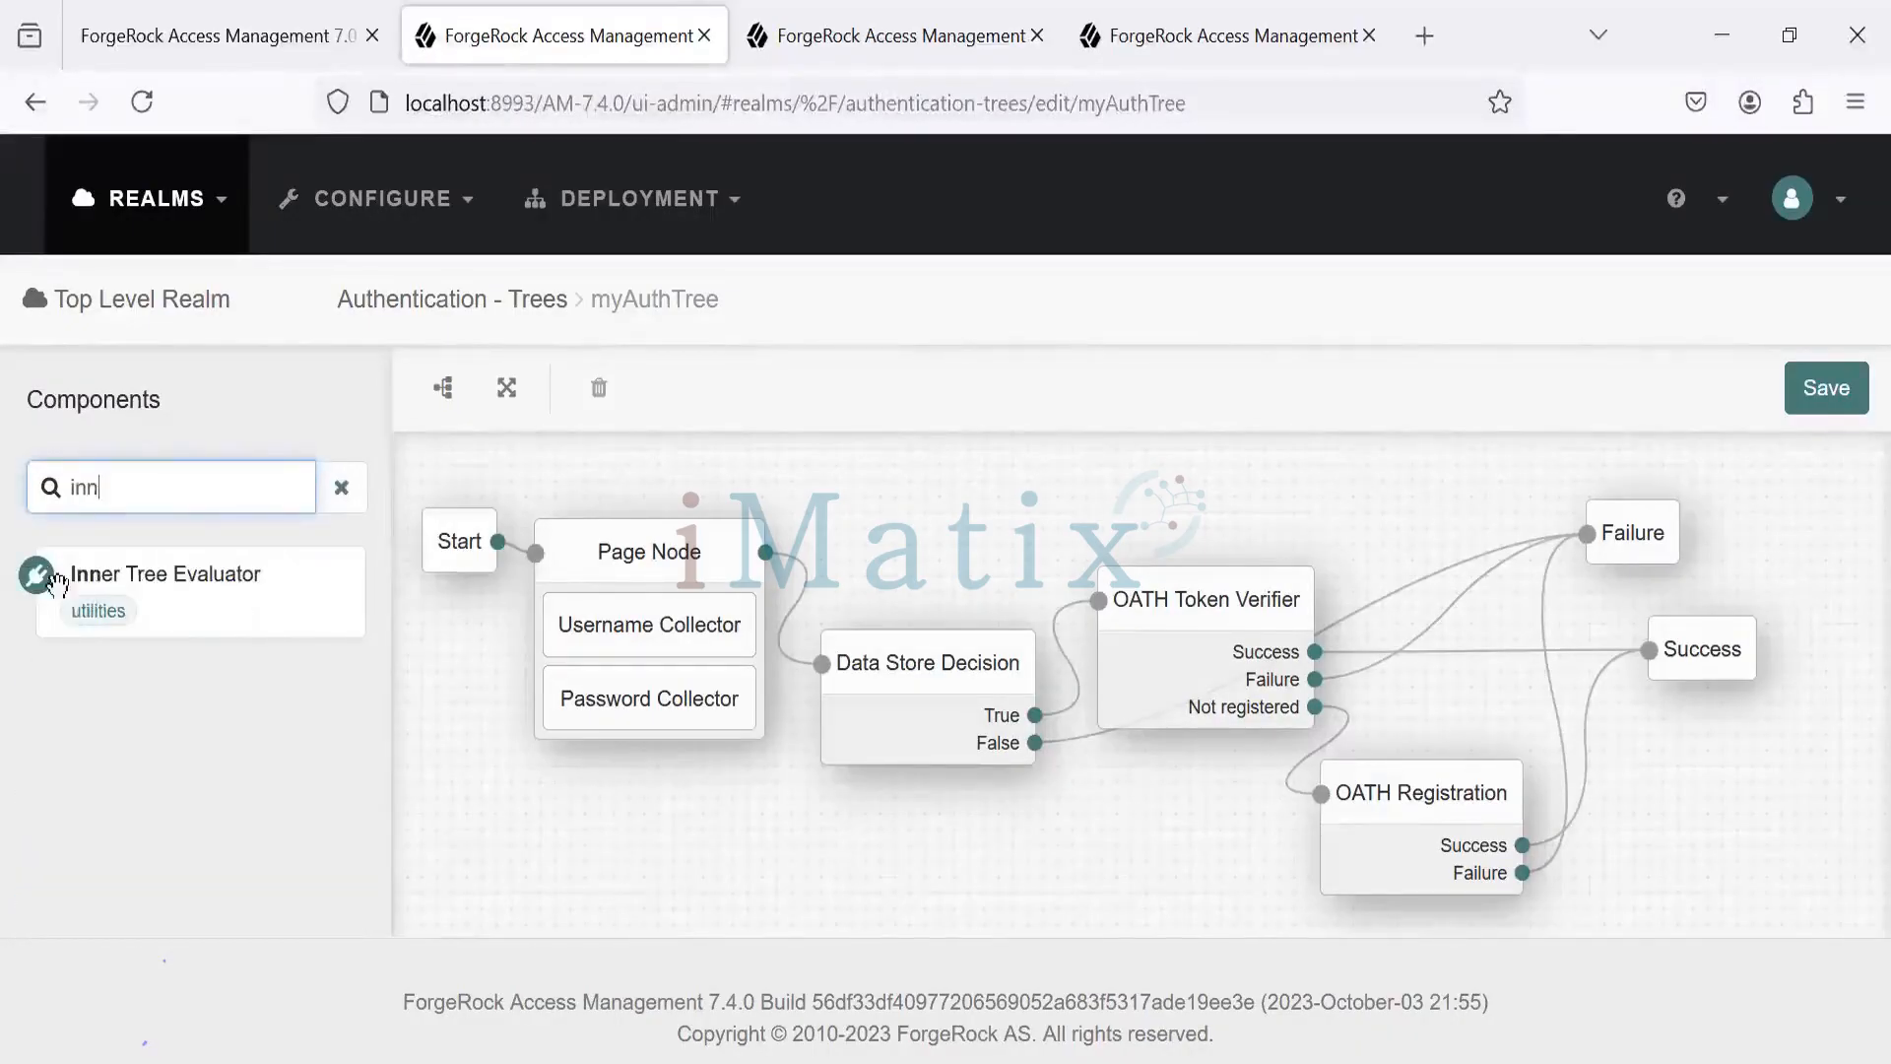
left_click(177, 615)
- Place an Inner Tree Evaluator node on the canvas with Tree Name Google-AnonymousUser
left_click_drag(177, 615, 890, 604)
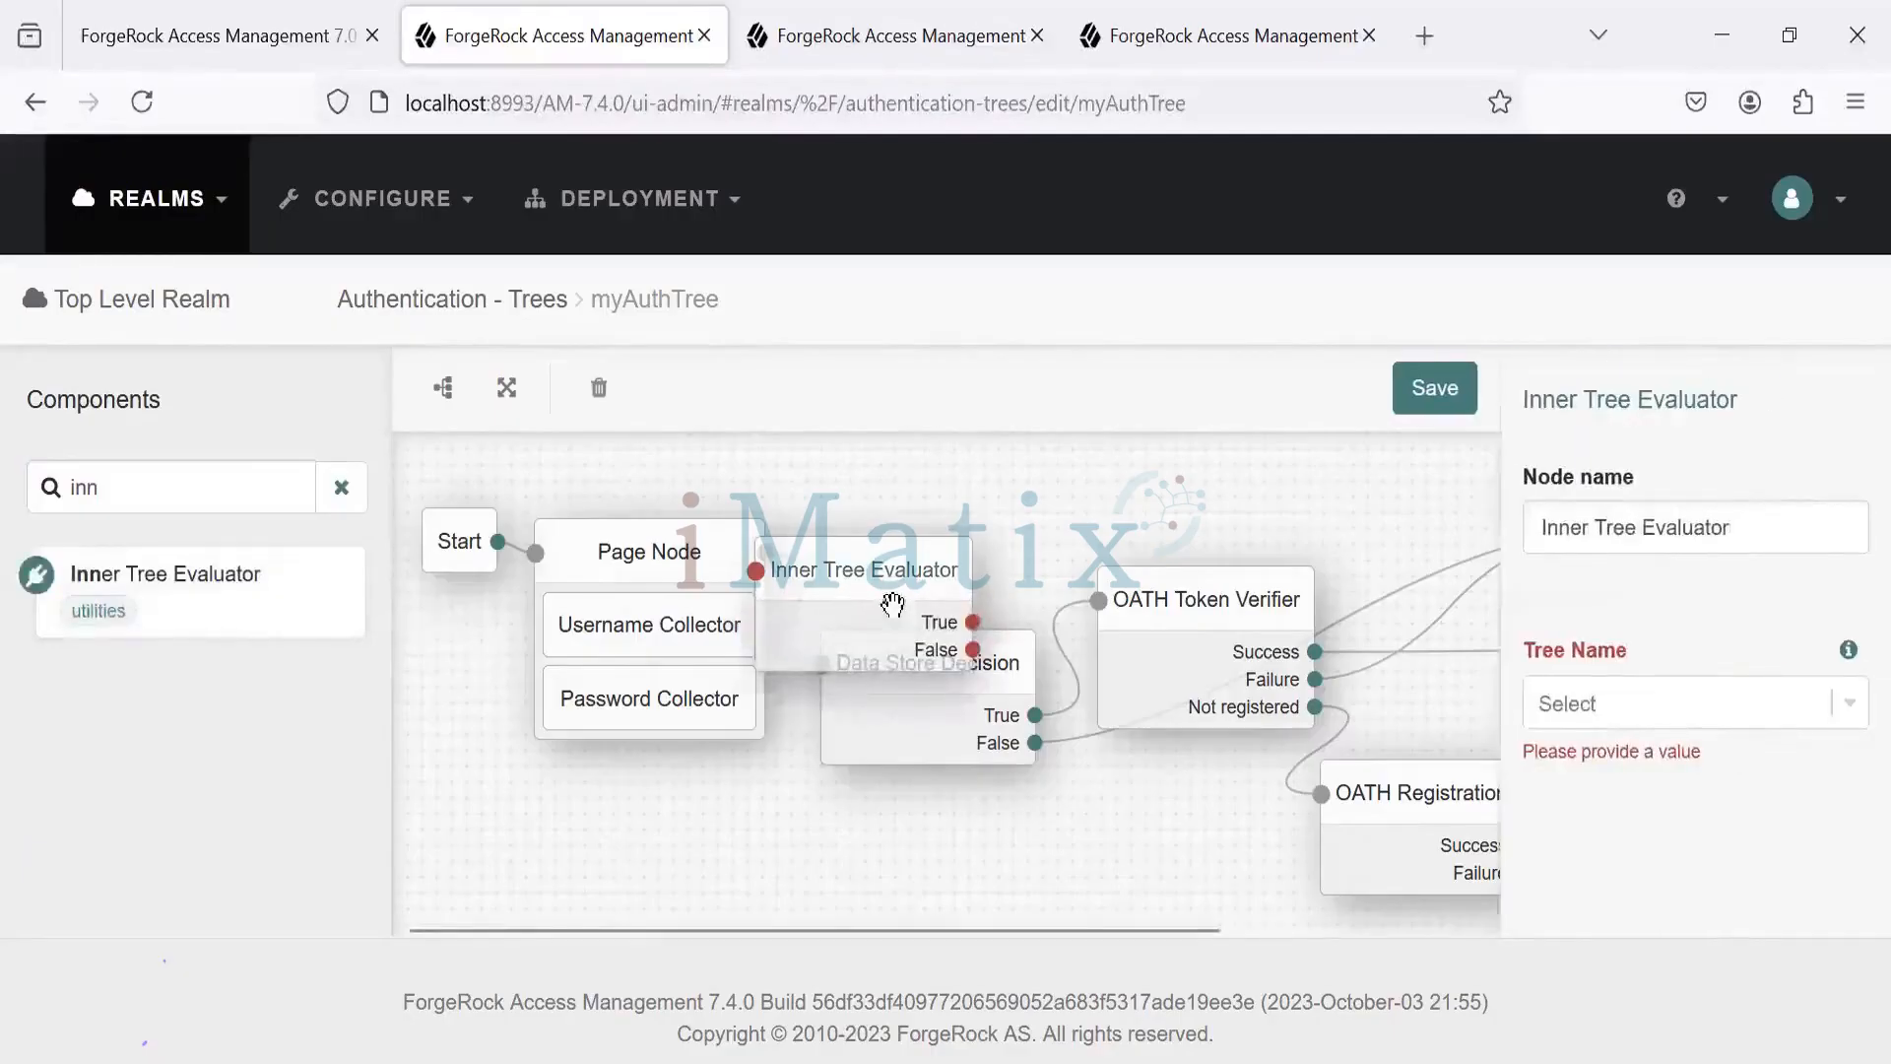
left_click(1848, 705)
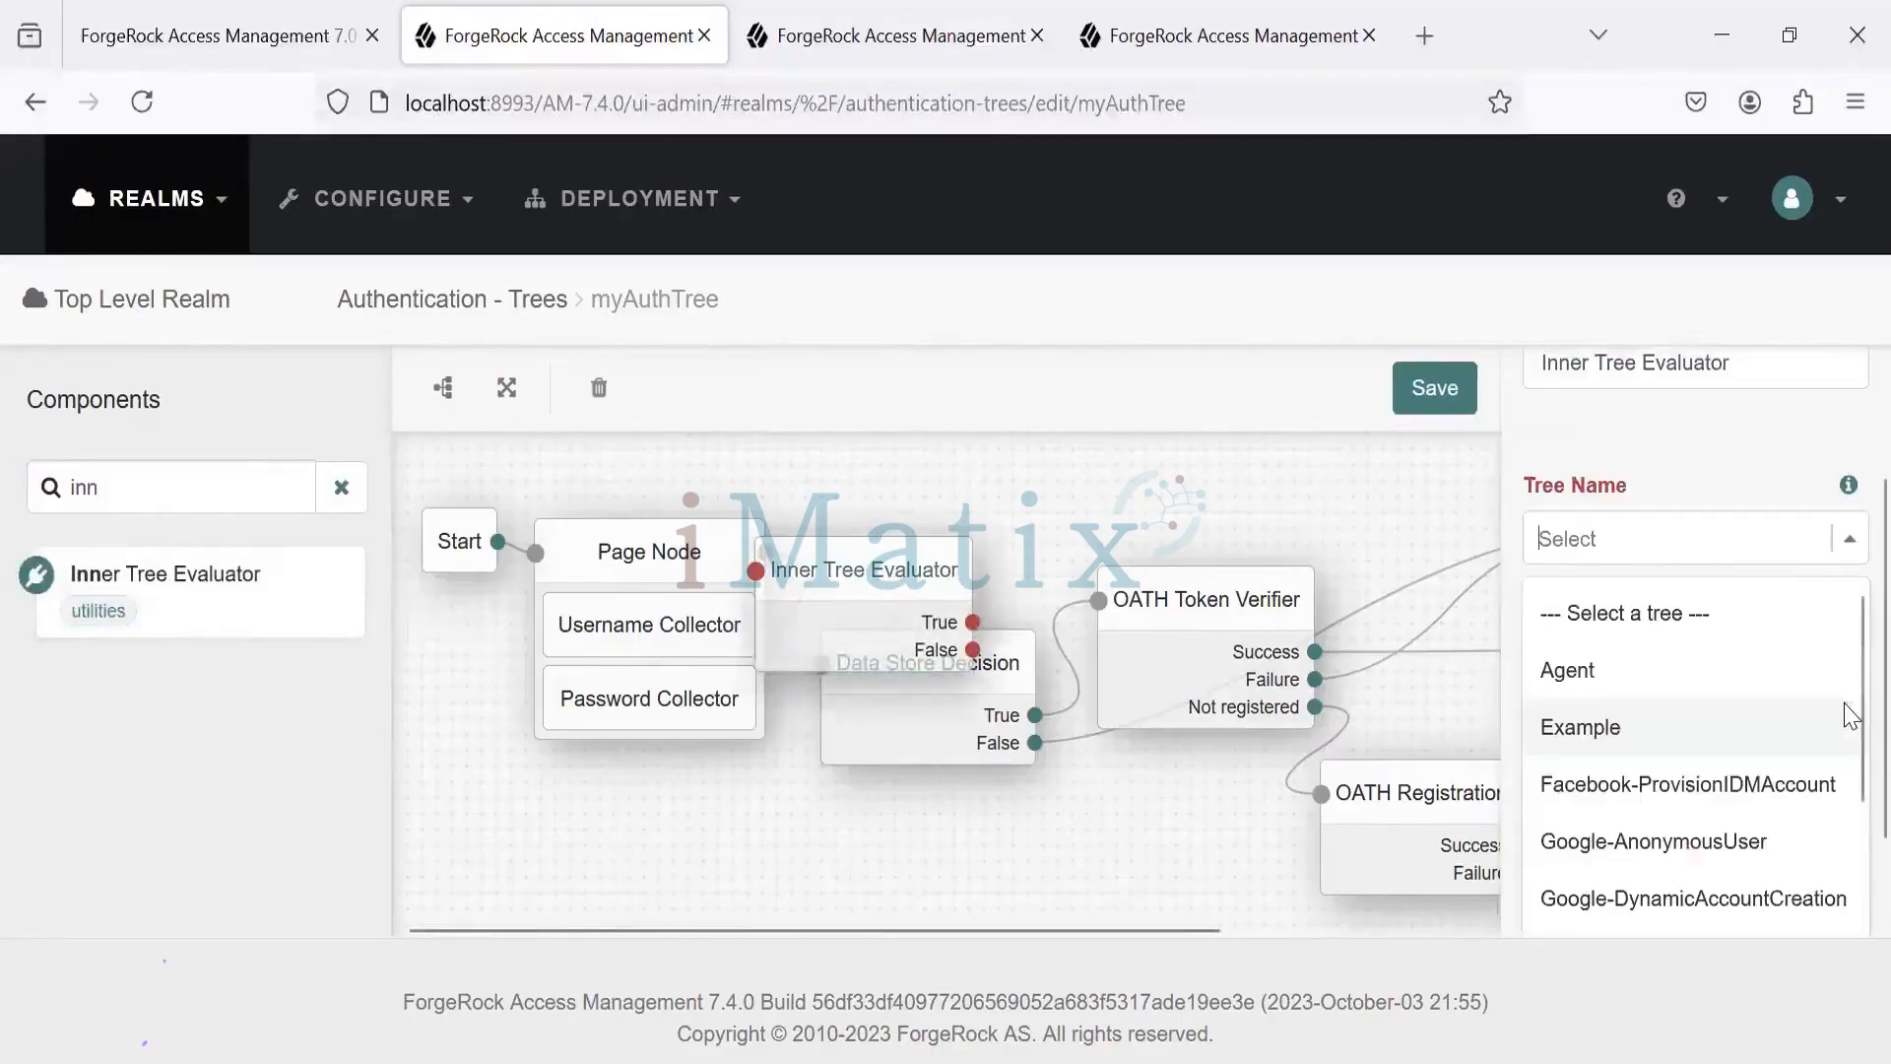
scroll(1850, 715, "down", 1)
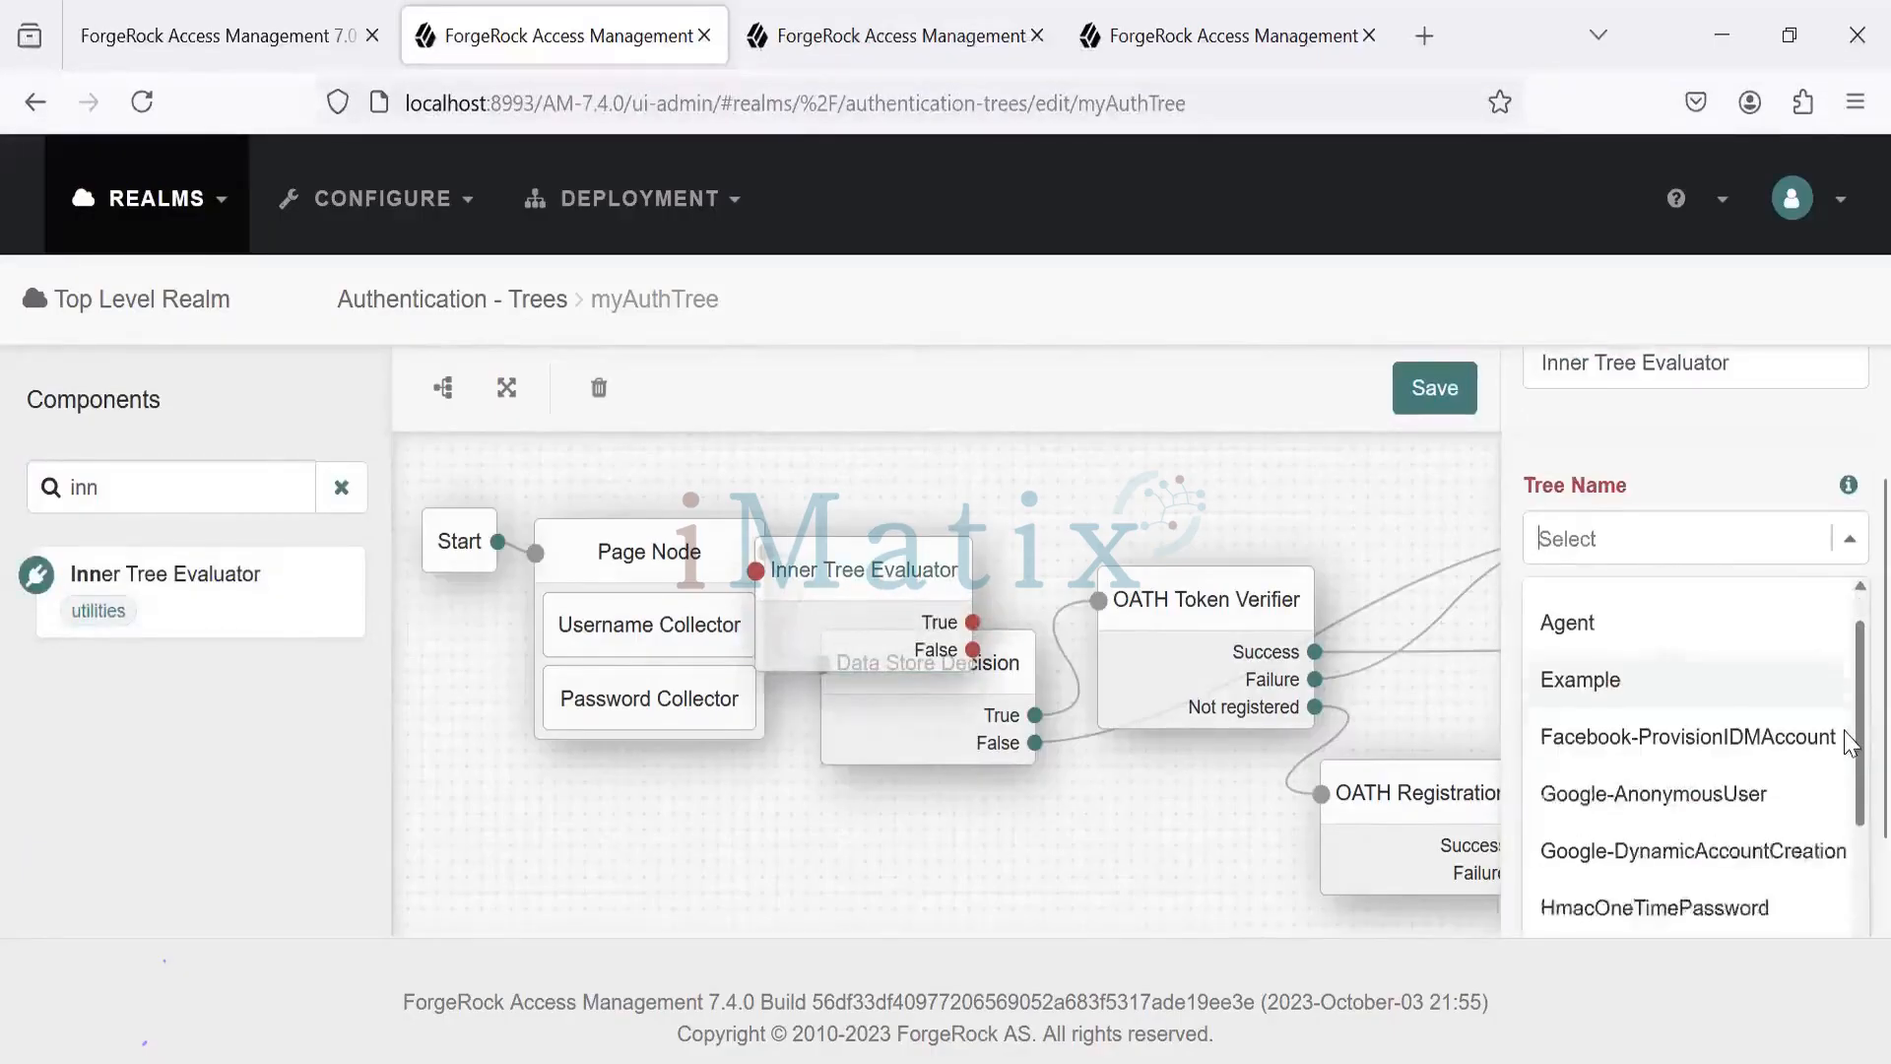
left_click(1763, 788)
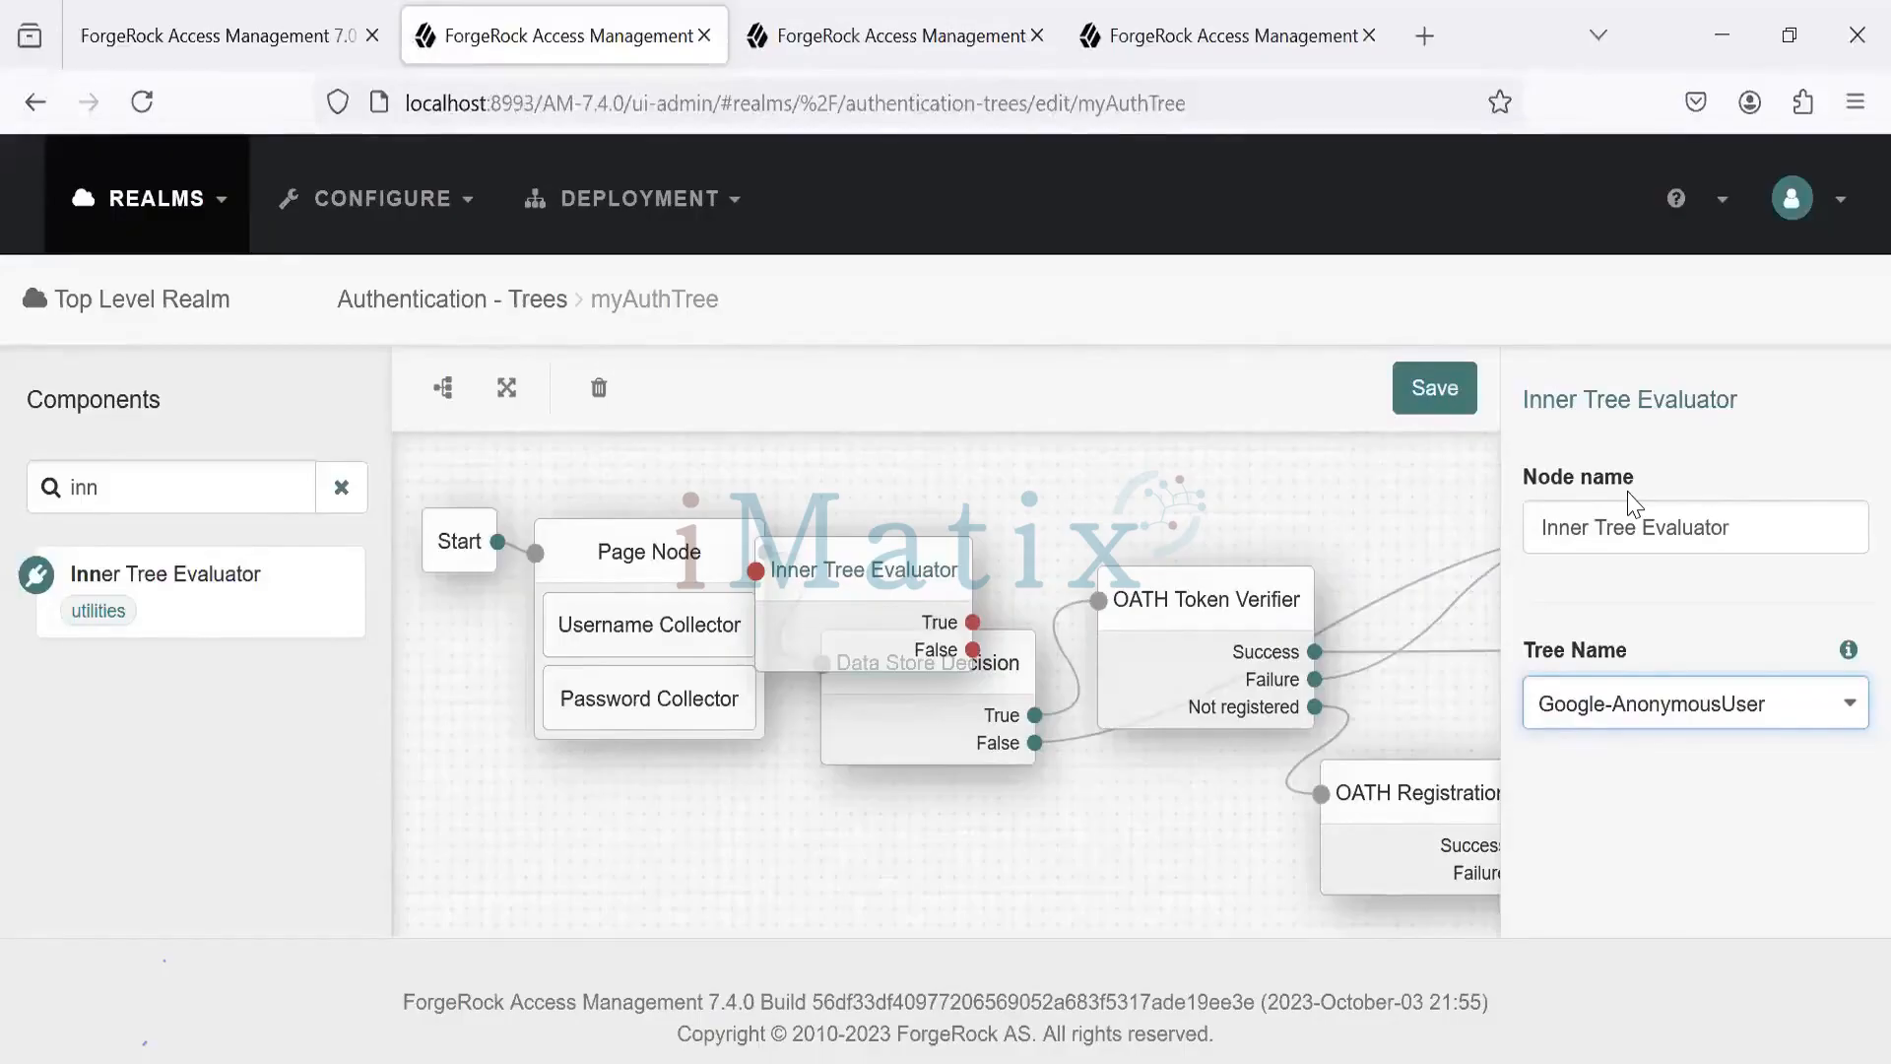
- Return from myAuthTree to the Trees list via the breadcrumb and select authTree
left_click(463, 296)
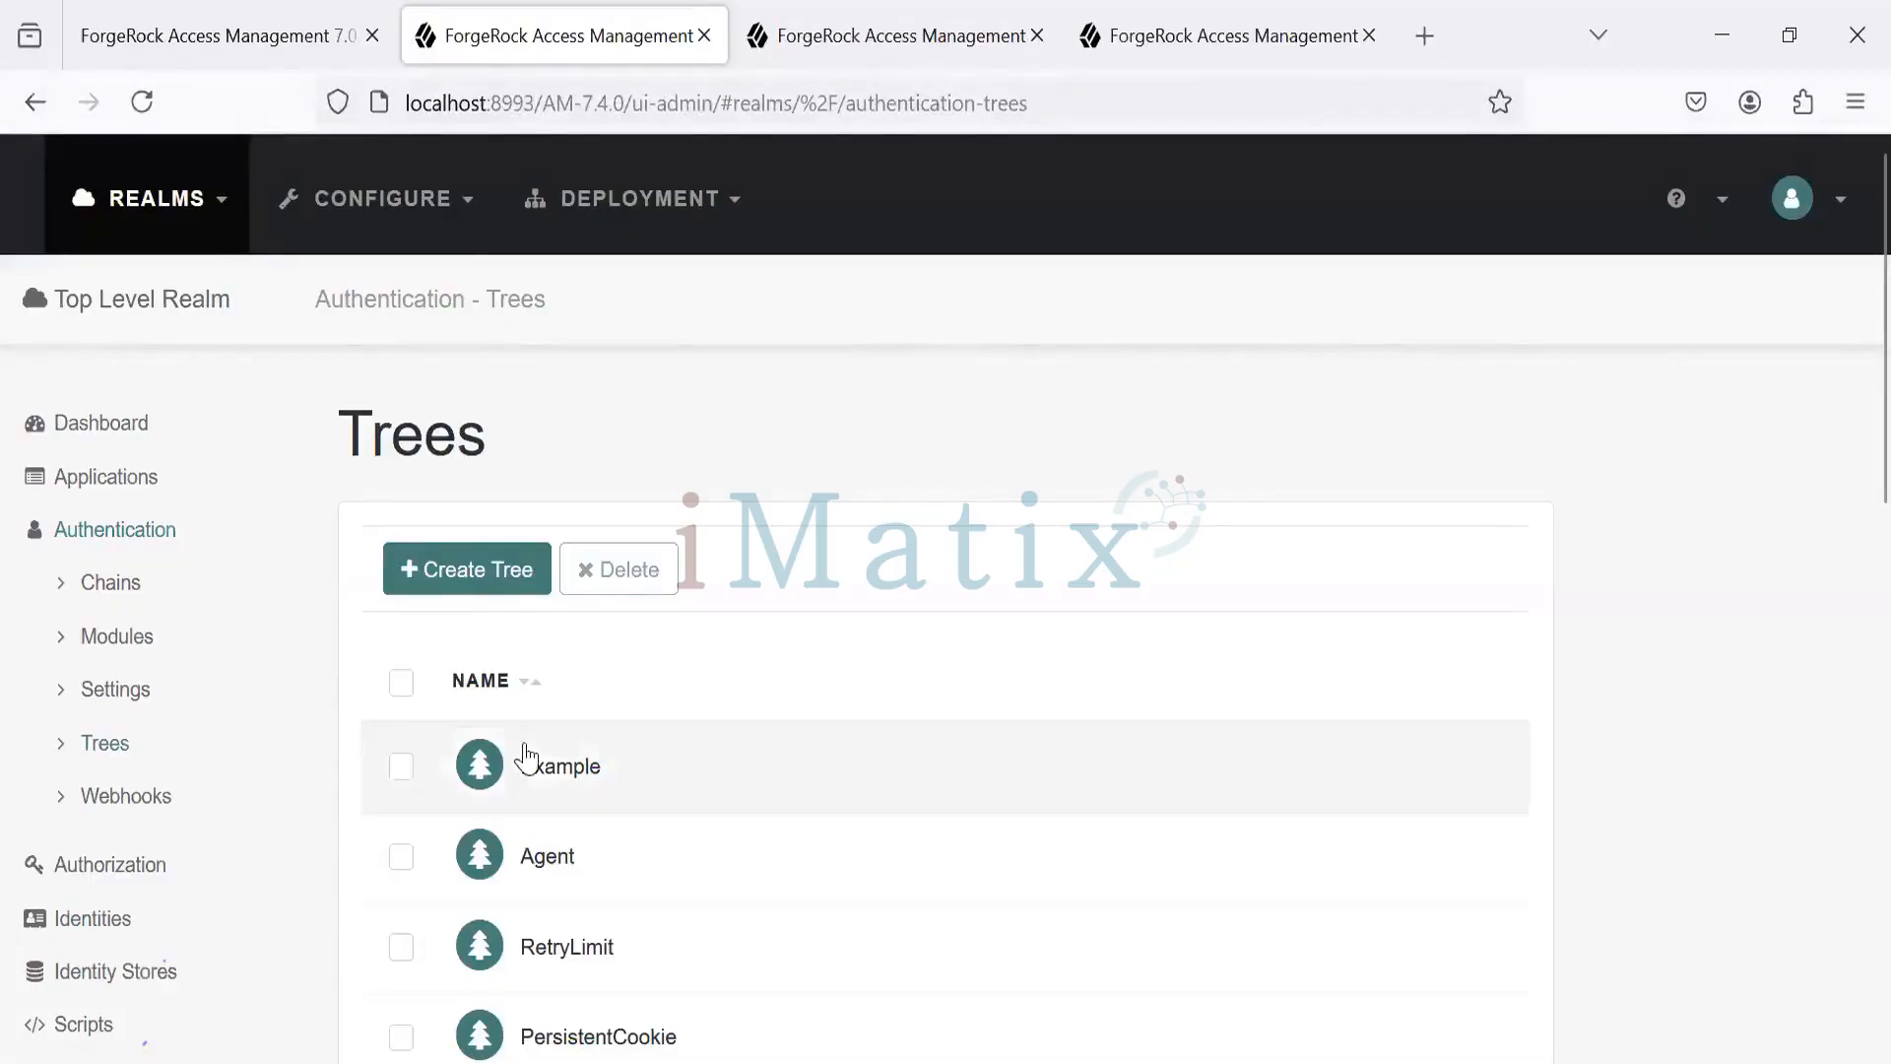
scroll(1847, 874, "down", 12)
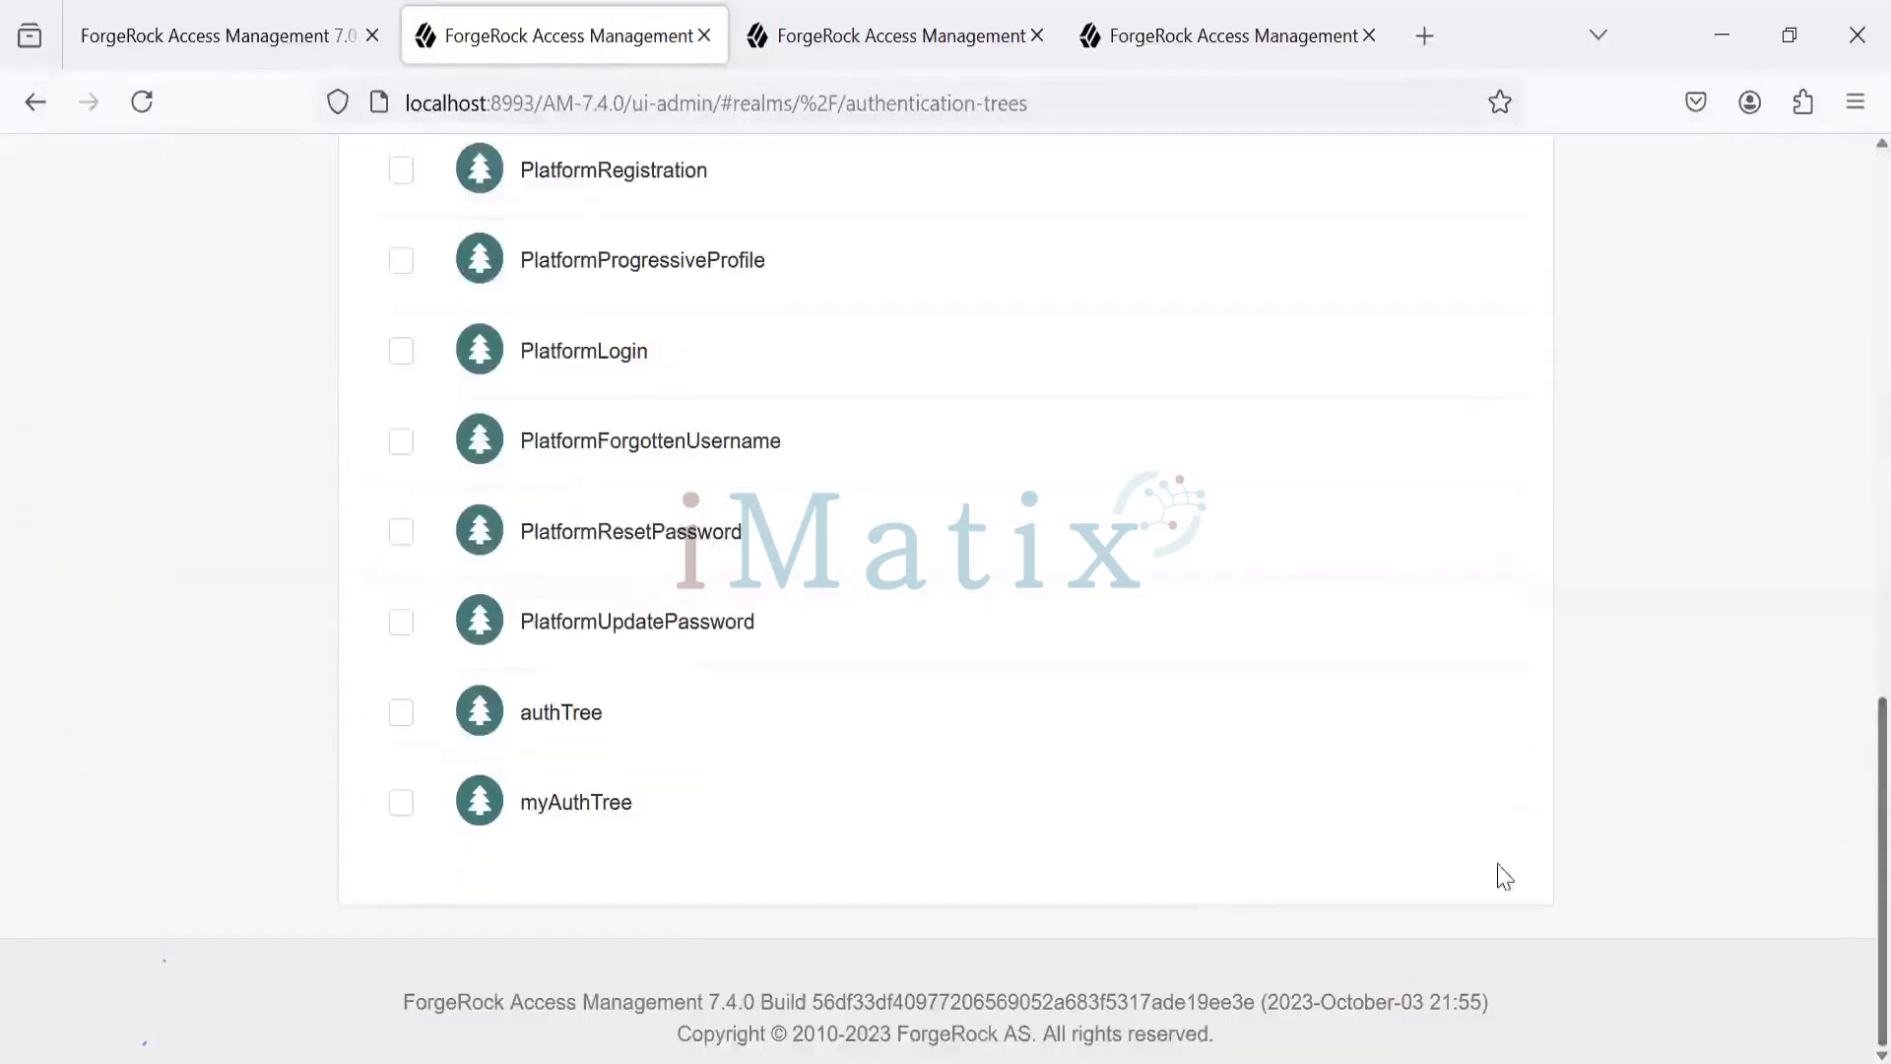
left_click(571, 724)
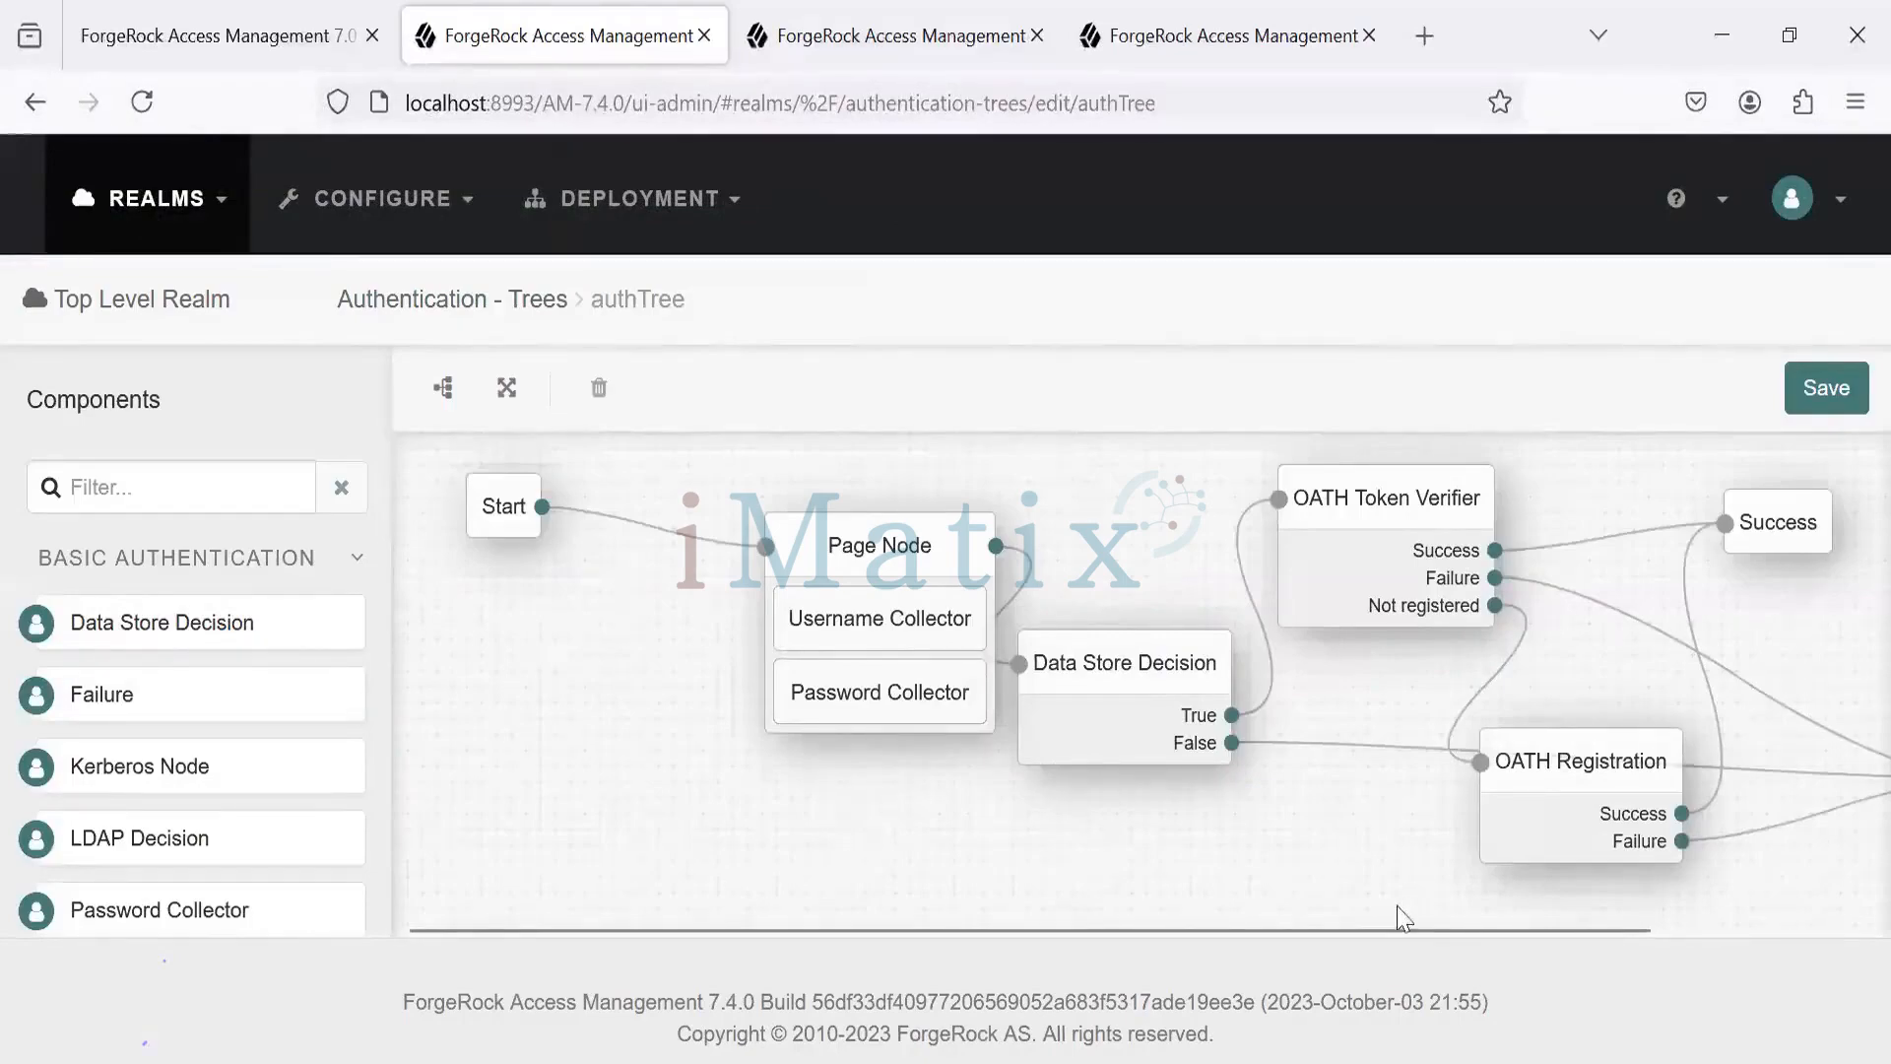
- Pan the authTree canvas to inspect its Data Store Decision, OATH Token Verifier and OATH Registration nodes
left_click_drag(1376, 930, 1327, 902)
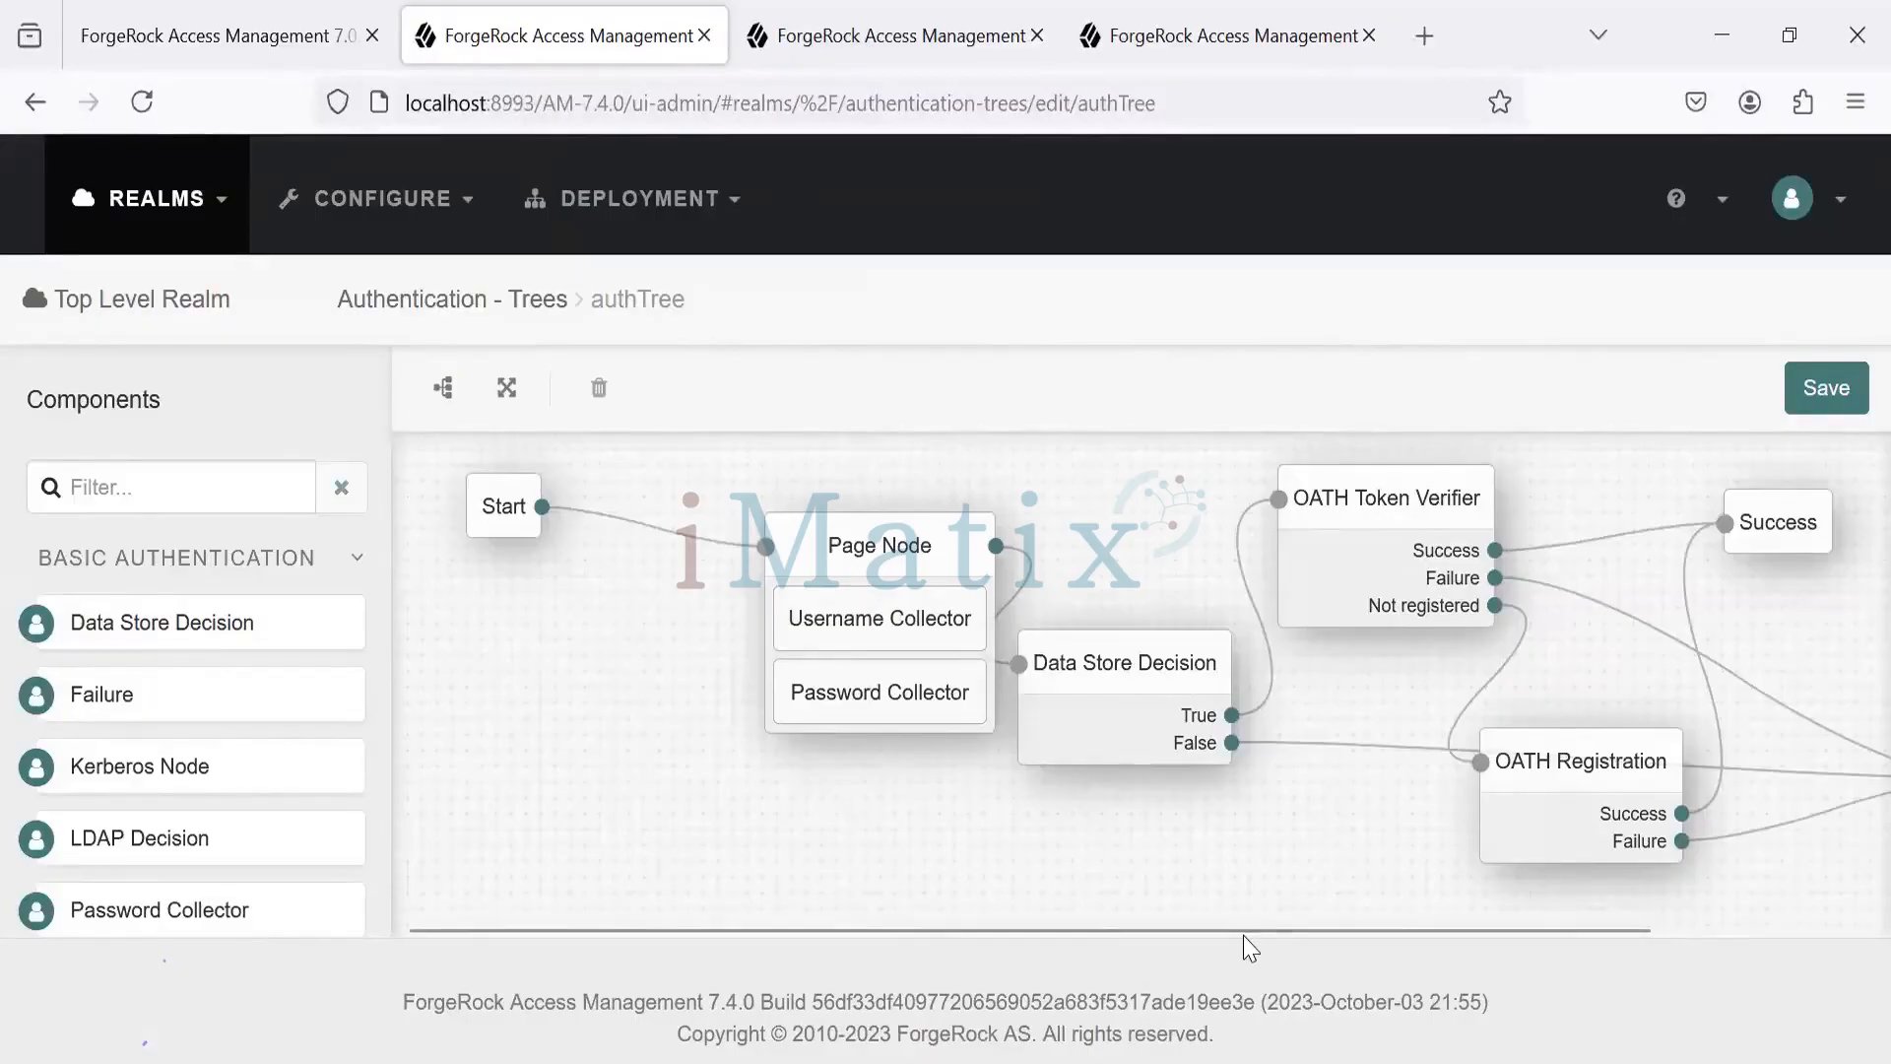
scroll(1244, 937, "right", 5)
scroll(1314, 951, "left", 5)
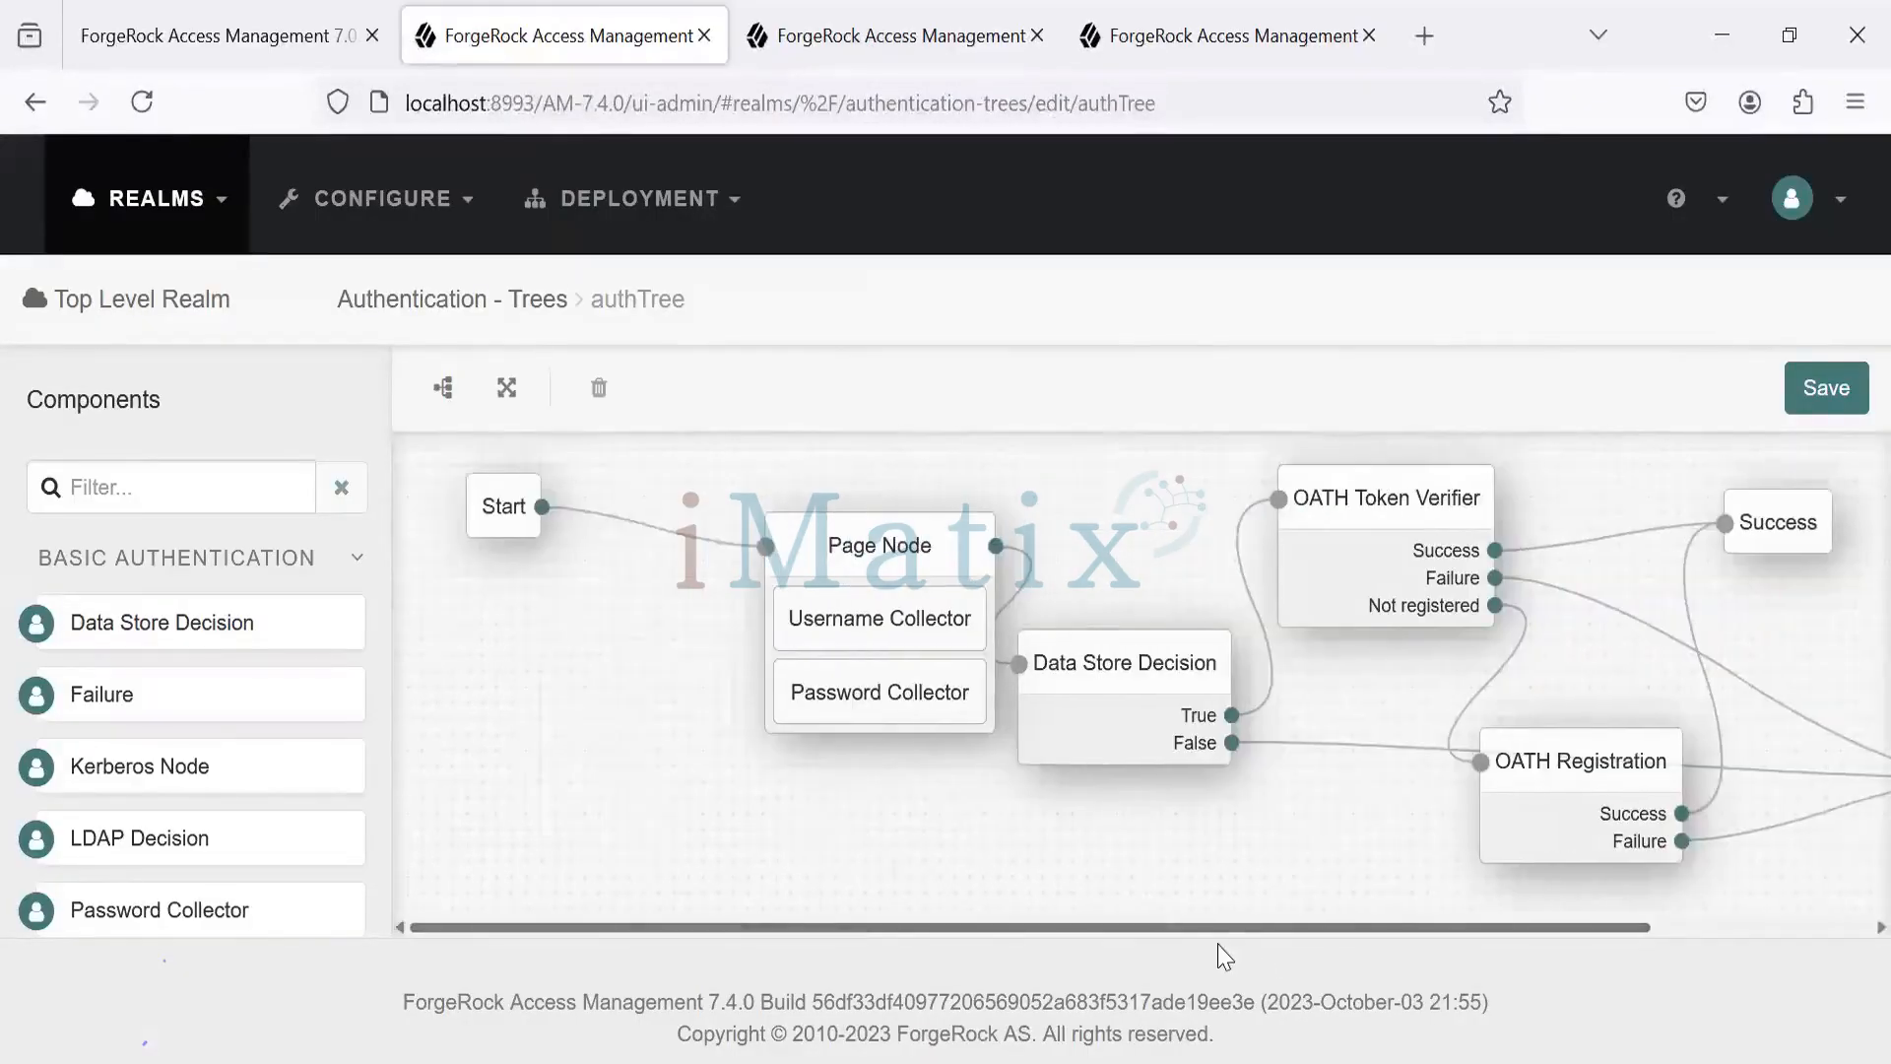